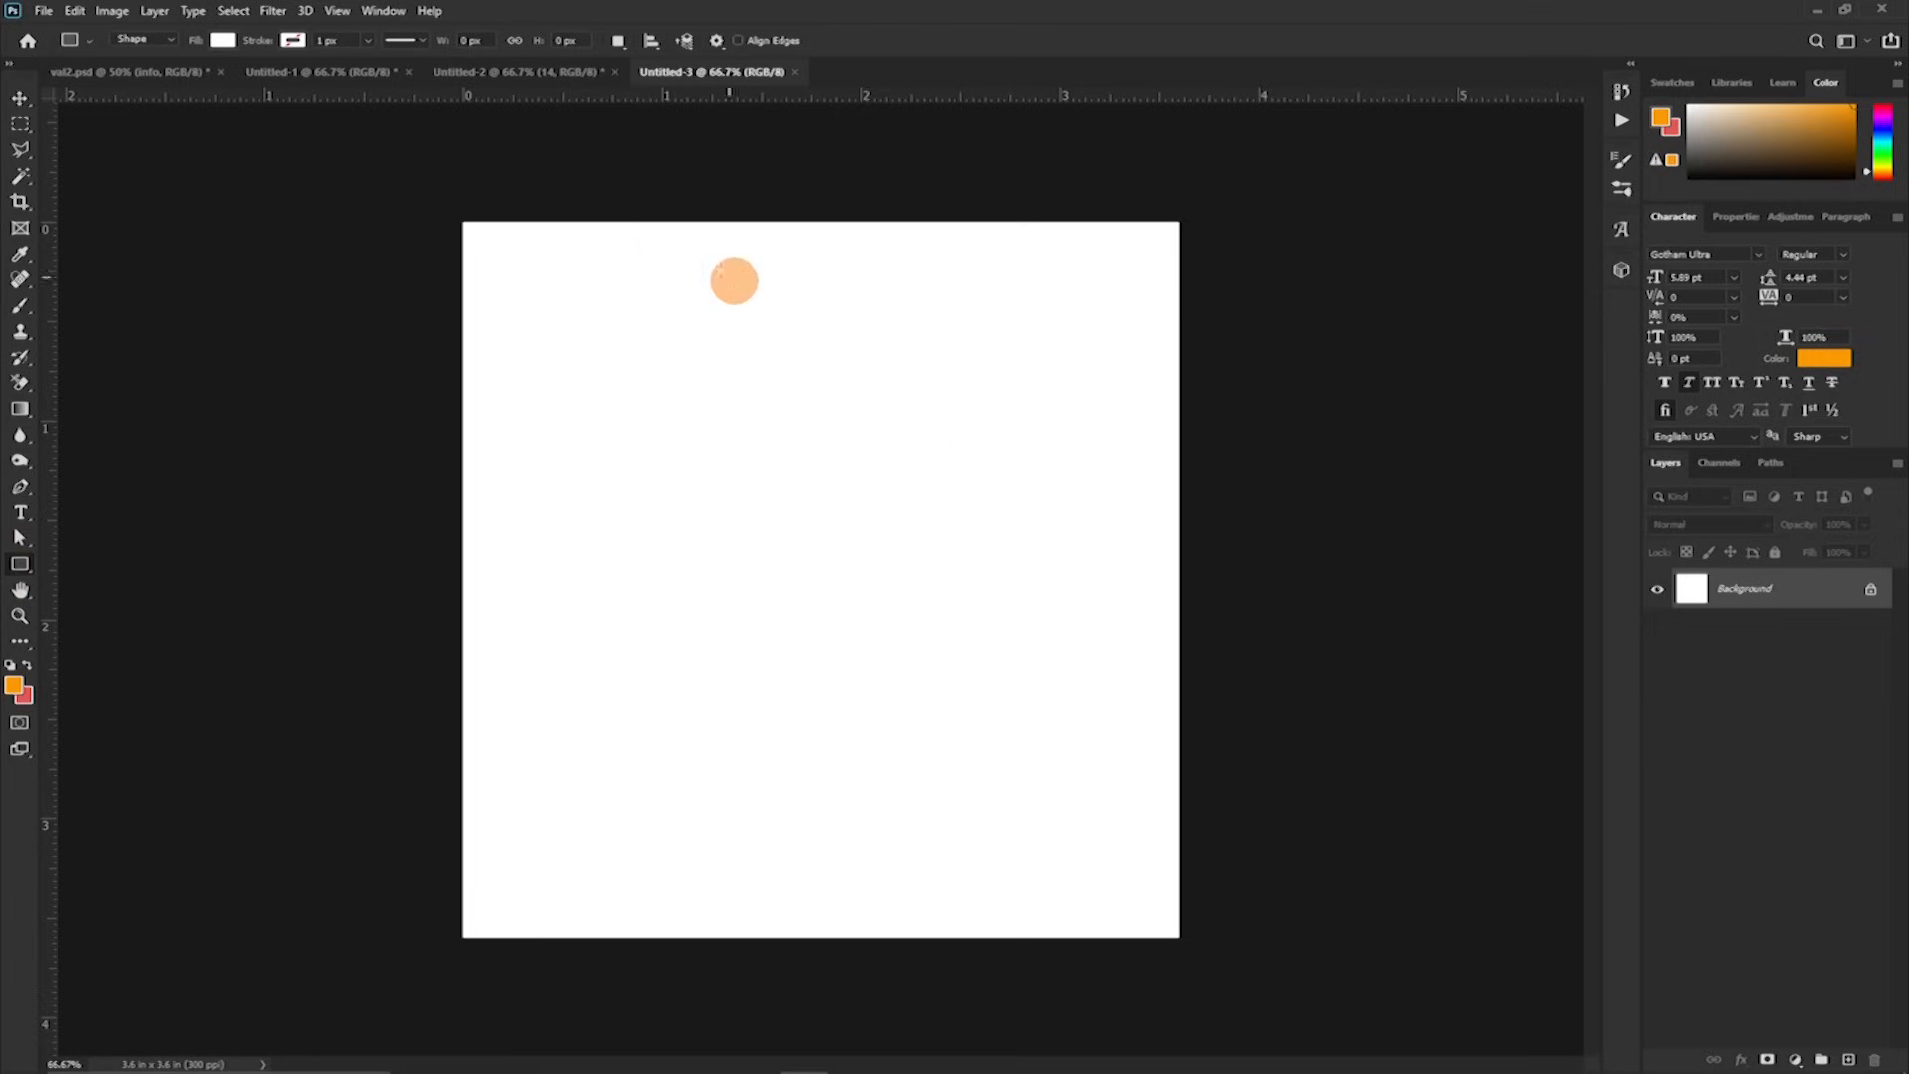
Step: Draw a rectangle of about 1106 by 1106 px covering the whole canvas and fill it with colour 8e0000
drag(456, 214, 1189, 946)
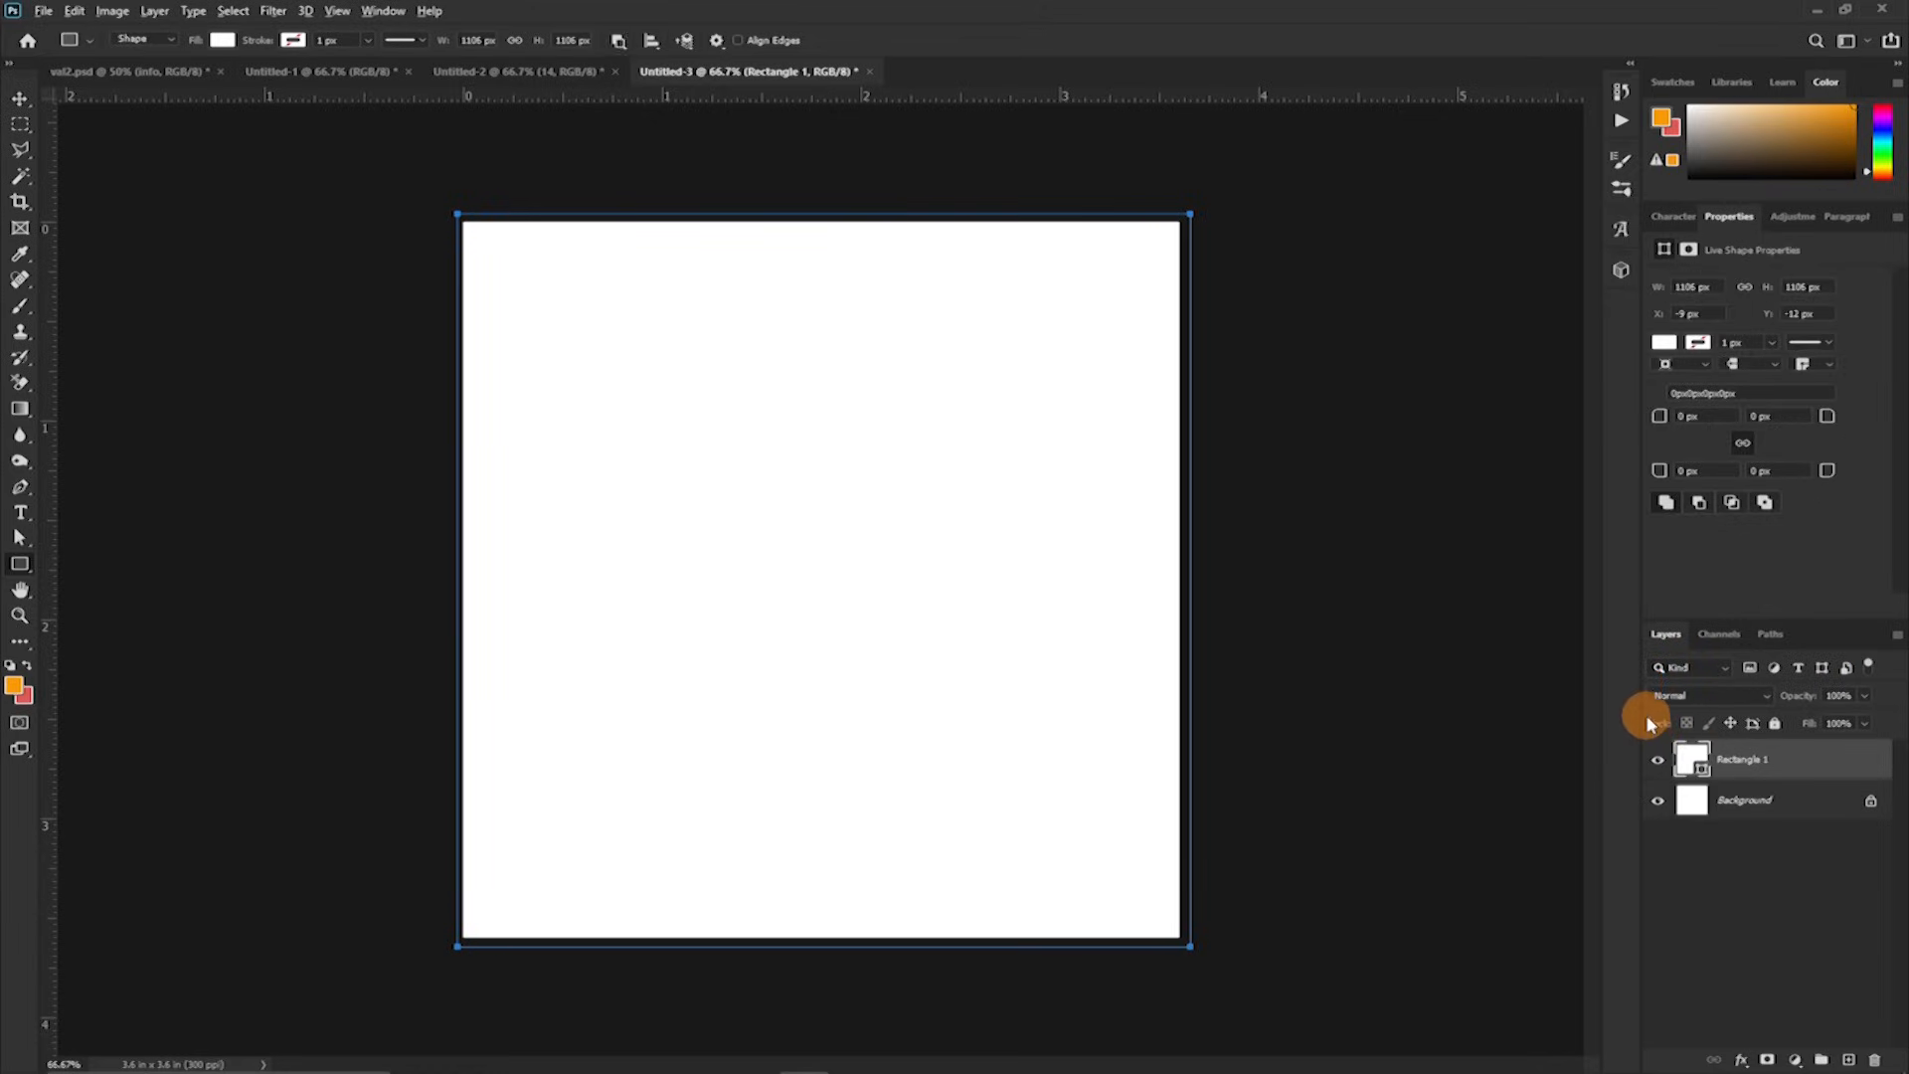
key(v)
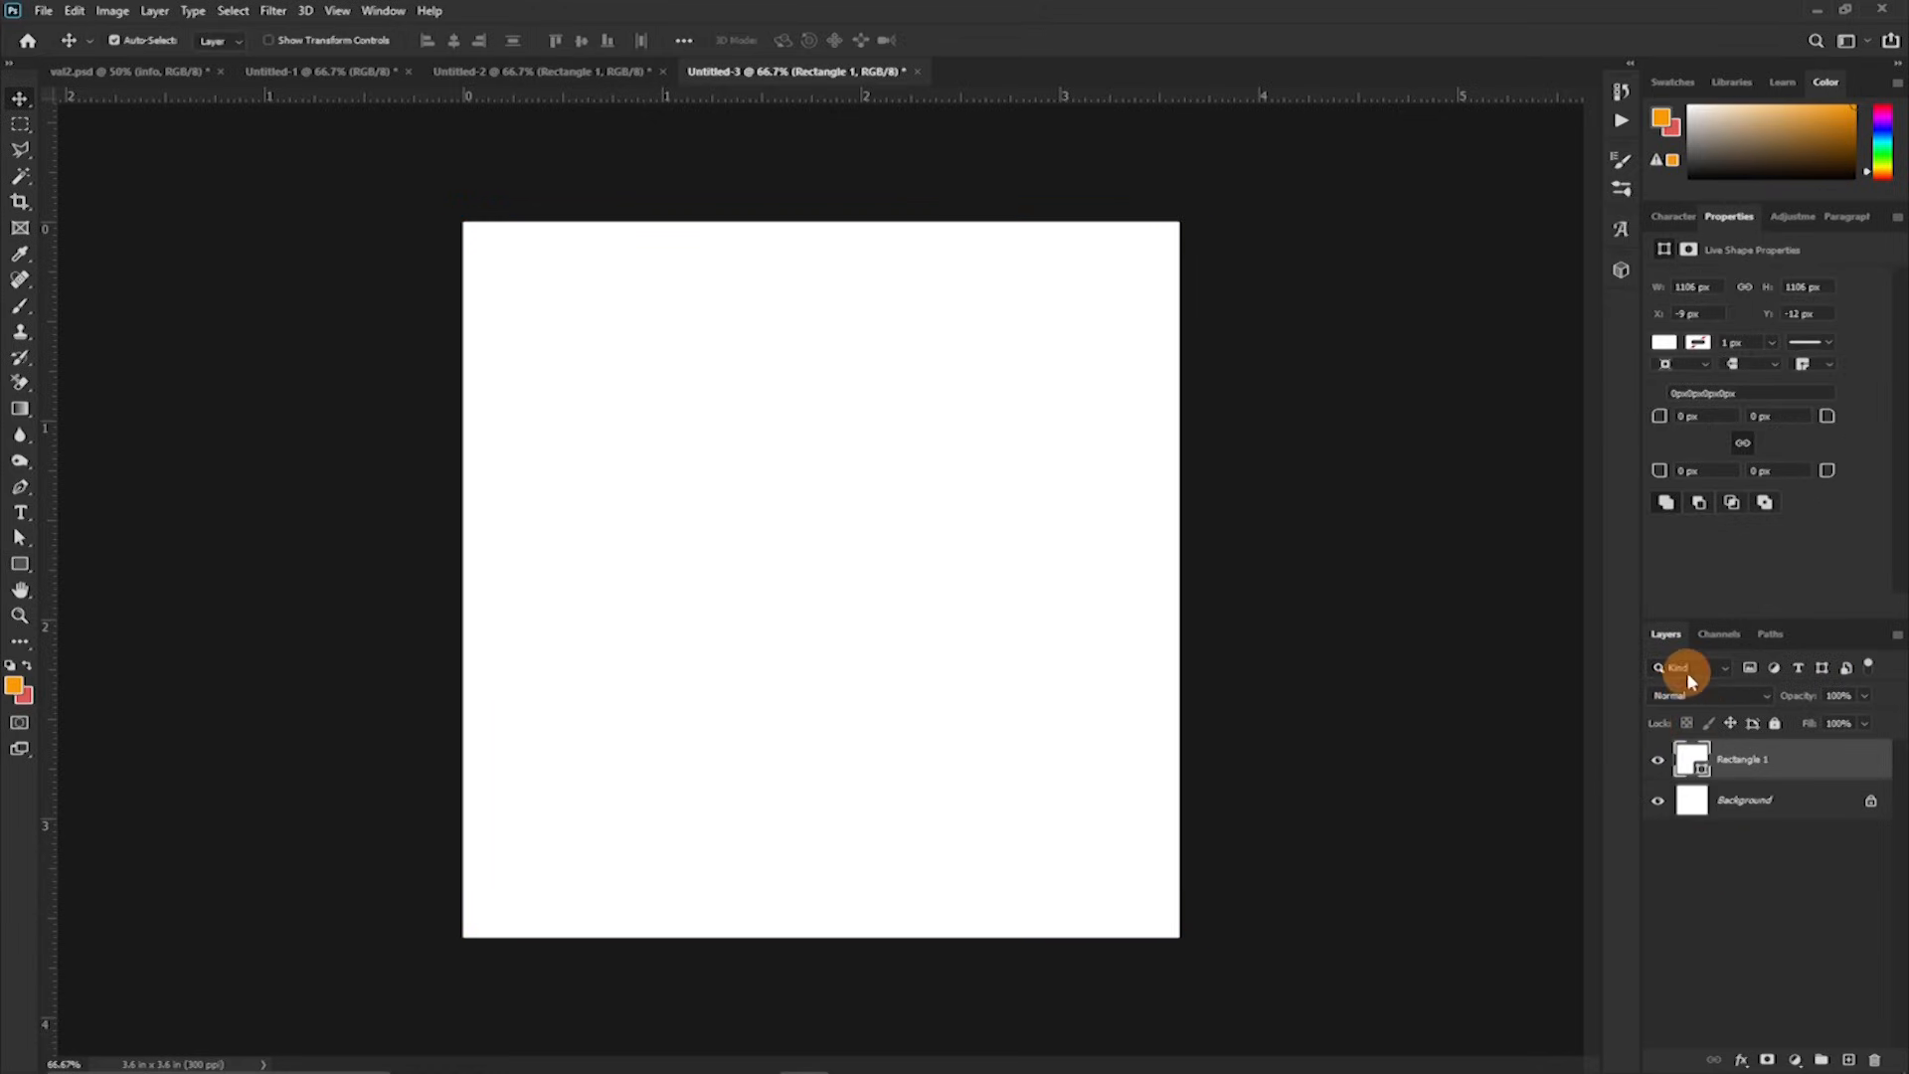
double_click(1702, 775)
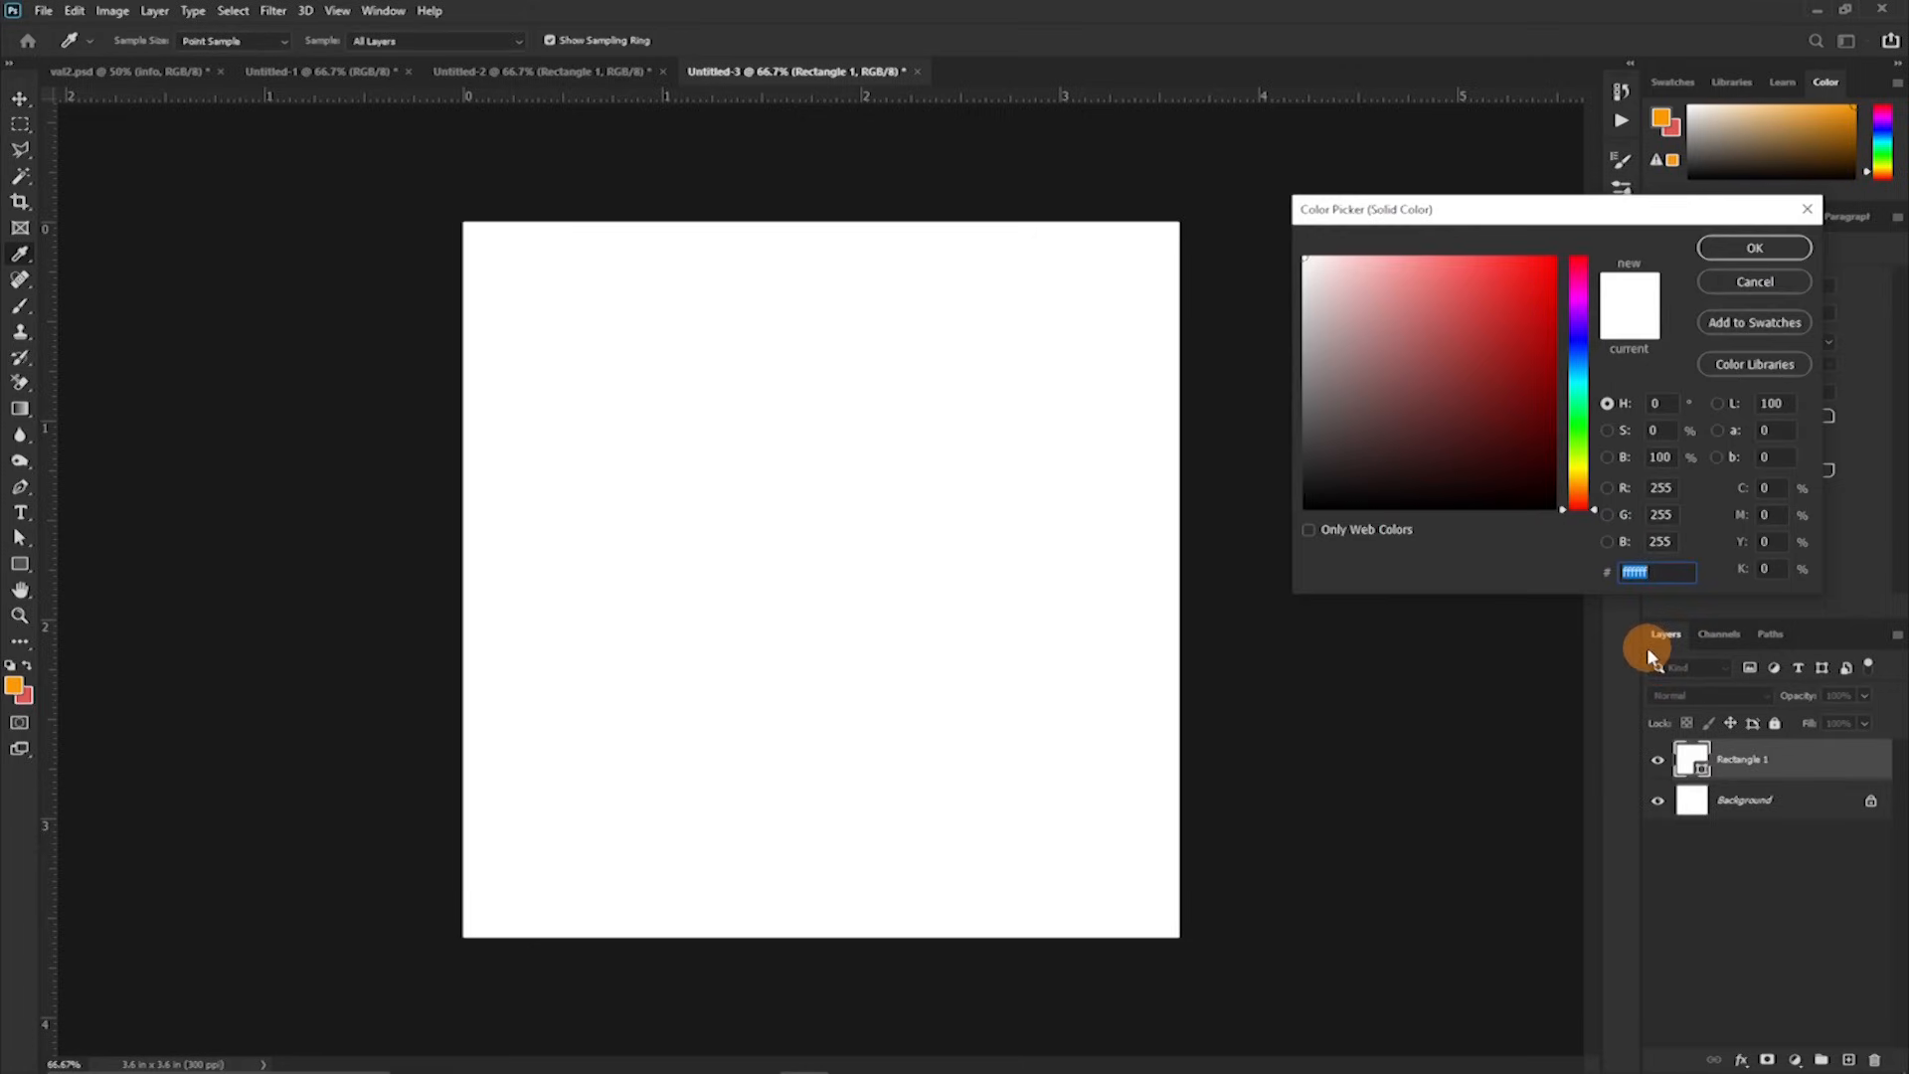
text(8e0000)
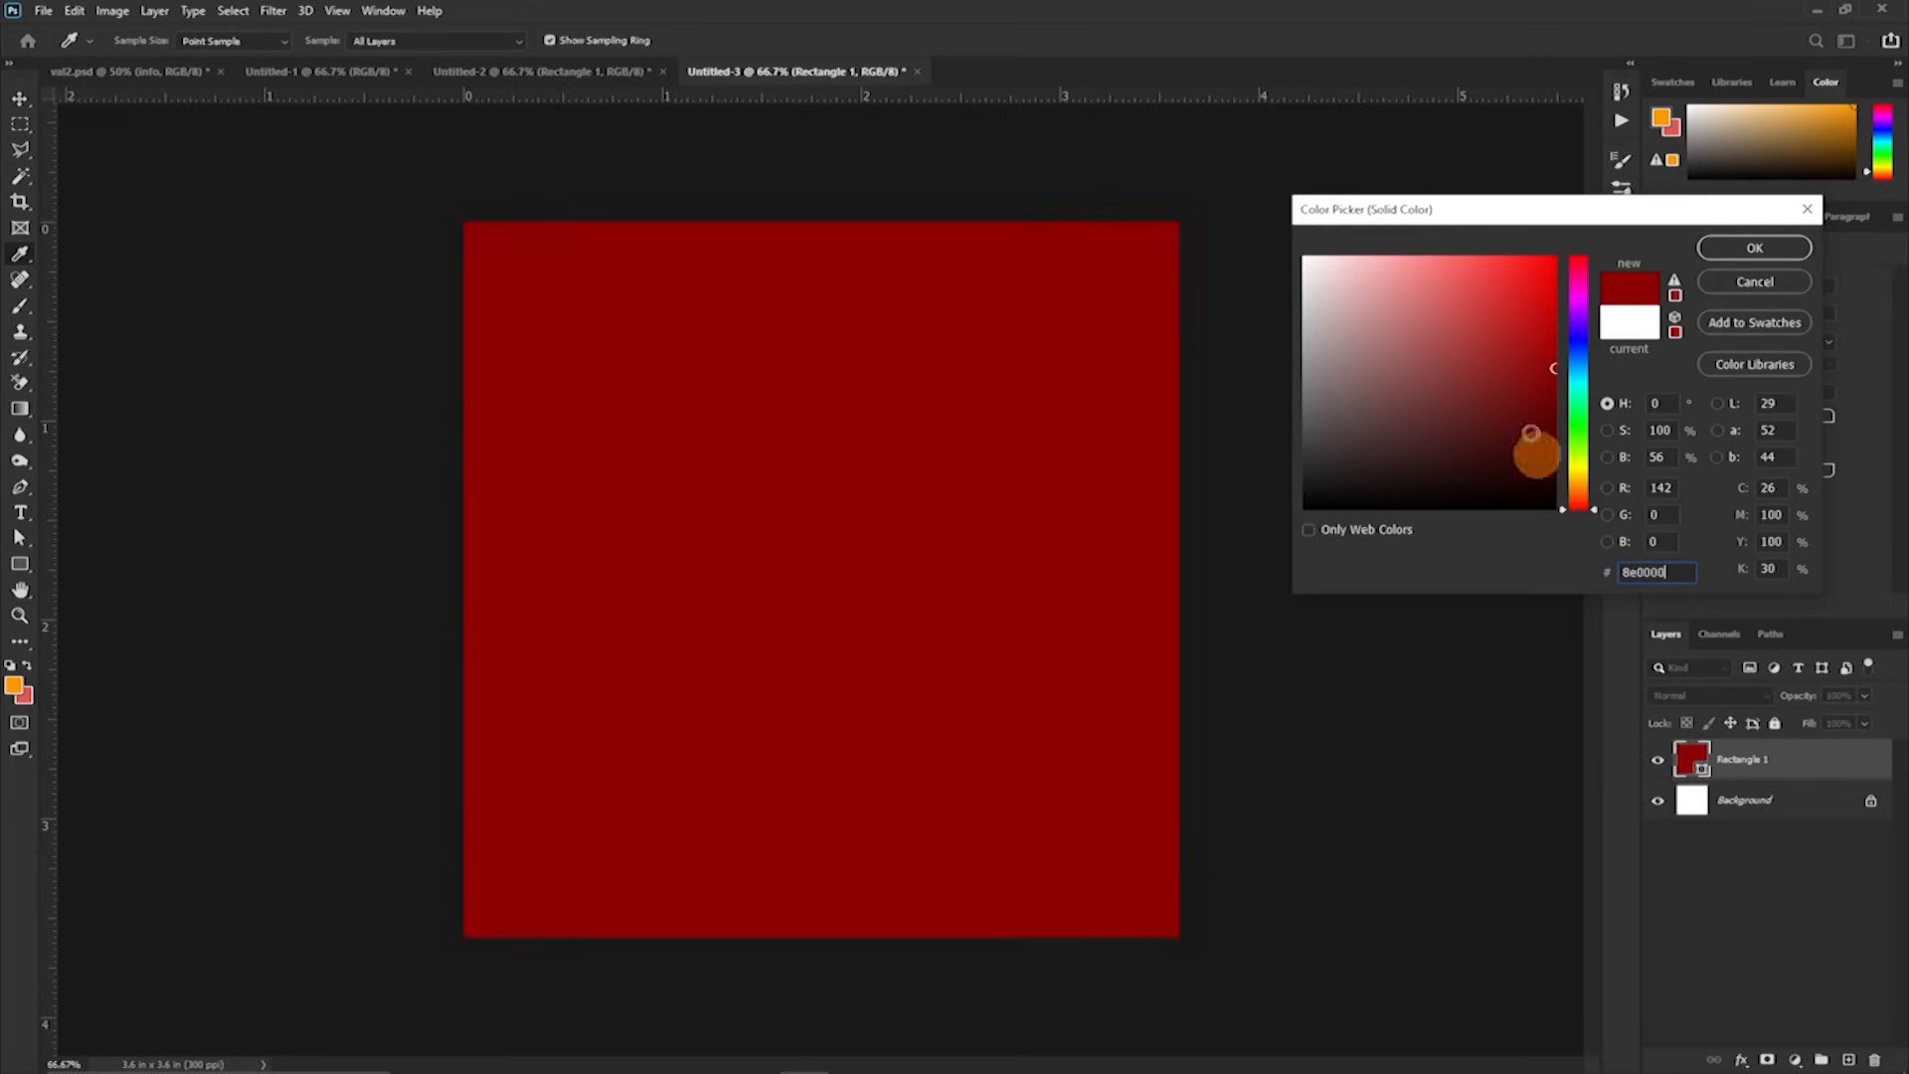
click(1763, 249)
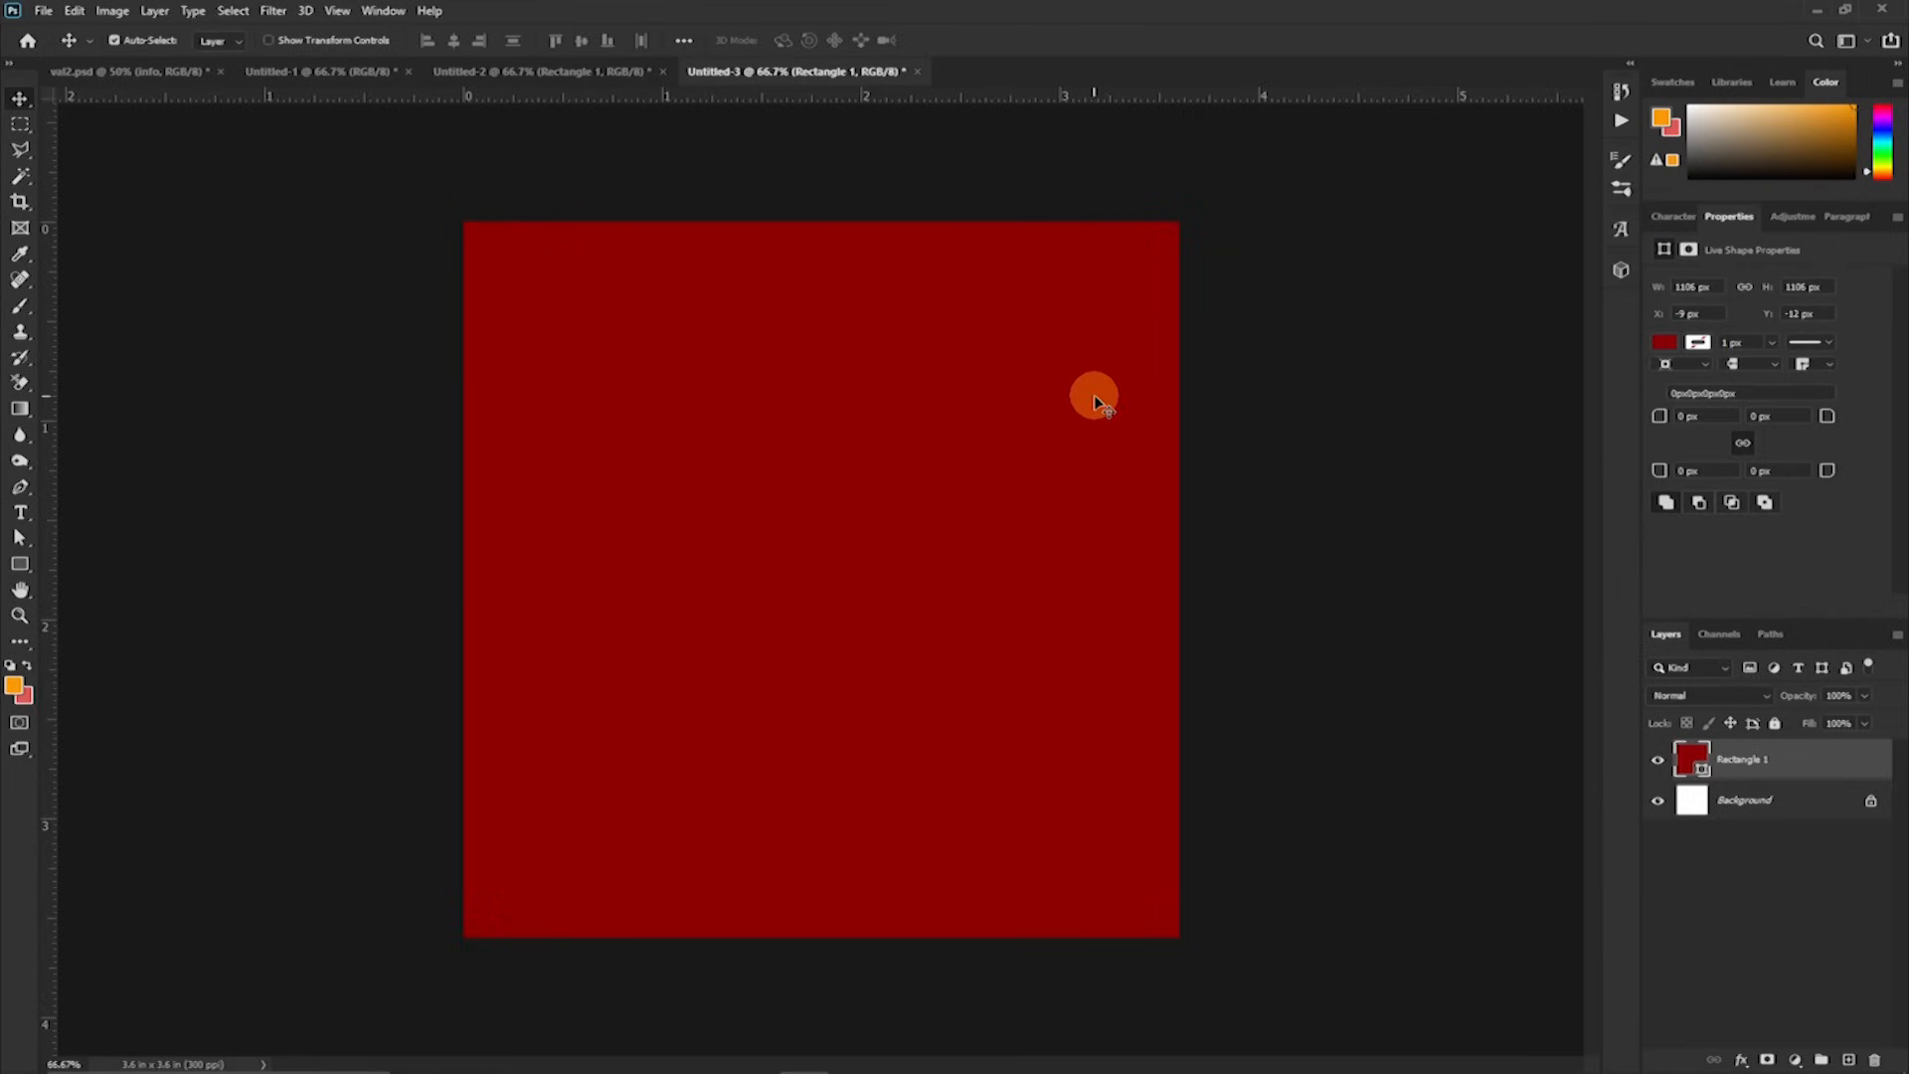
mouse_move(717, 1070)
mouse_move(557, 1059)
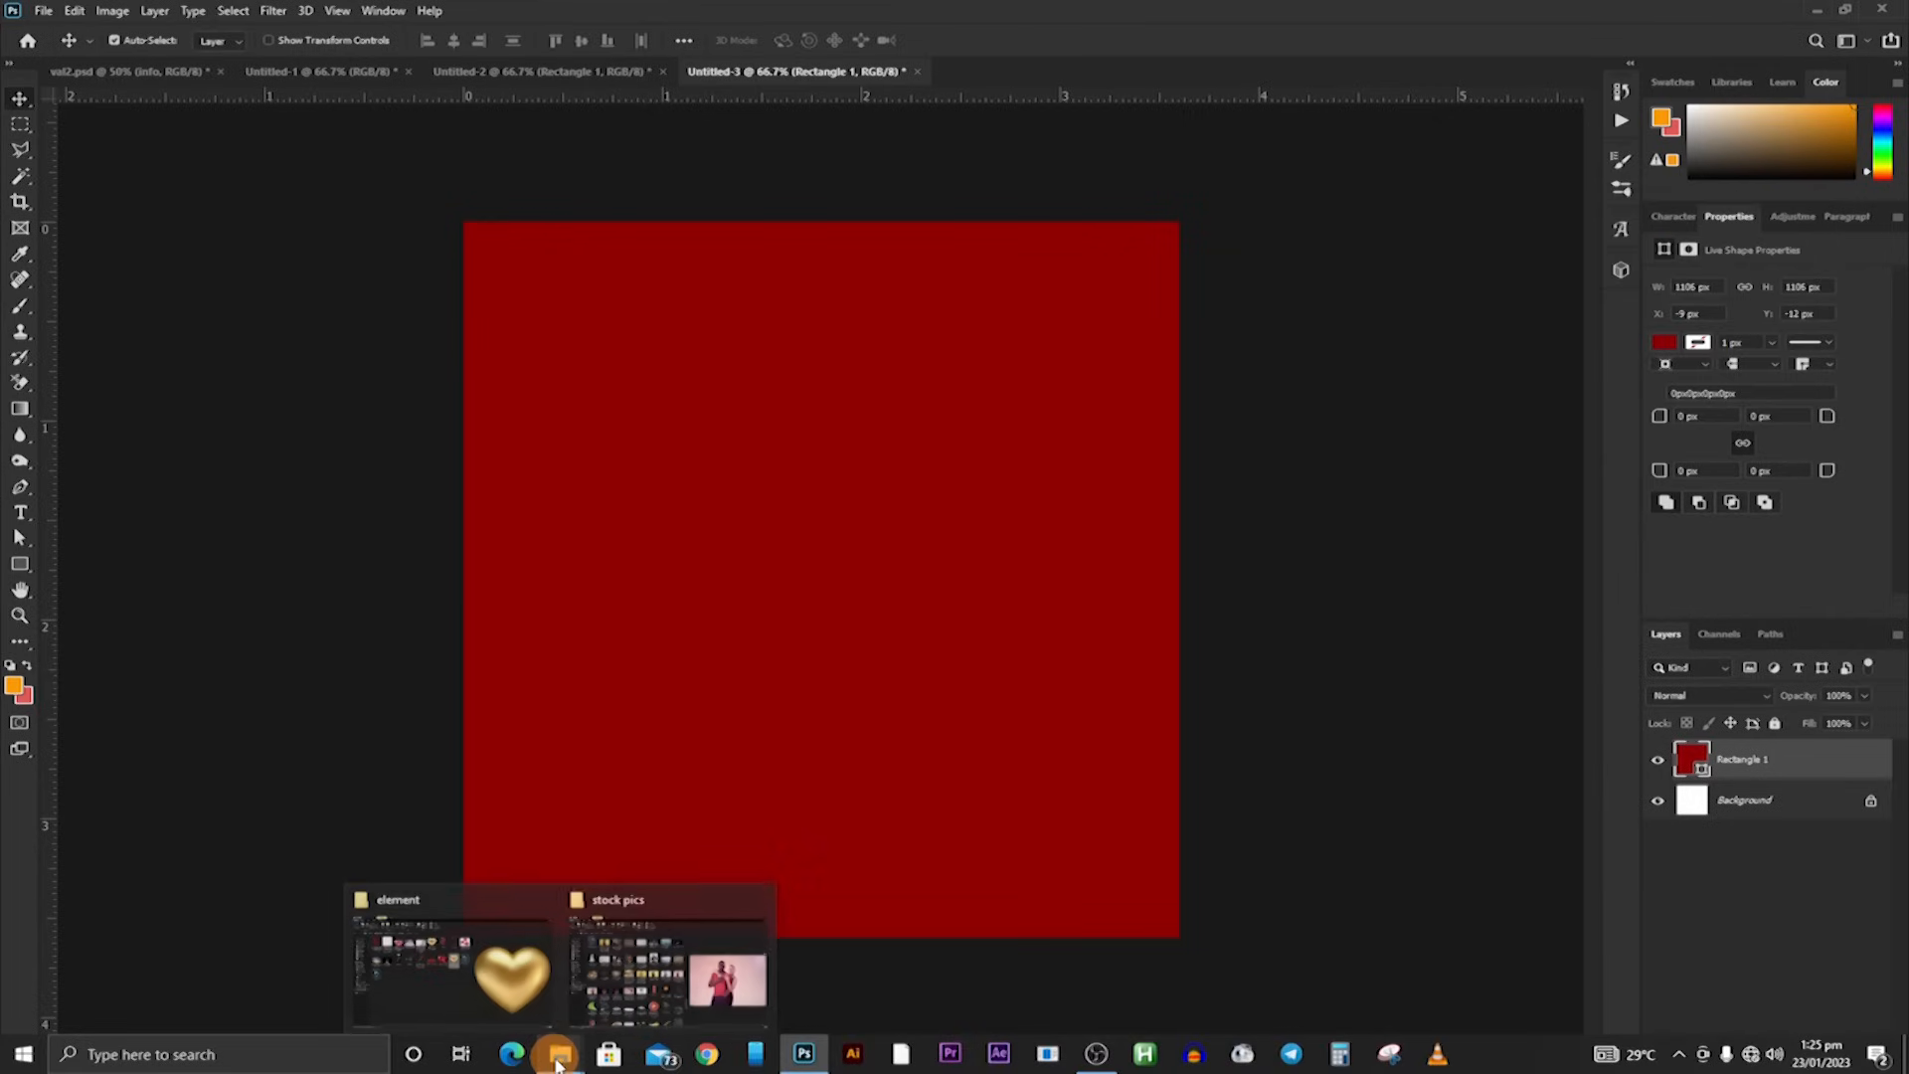
click(453, 934)
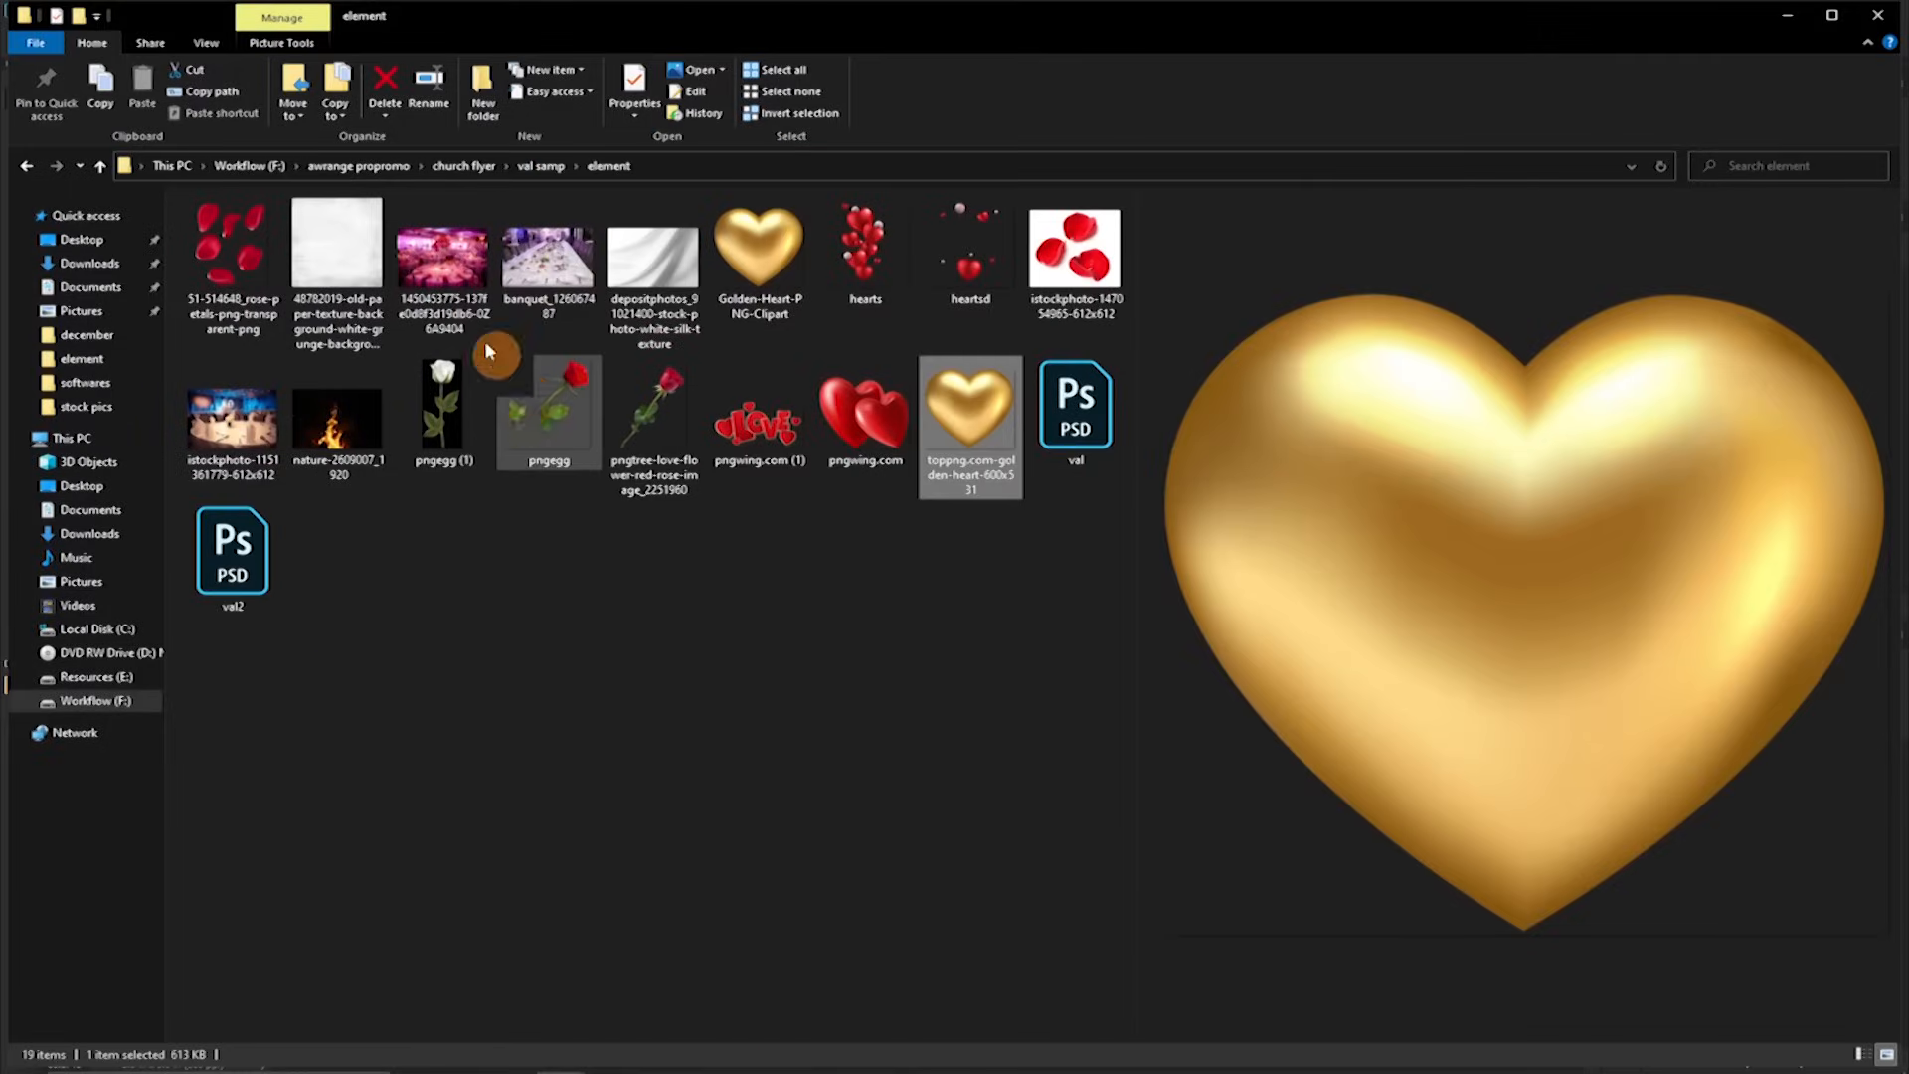
drag(232, 417, 703, 626)
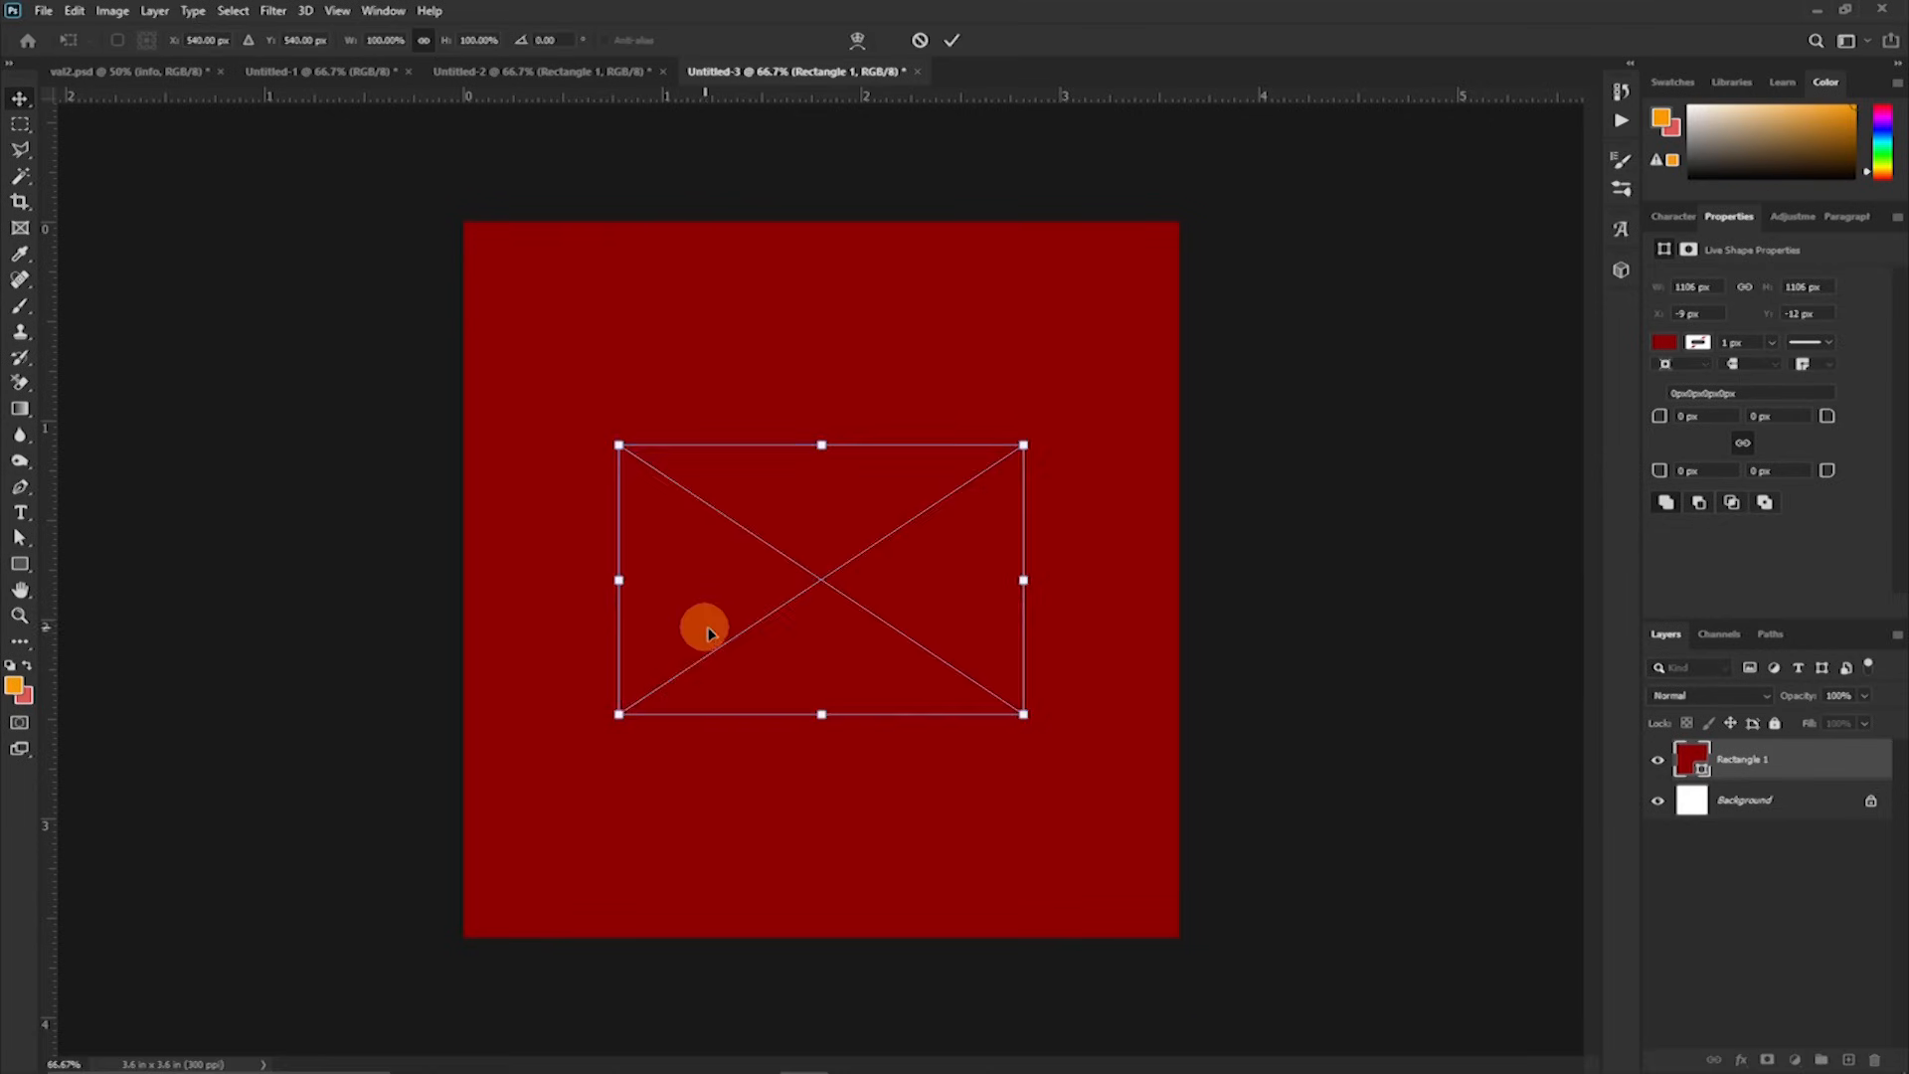
drag(825, 444, 804, 224)
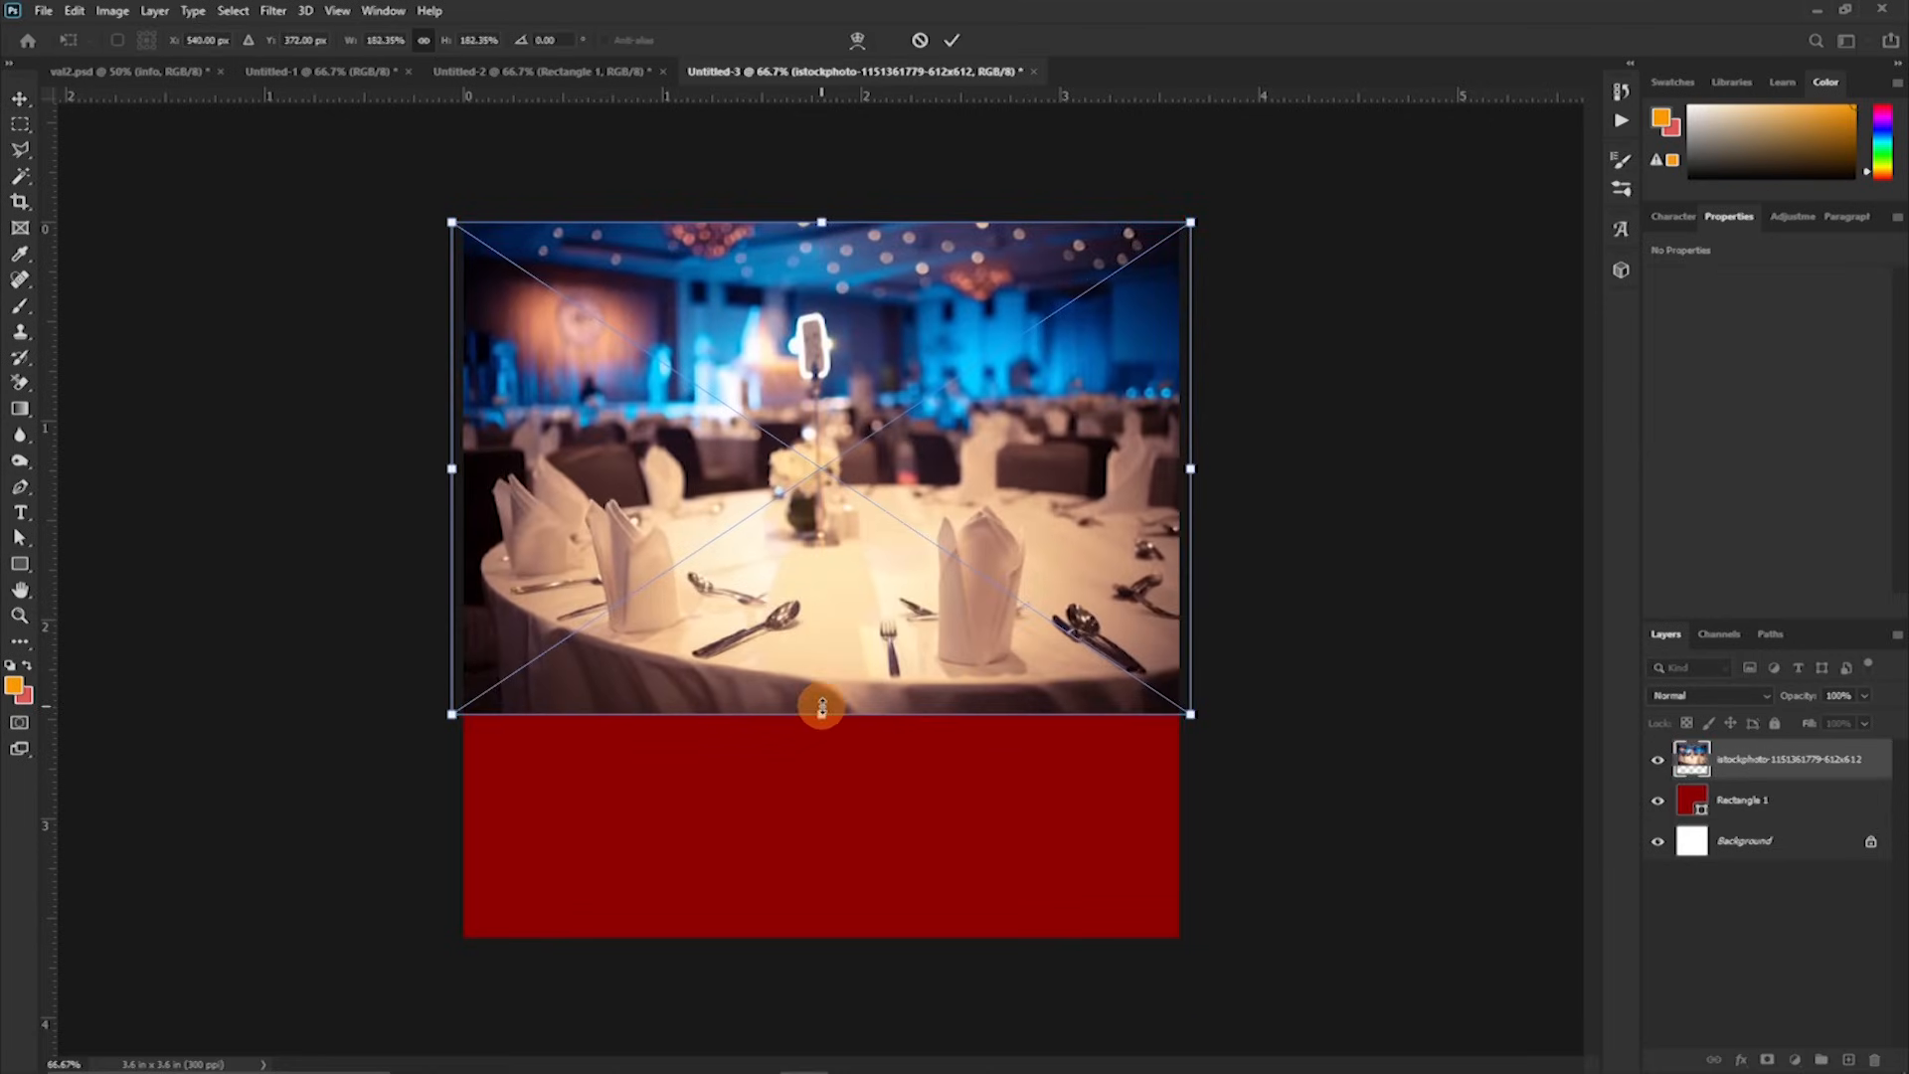
drag(822, 716, 822, 946)
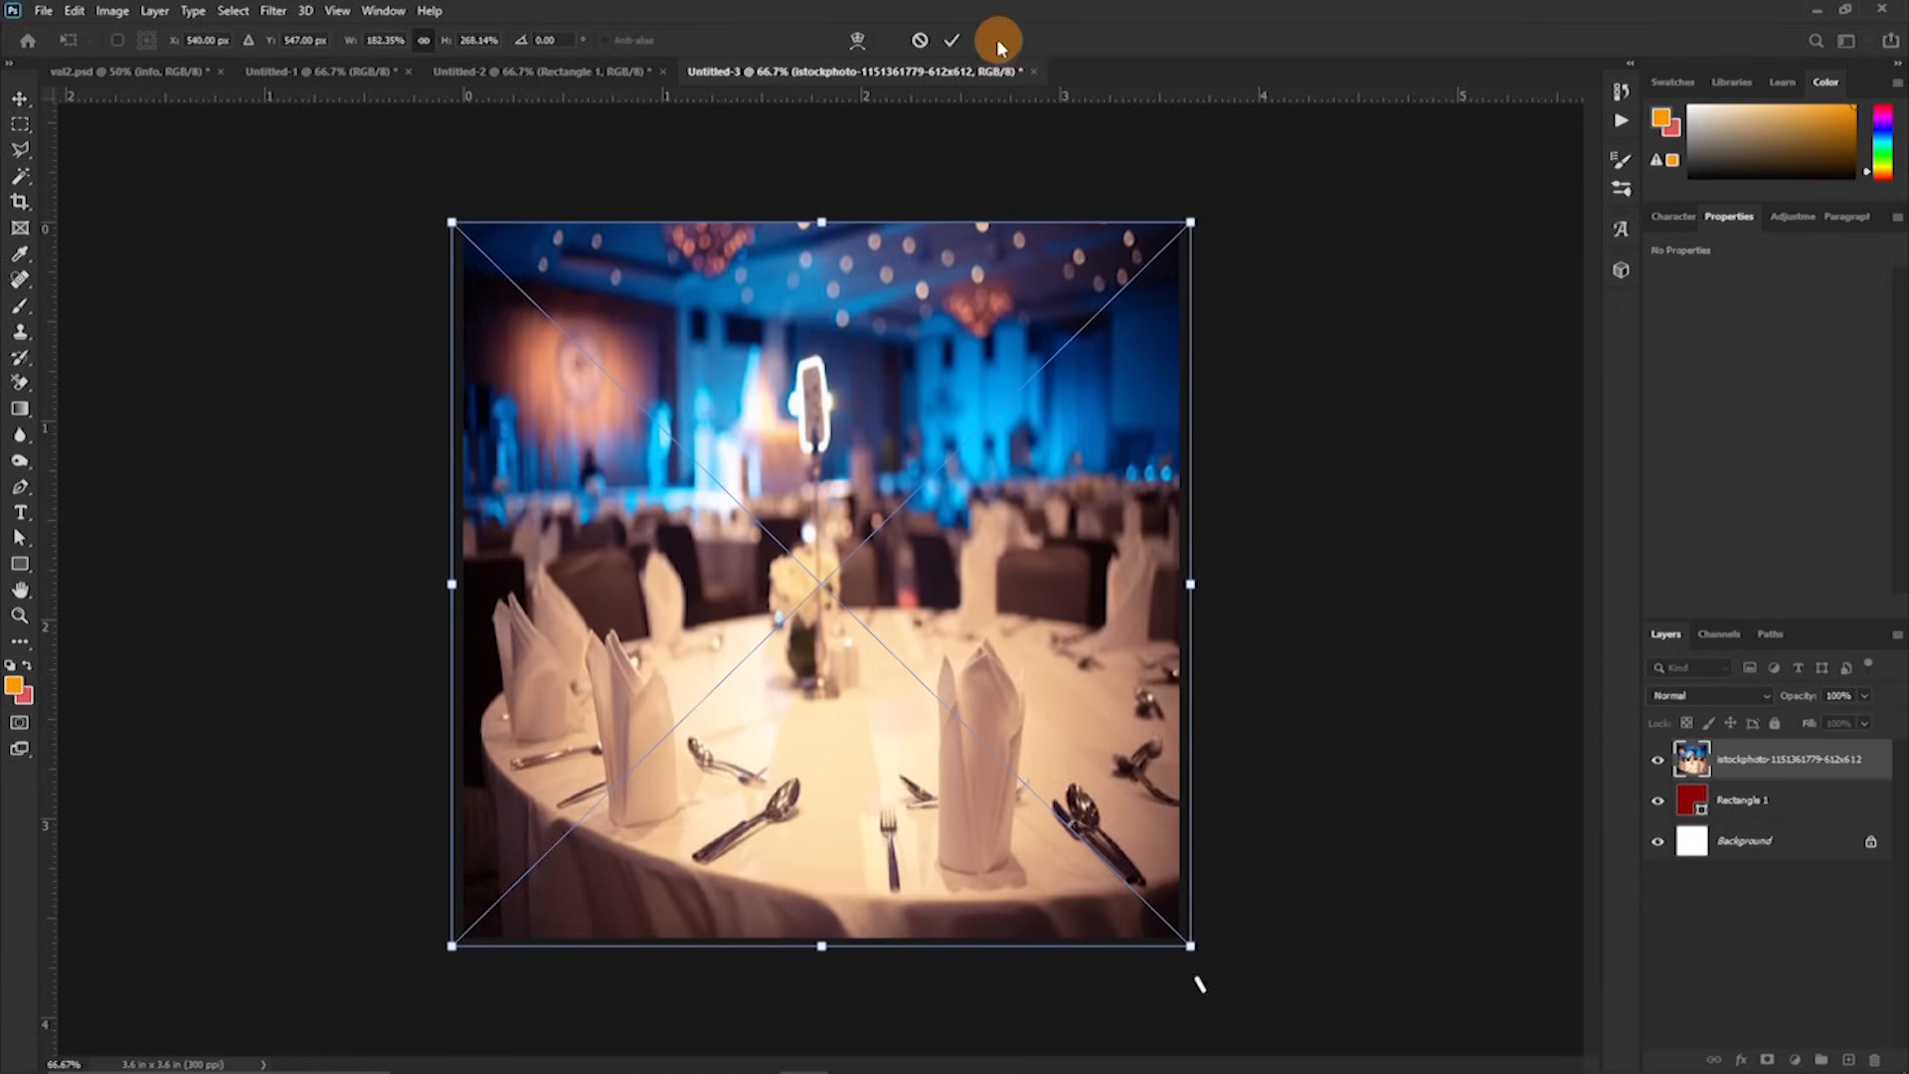
click(953, 38)
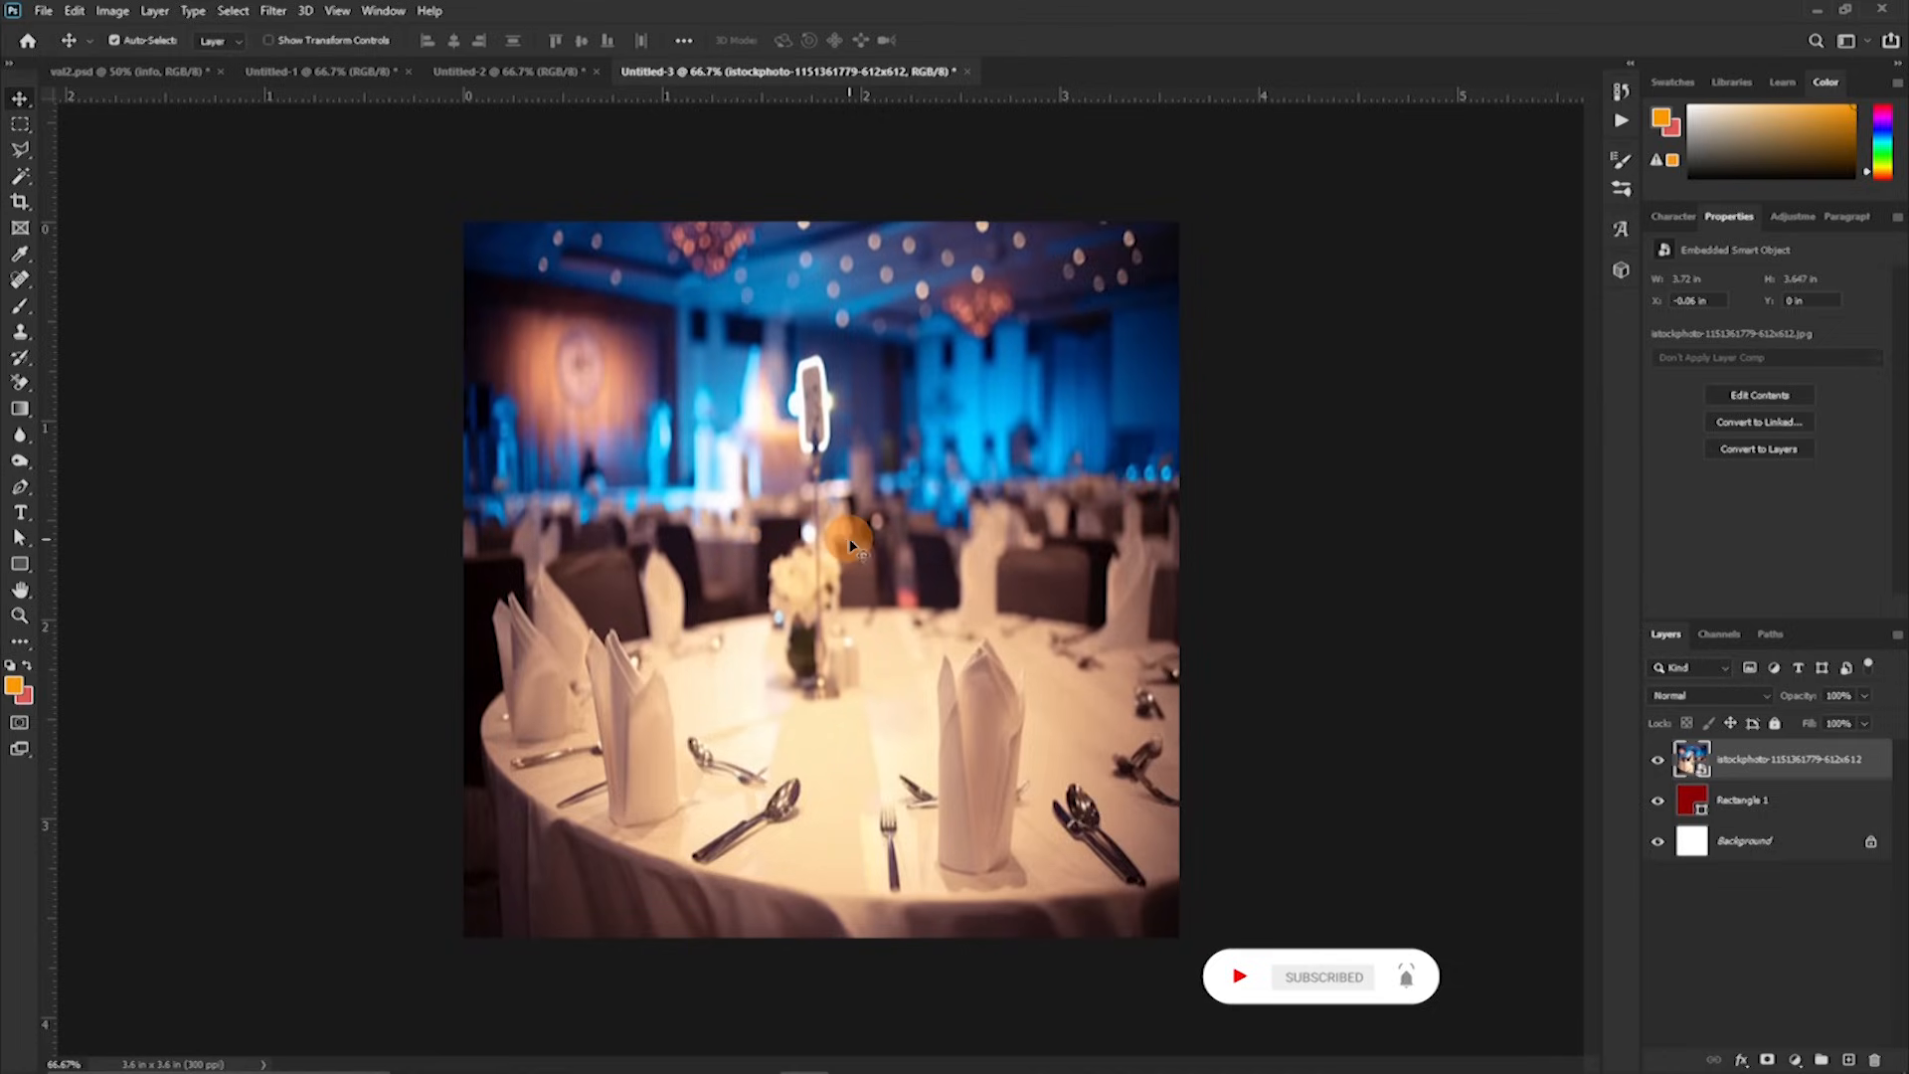
click(1708, 696)
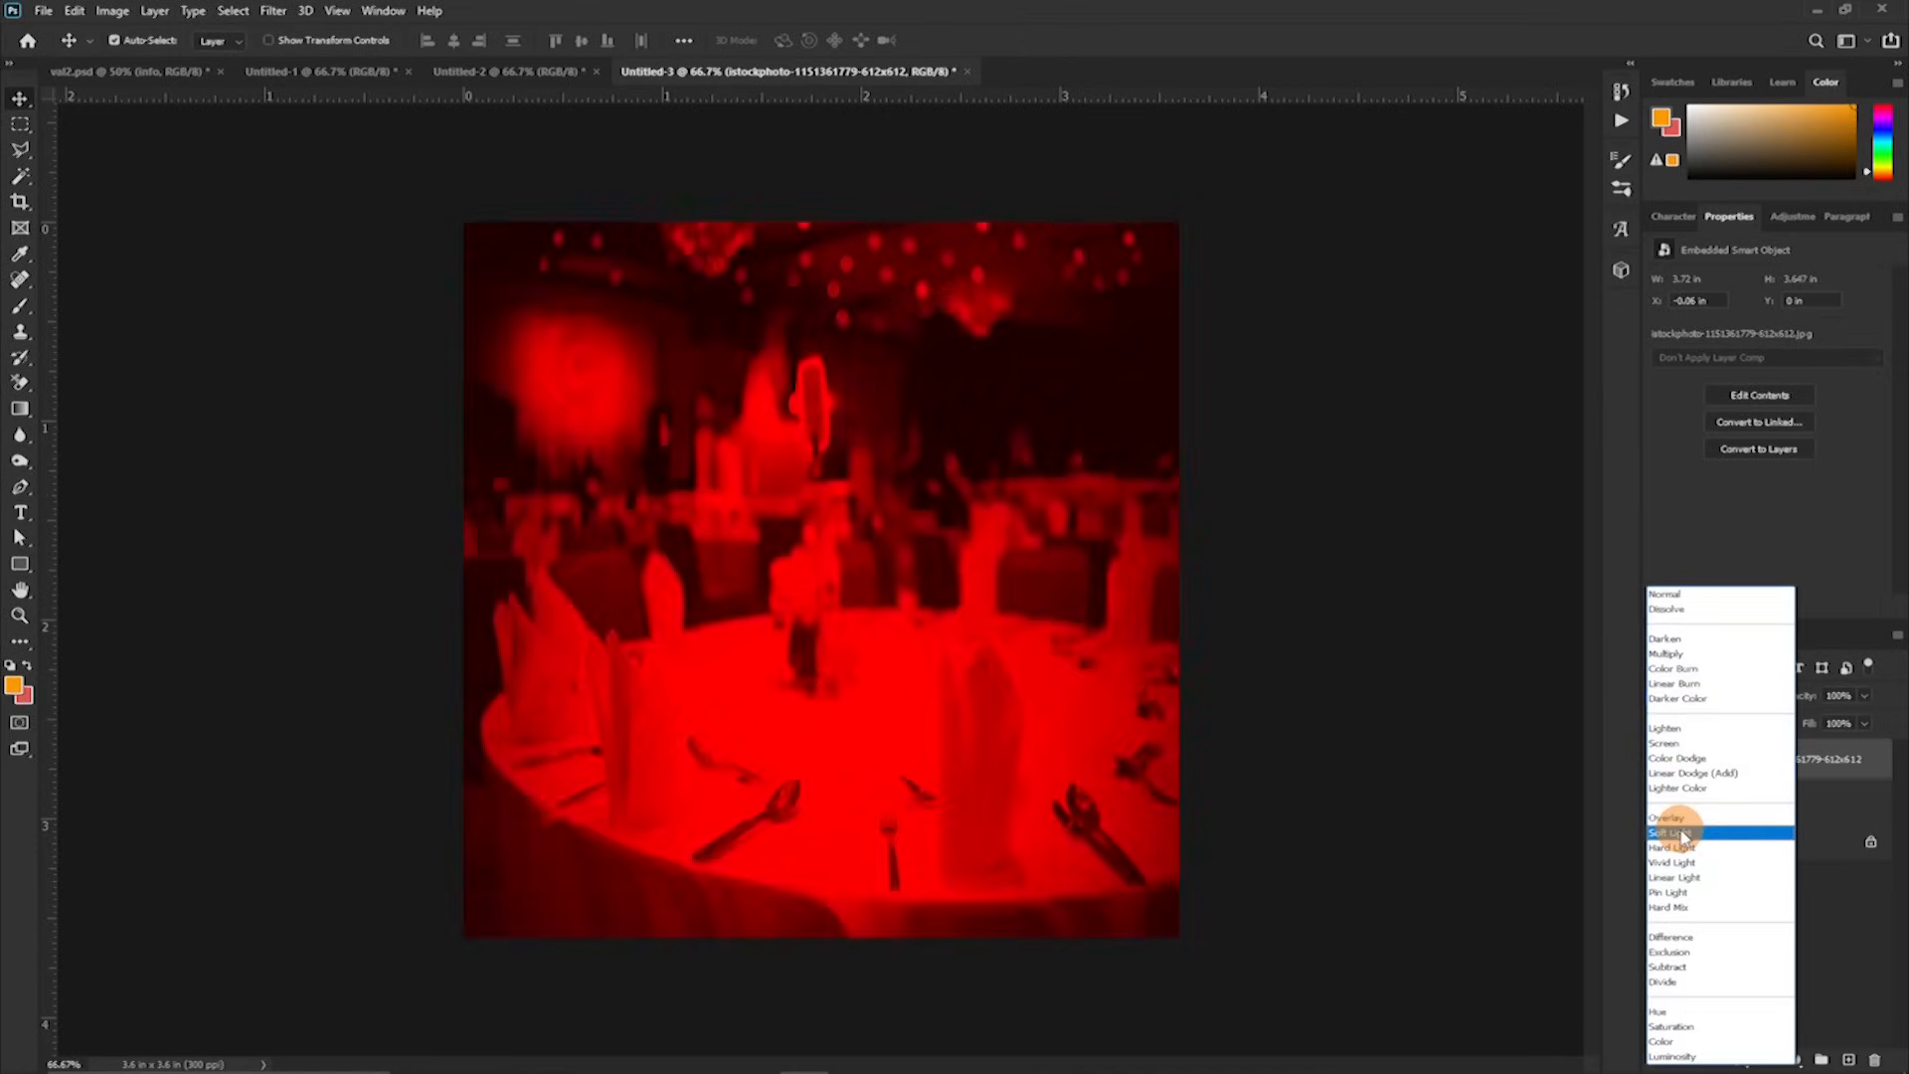
click(1680, 833)
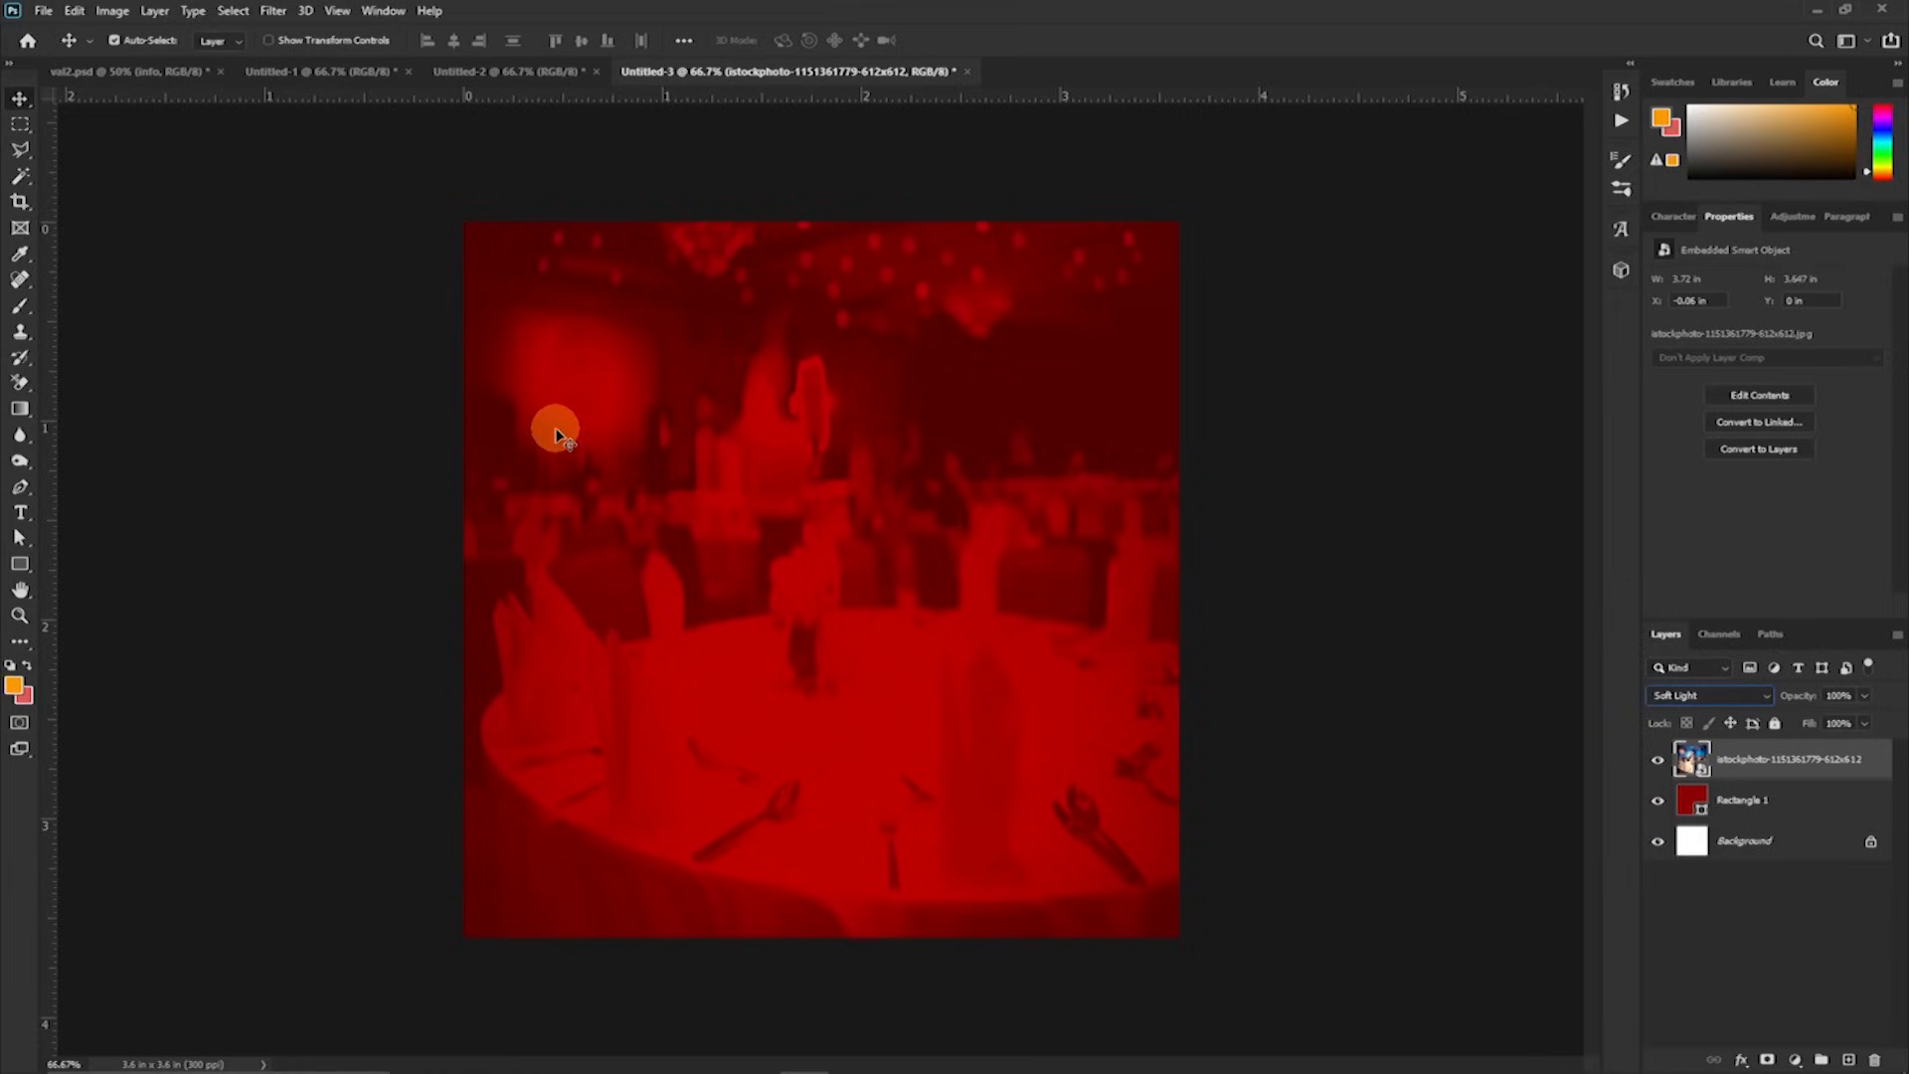
Step: Add a new layer between the photo and the red rectangle and fill it with a reversed Black, White radial gradient
click(1851, 1062)
drag(1723, 763, 1742, 821)
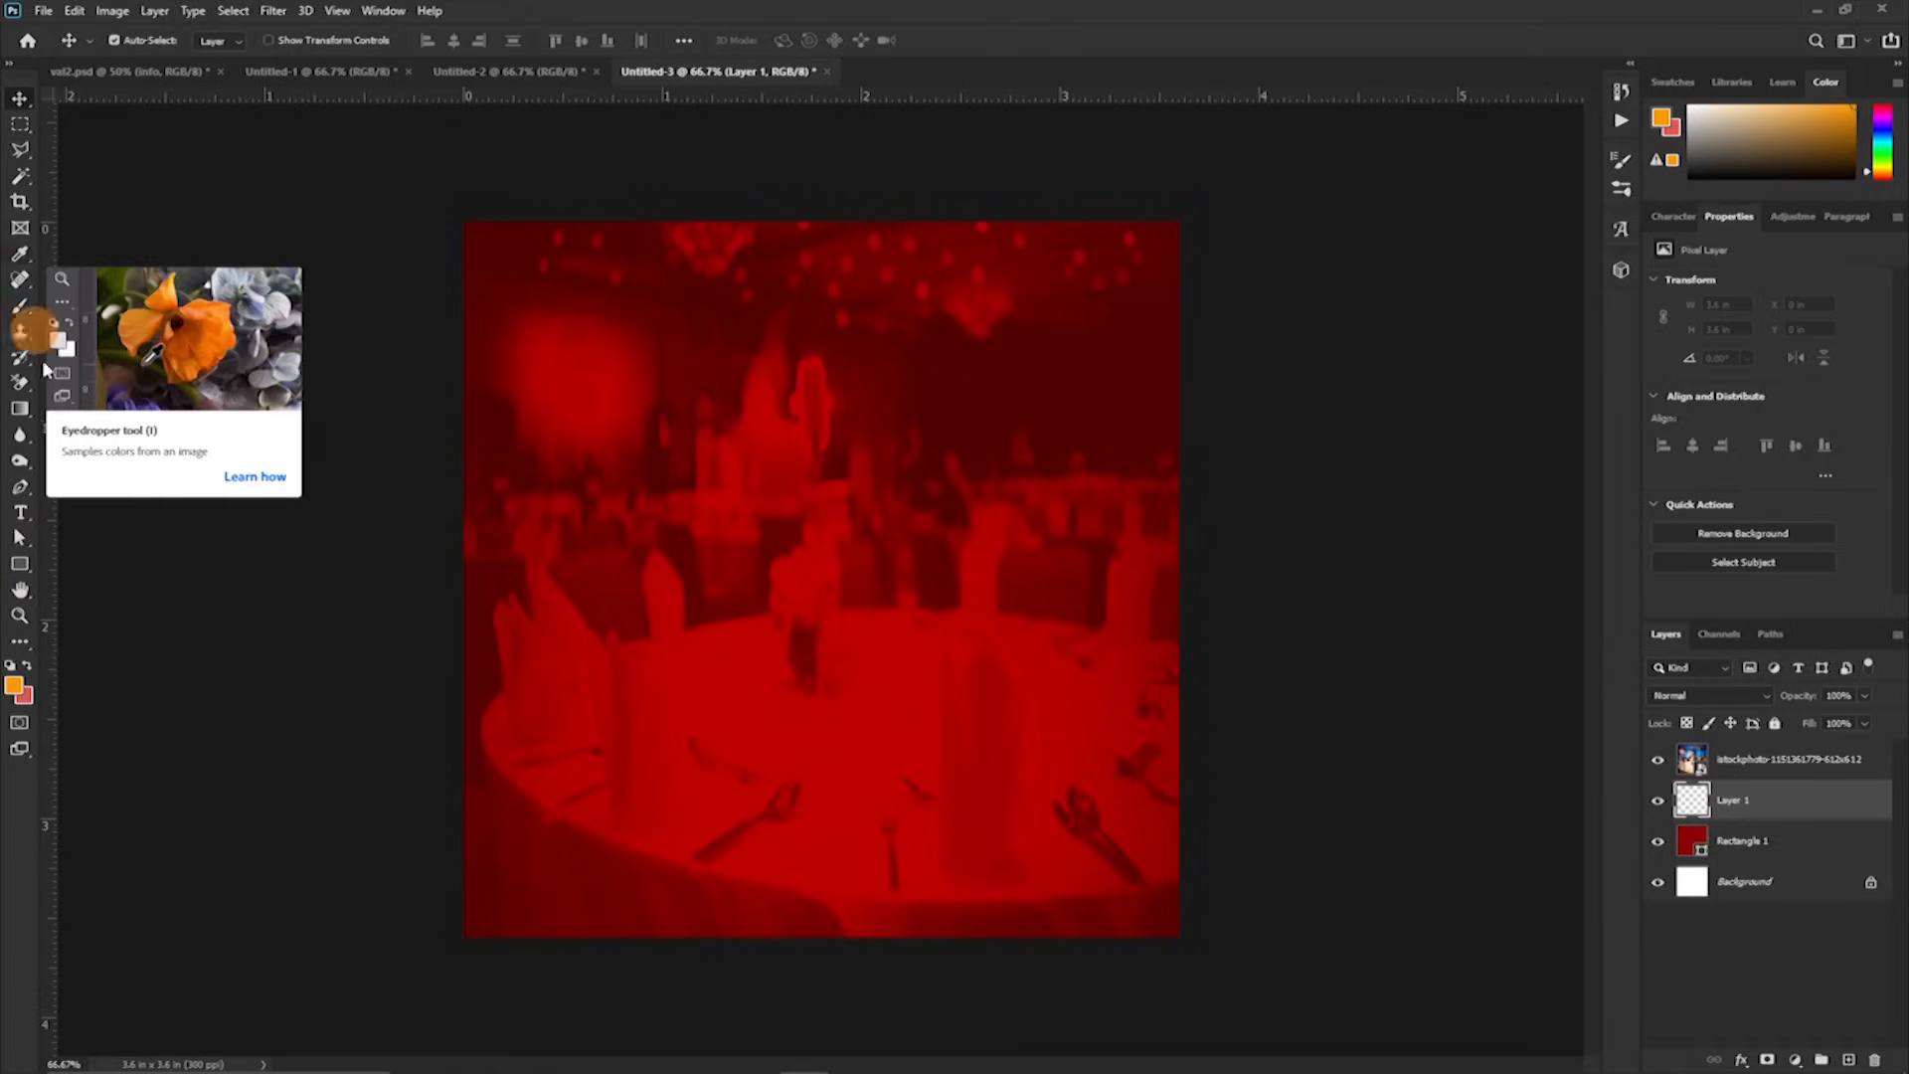
click(19, 410)
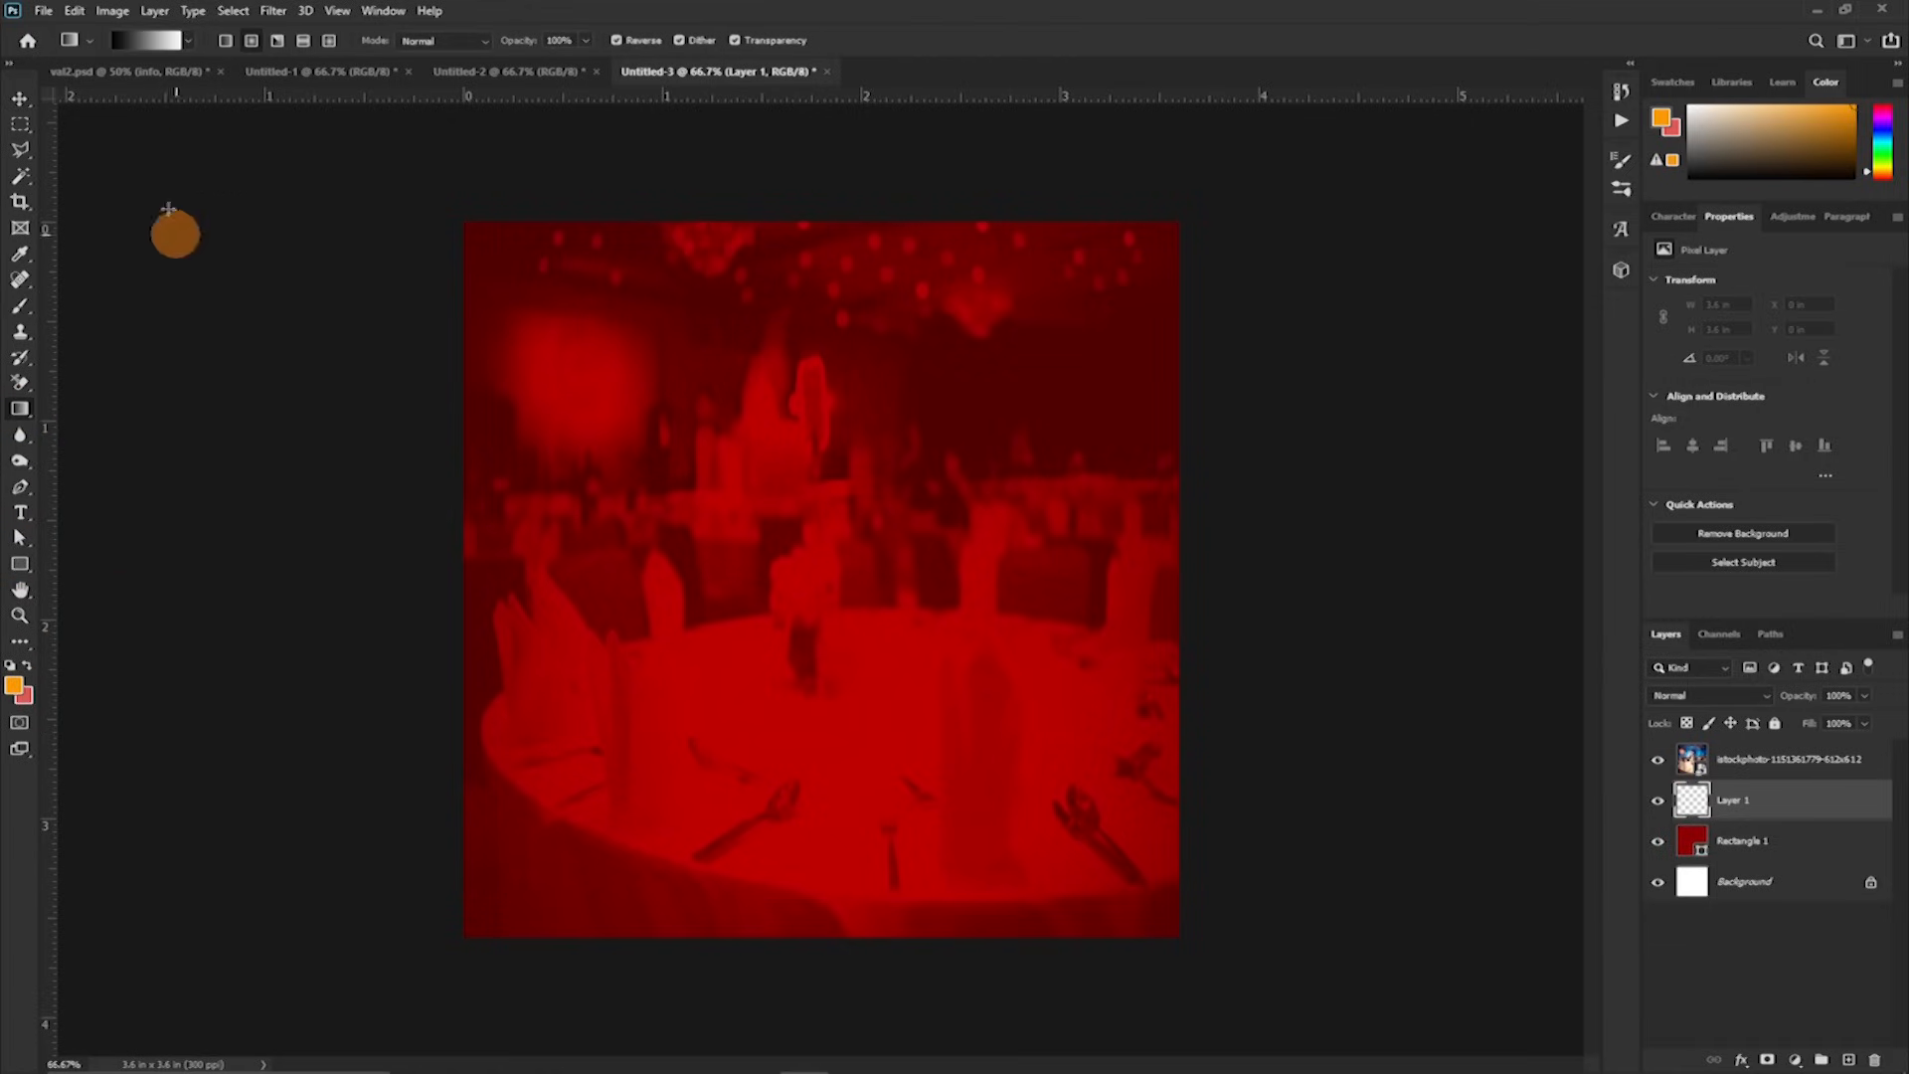
click(149, 40)
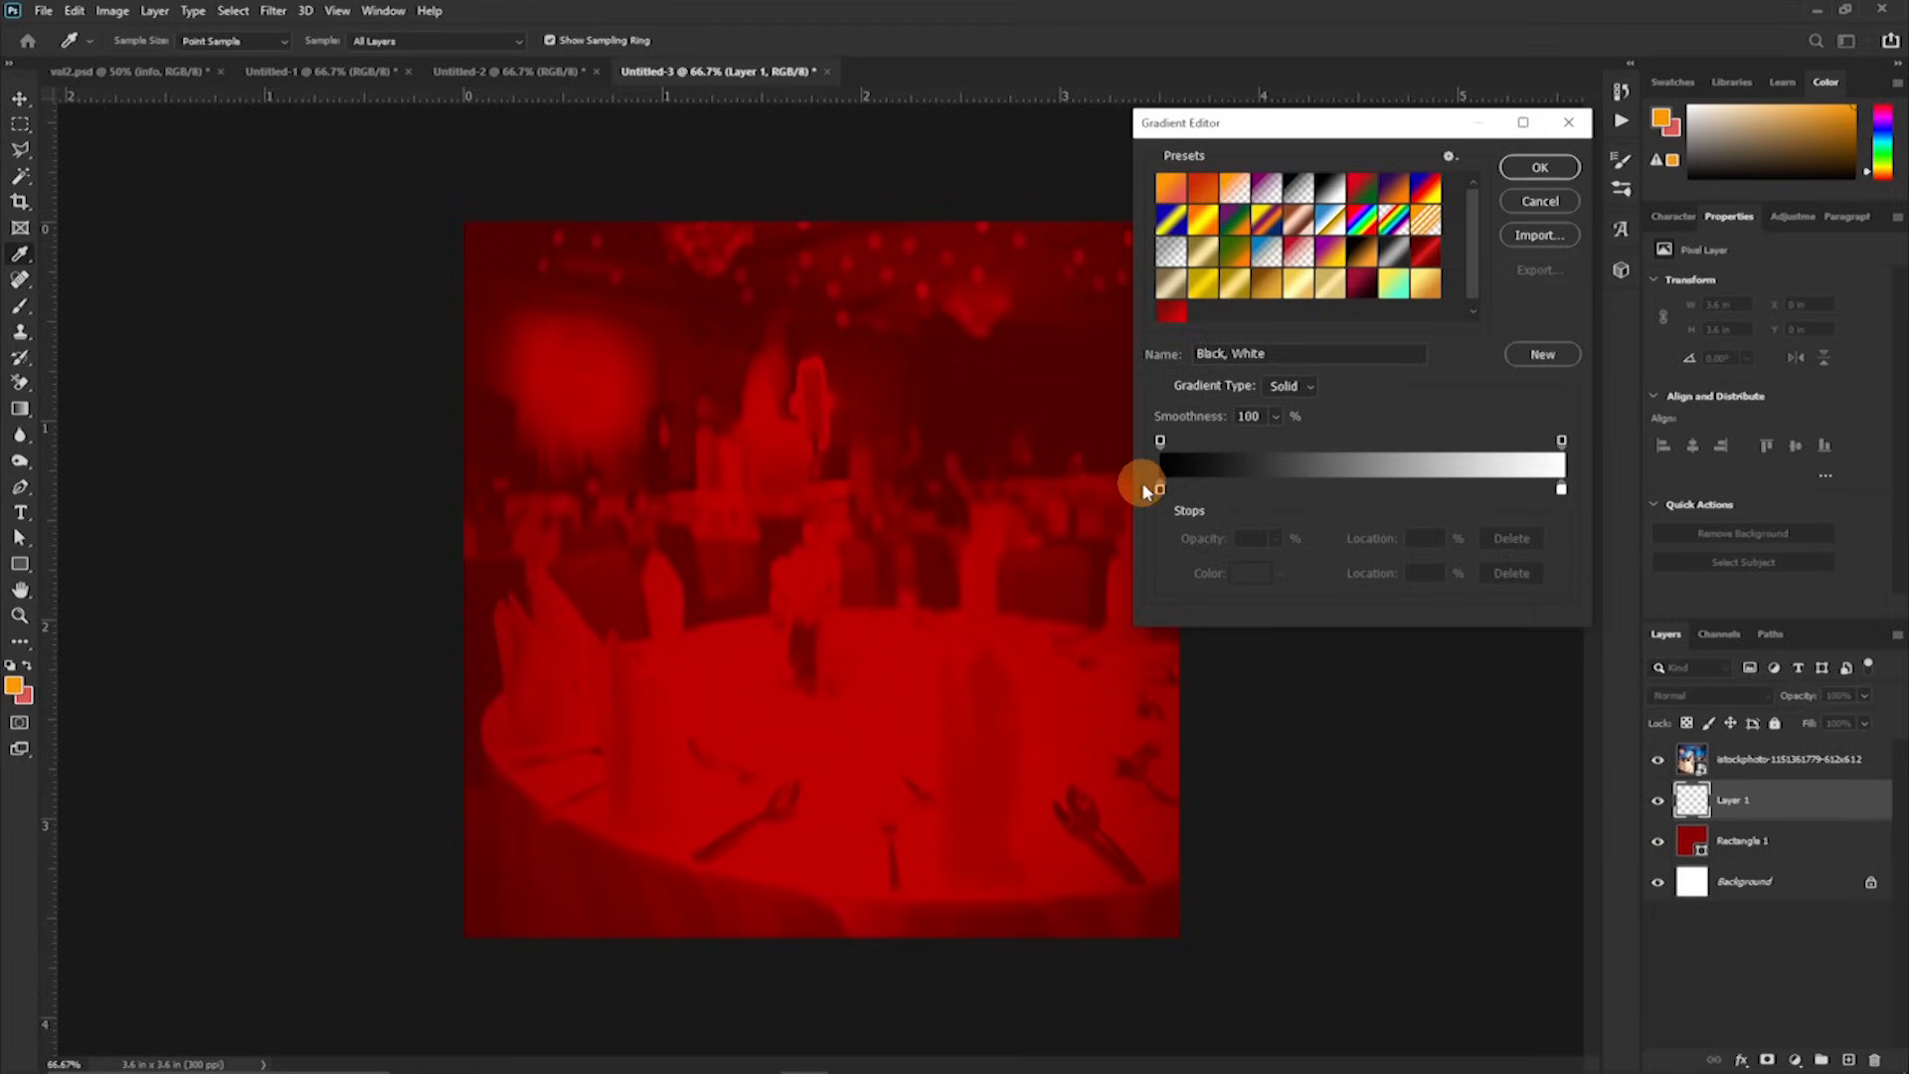
click(1539, 169)
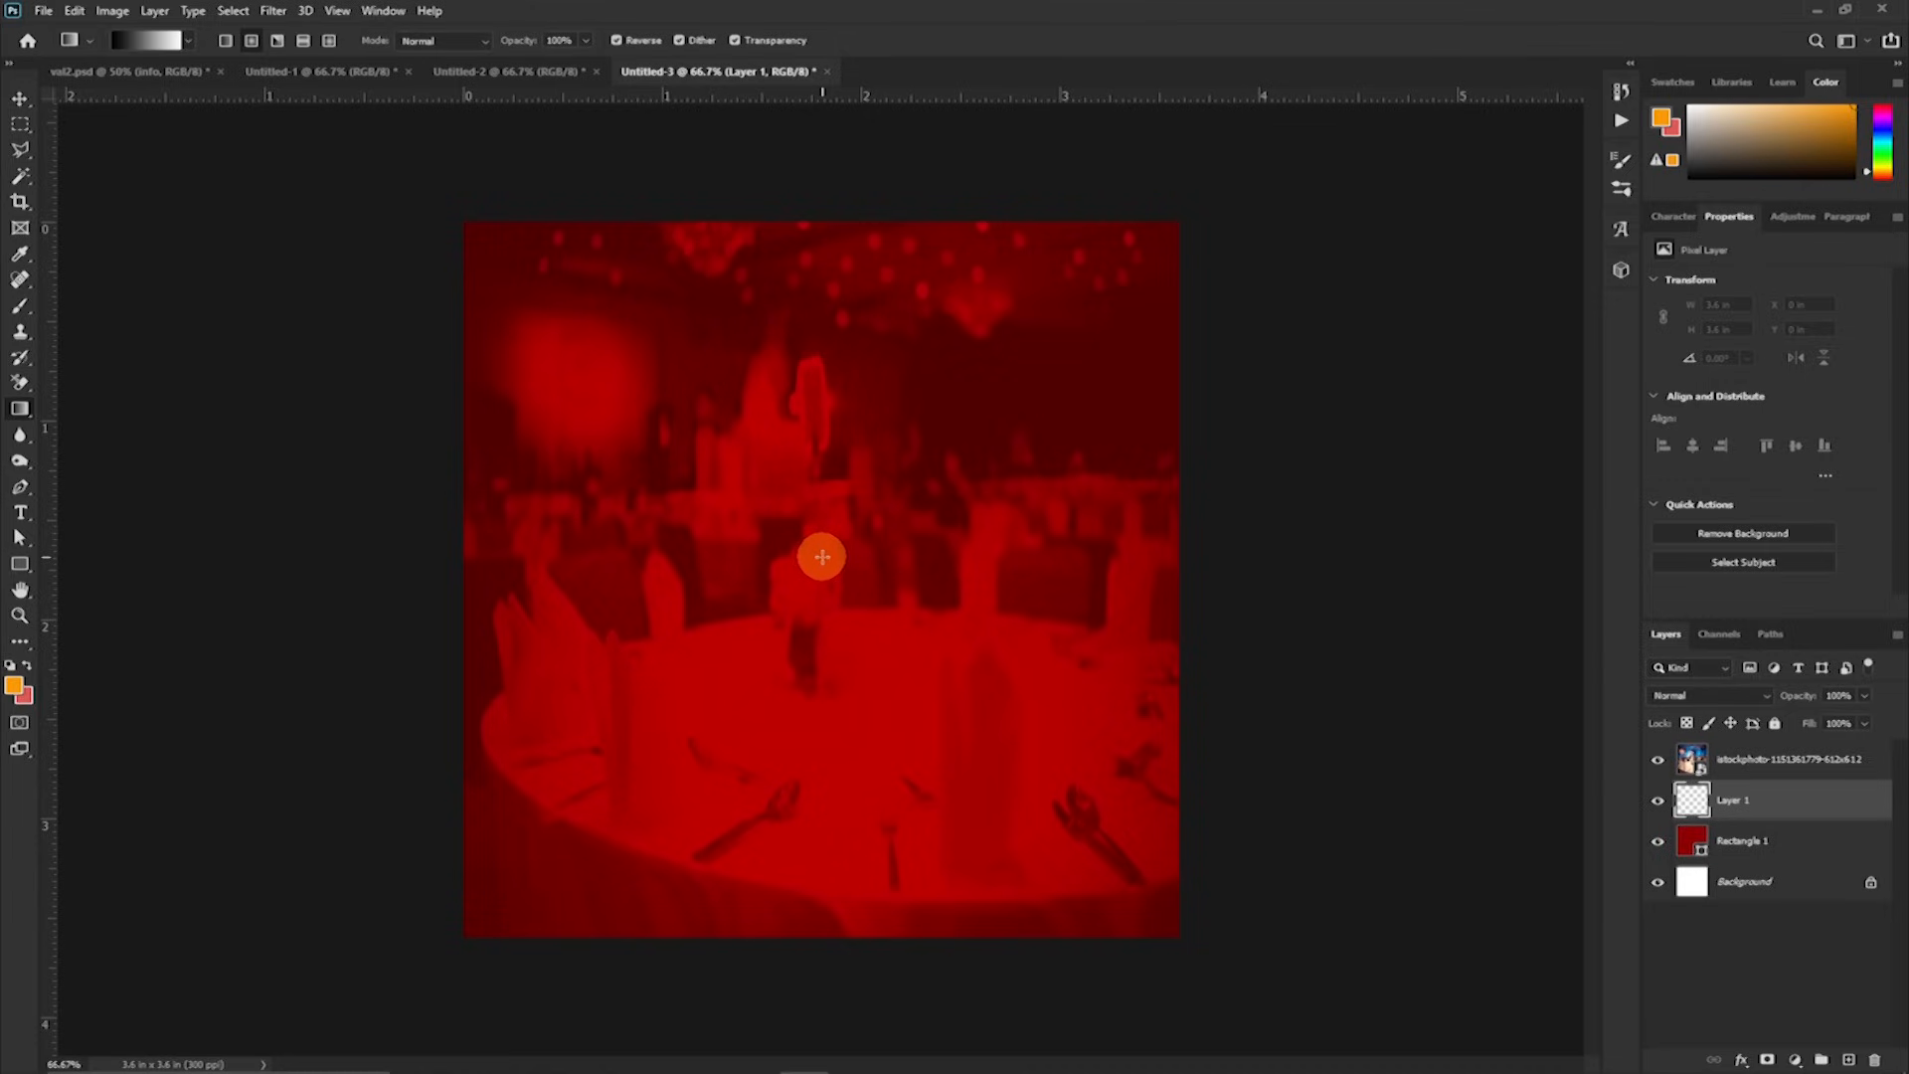
drag(1137, 274, 1240, 159)
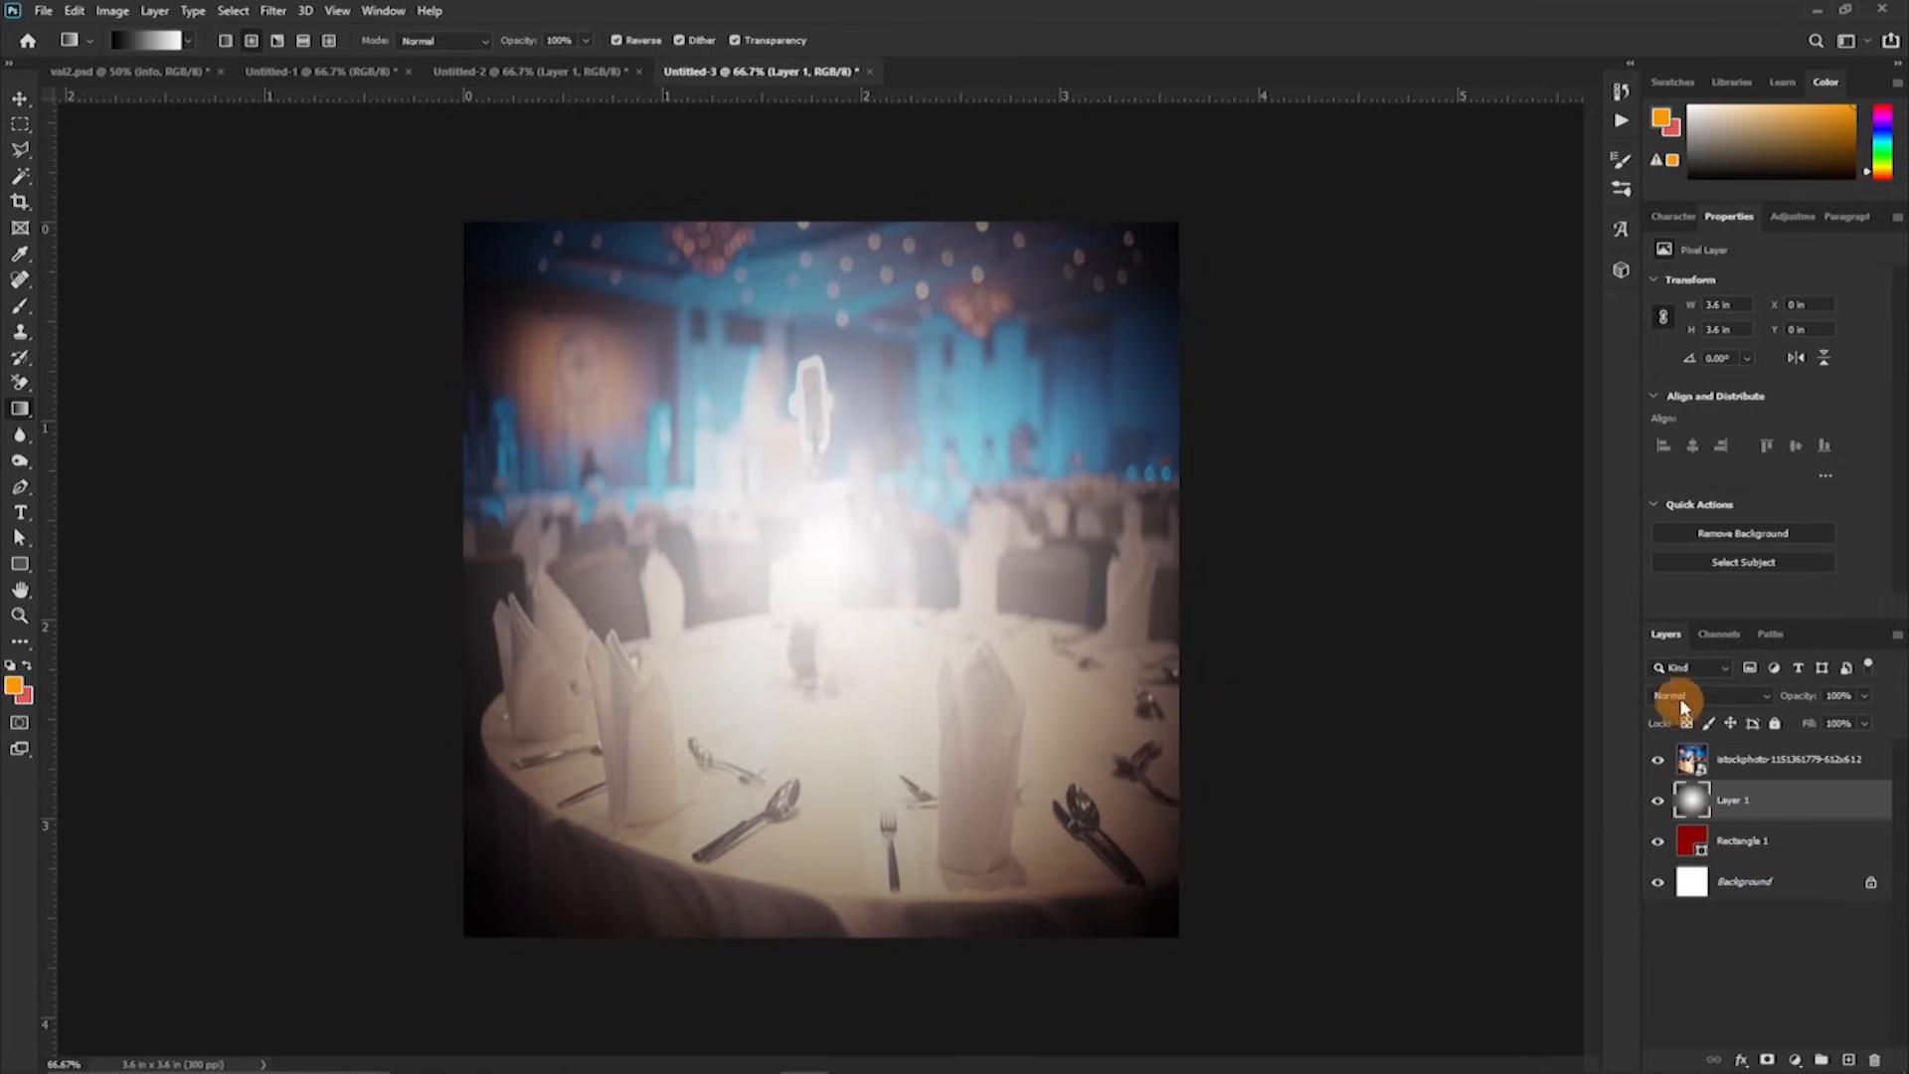
Step: Set the gradient layer's blend mode to Multiply and compare the image with that layer hidden and shown
click(1684, 698)
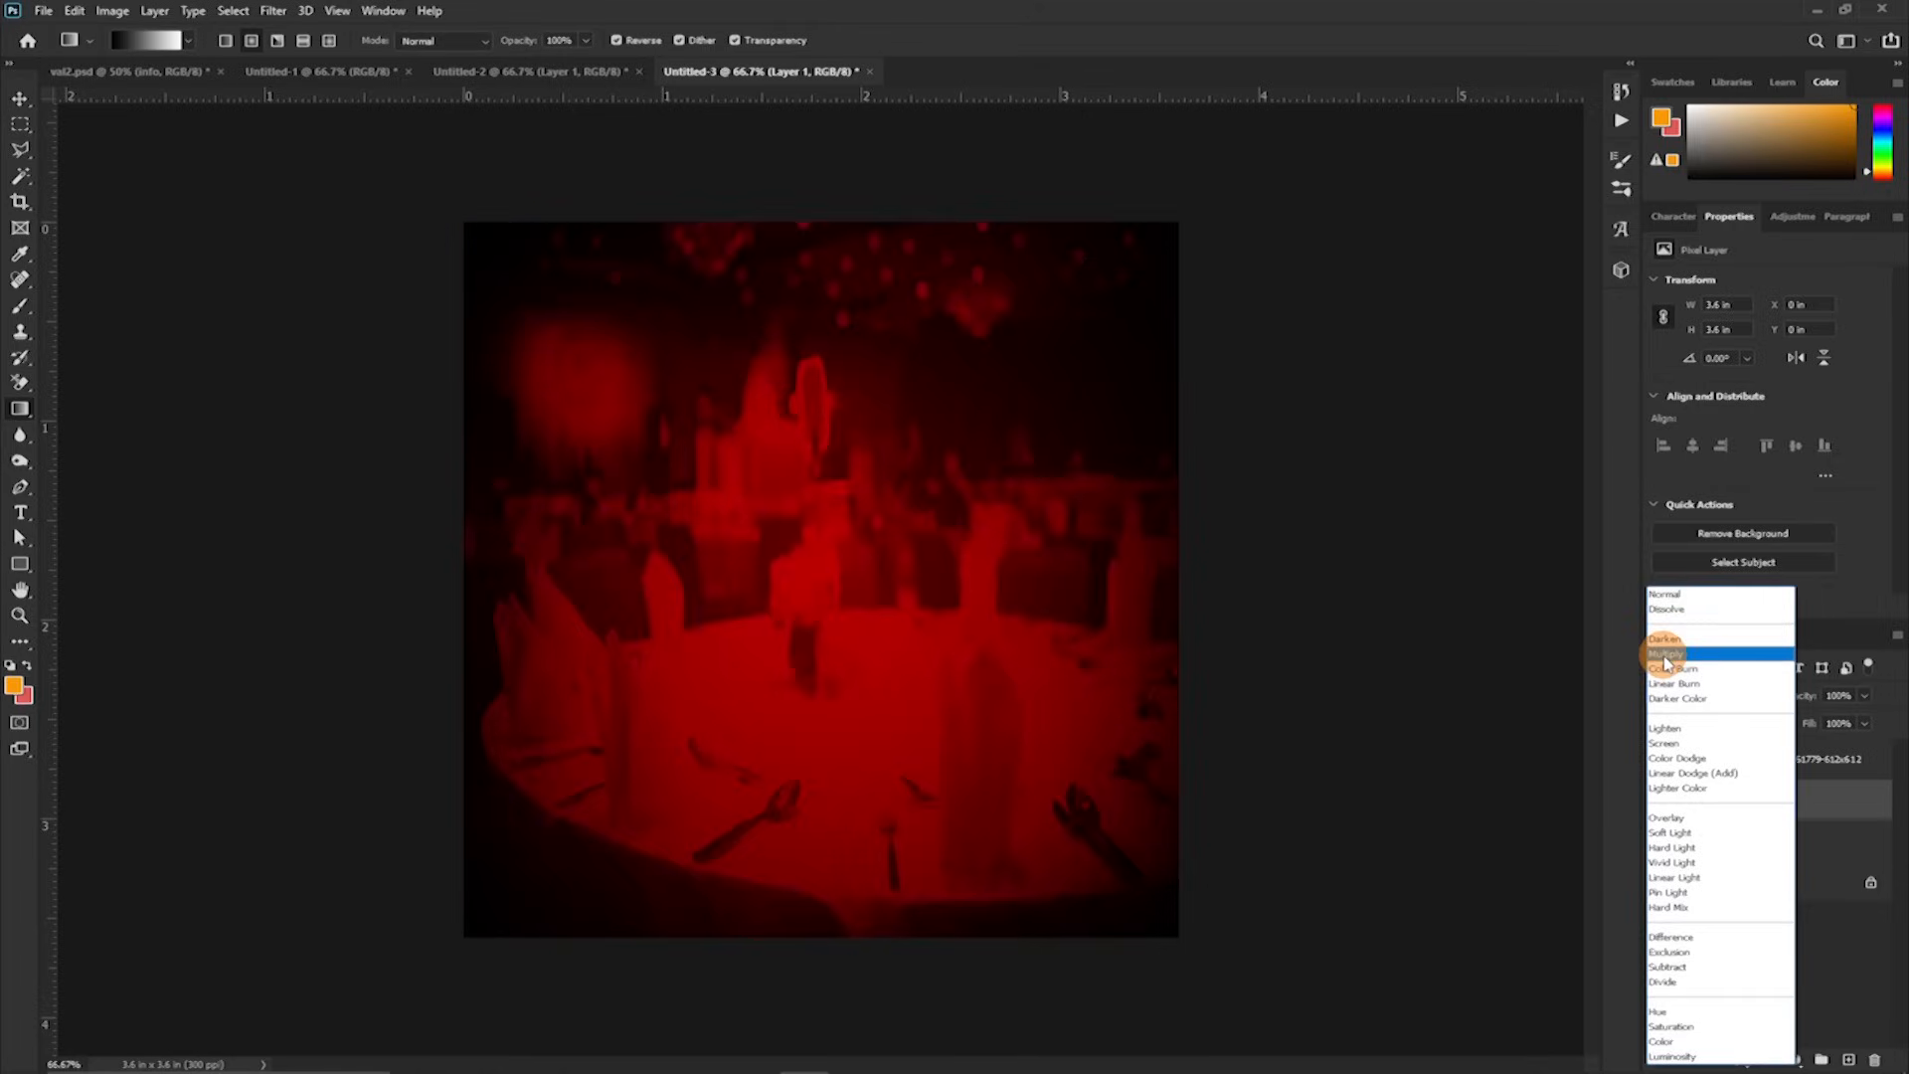
click(1667, 655)
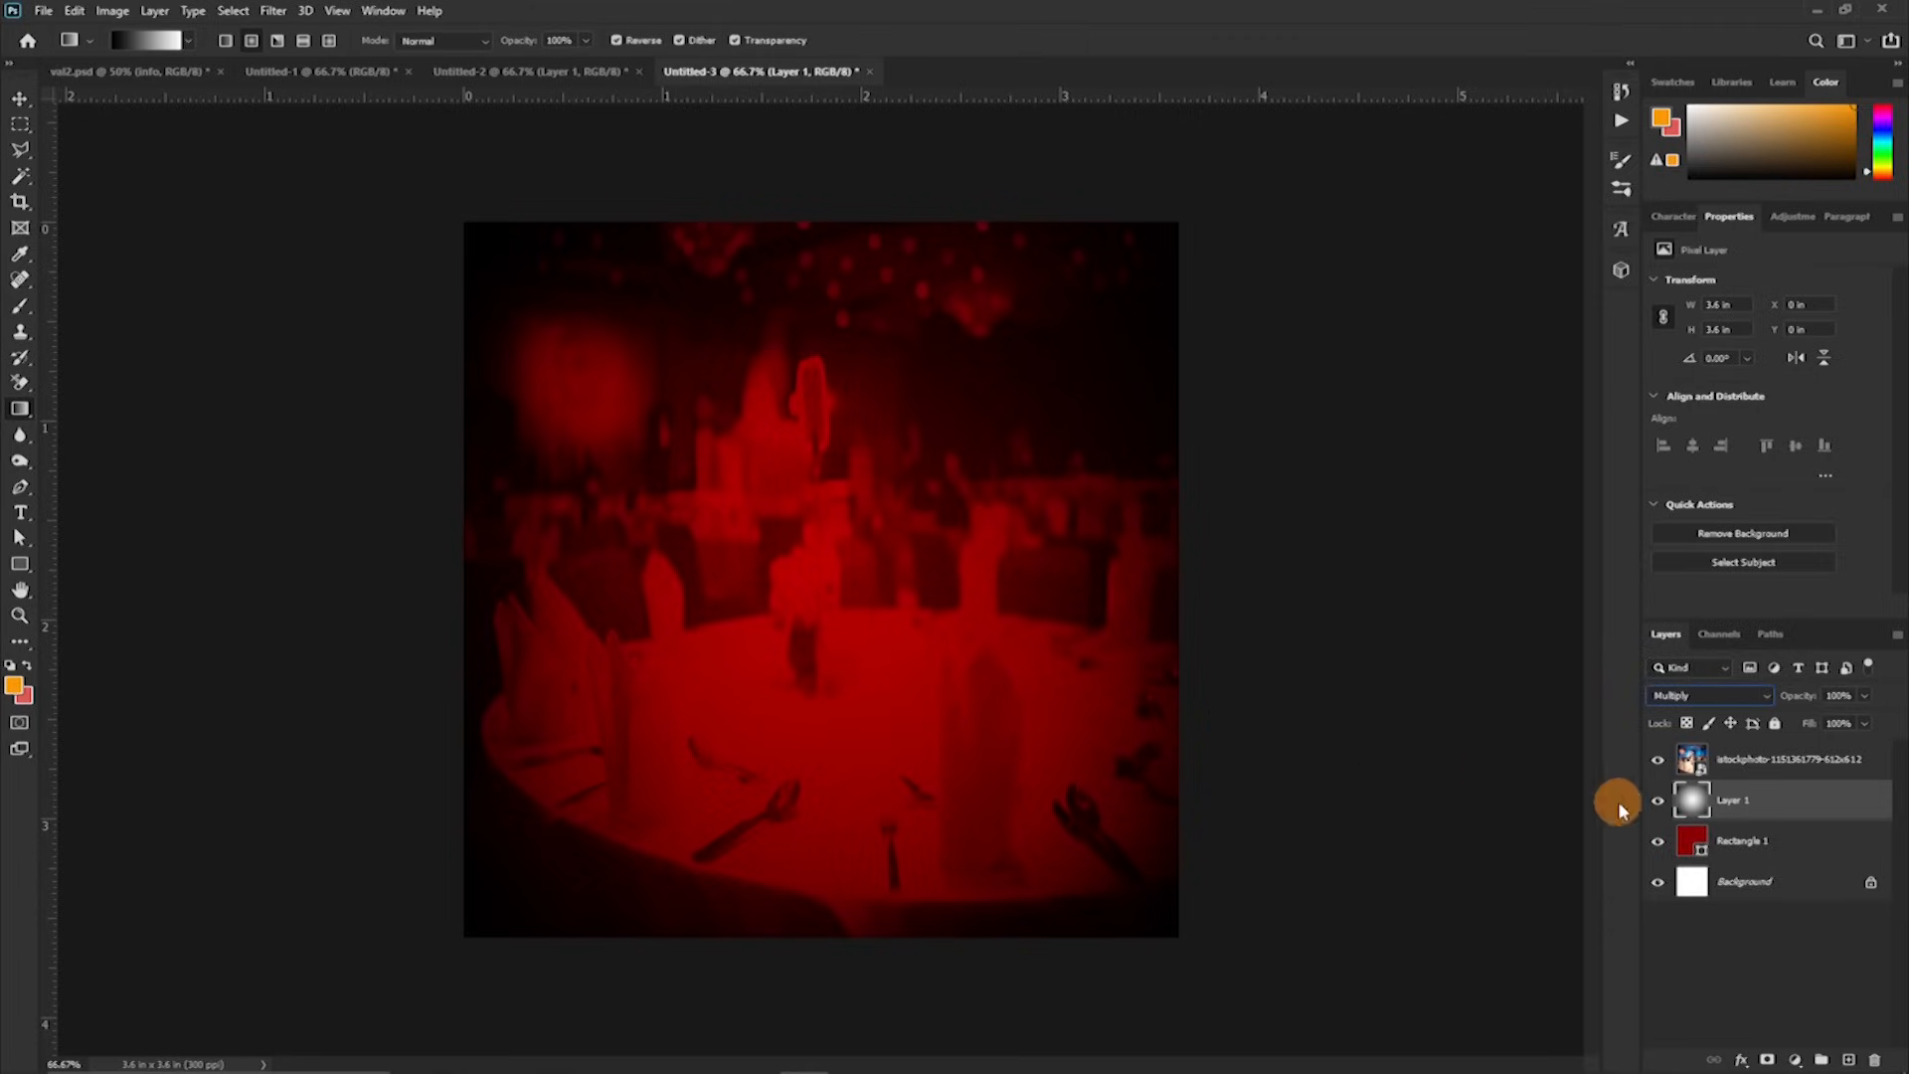
click(1657, 808)
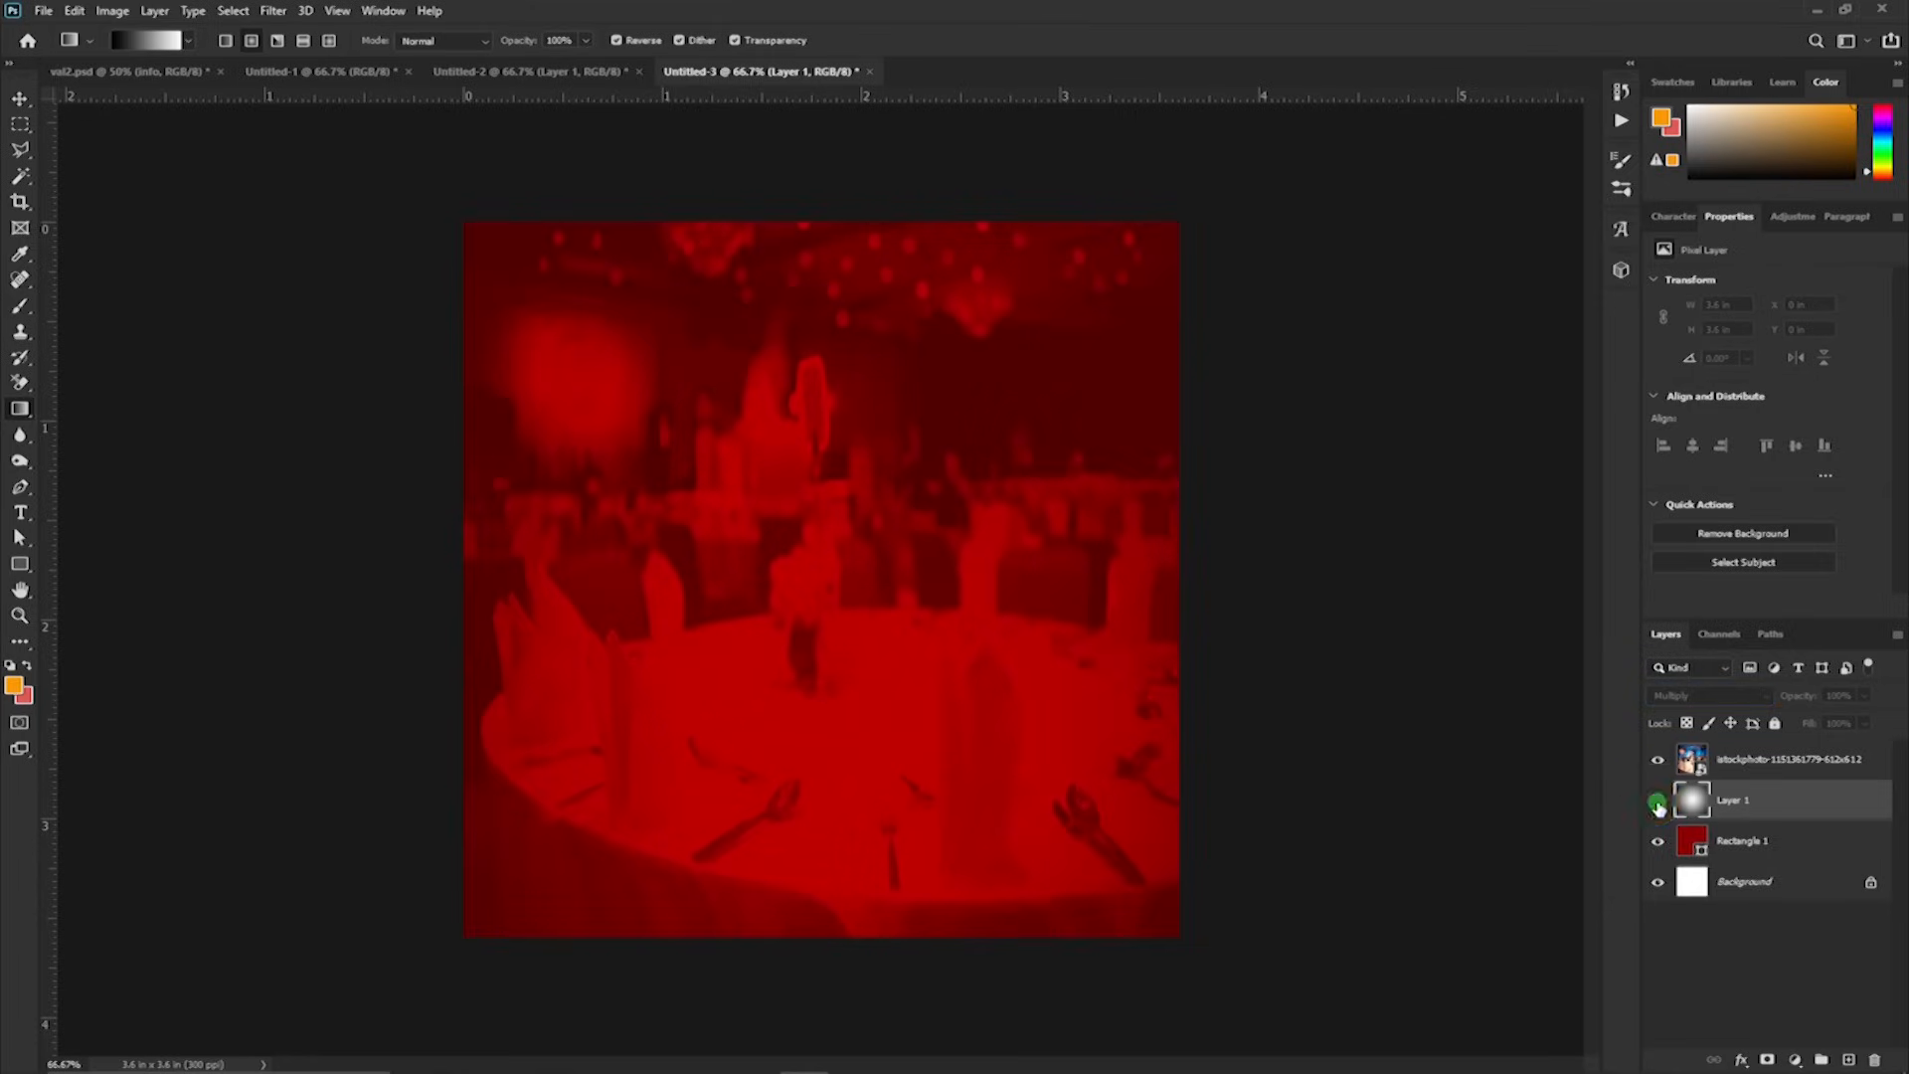
click(1657, 807)
click(1658, 807)
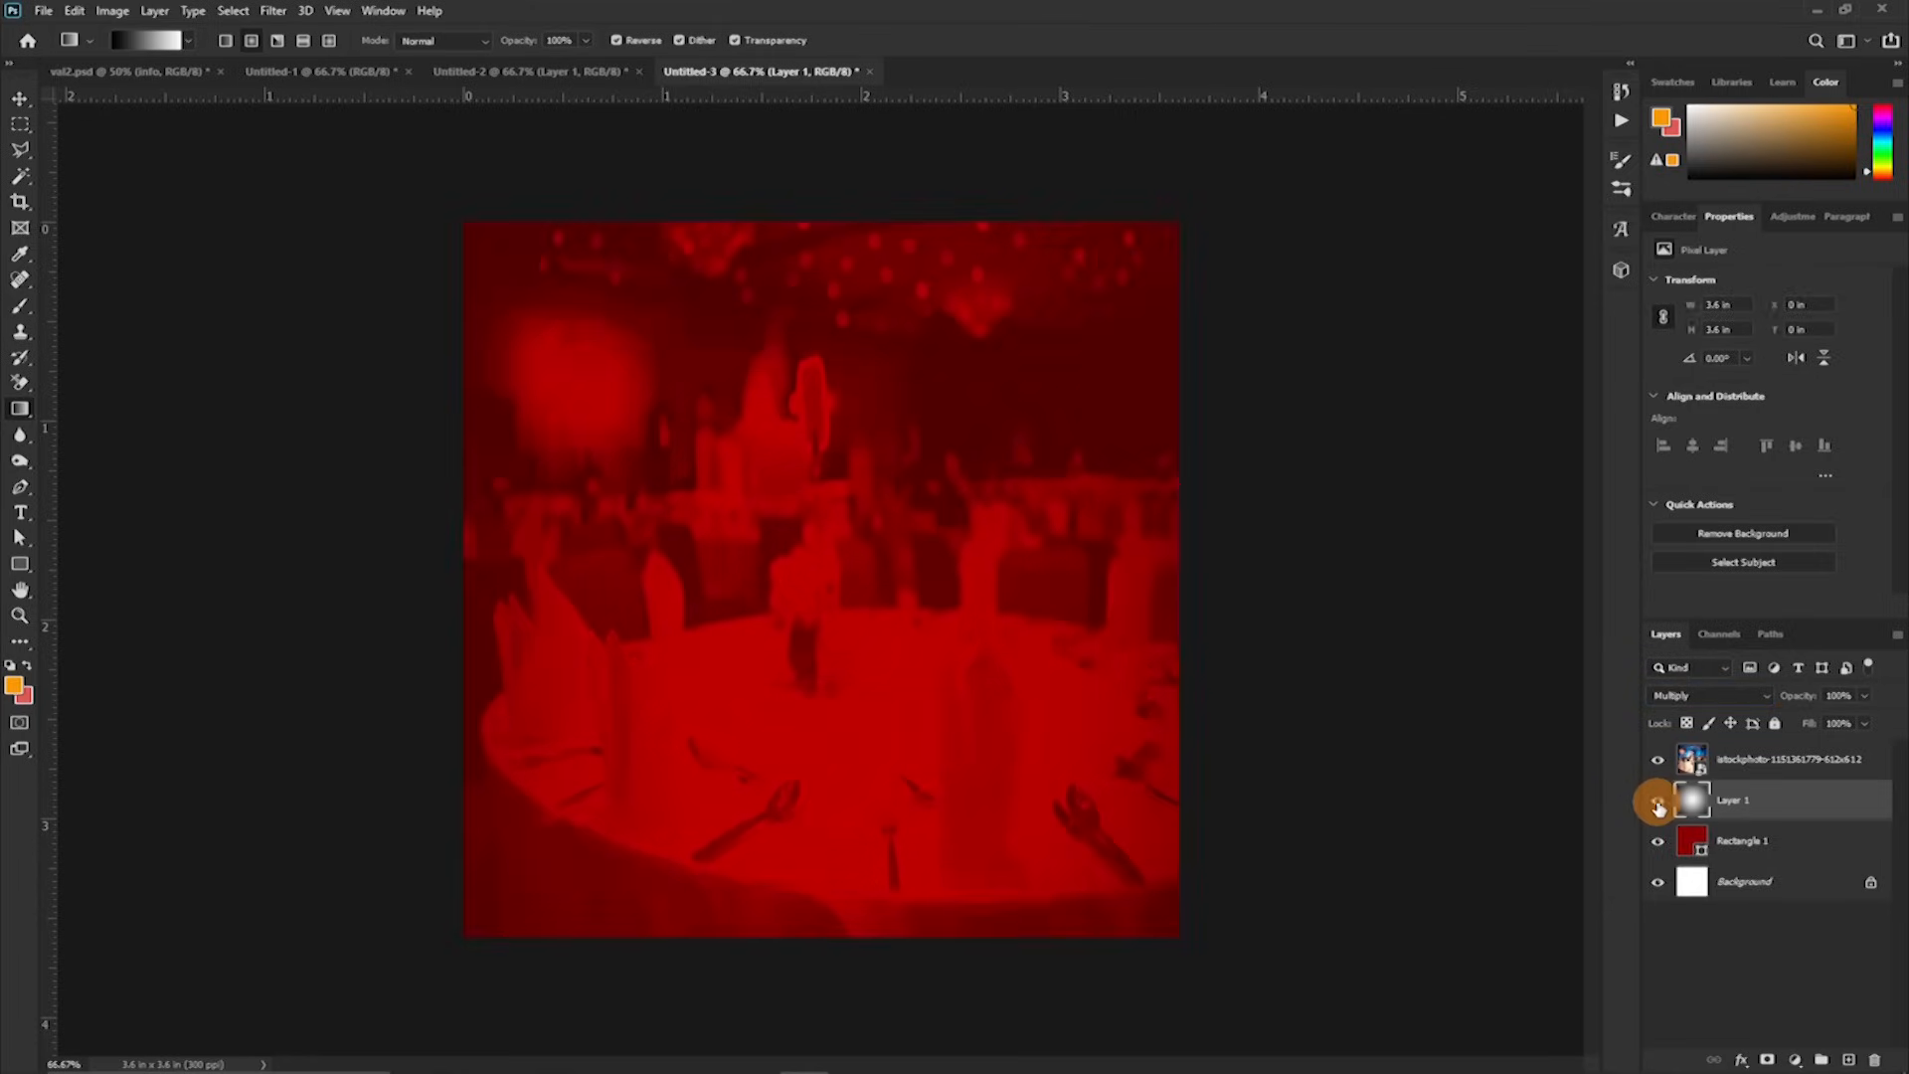
click(1657, 807)
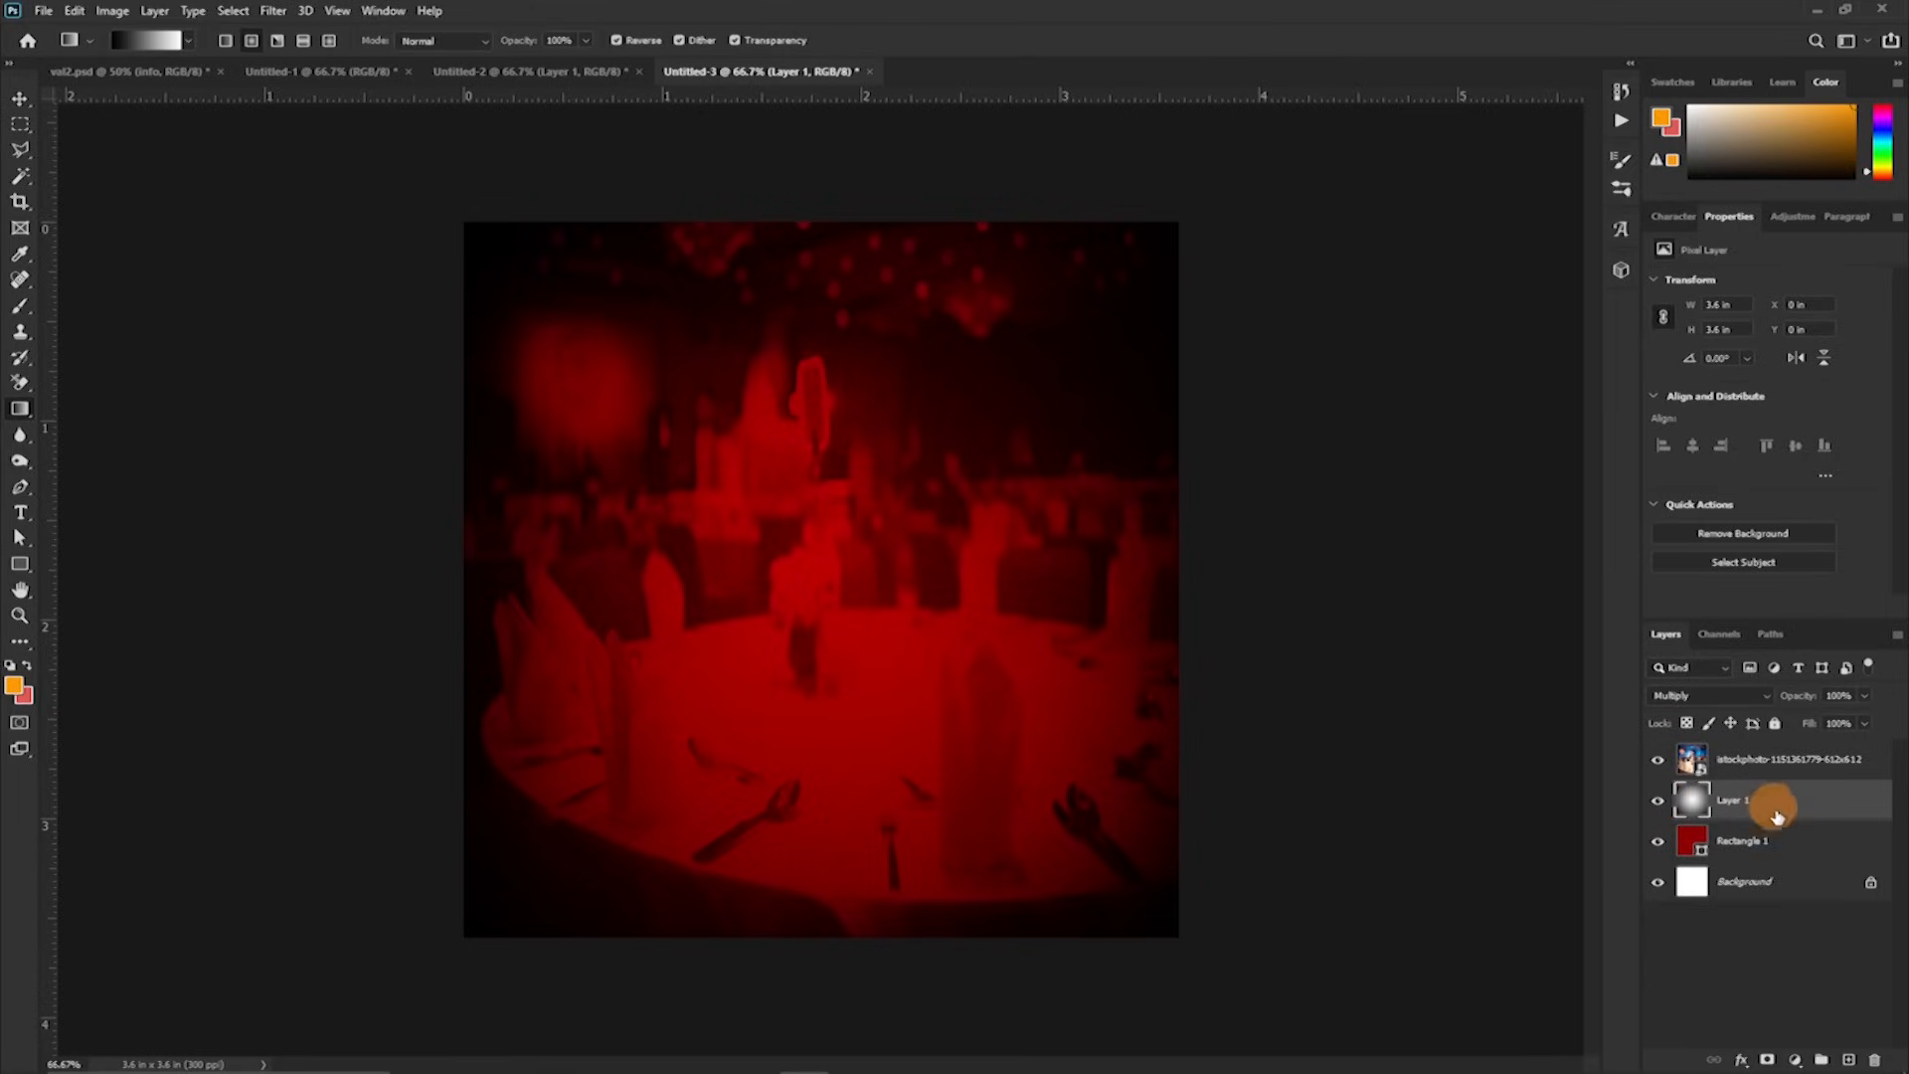
Step: Combine the rectangle, gradient and photo layers into a locked group named "bckgroung"
click(1816, 850)
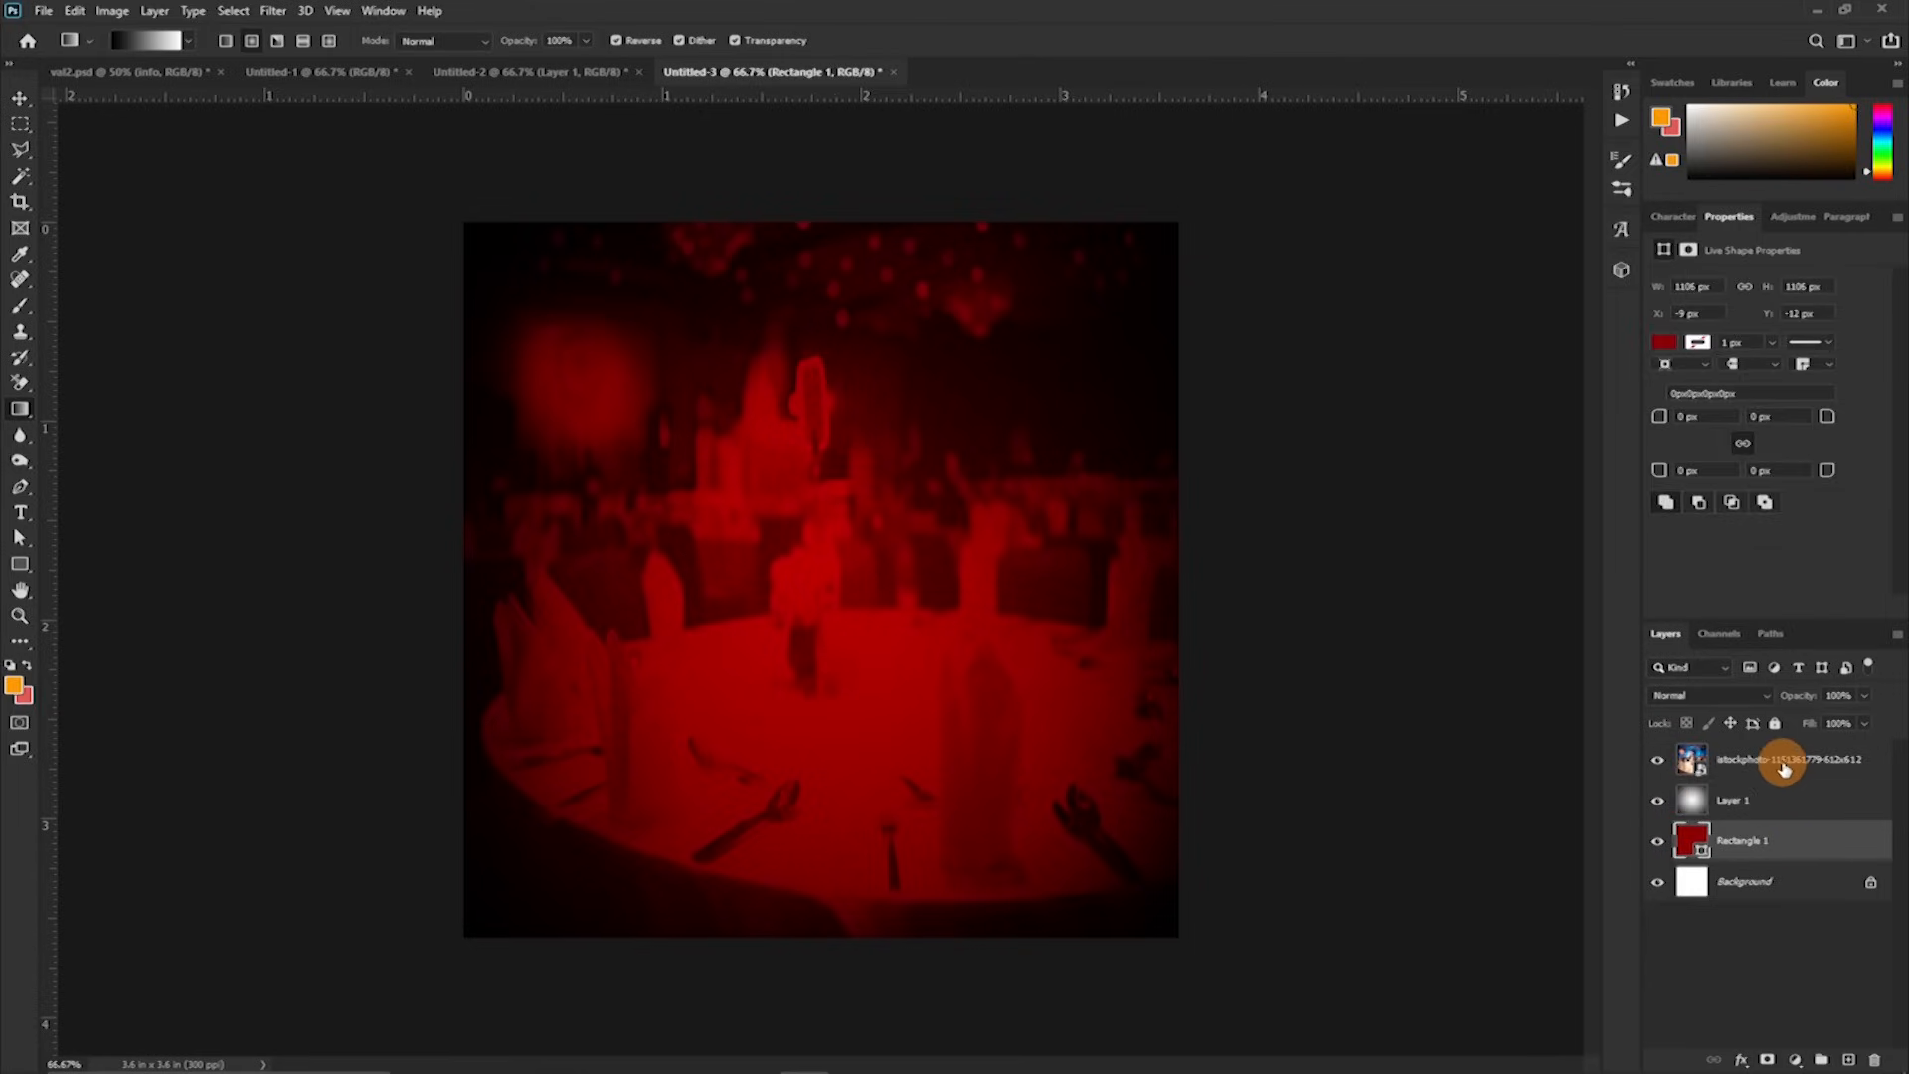
shift+click(1784, 766)
key(ctrl+g)
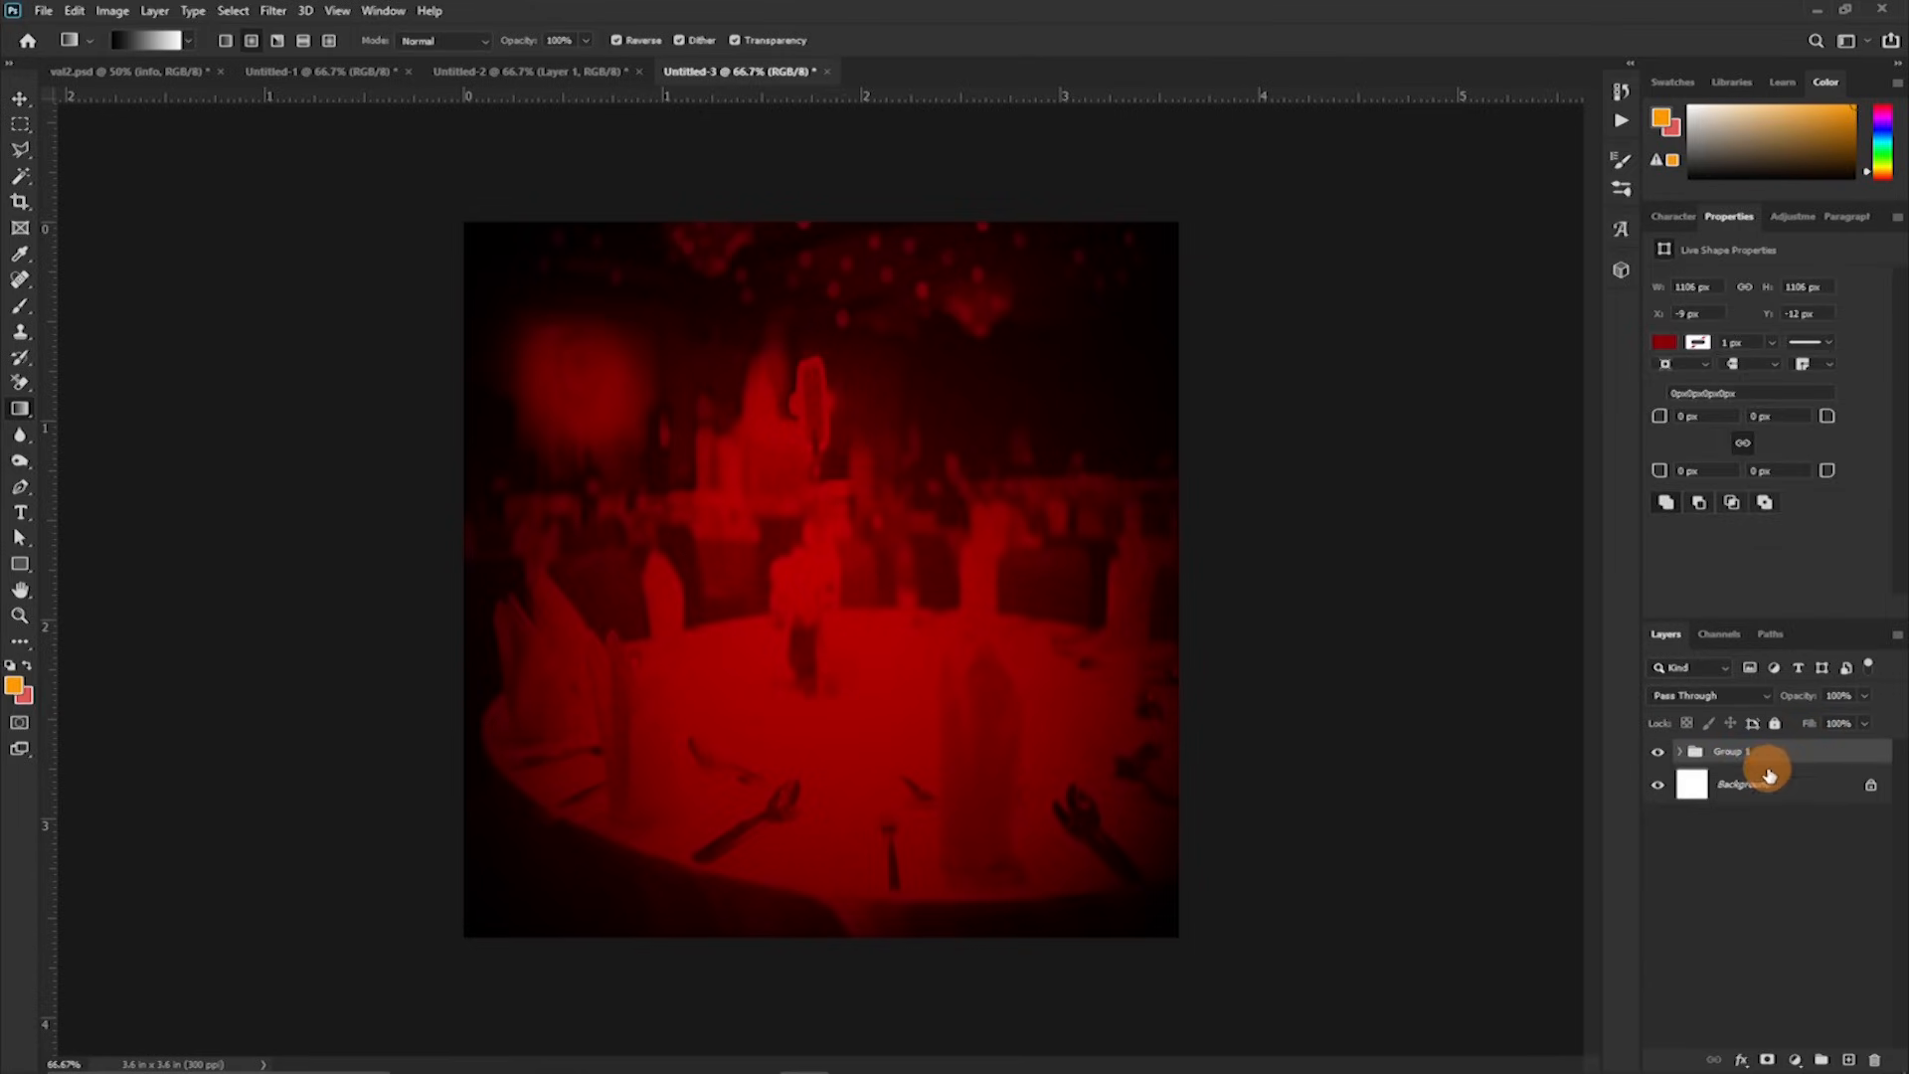
click(1777, 726)
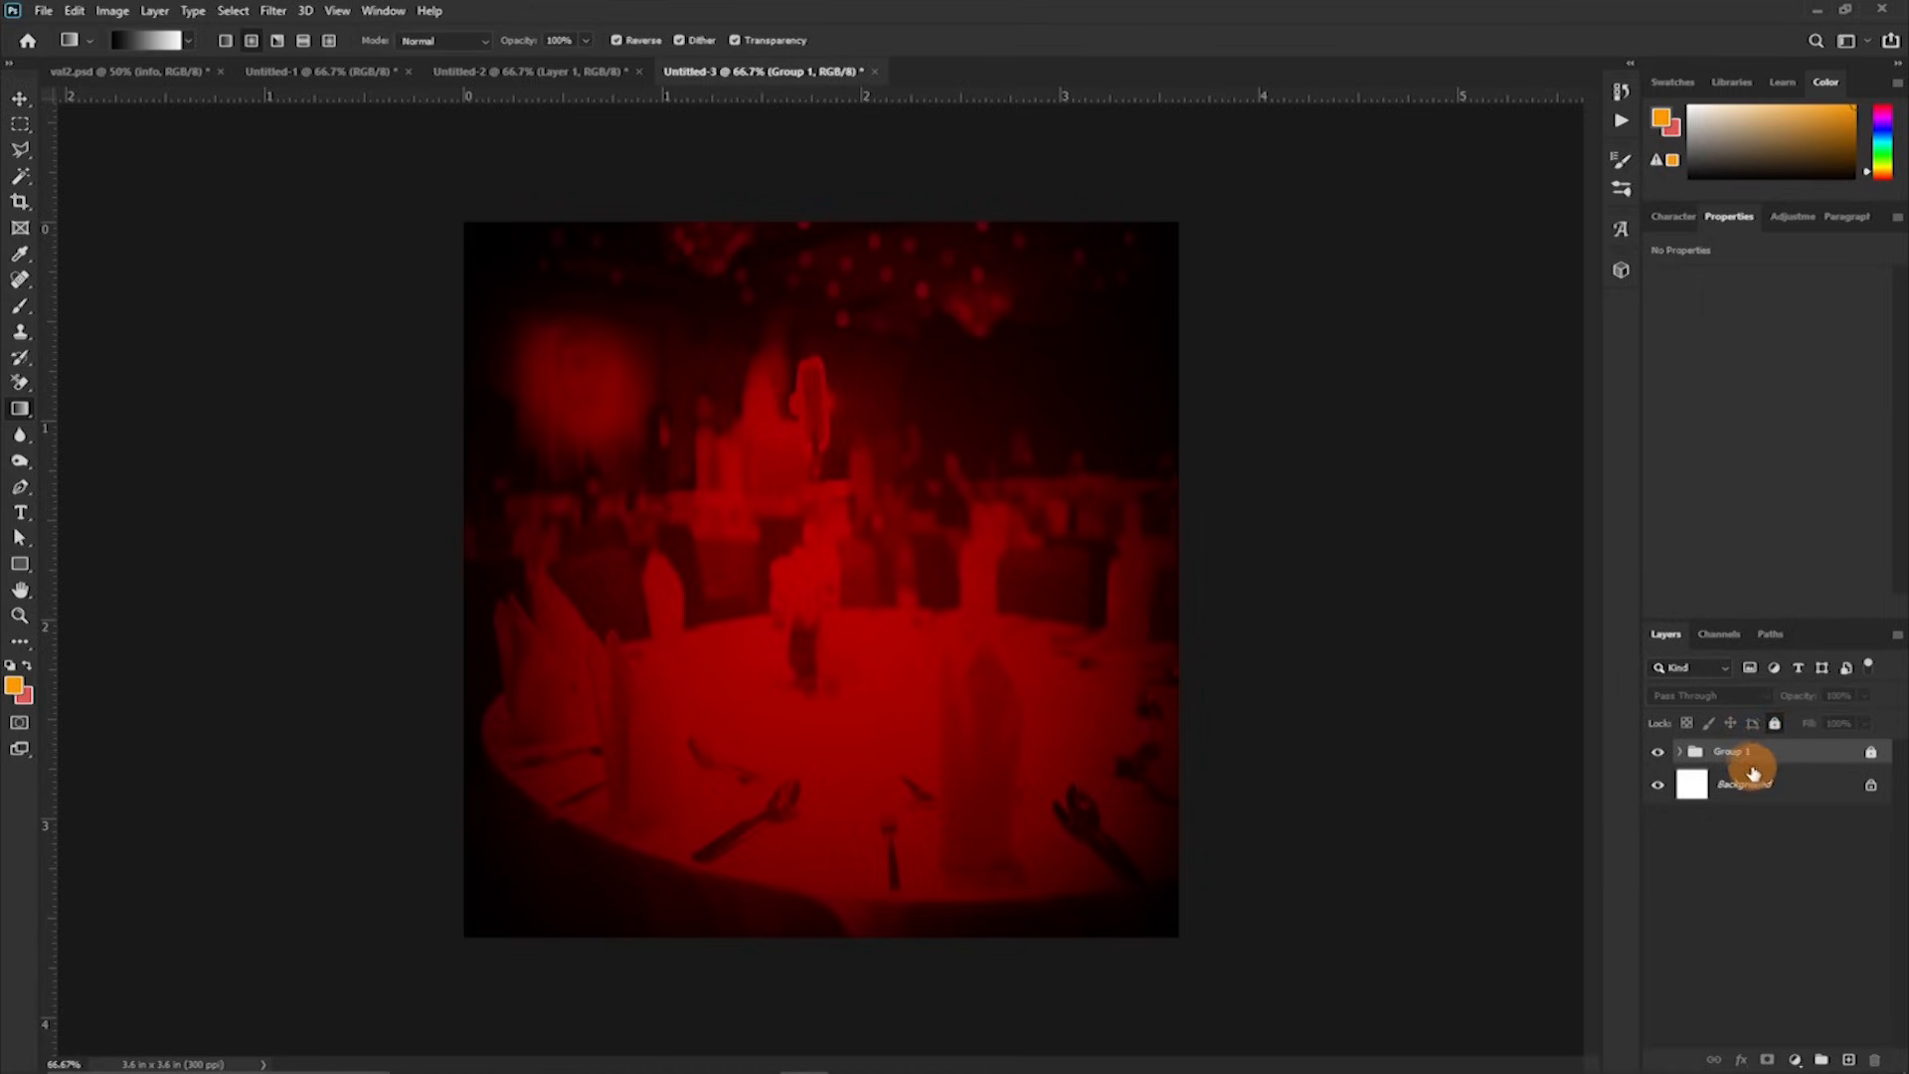
double_click(1742, 756)
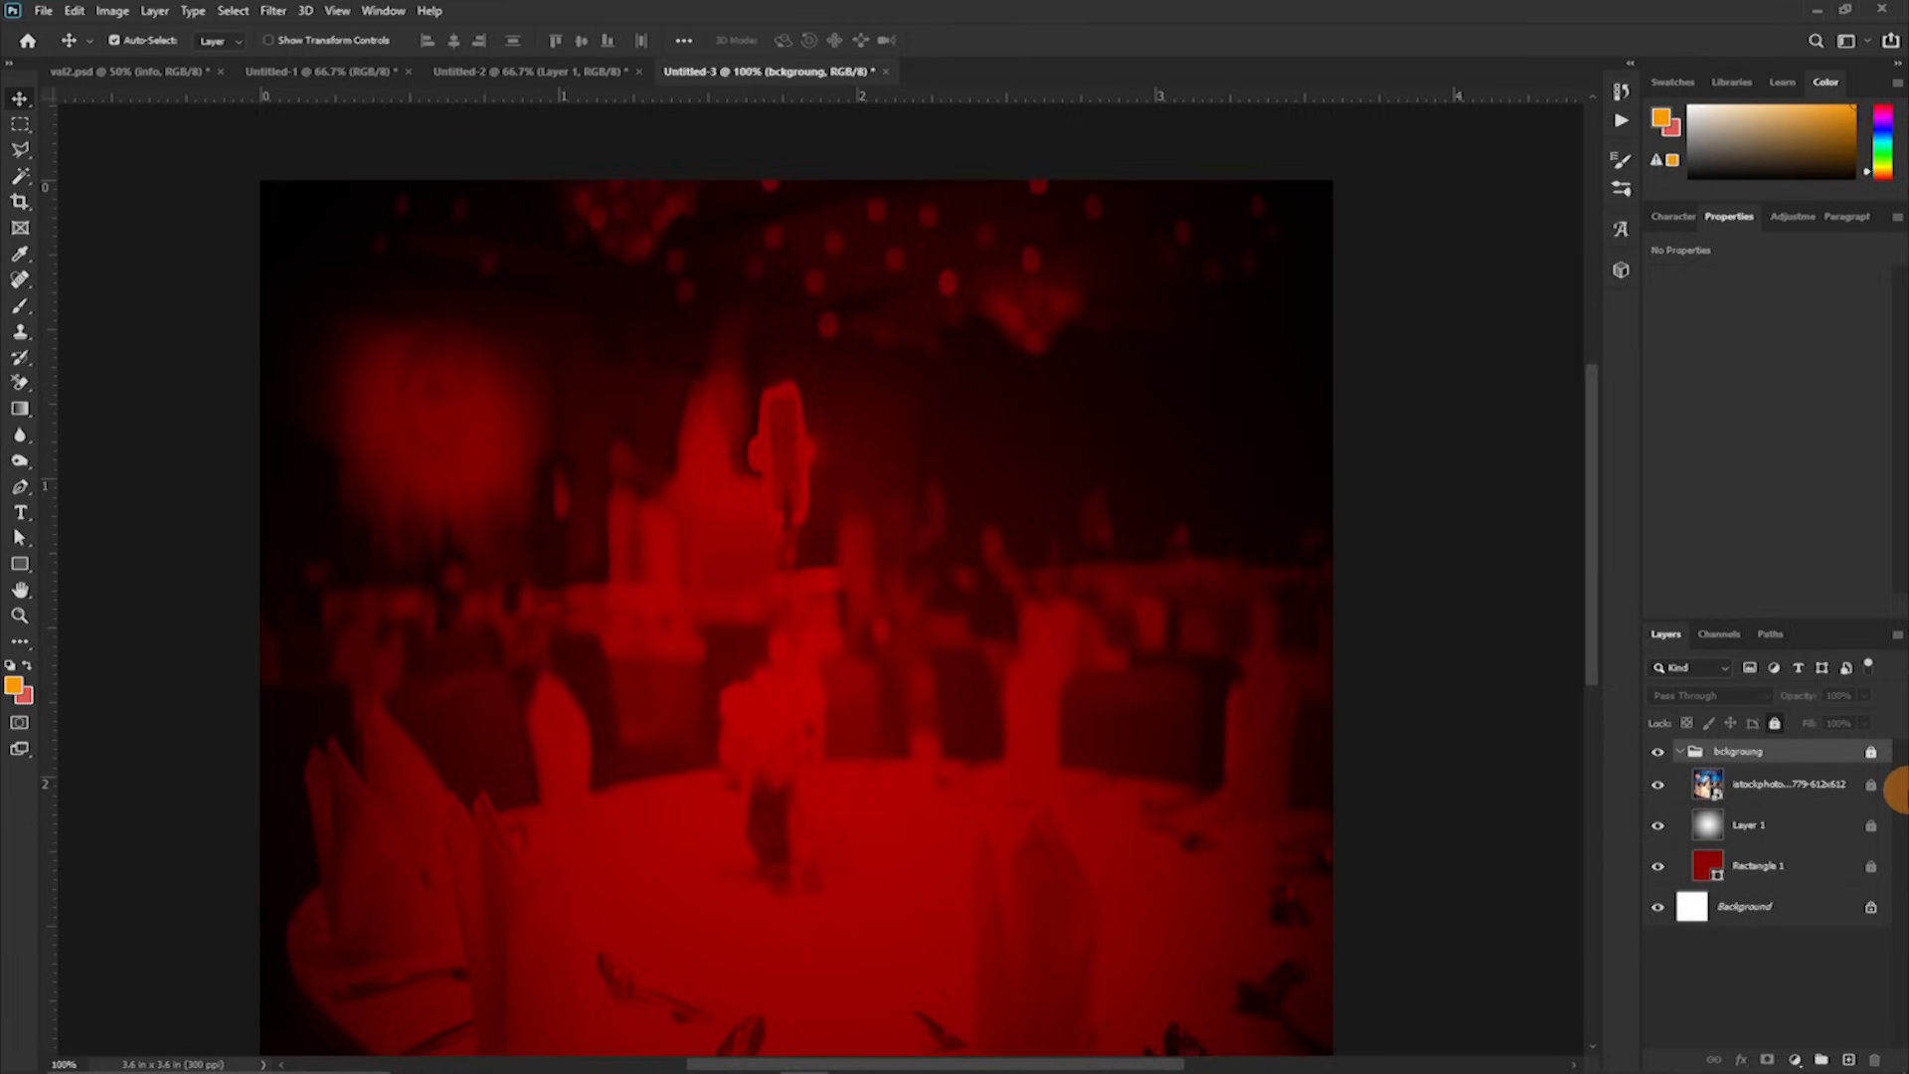
Step: Unlock the bckgroung group and apply a Gaussian Blur with a 7.0 pixel radius to the banquet hall photo
click(1871, 754)
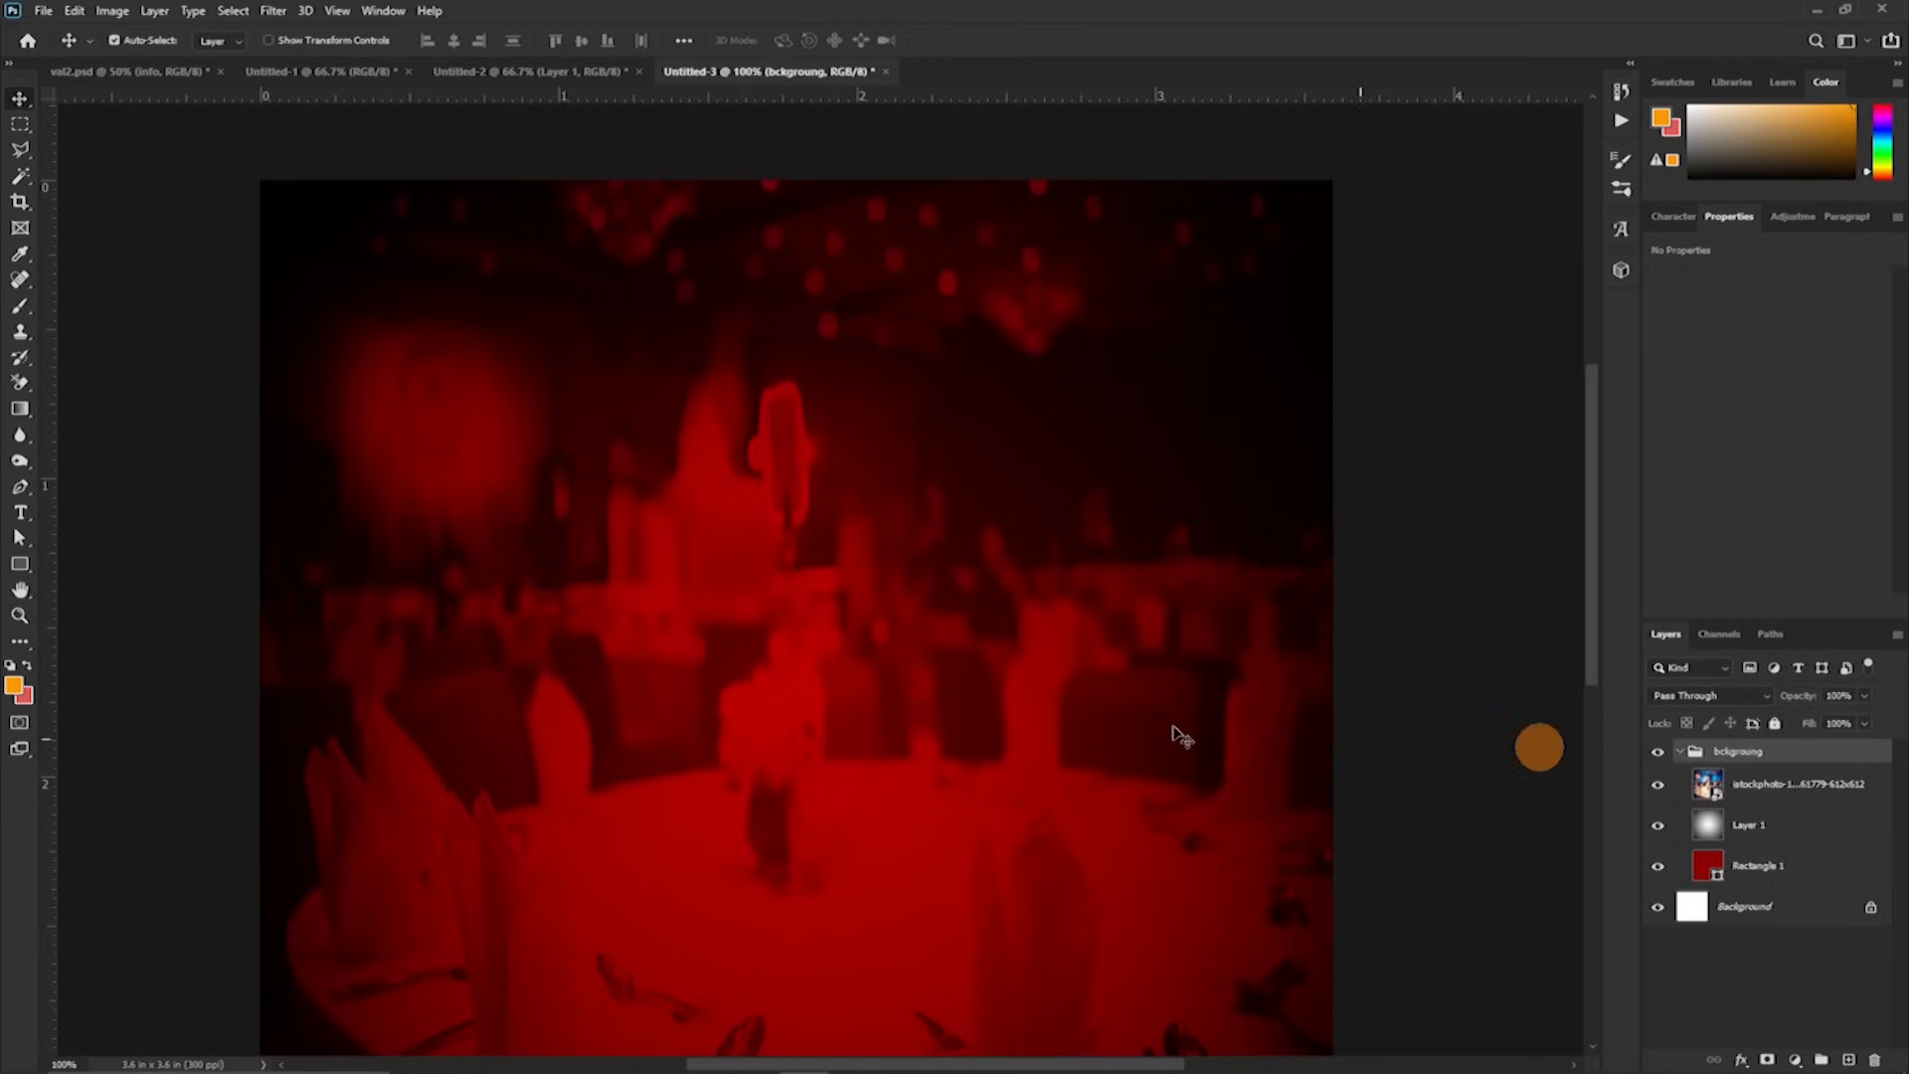
click(1774, 789)
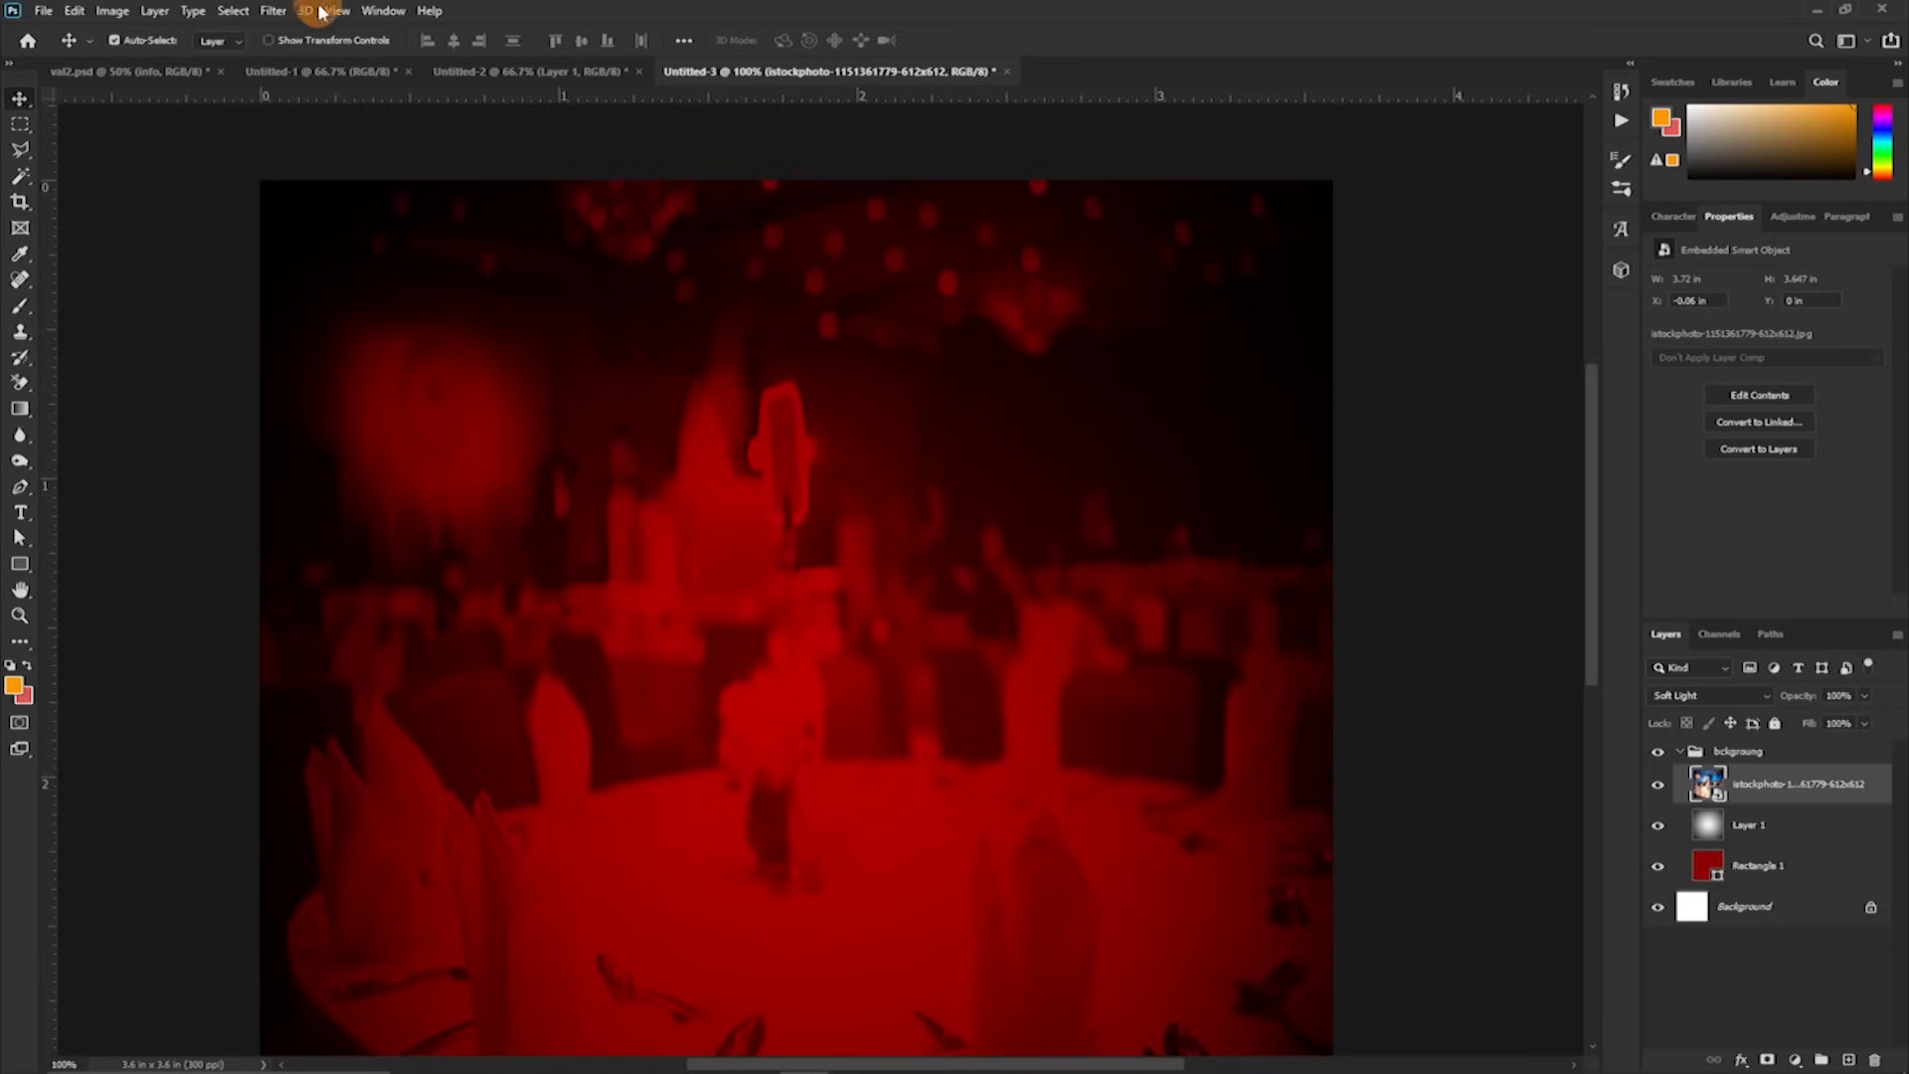
click(273, 11)
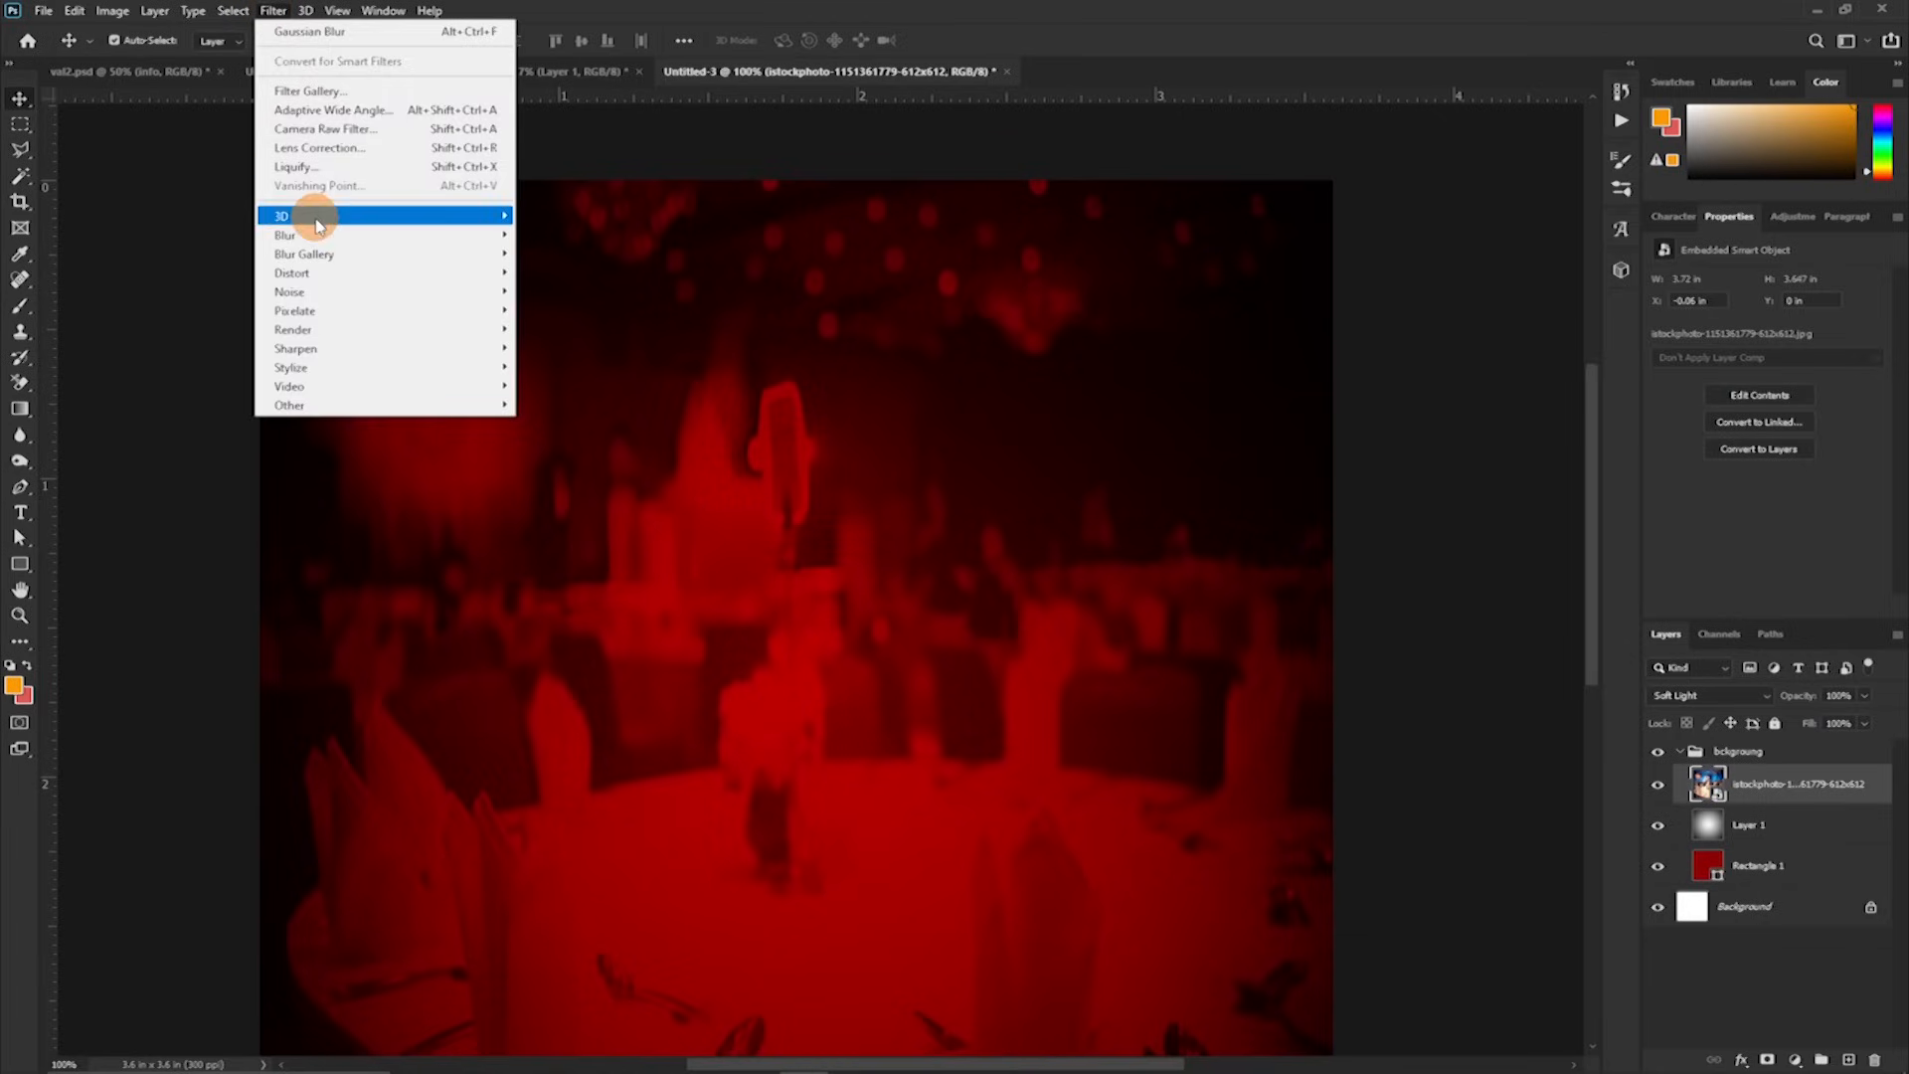
mouse_move(320, 237)
click(554, 313)
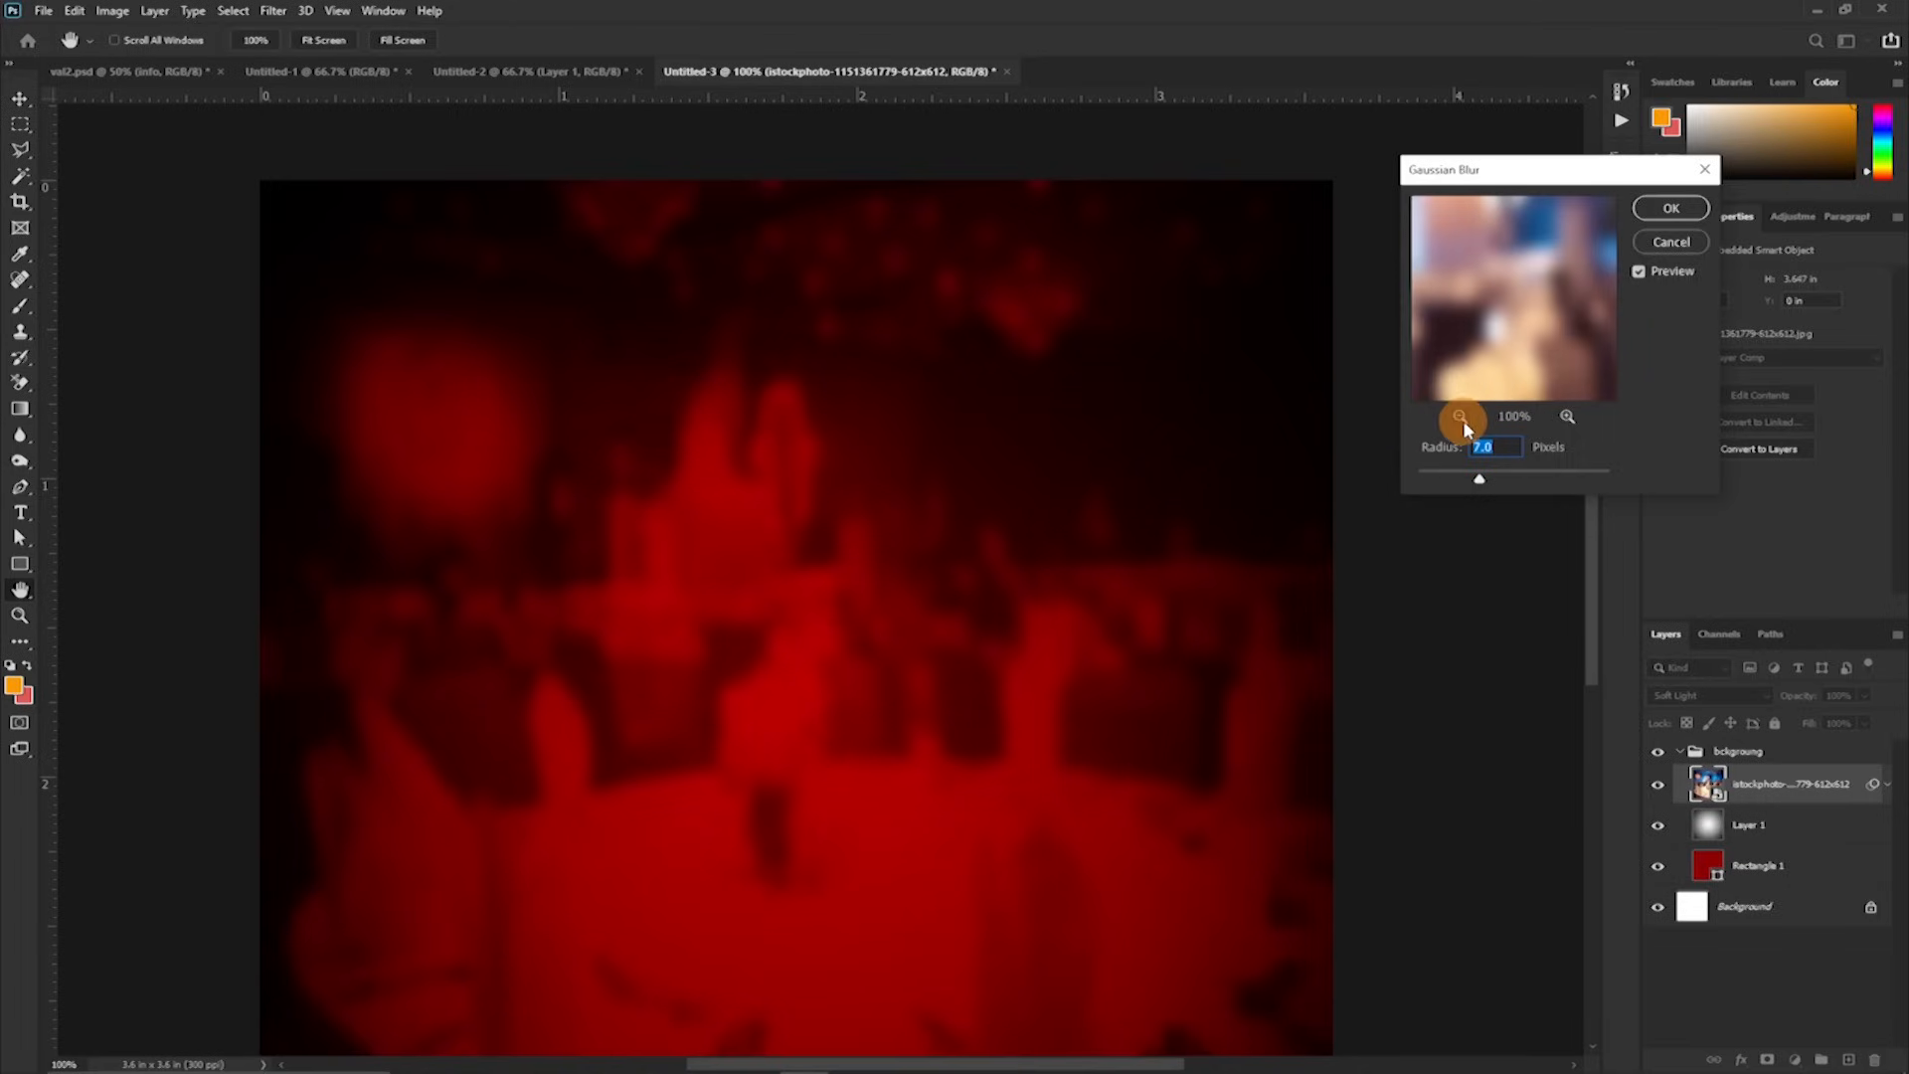
click(1652, 210)
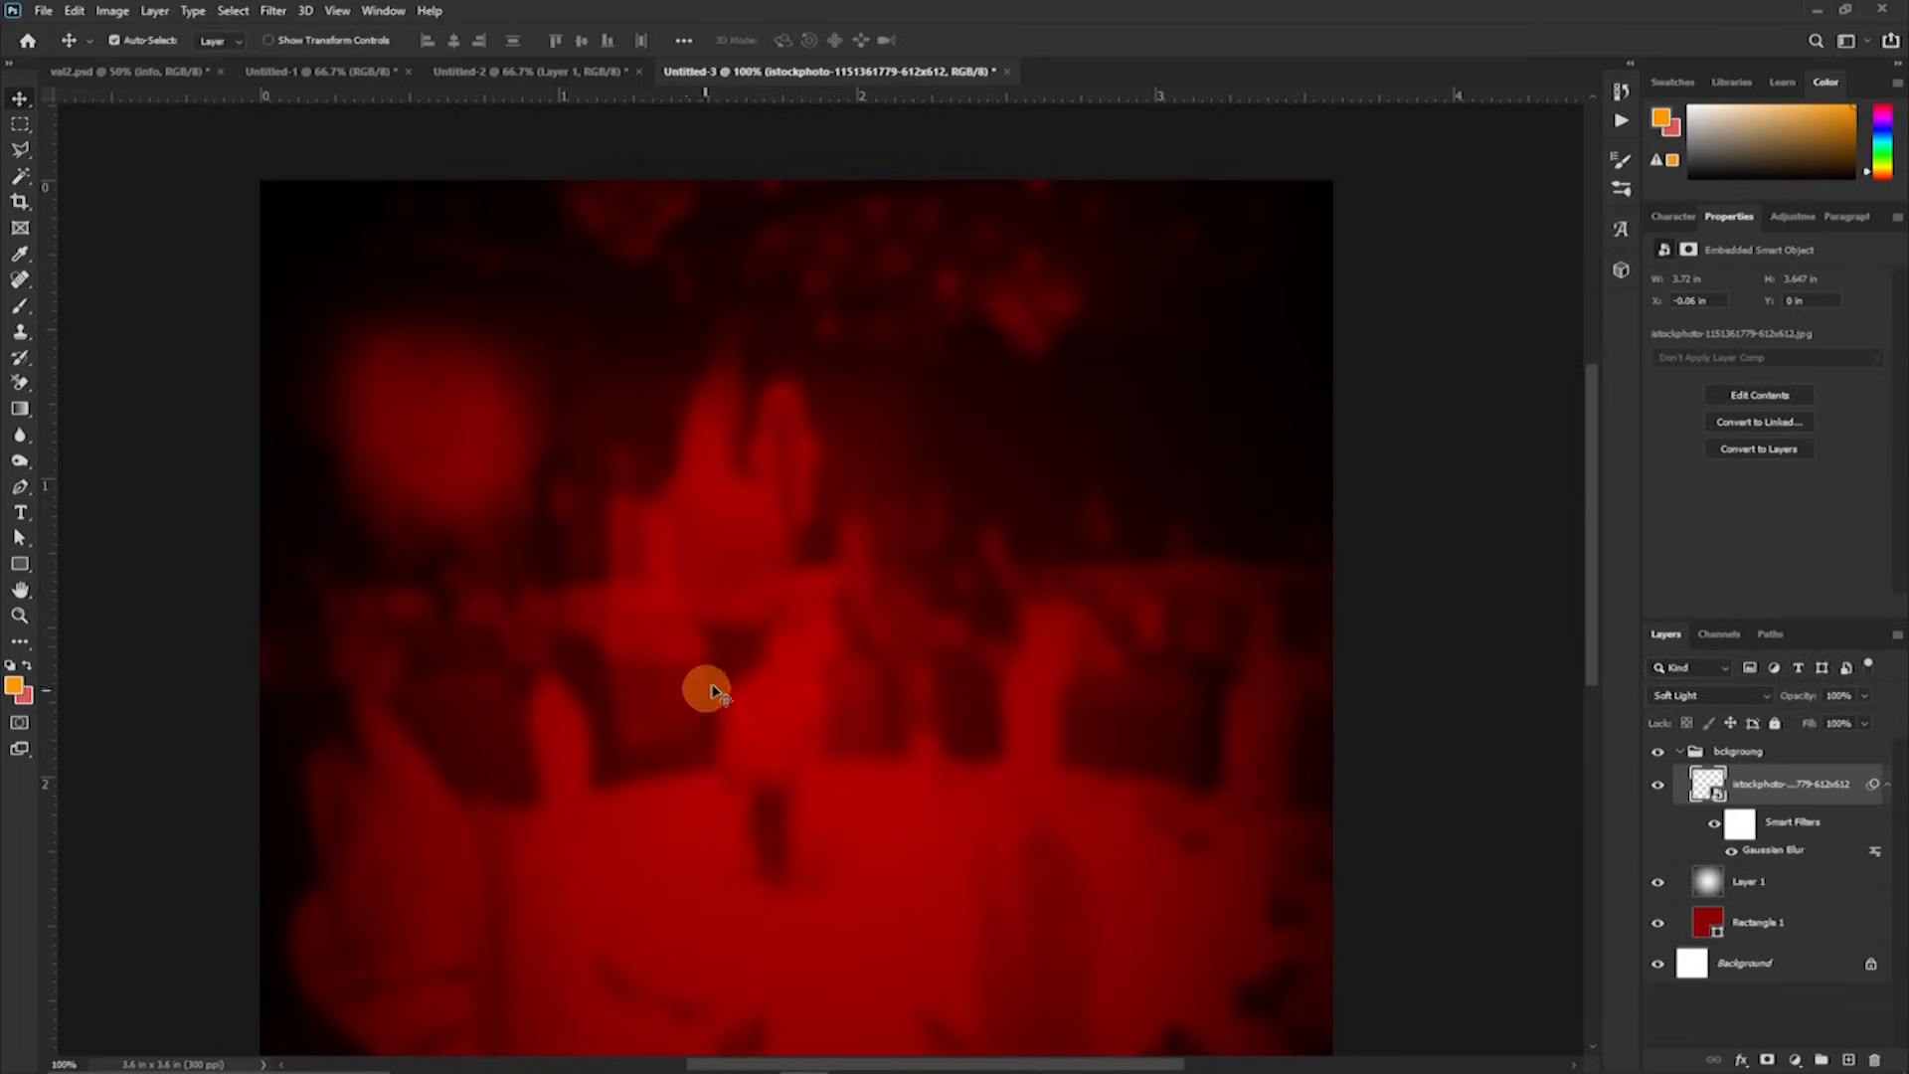
Step: Collapse the bckgroung group, lock it again and look over the blurred background
scroll(686, 647, down, 5)
click(1682, 754)
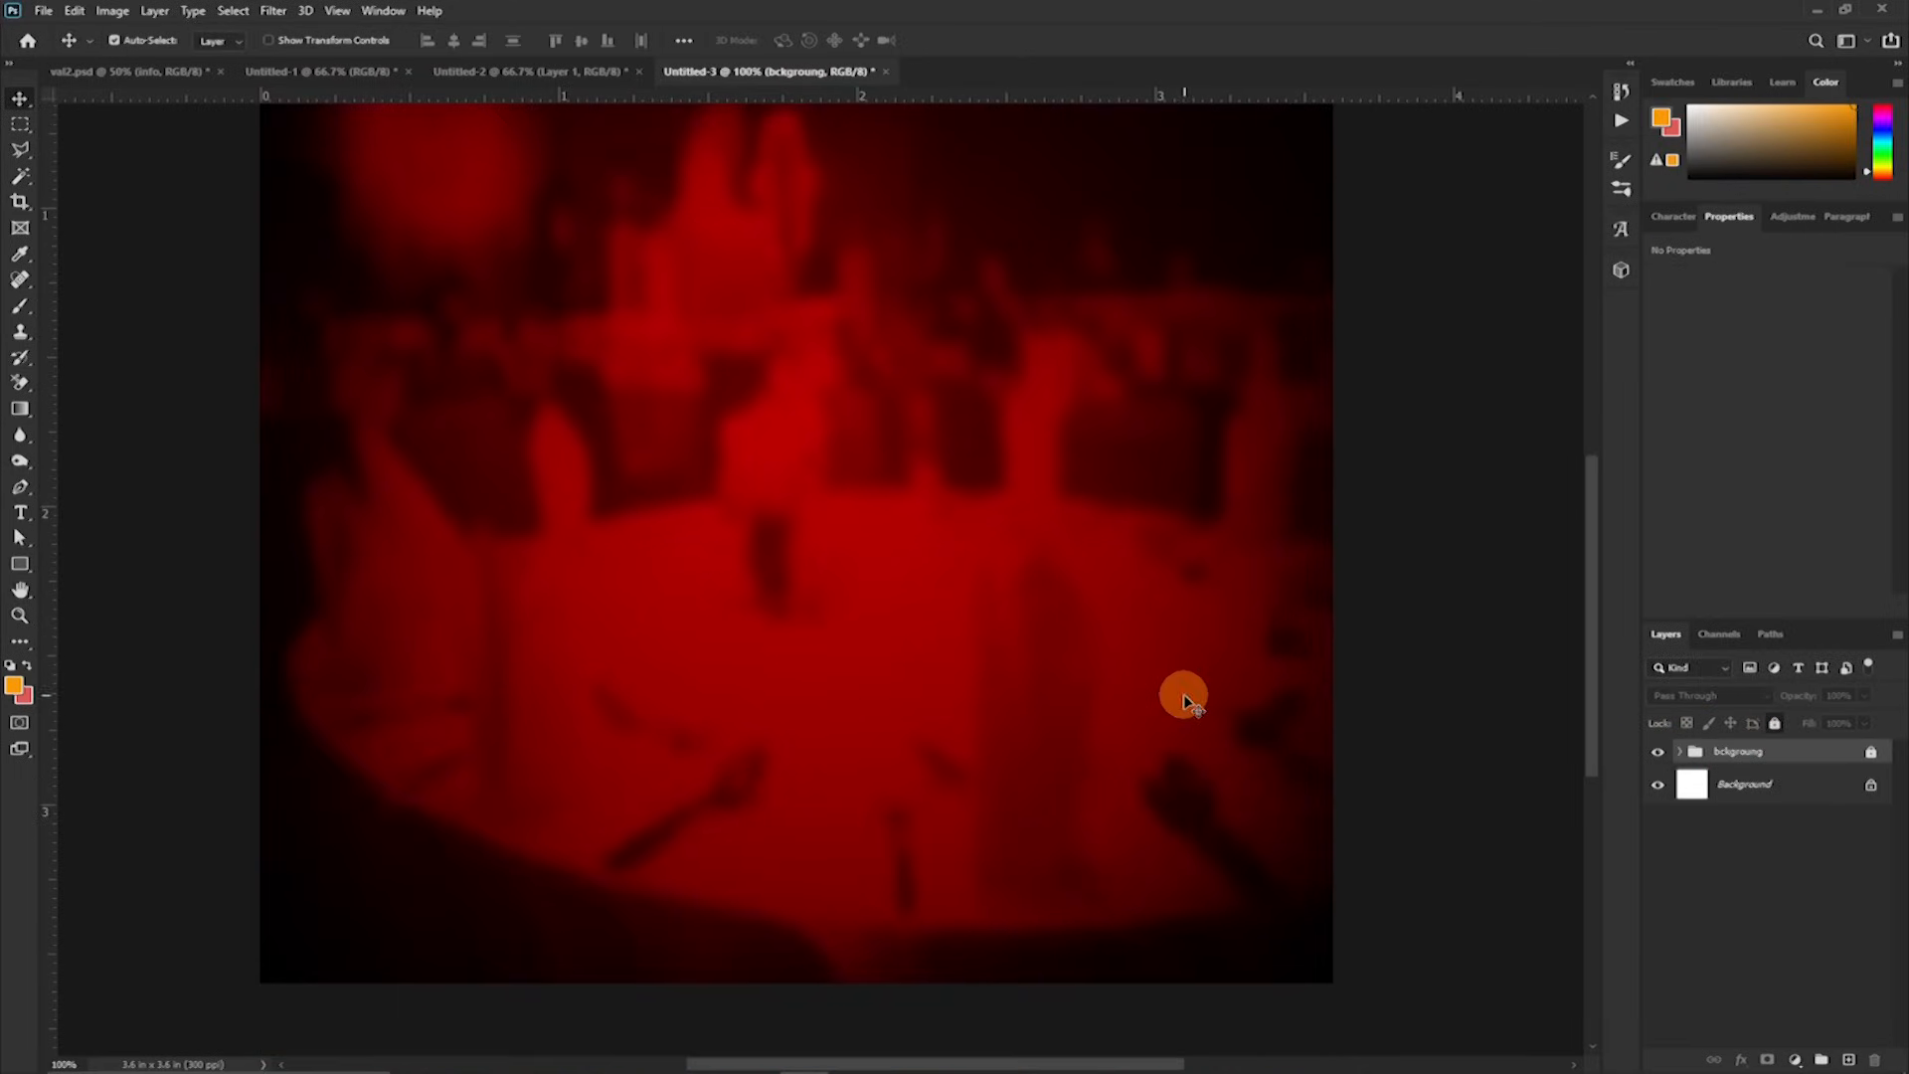
scroll(1144, 721, up, 4)
scroll(1125, 730, up, 3)
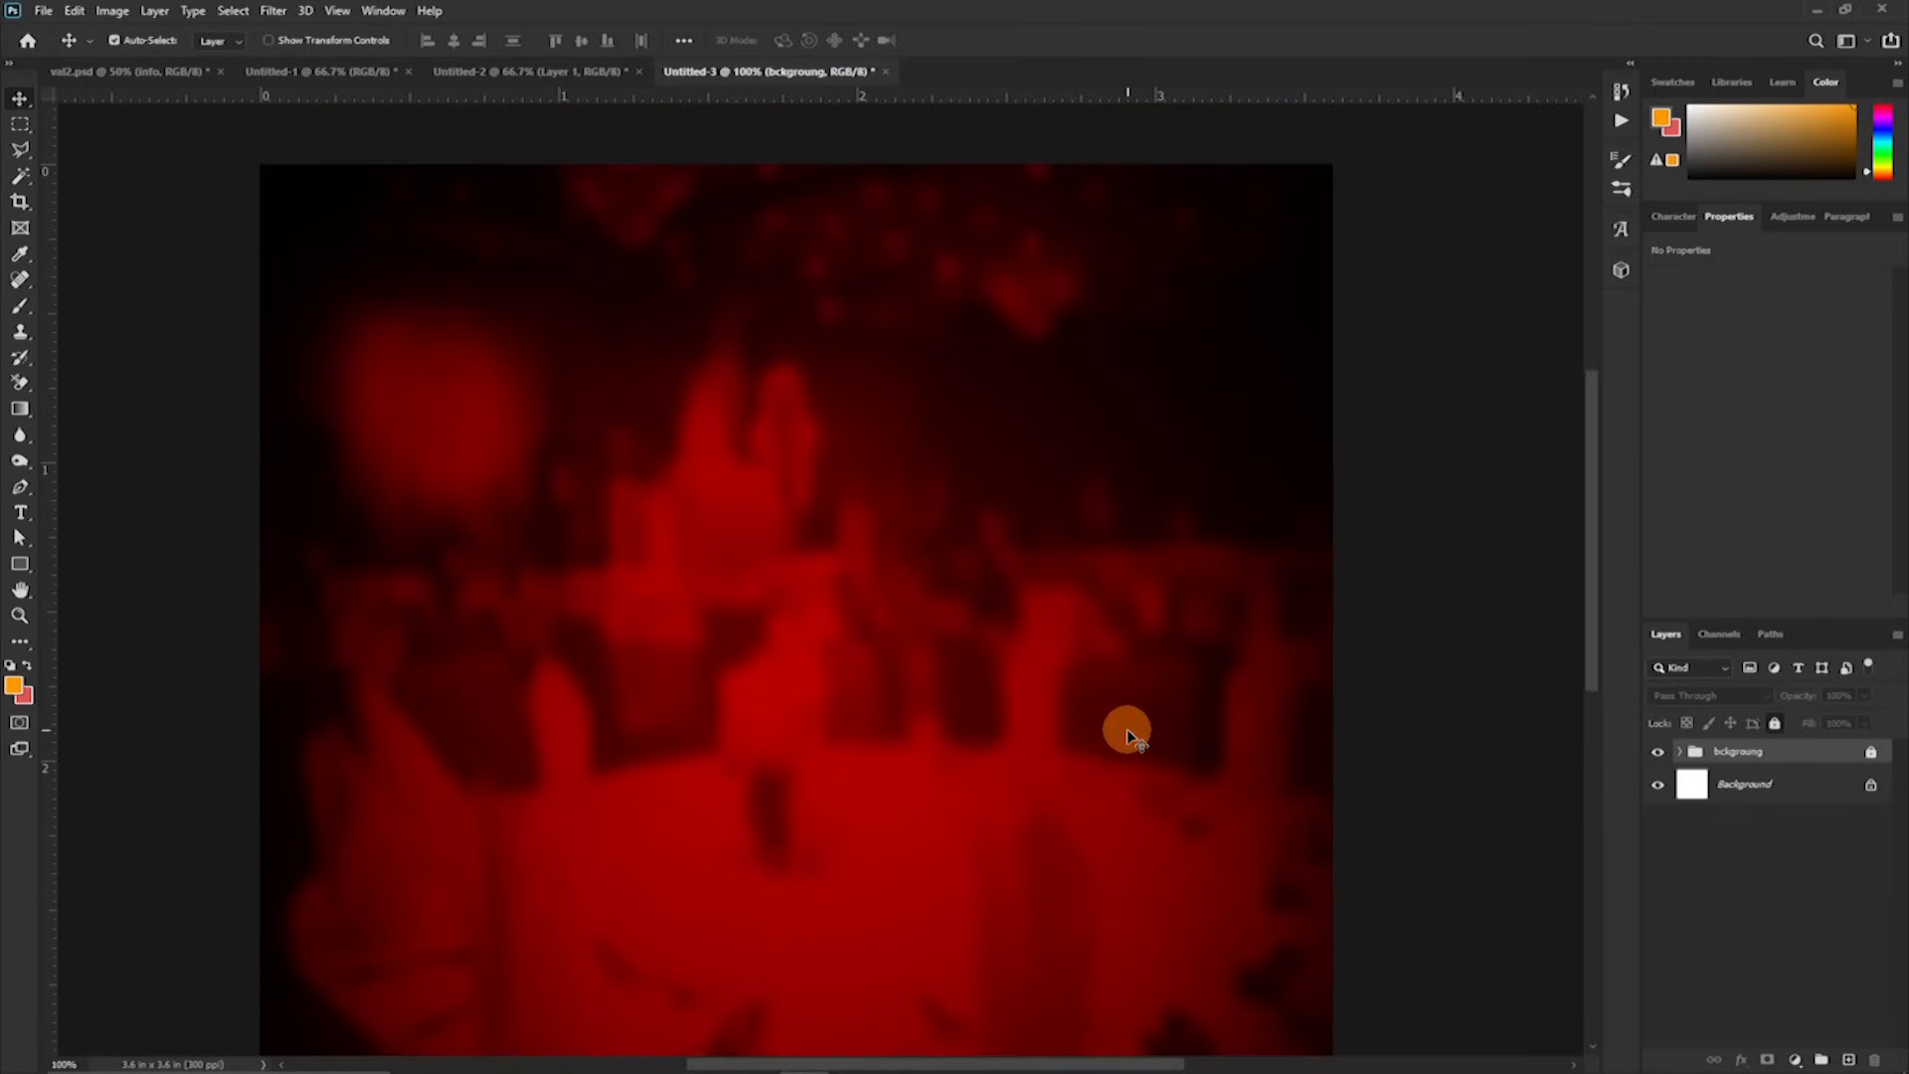
scroll(1091, 732, down, 1)
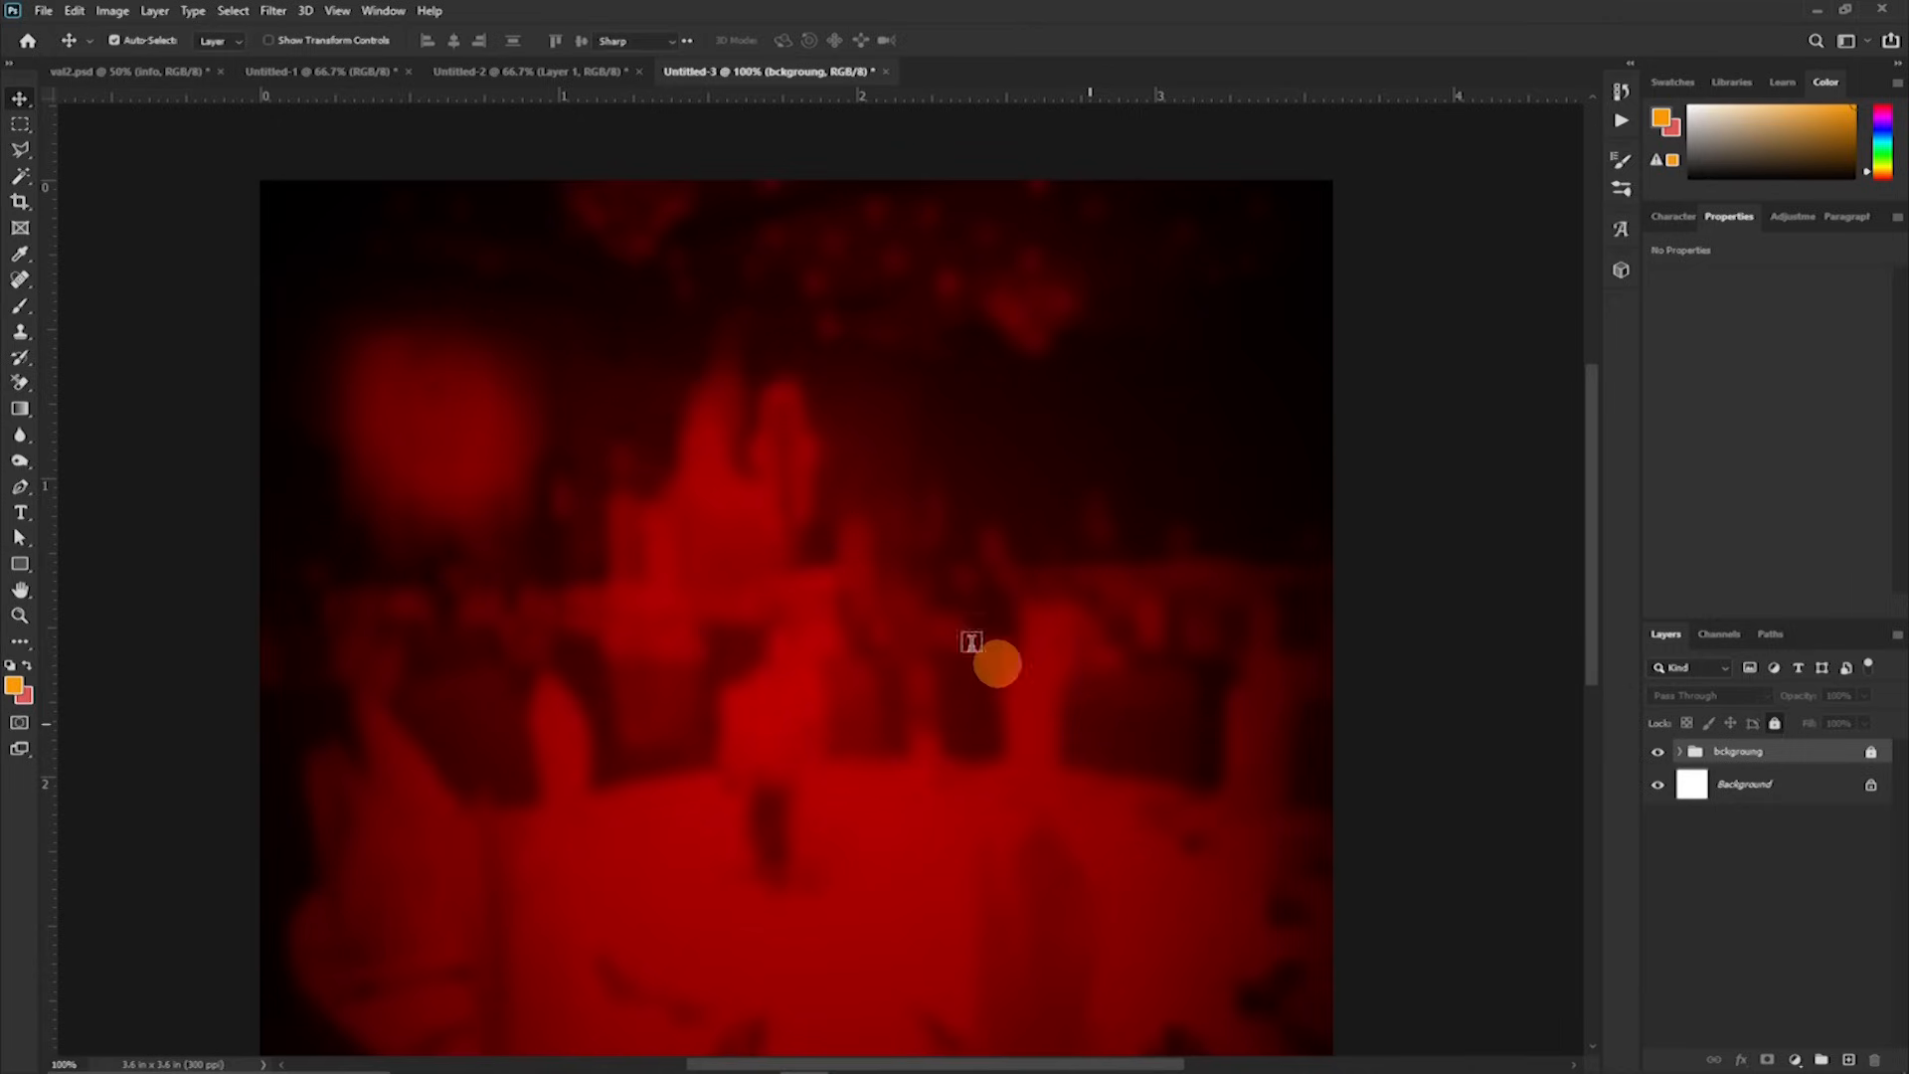
Step: Add the text "Love" in white Gotham Ultra at 74.23 pt across the upper half of the canvas
key(t)
click(919, 623)
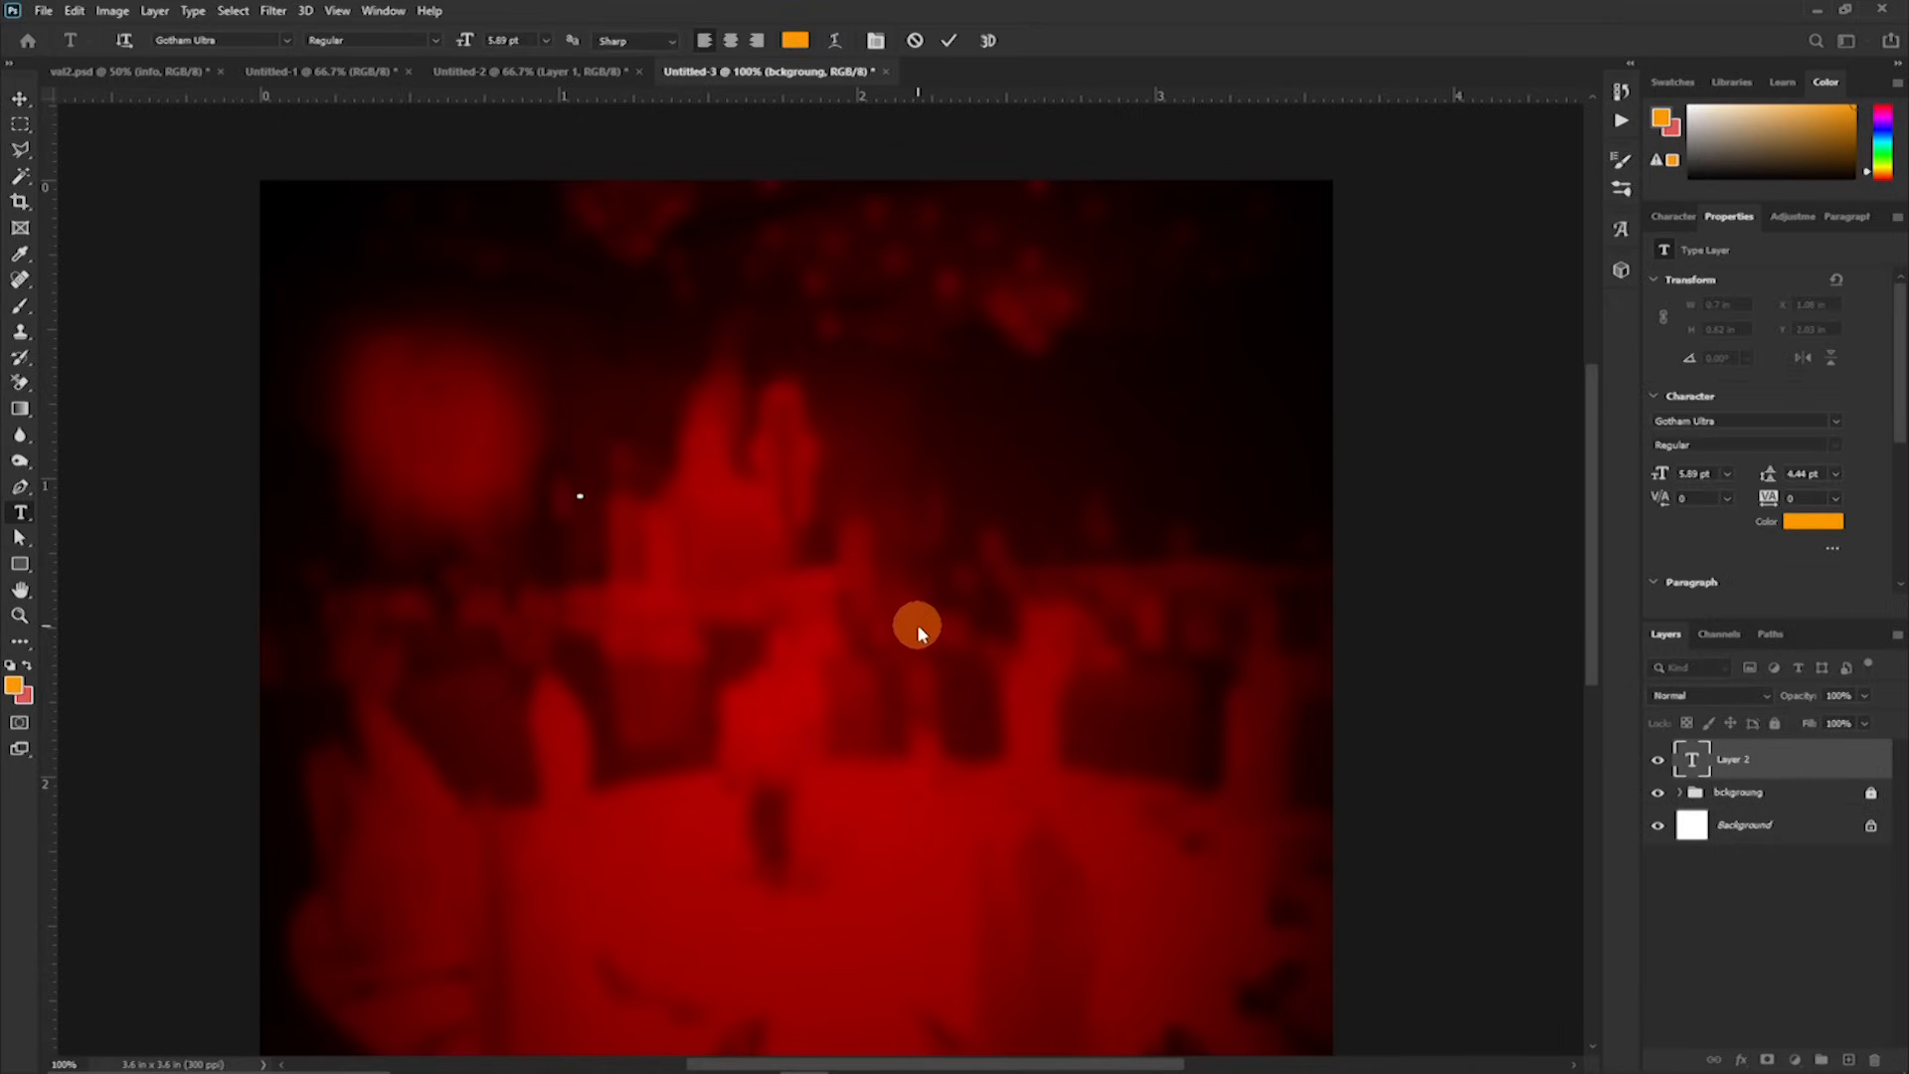
click(949, 39)
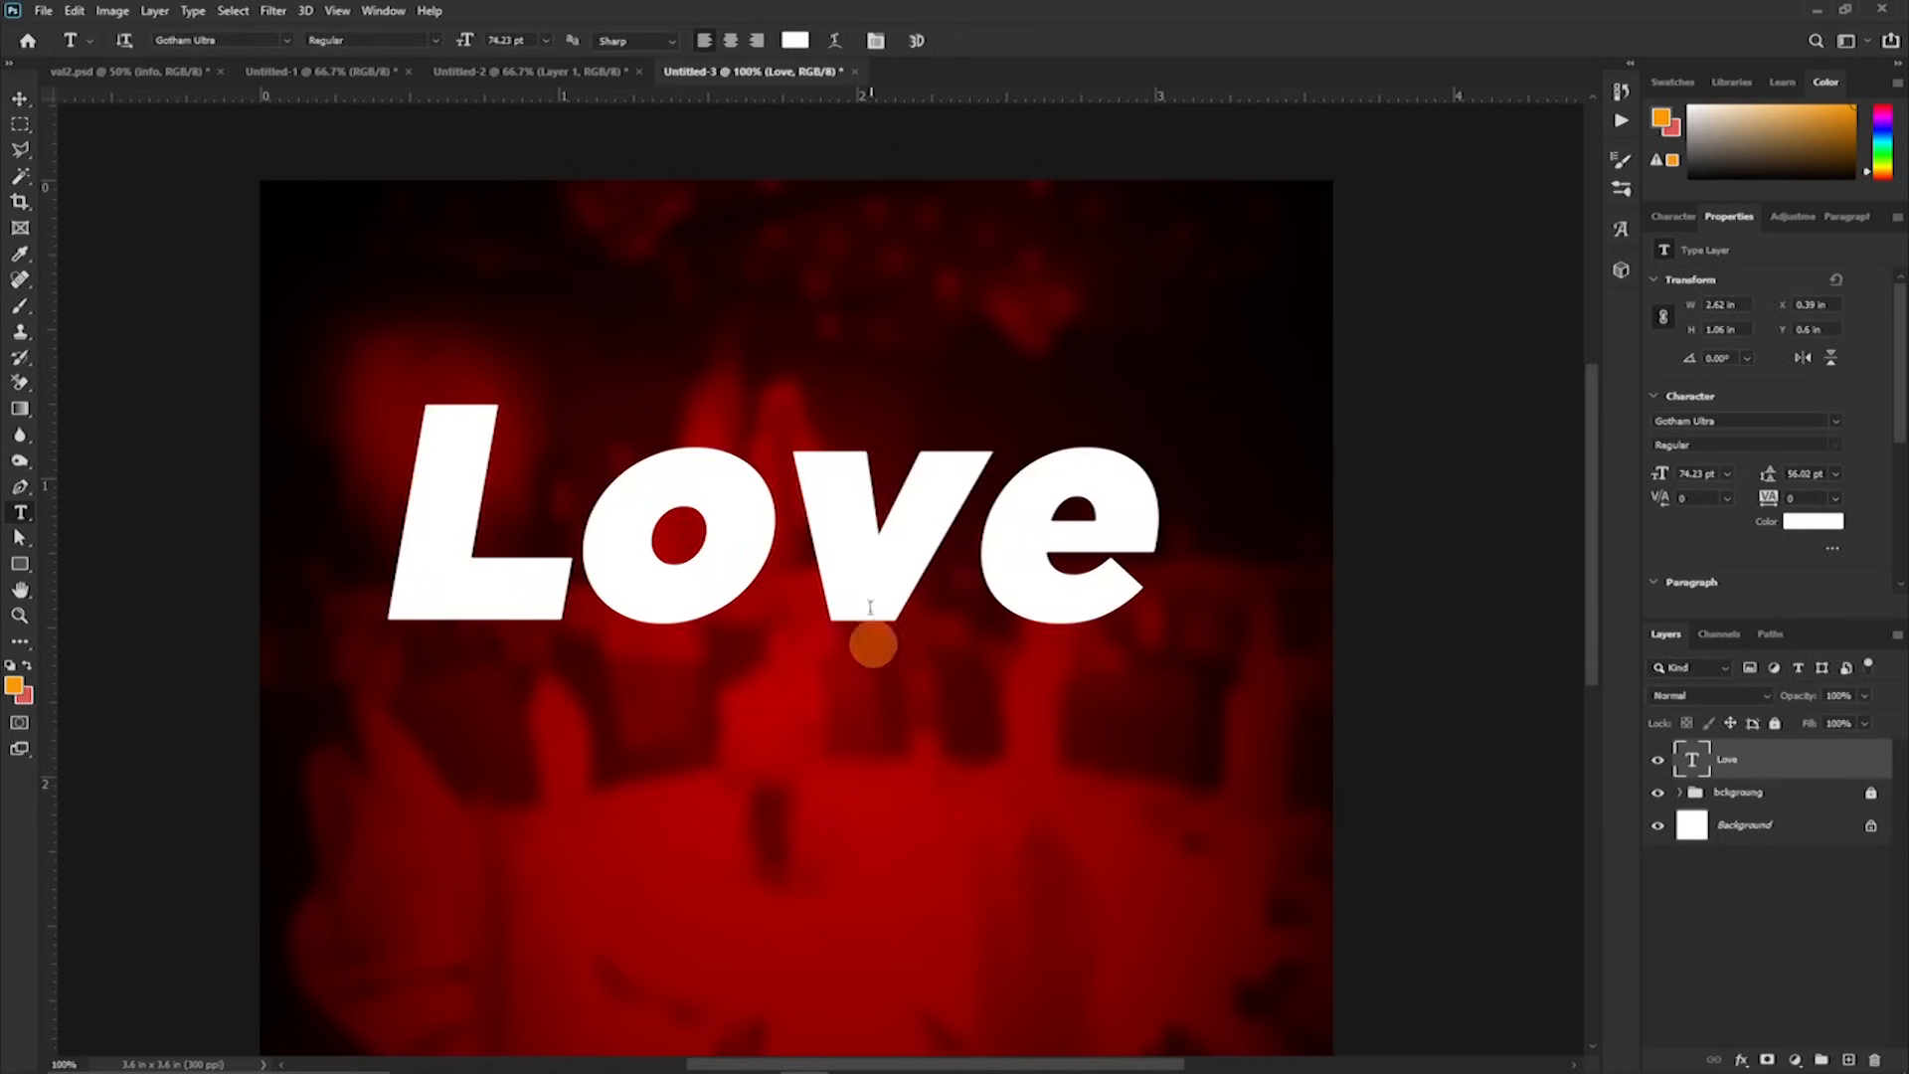
Step: Change the font of the "Love" text to Bavista Soulare
click(1678, 219)
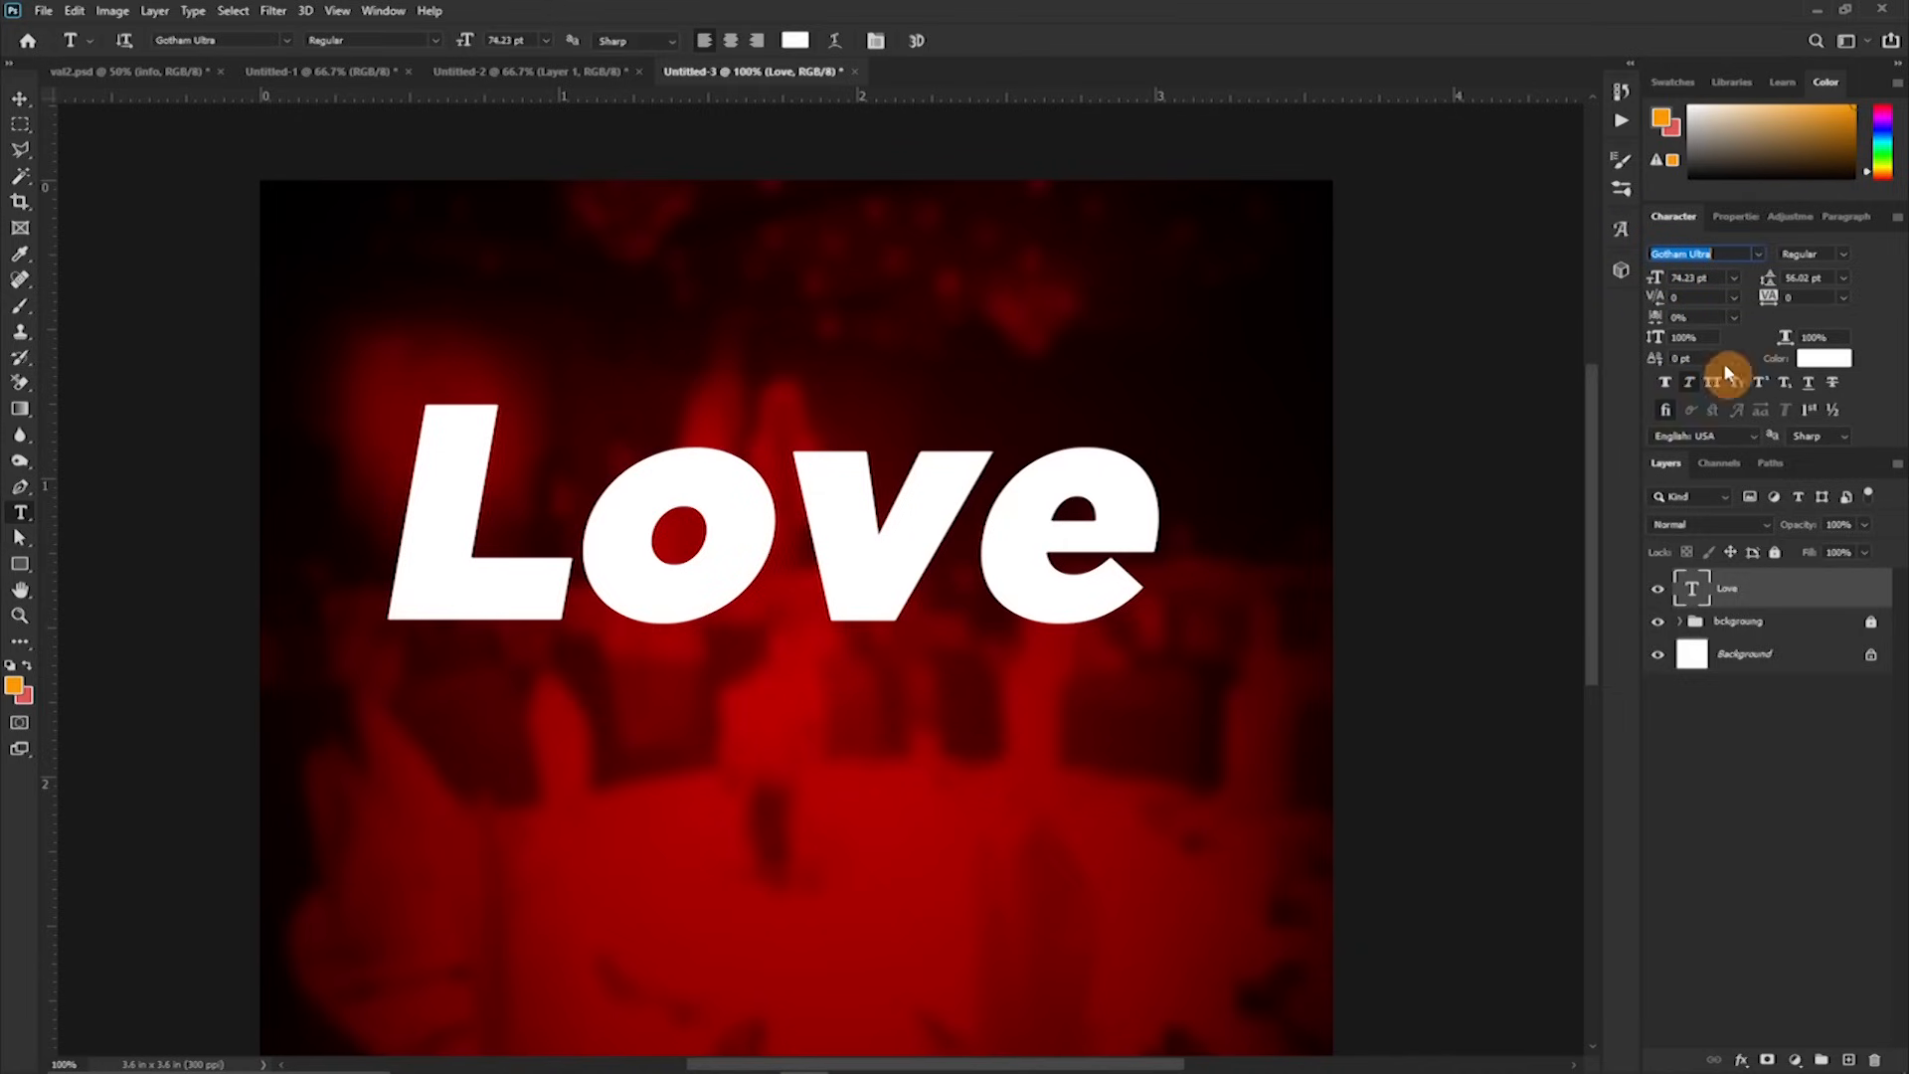
click(1757, 257)
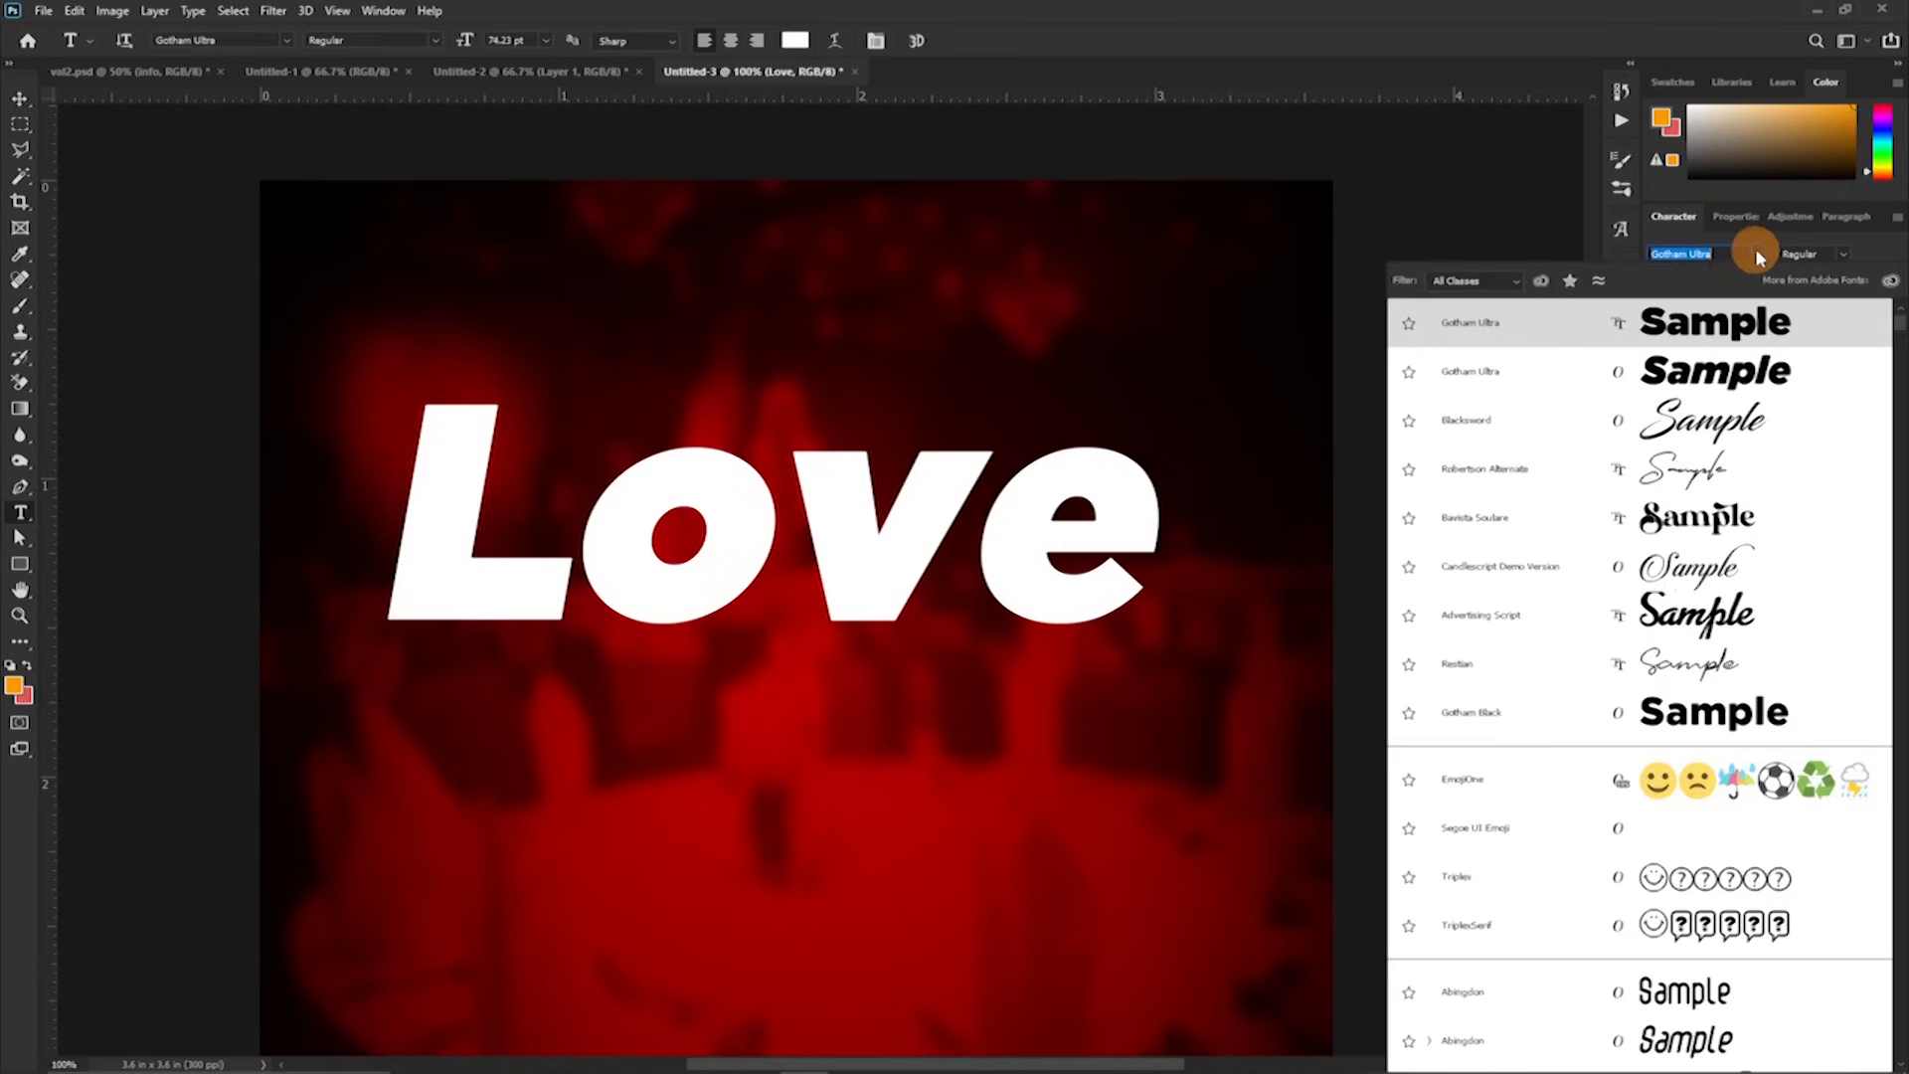
click(1696, 531)
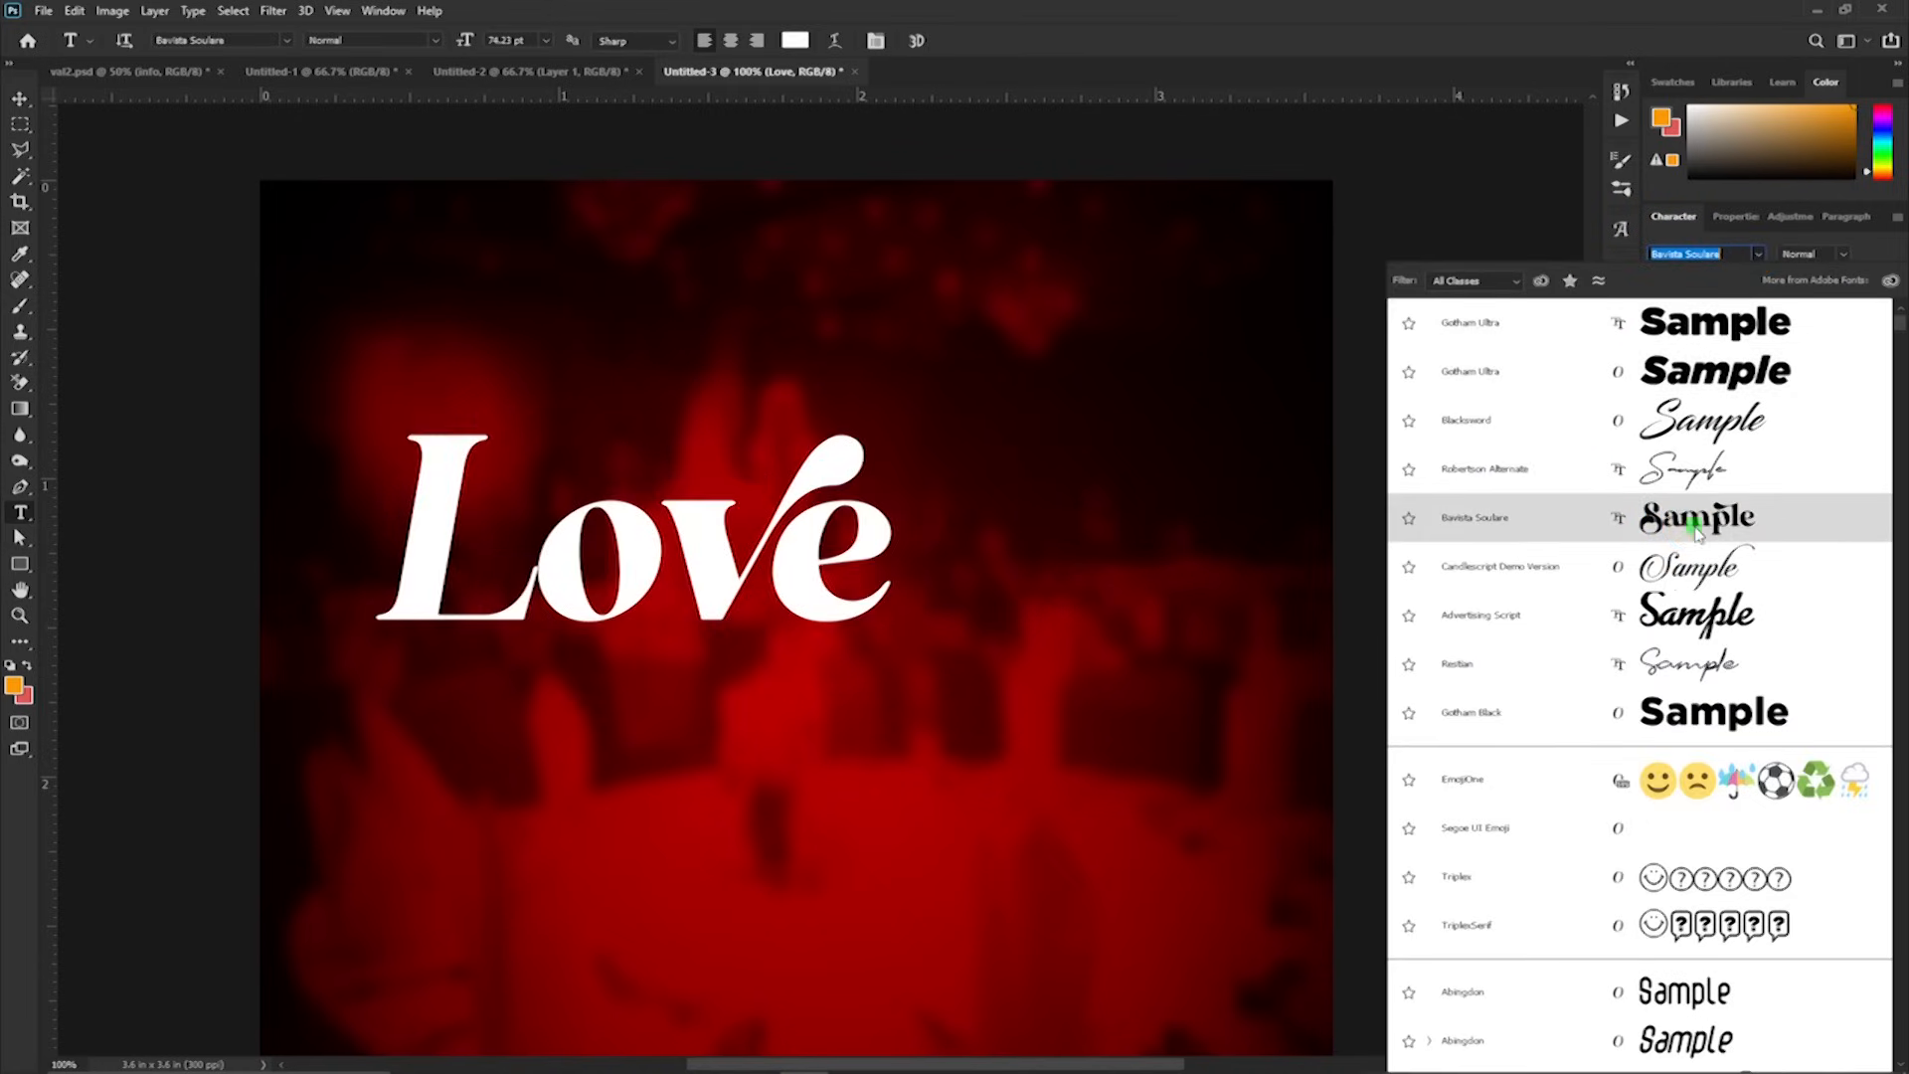
click(1696, 531)
Step: Replace the letter "o" in "Love" with blank spaces, leaving a gap between "L" and "ve"
click(806, 540)
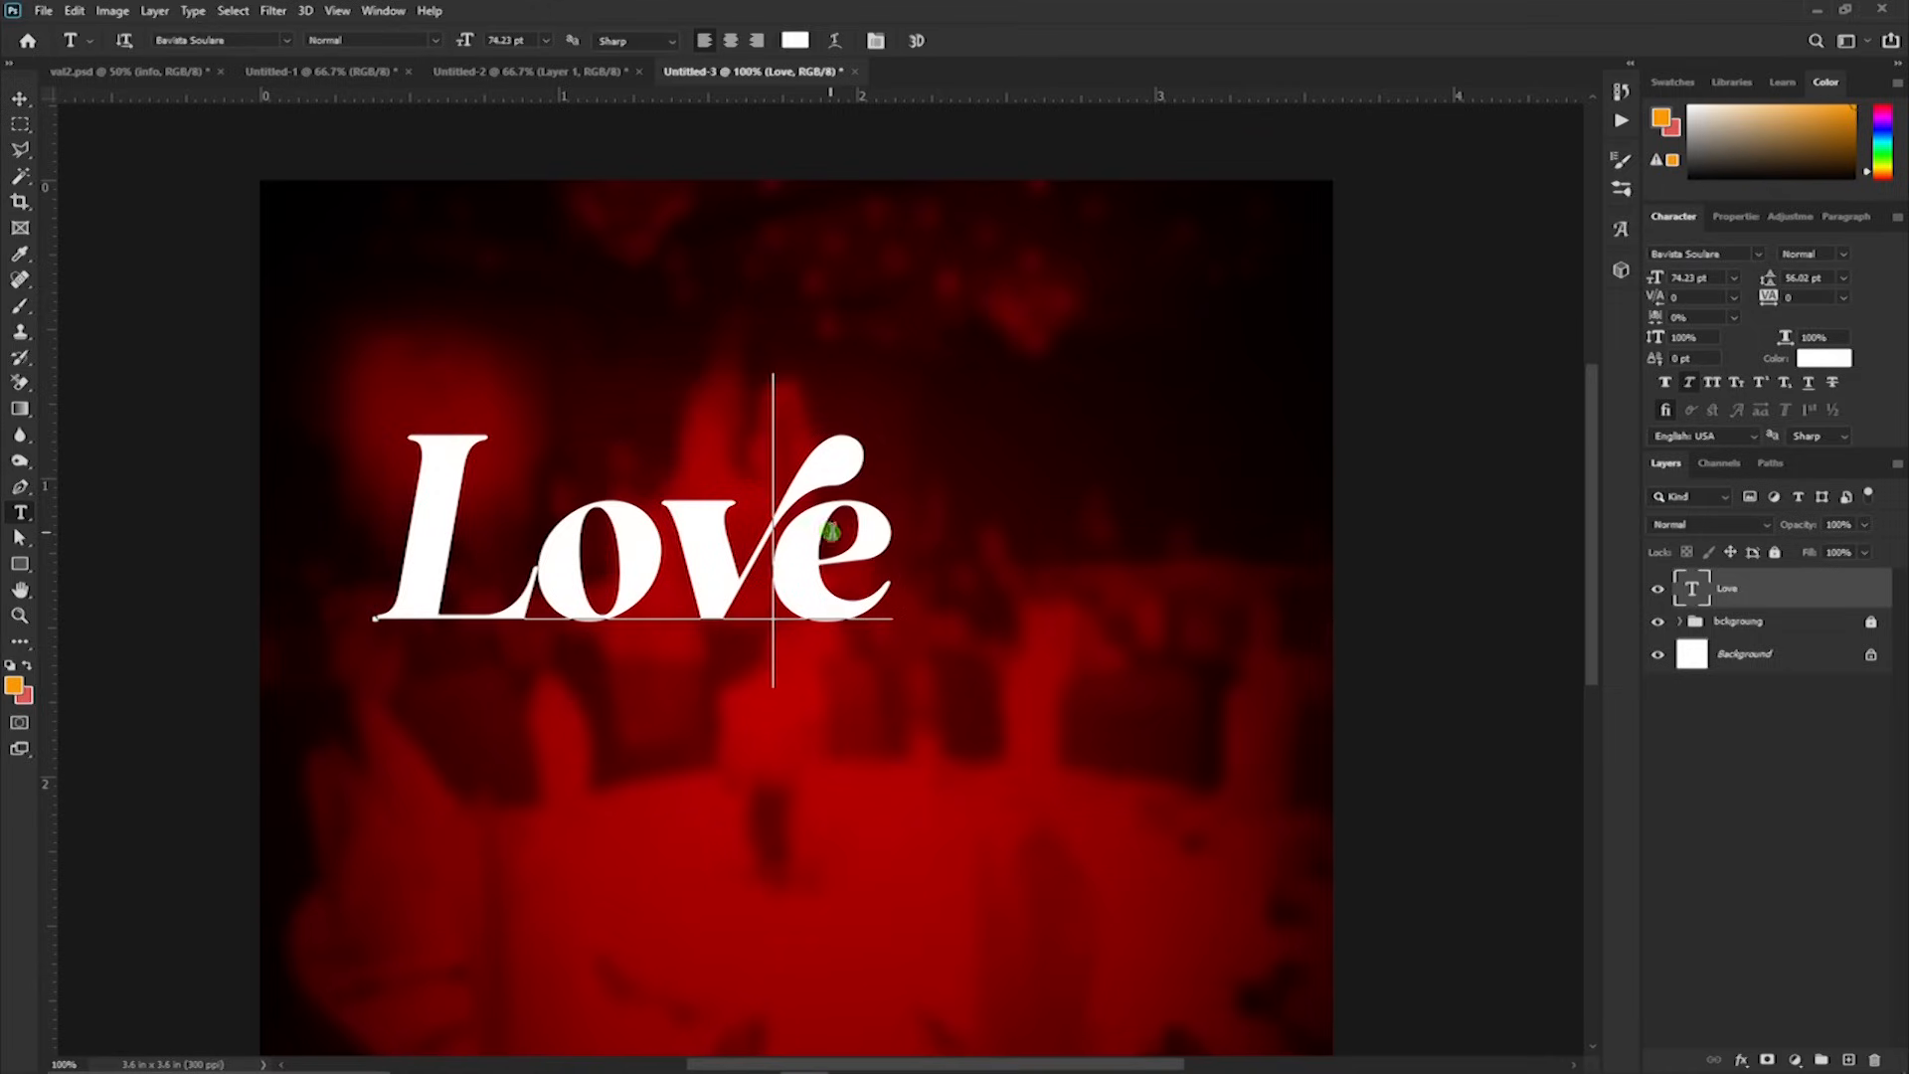
drag(830, 531, 833, 532)
click(641, 579)
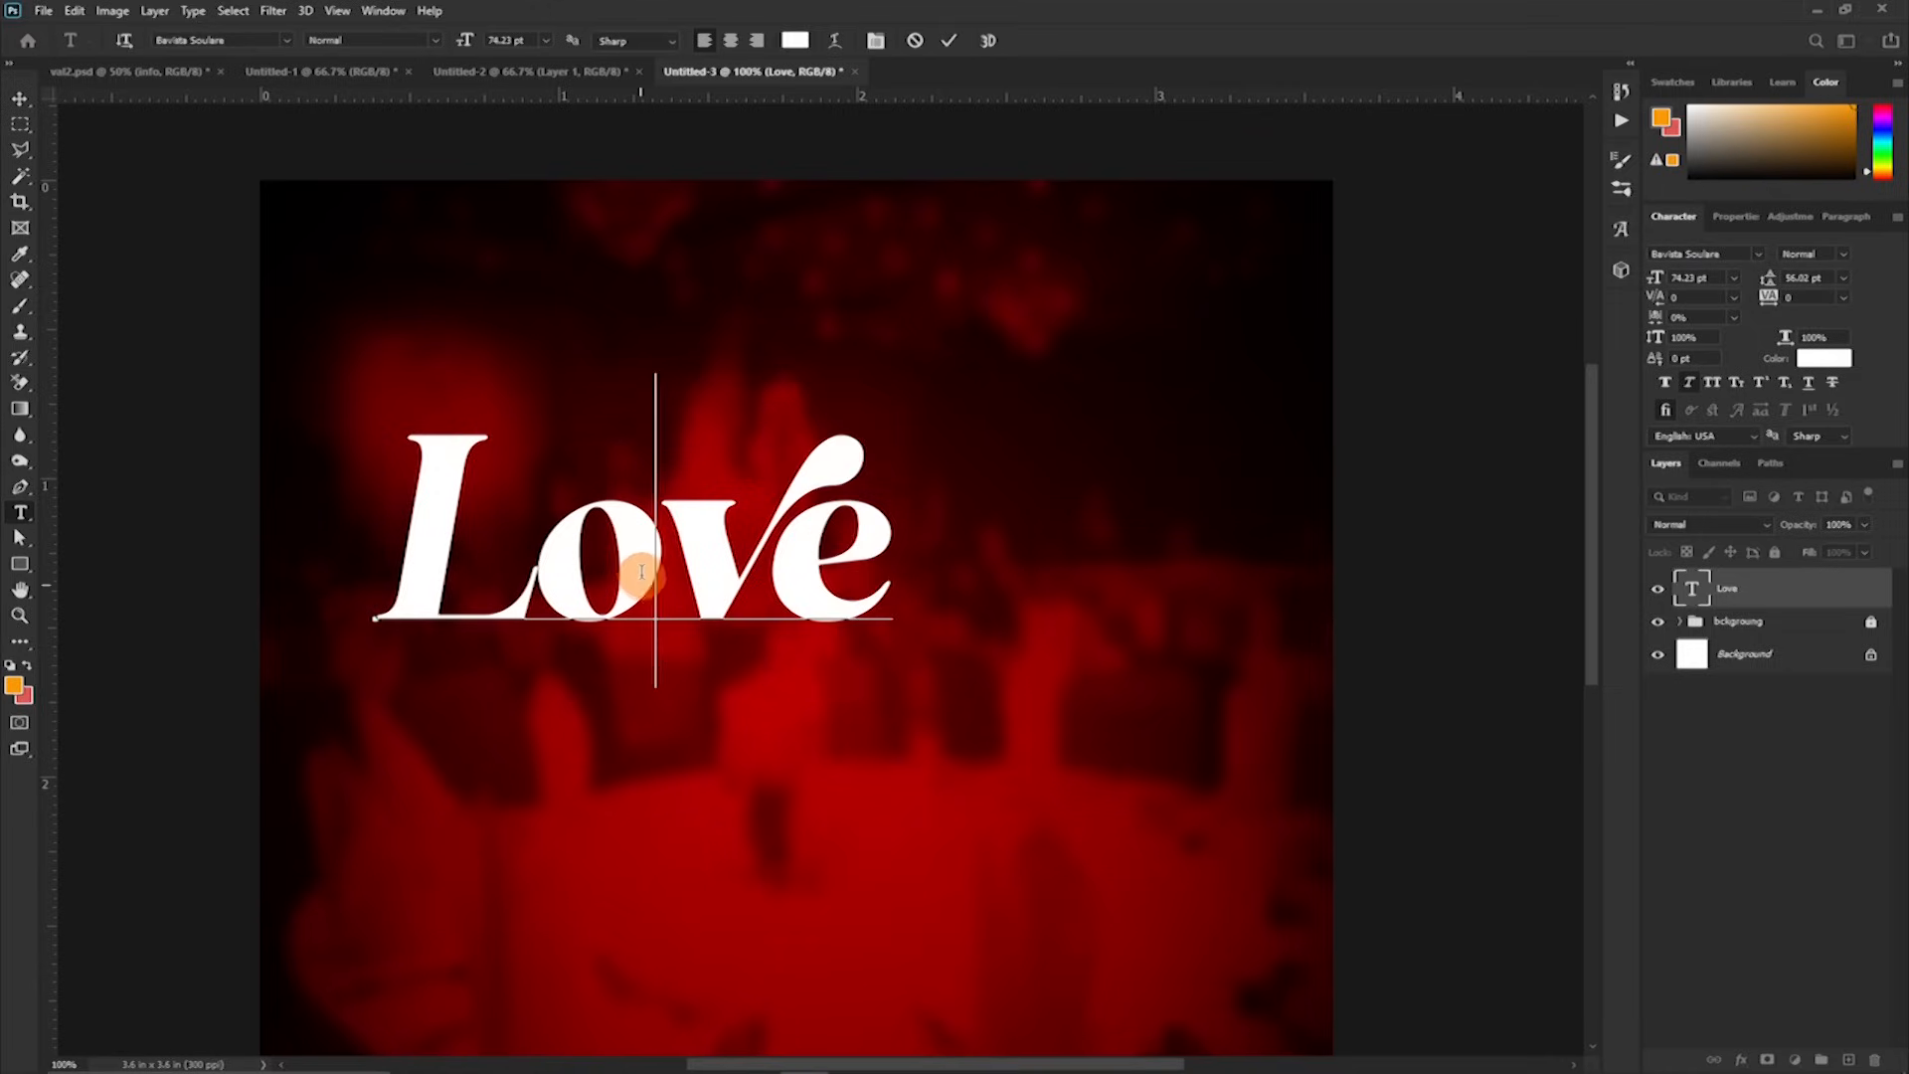
key(Delete)
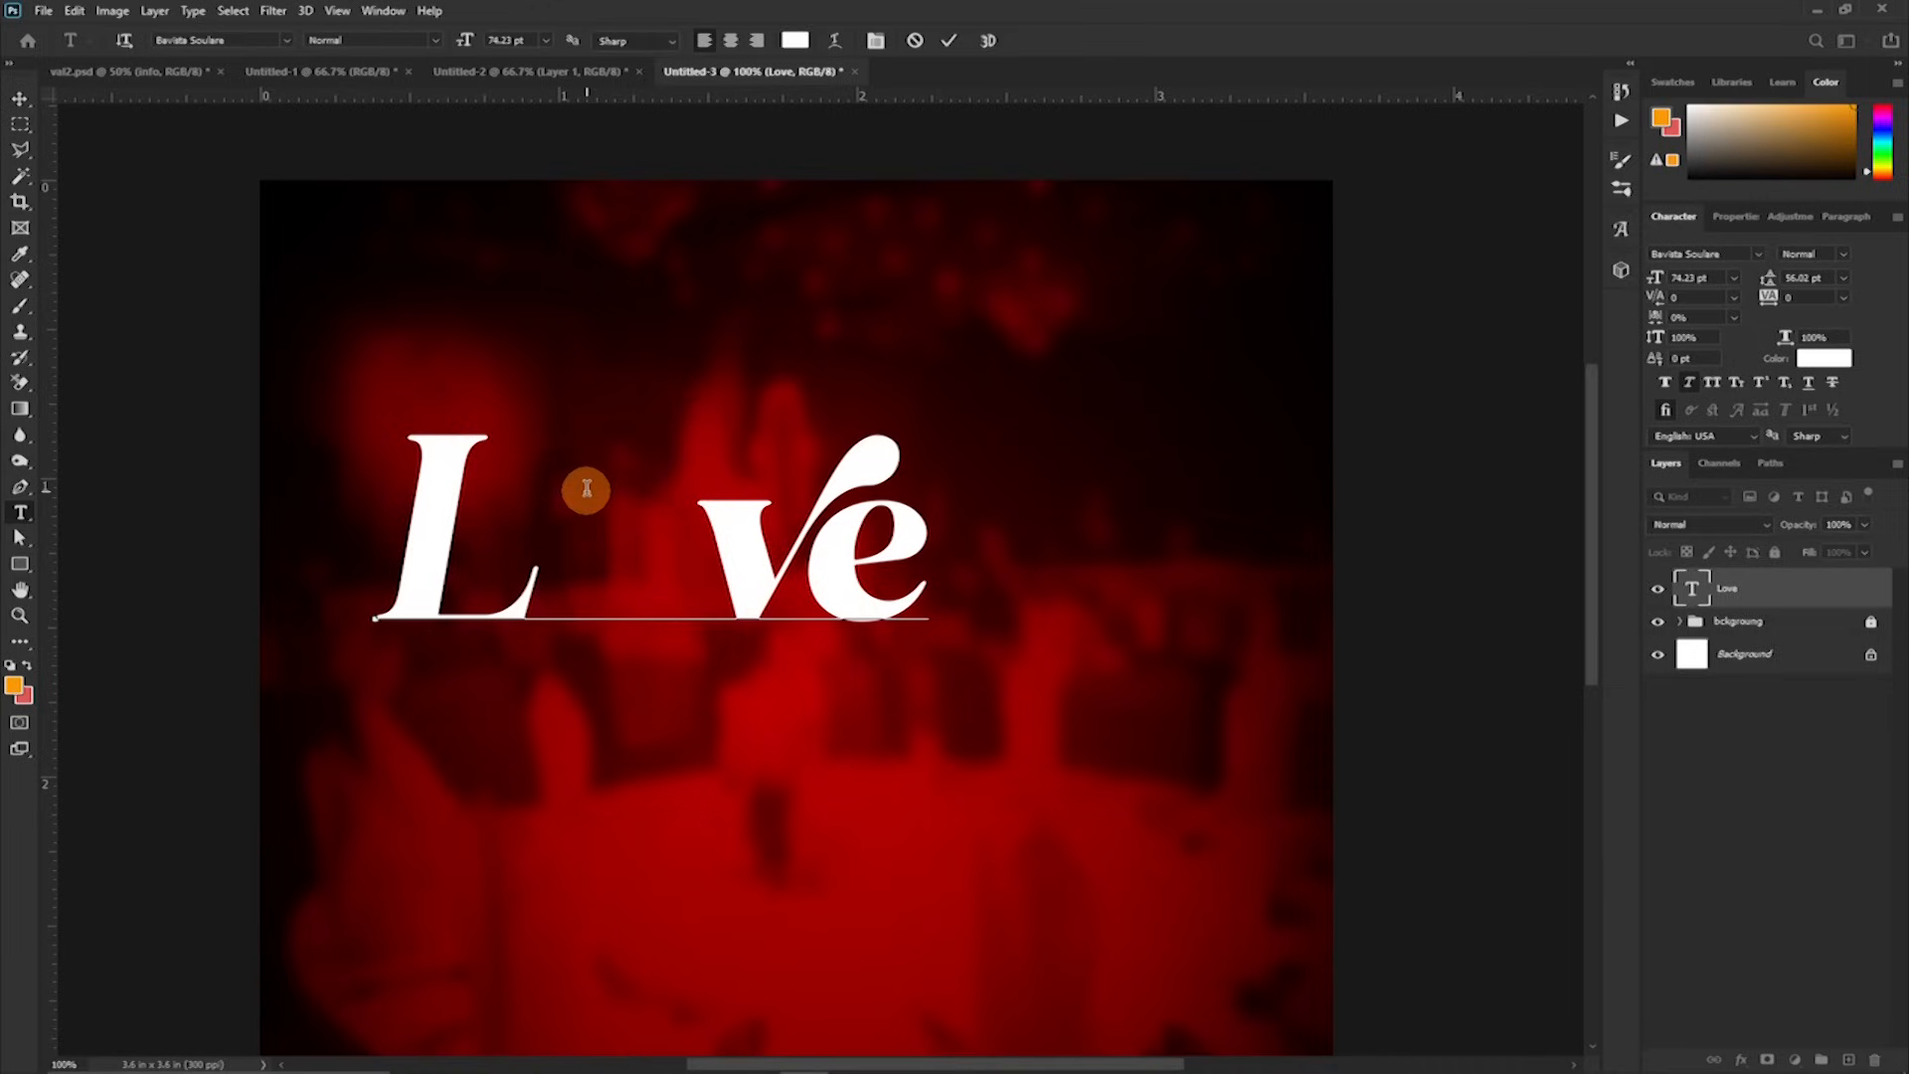
click(949, 40)
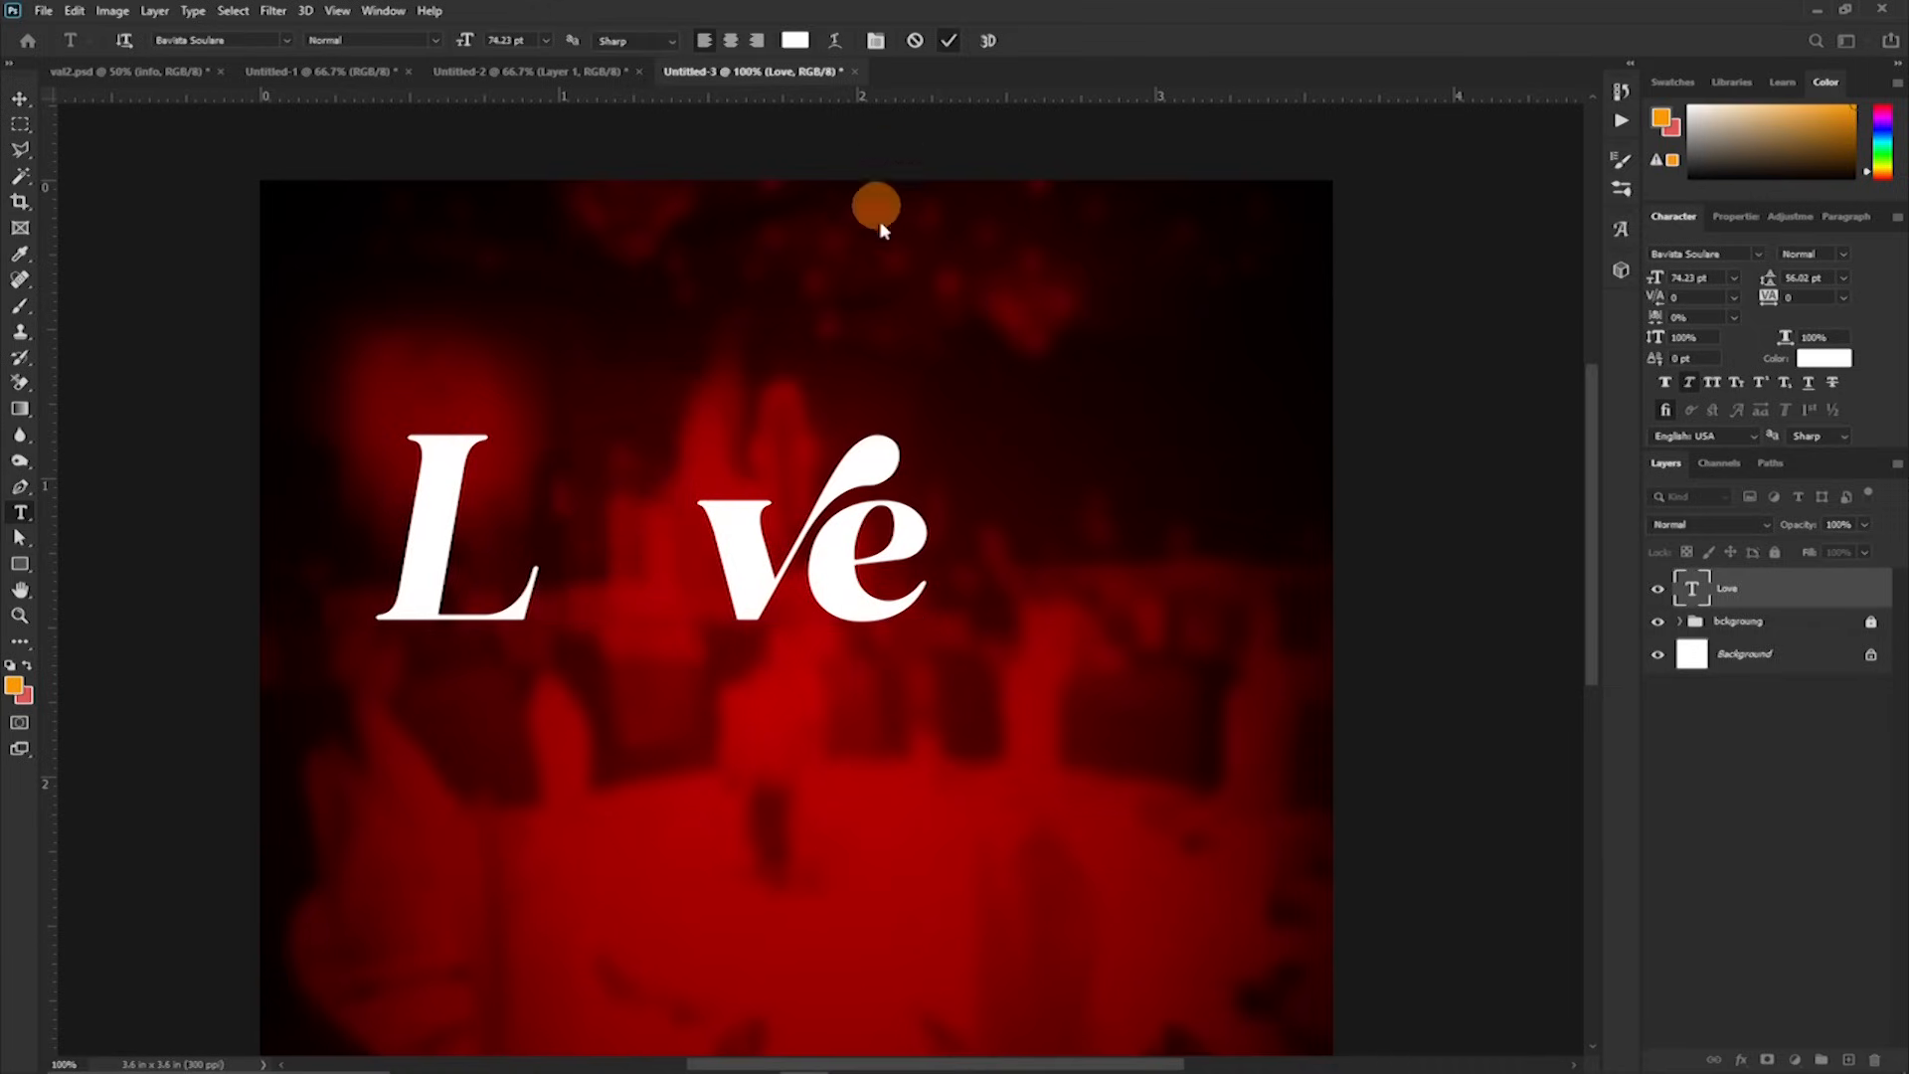
Step: Turn off faux italic for the "L ve" text and move it right towards the middle of the canvas
click(1691, 384)
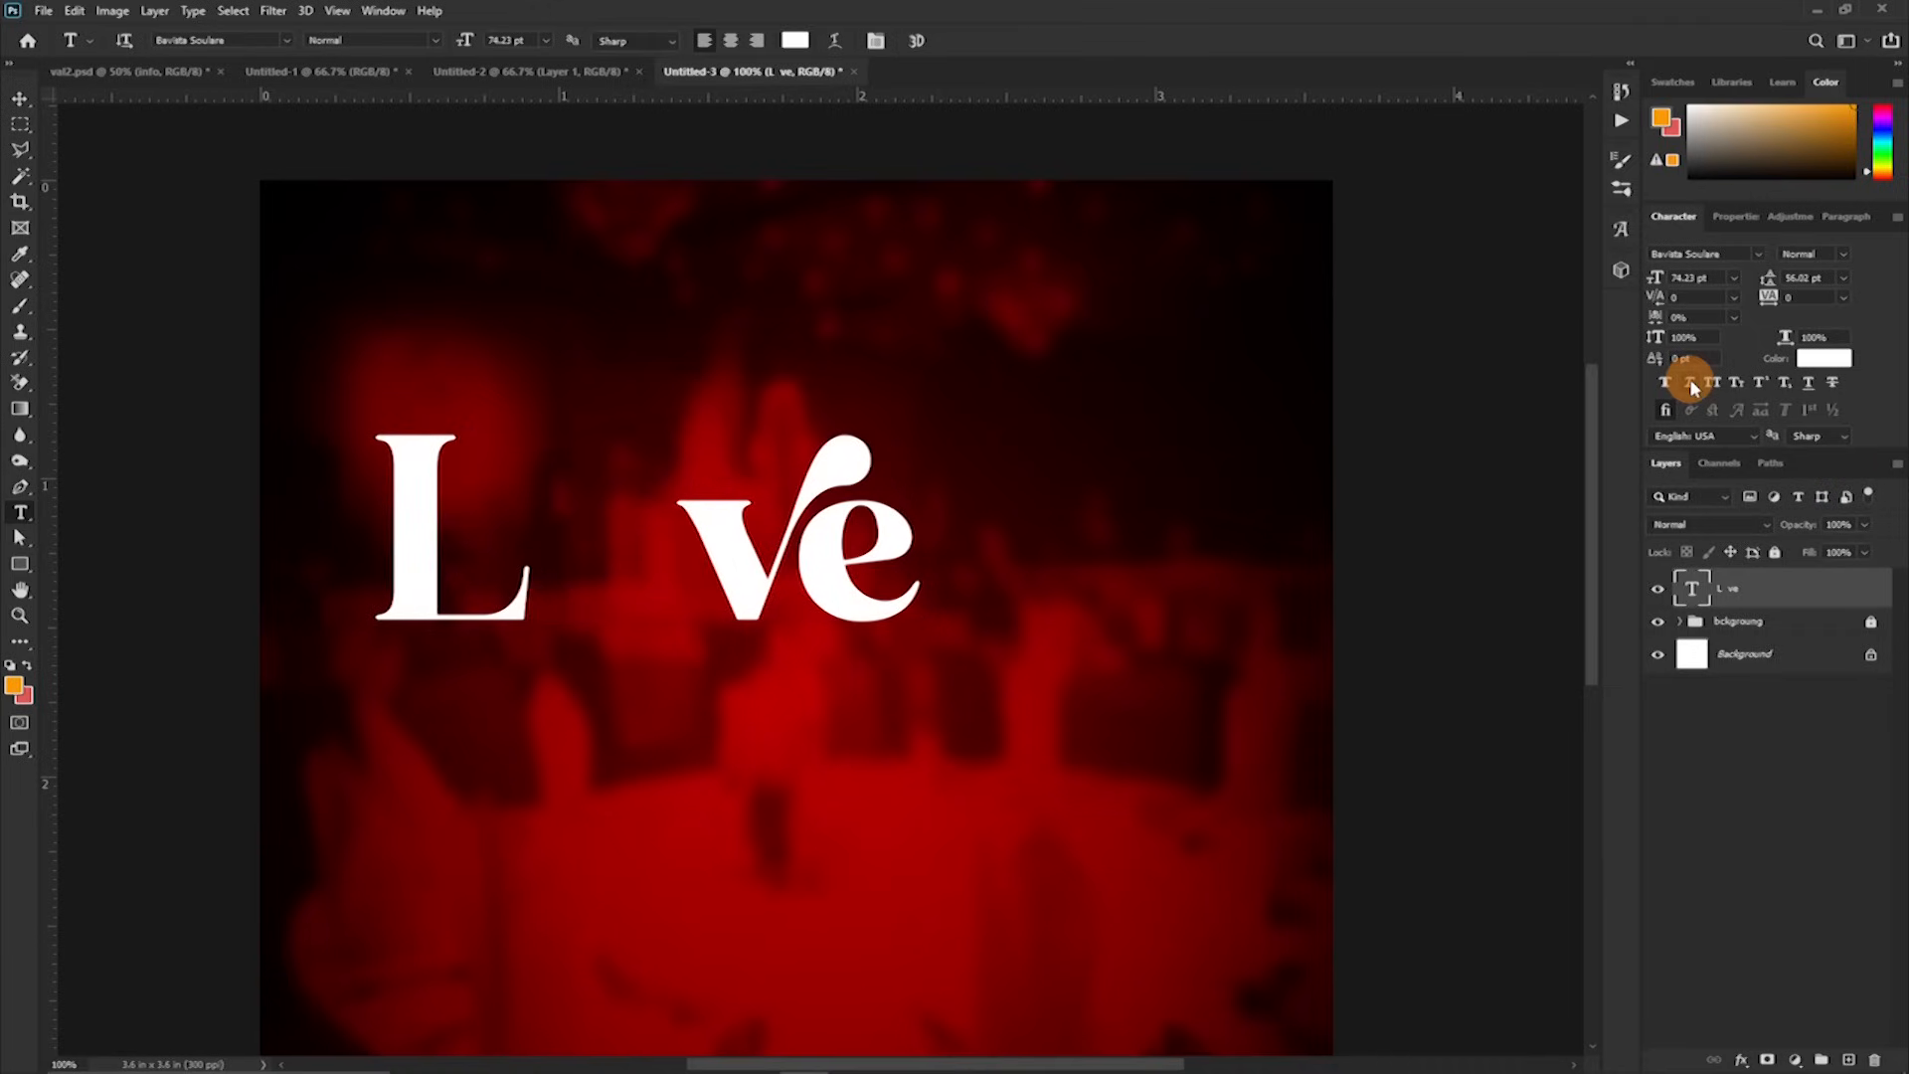
key(v)
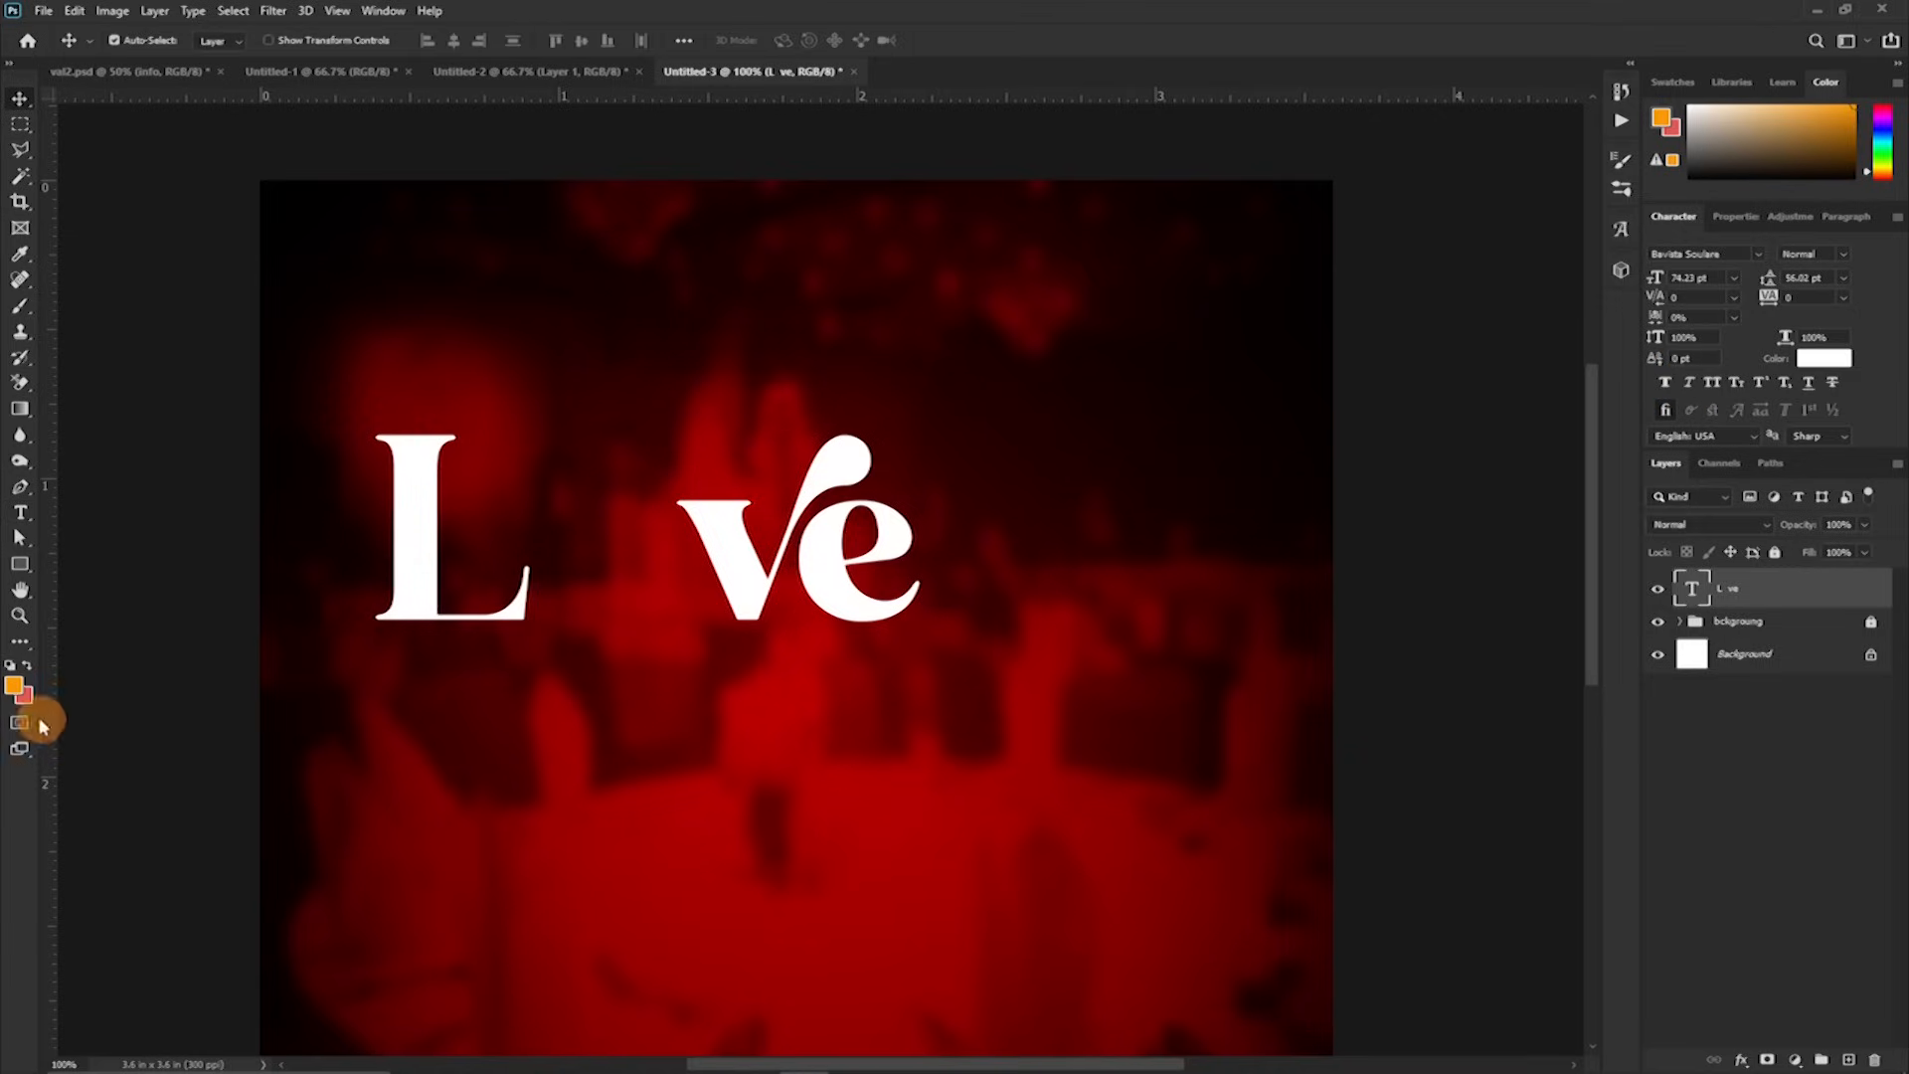
drag(800, 568, 926, 567)
Step: Place the pngwing.com red hearts image from the element folder into the gap after the "L", scaled to 0.78%, and stack it below the text layer
mouse_move(130, 1069)
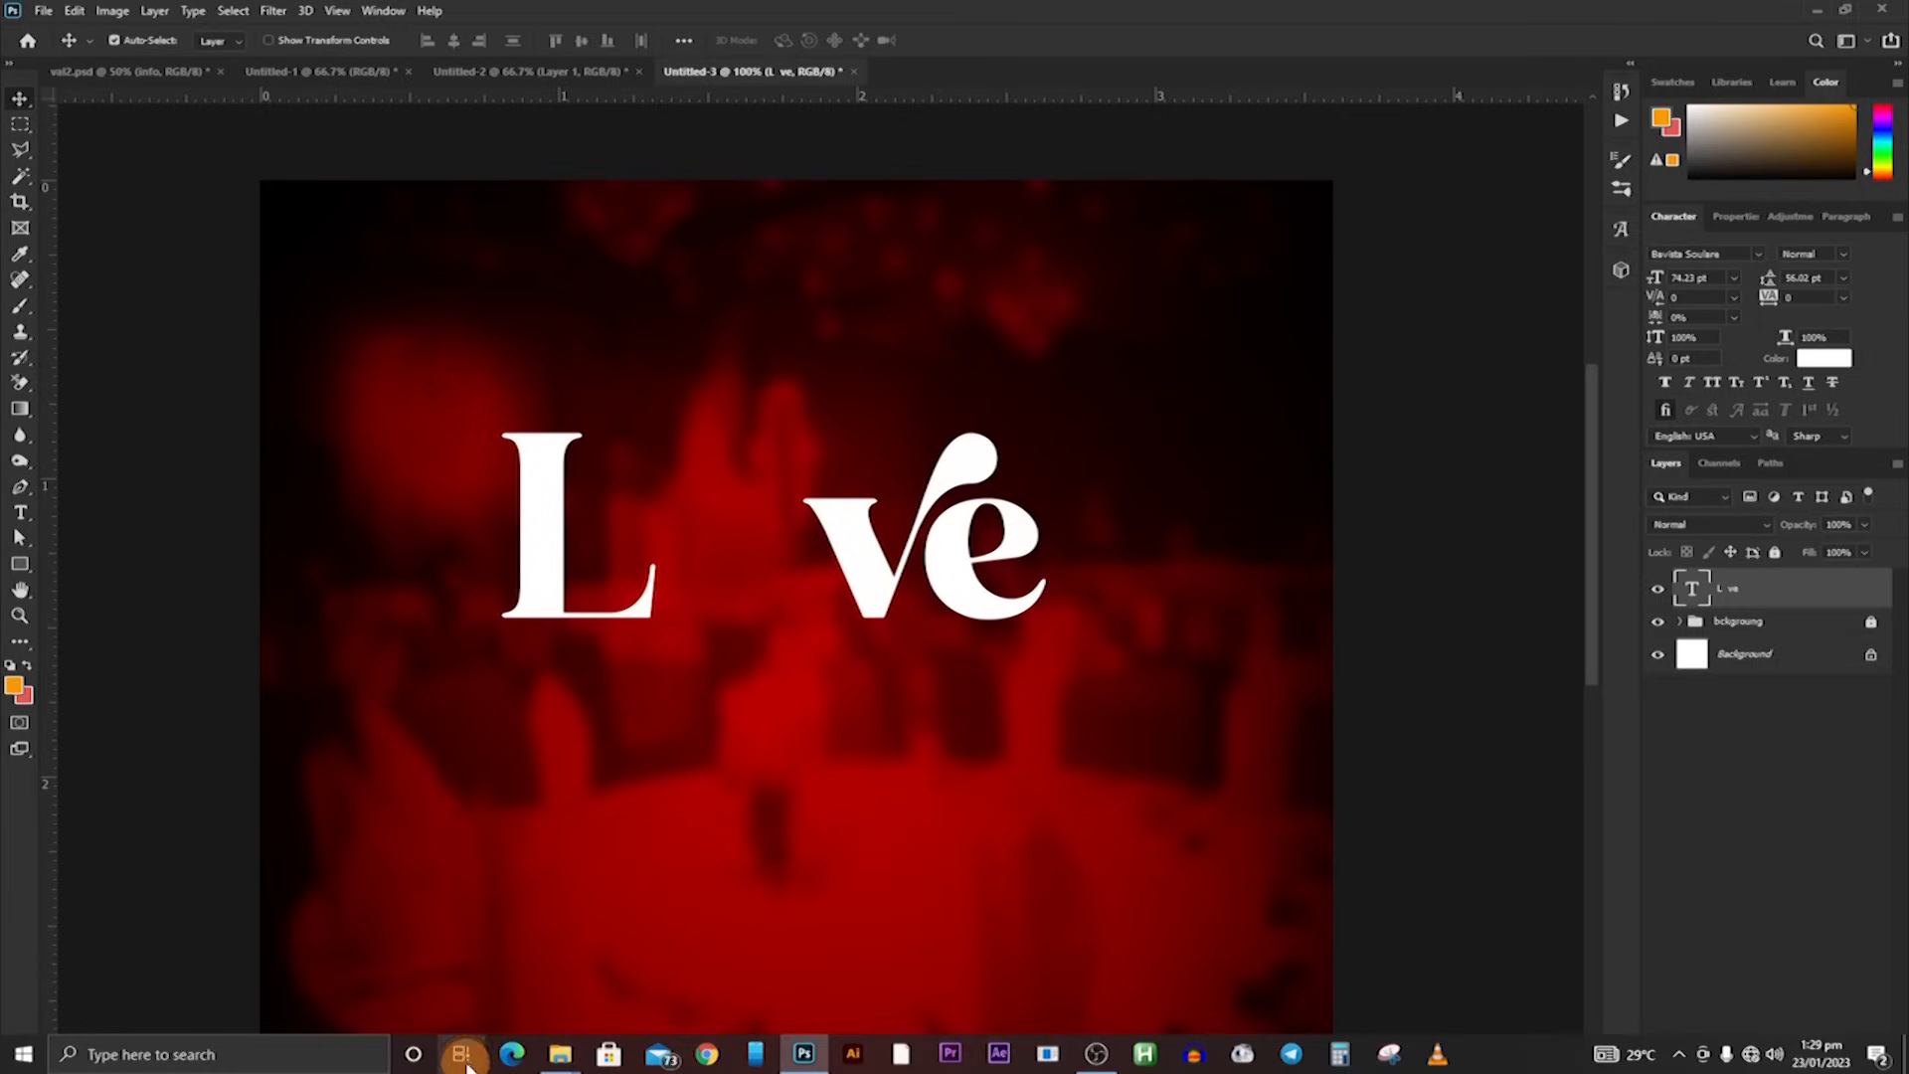
mouse_move(564, 1064)
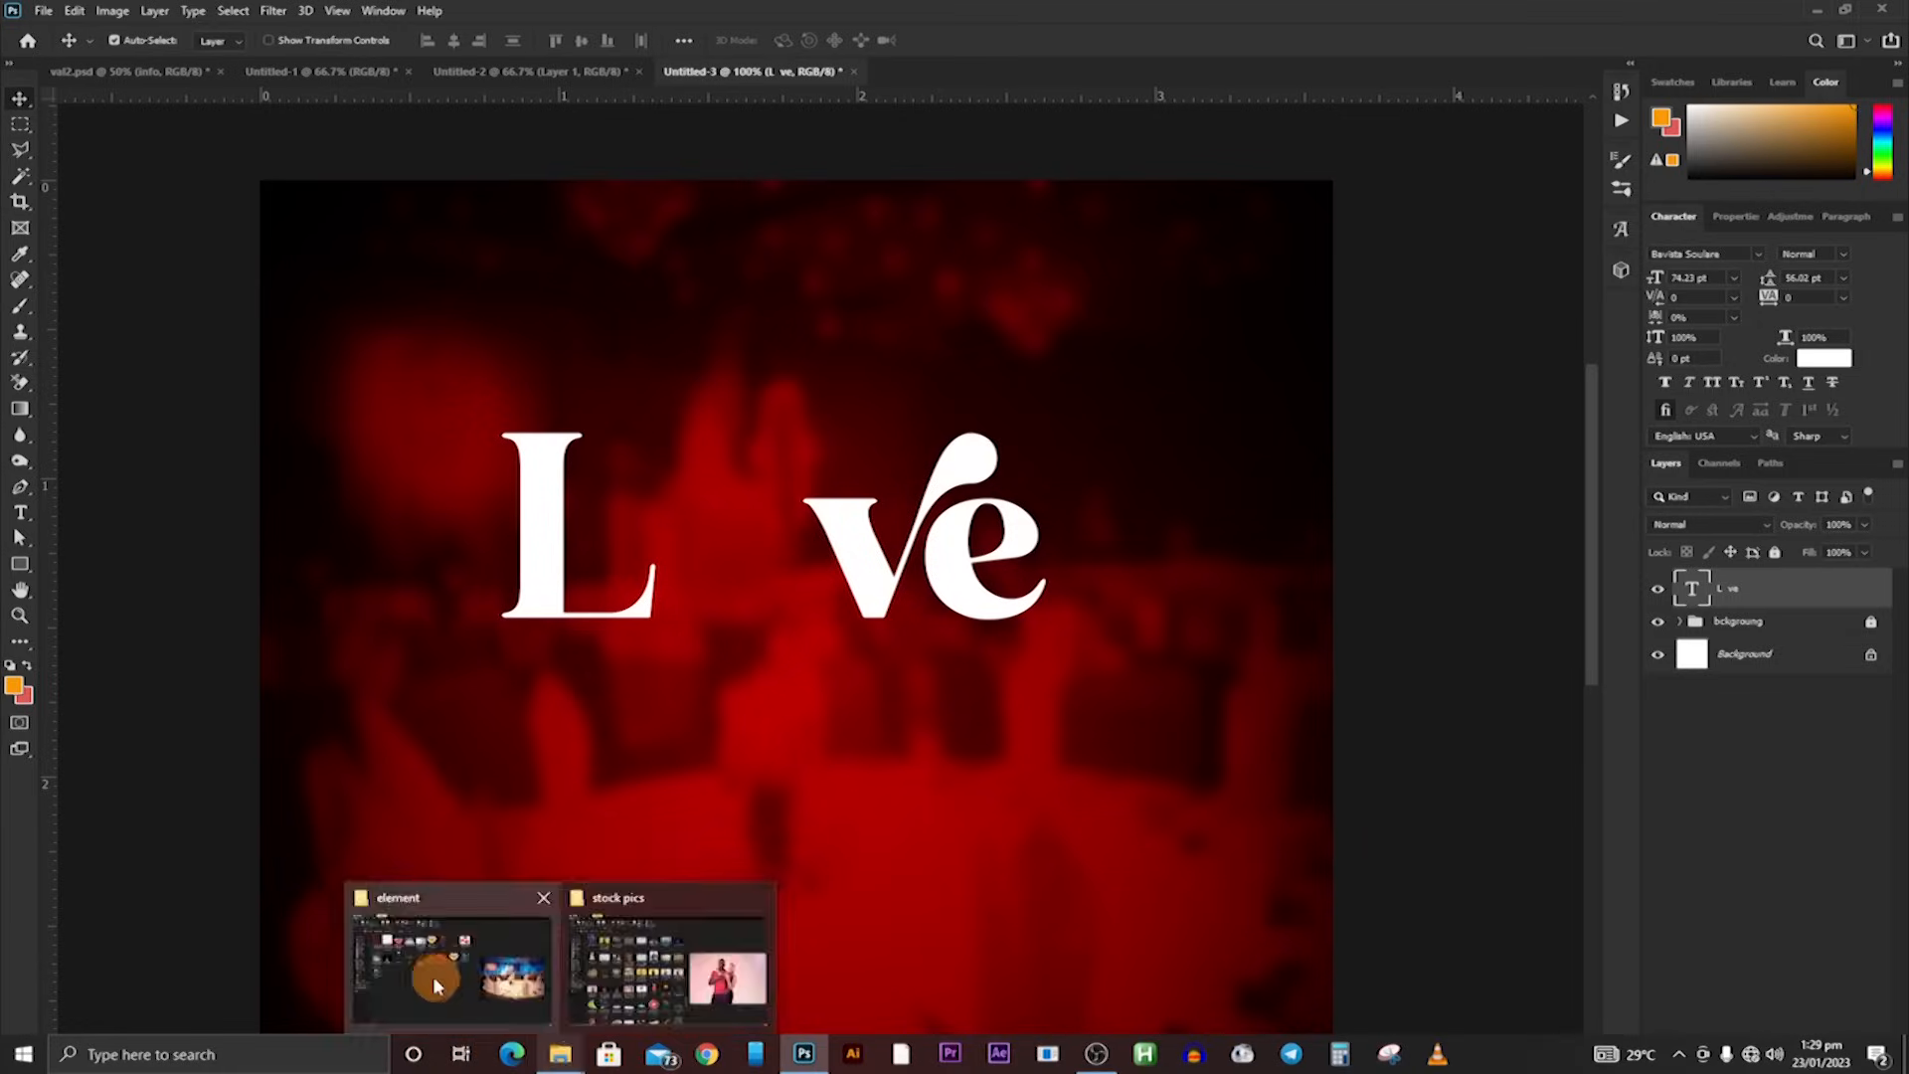
click(432, 976)
click(859, 427)
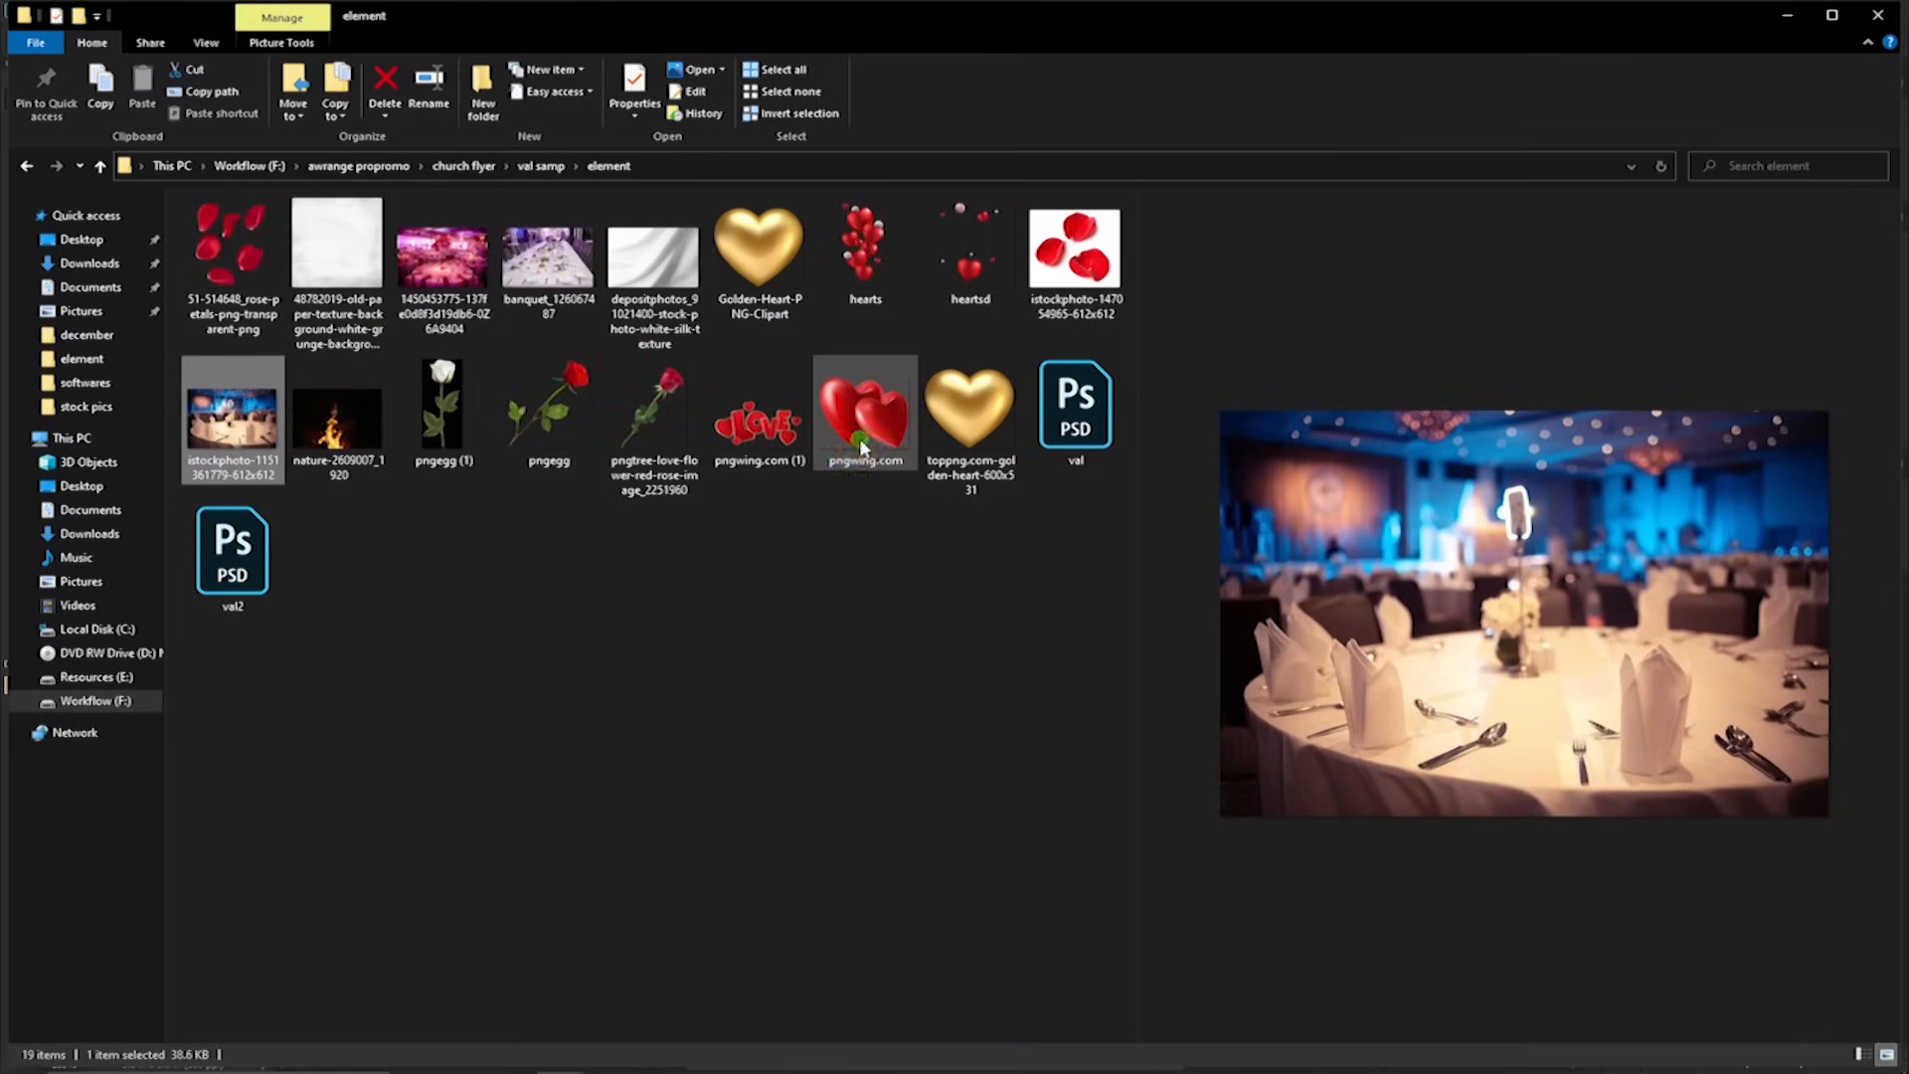
mouse_move(780, 1056)
drag(781, 1056, 785, 618)
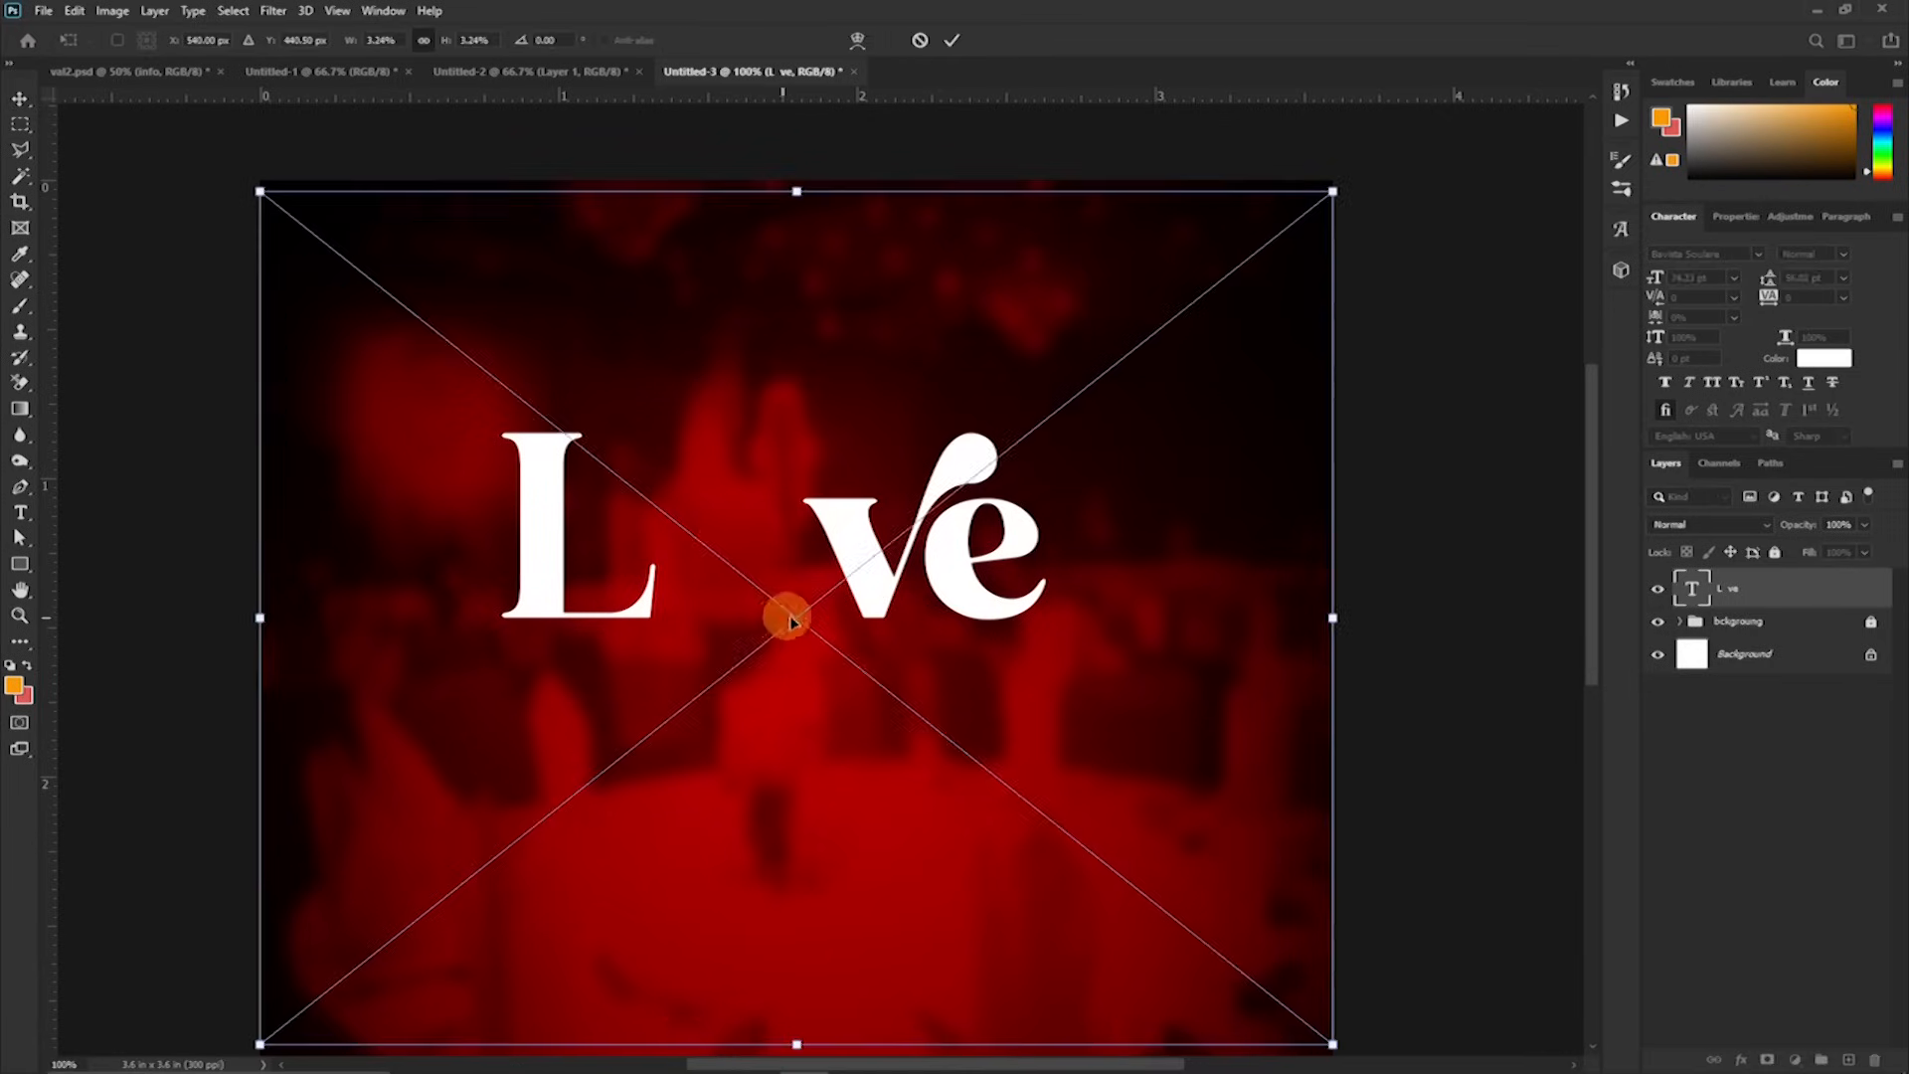
drag(800, 1046, 724, 539)
mouse_move(709, 459)
mouse_down()
mouse_move(714, 406)
mouse_move(713, 429)
mouse_up()
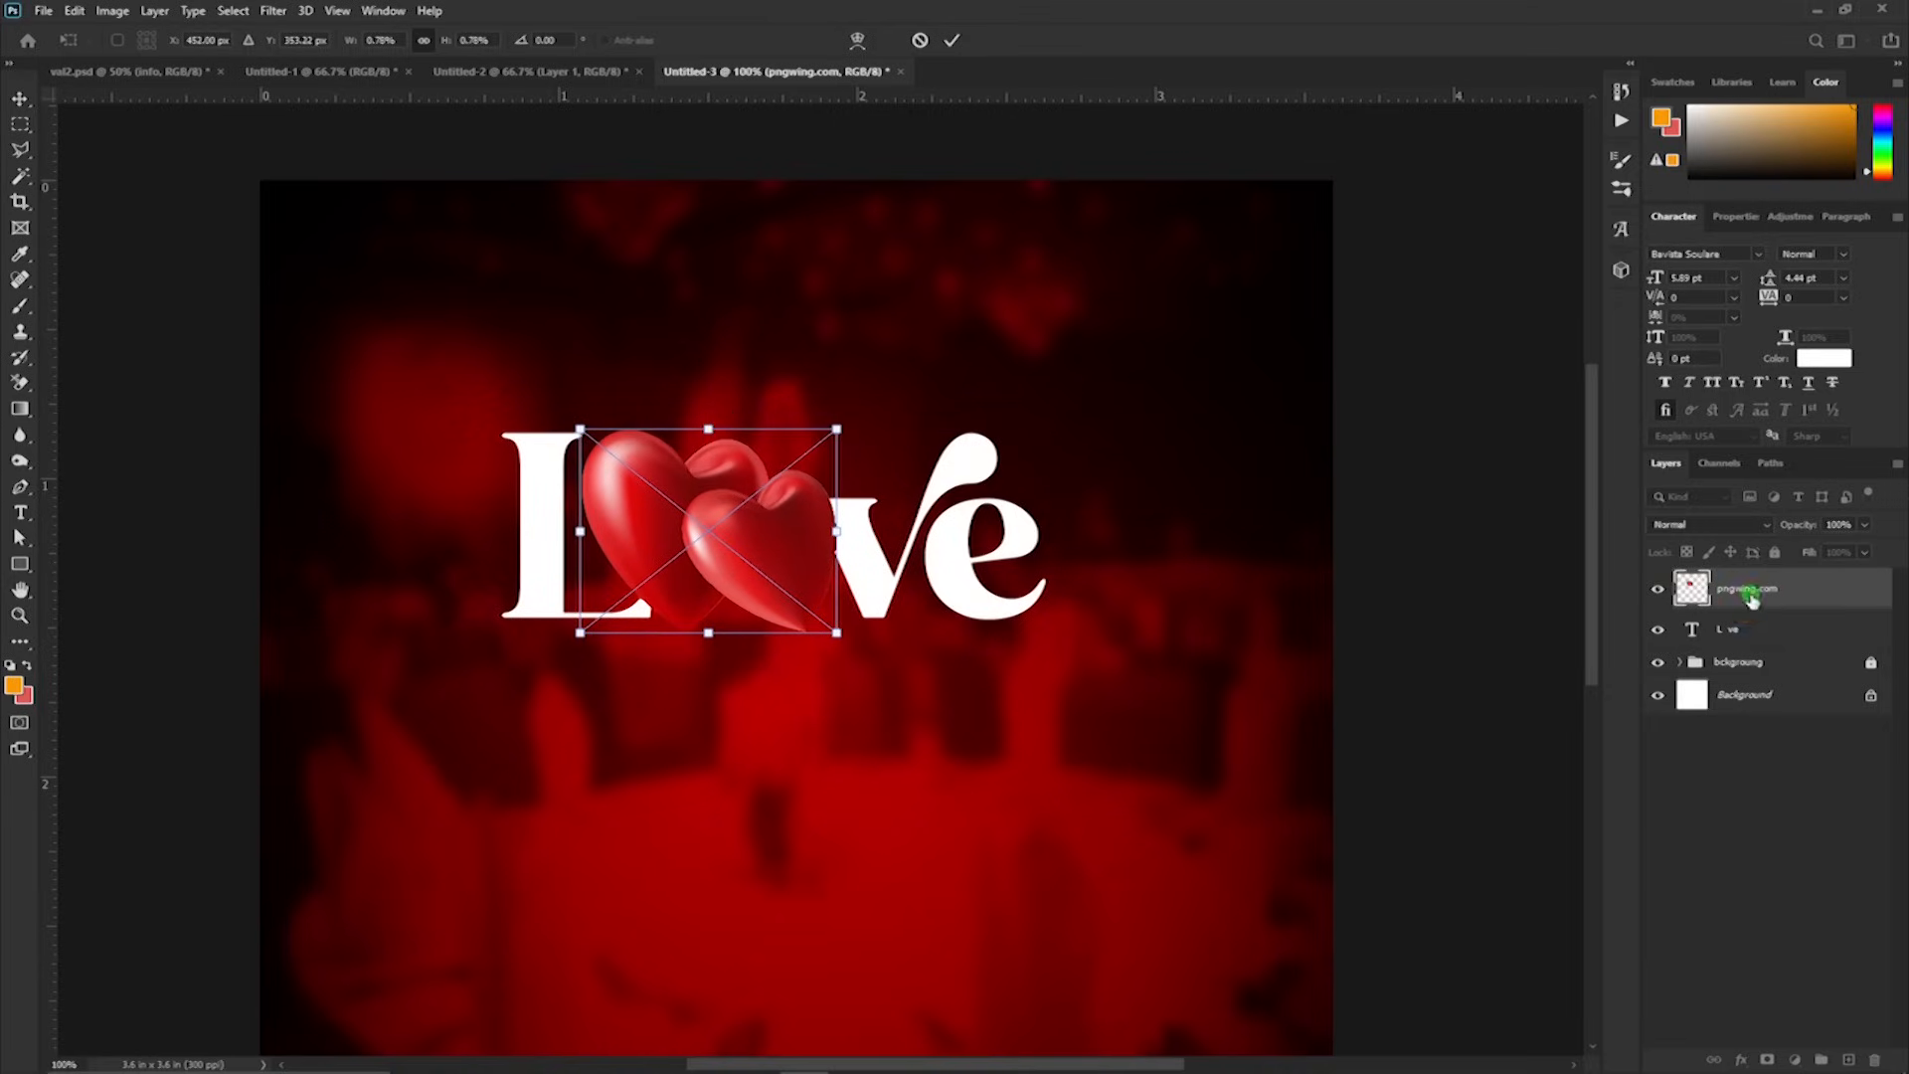
drag(1748, 649, 1747, 576)
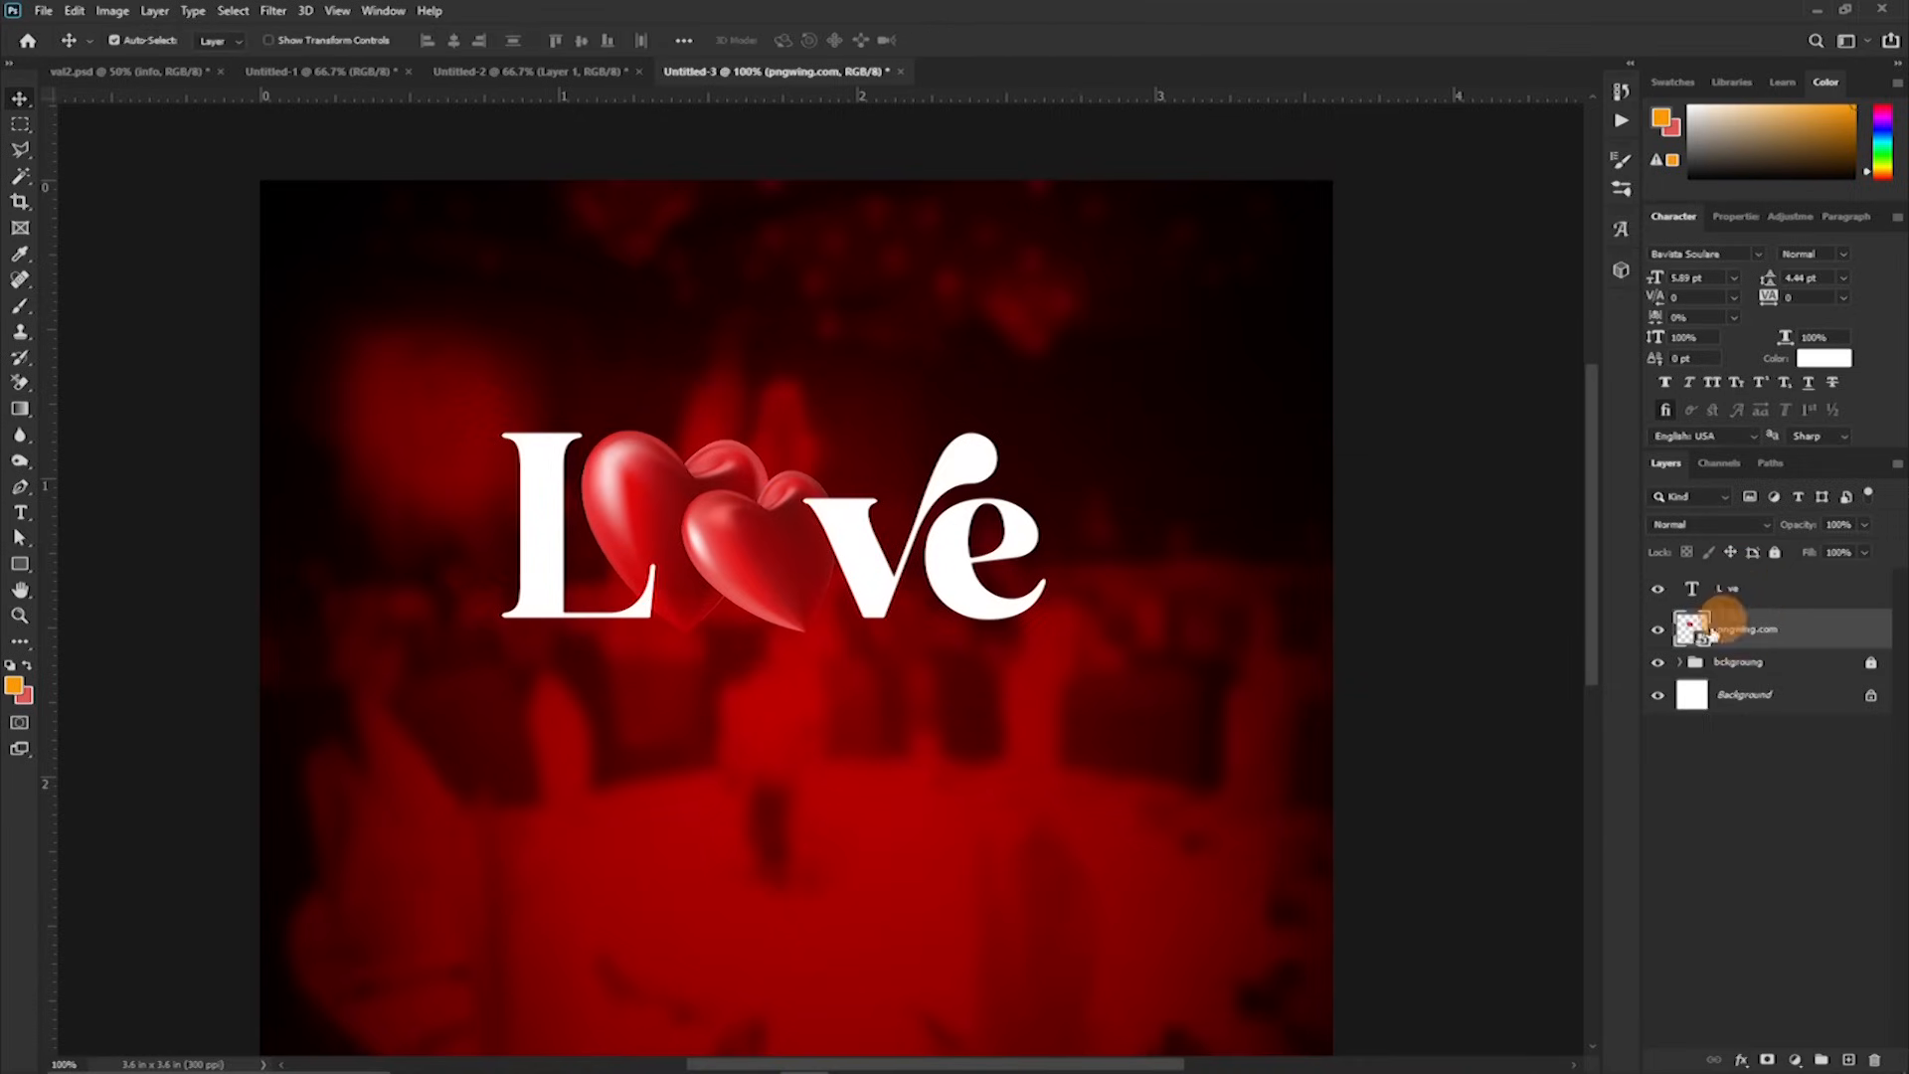
Step: Shift the "L ve" text slightly right and delete one space to narrow the gap around the hearts
drag(780, 541, 822, 546)
key(t)
click(857, 554)
key(Left)
key(Delete)
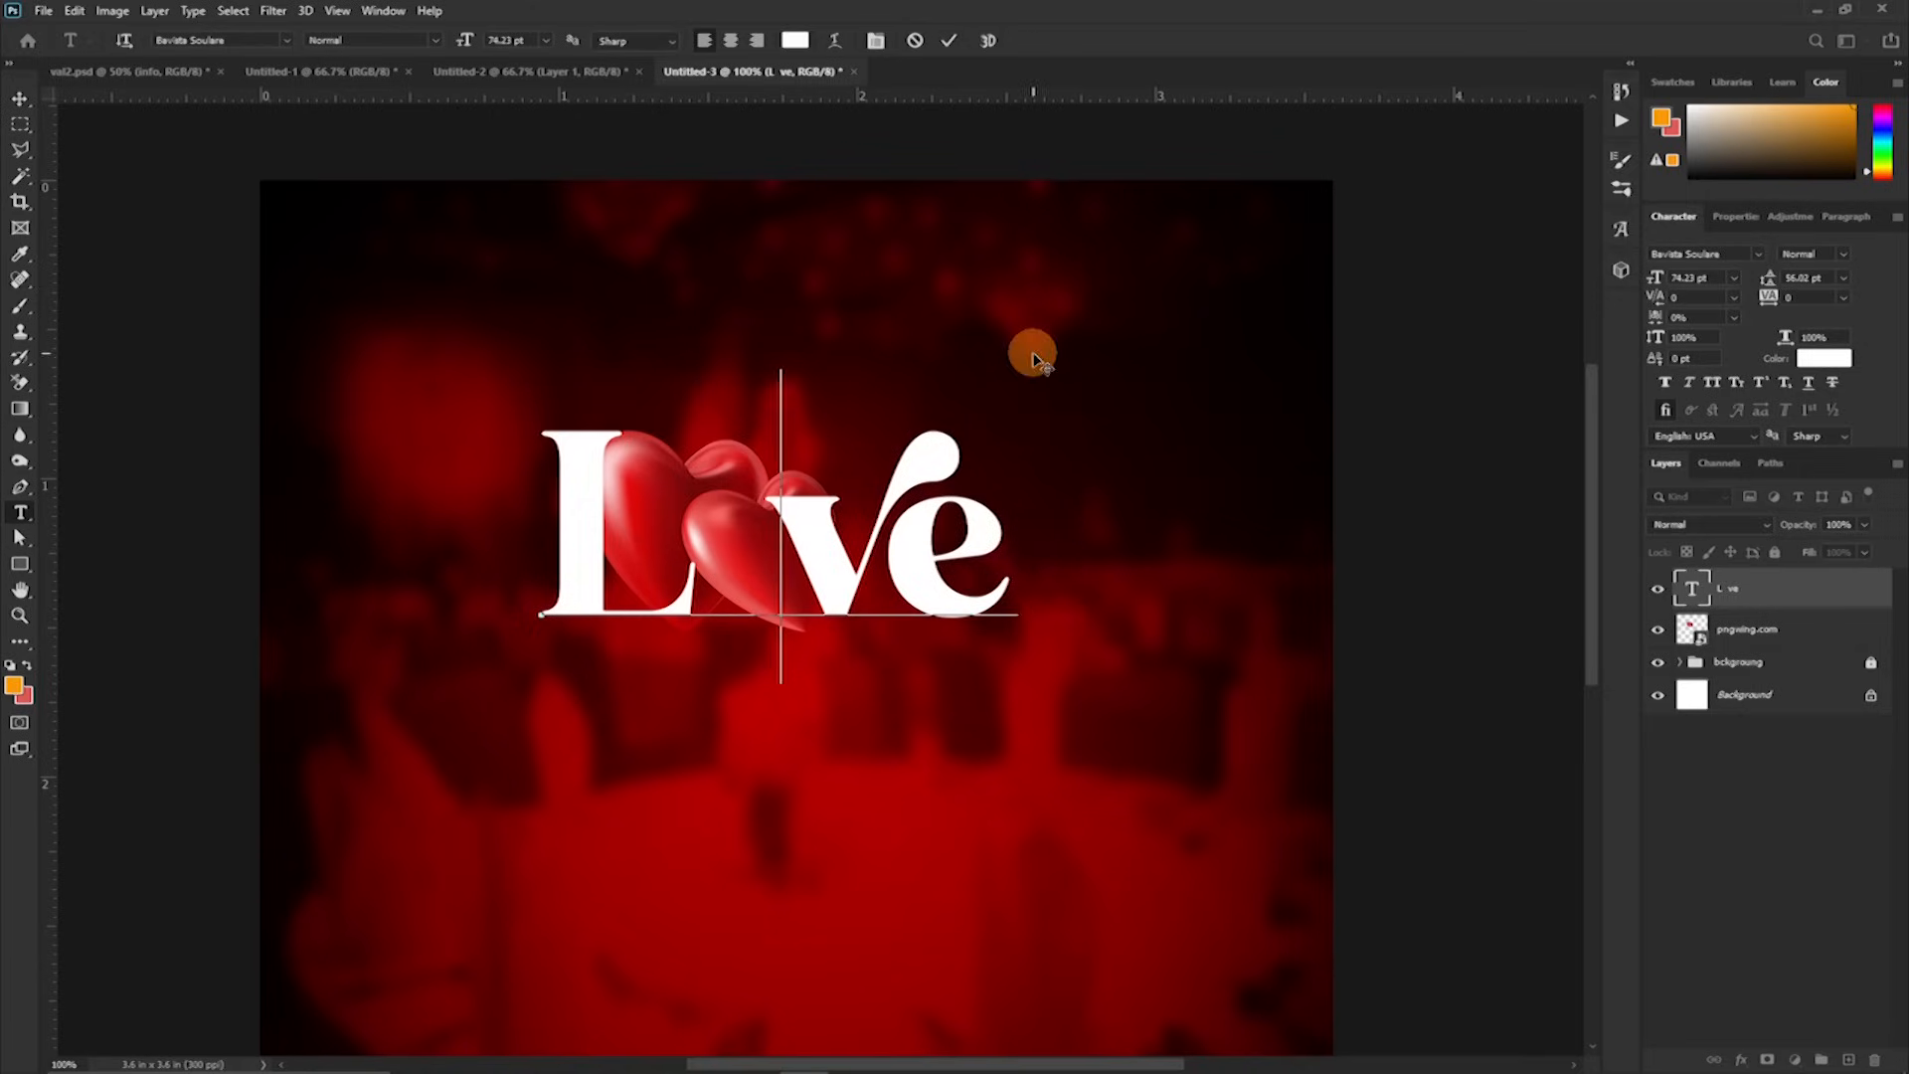
click(948, 40)
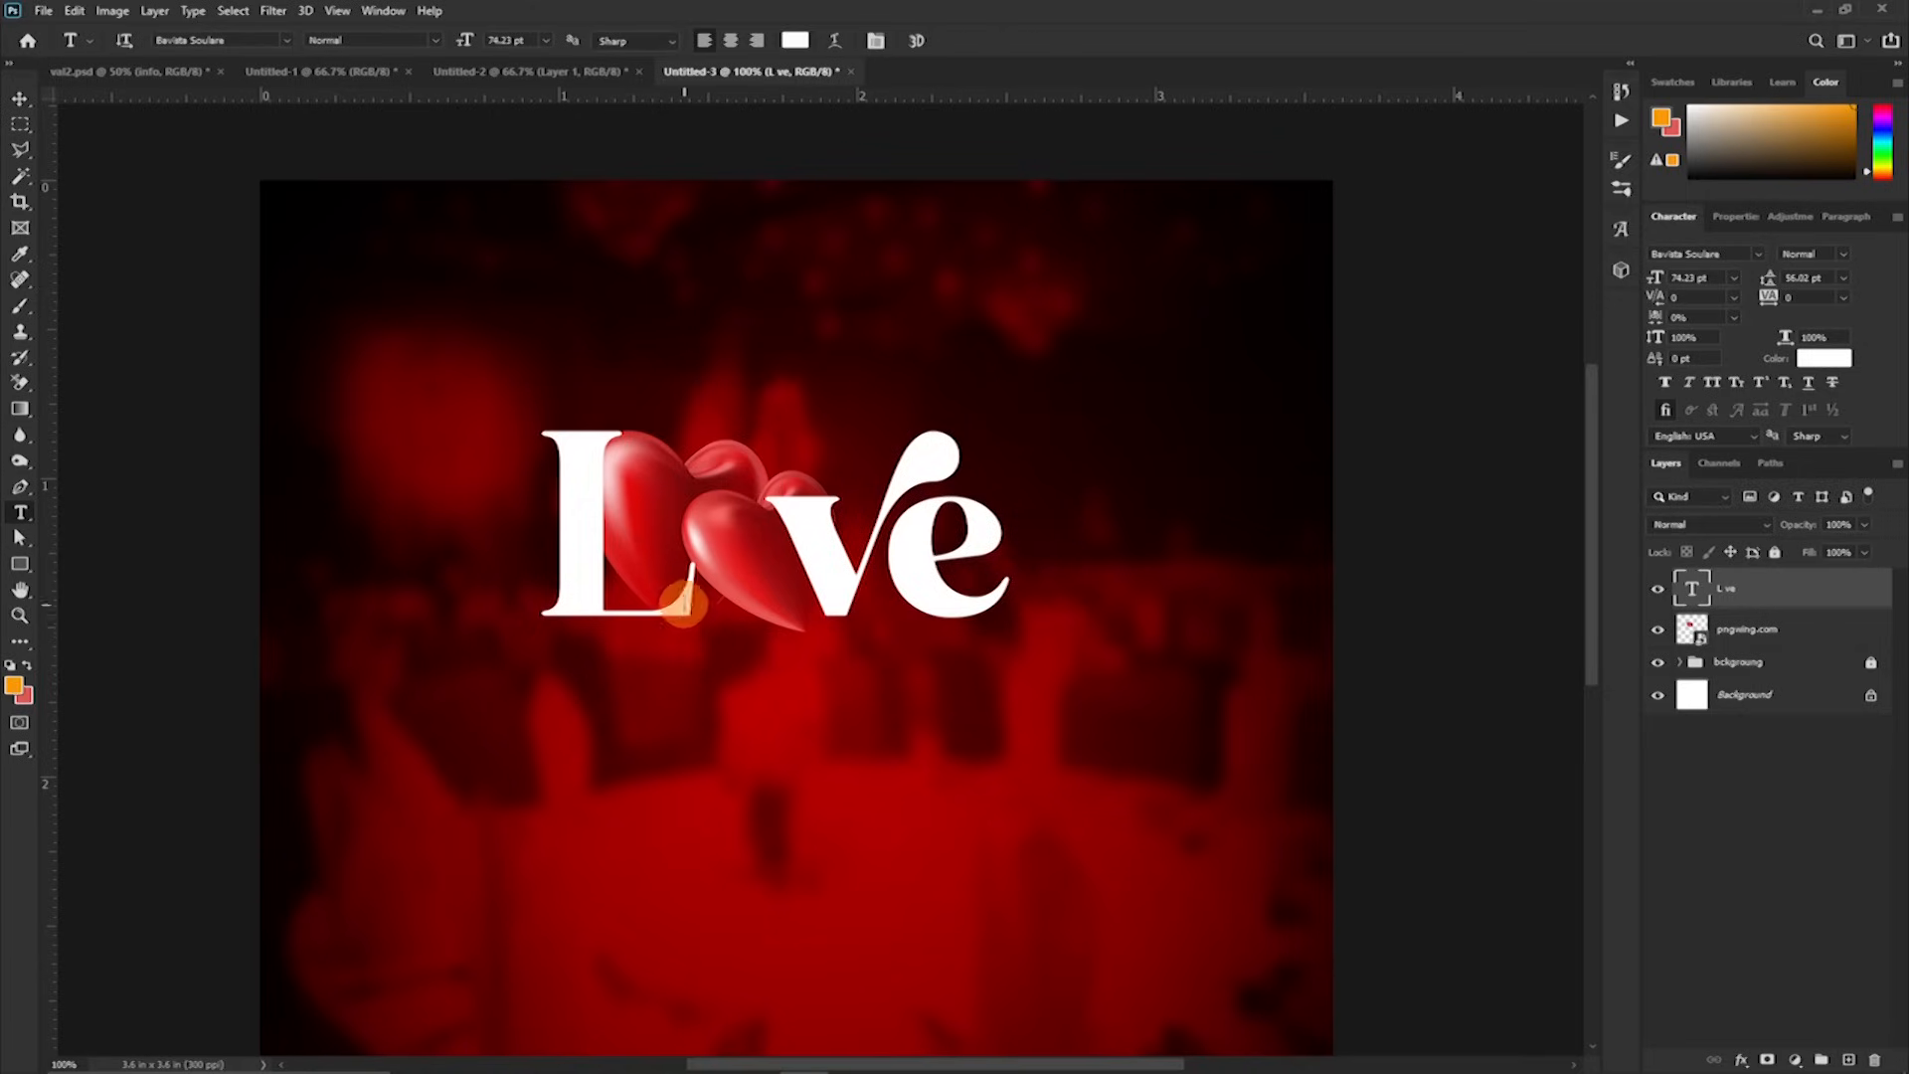
Step: Move the text right over the hearts, and shift the text and hearts layers together slightly down and left
key(v)
drag(688, 574, 782, 625)
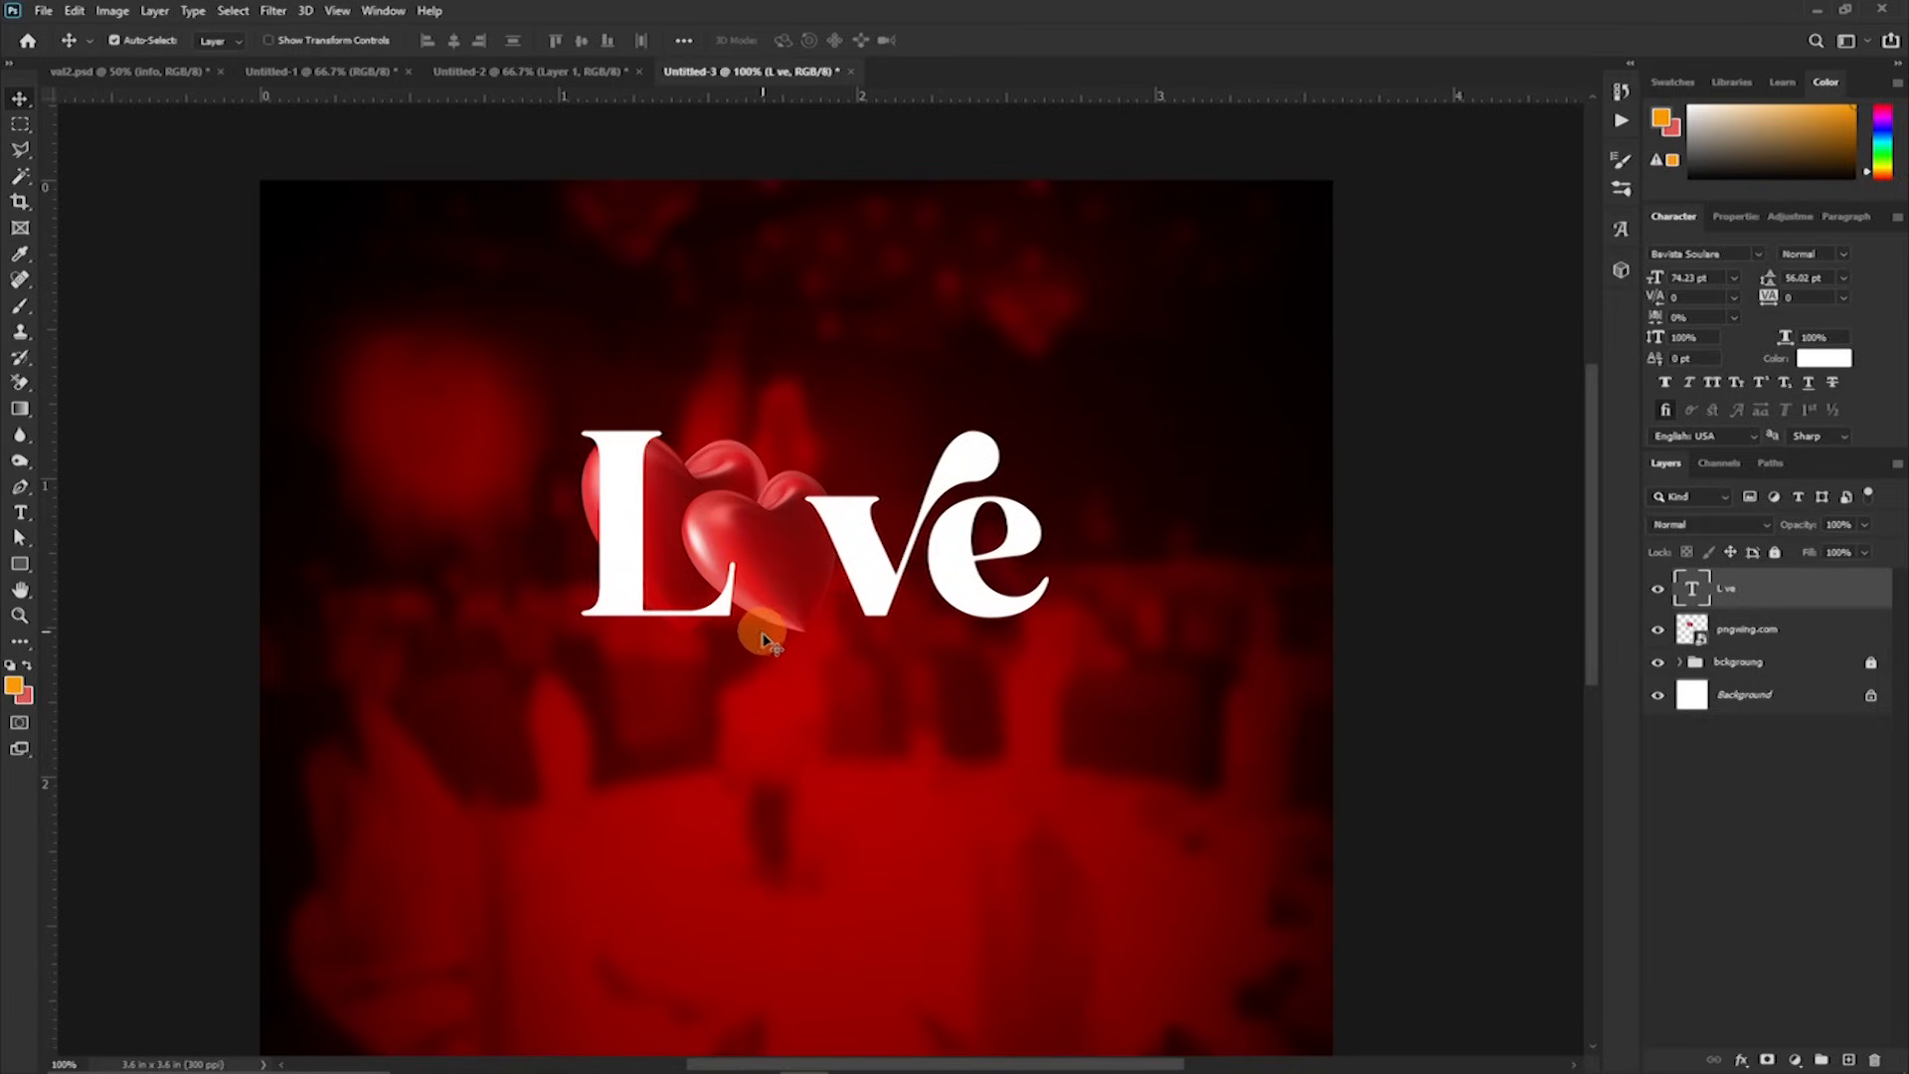
ctrl+click(1796, 630)
mouse_move(863, 578)
mouse_down()
mouse_move(793, 554)
mouse_move(827, 544)
mouse_move(835, 601)
mouse_up()
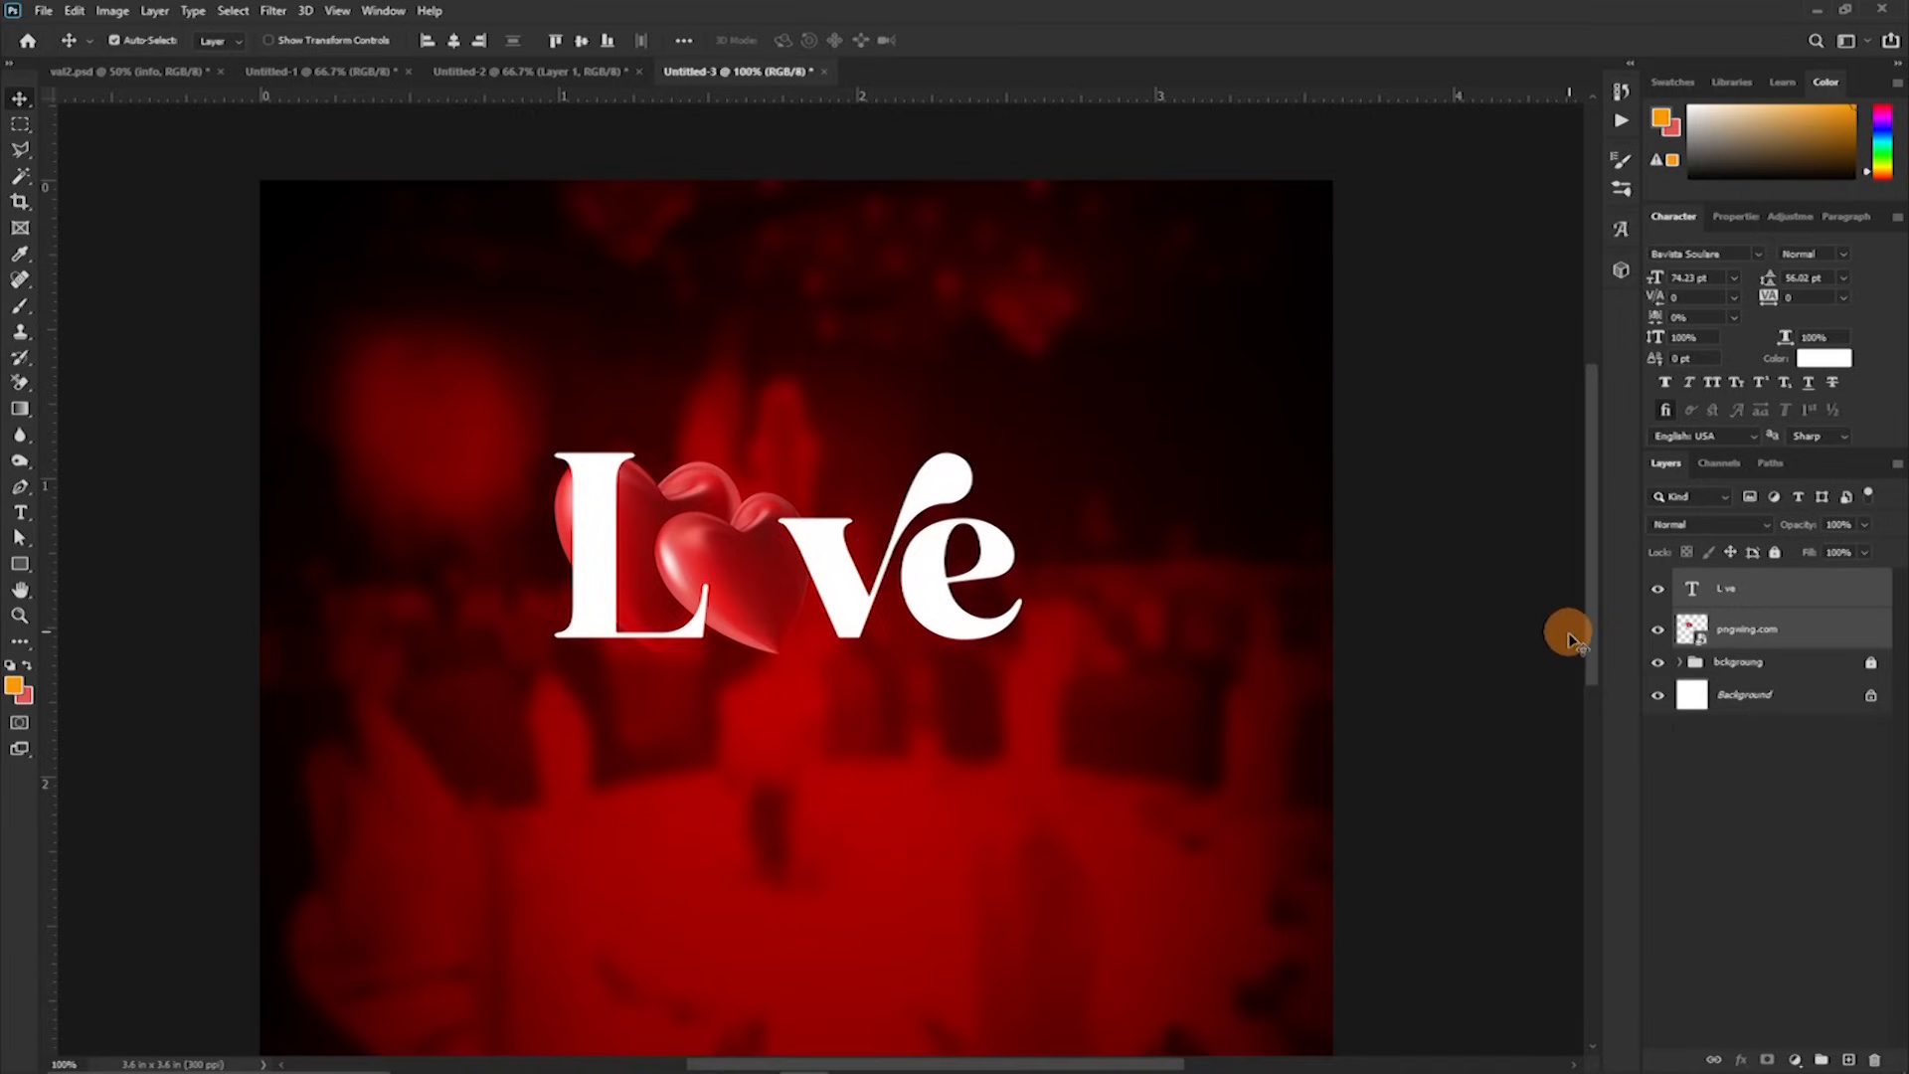
Step: Apply a black Hard Light drop shadow to the "L ve" text layer with 40% opacity and a 24 px size
key(ctrl+plus)
key(ctrl+plus)
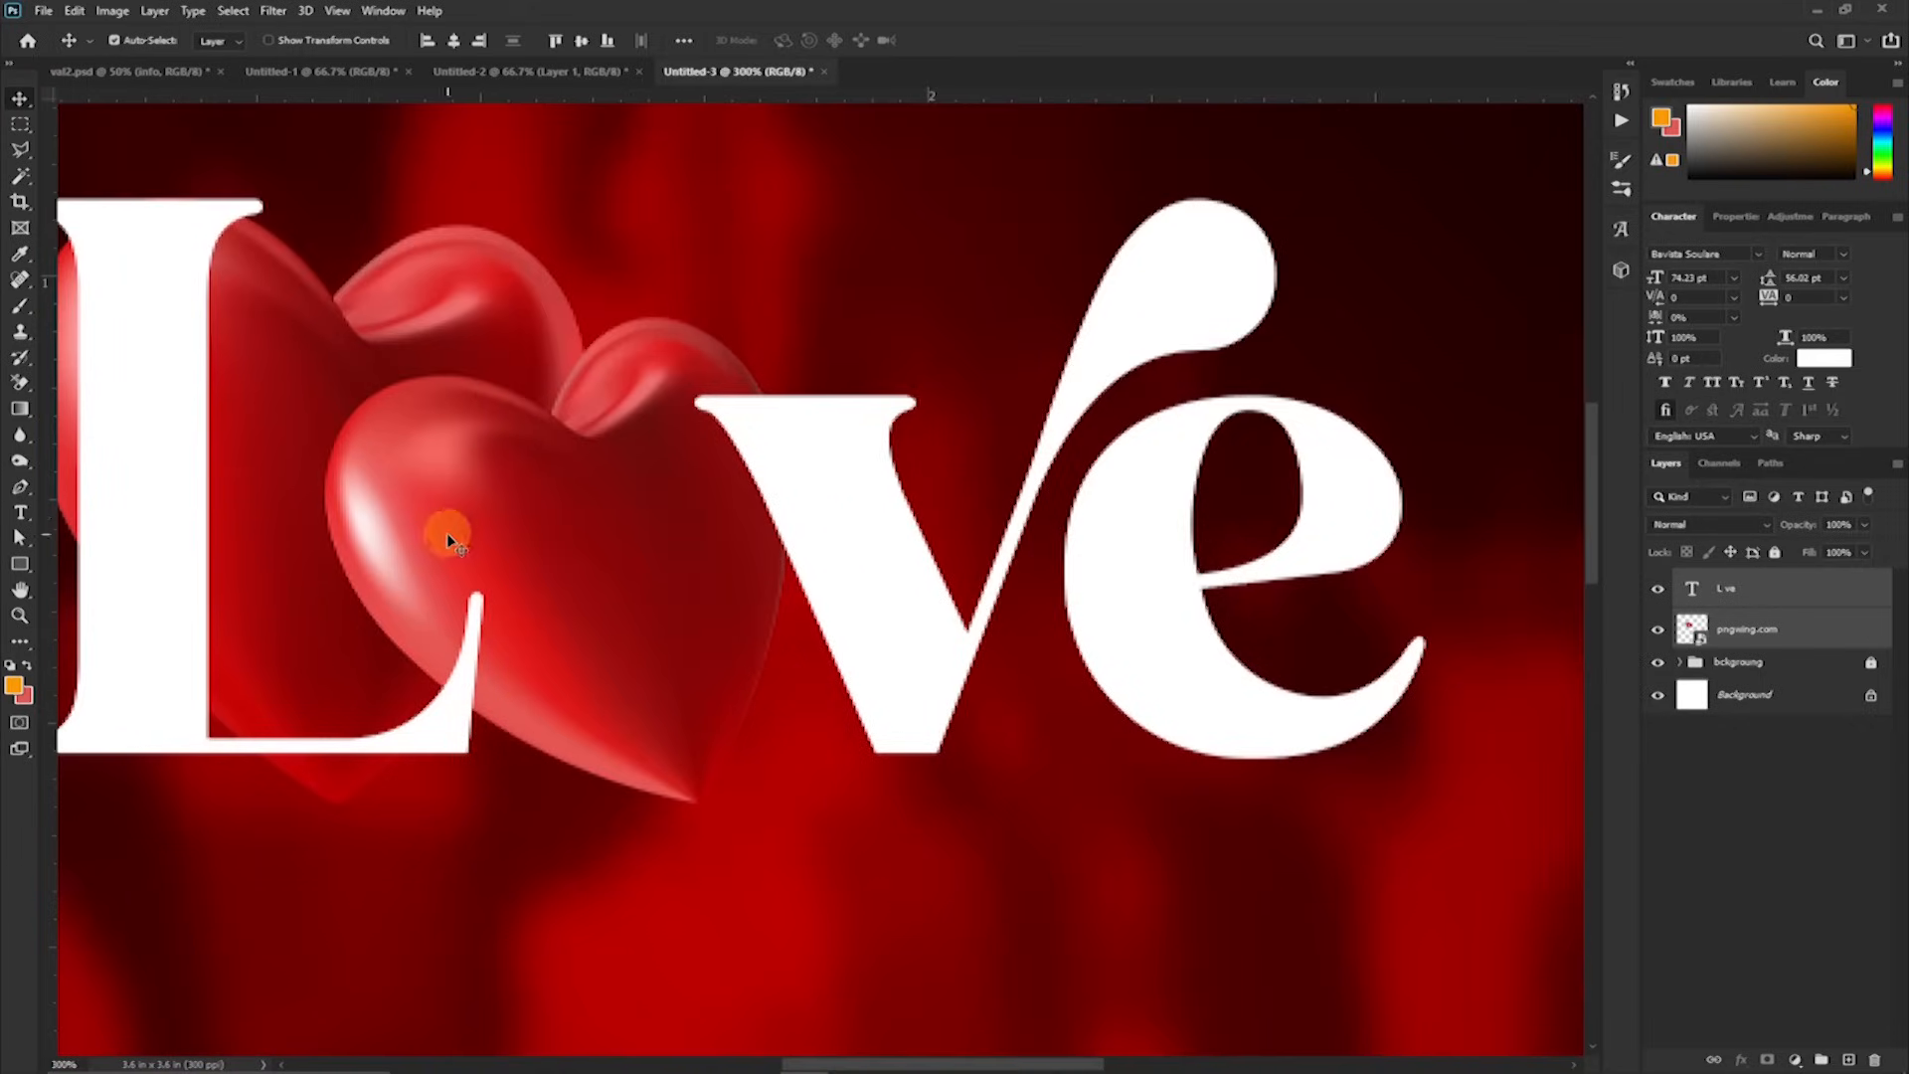
click(1837, 603)
double_click(1844, 603)
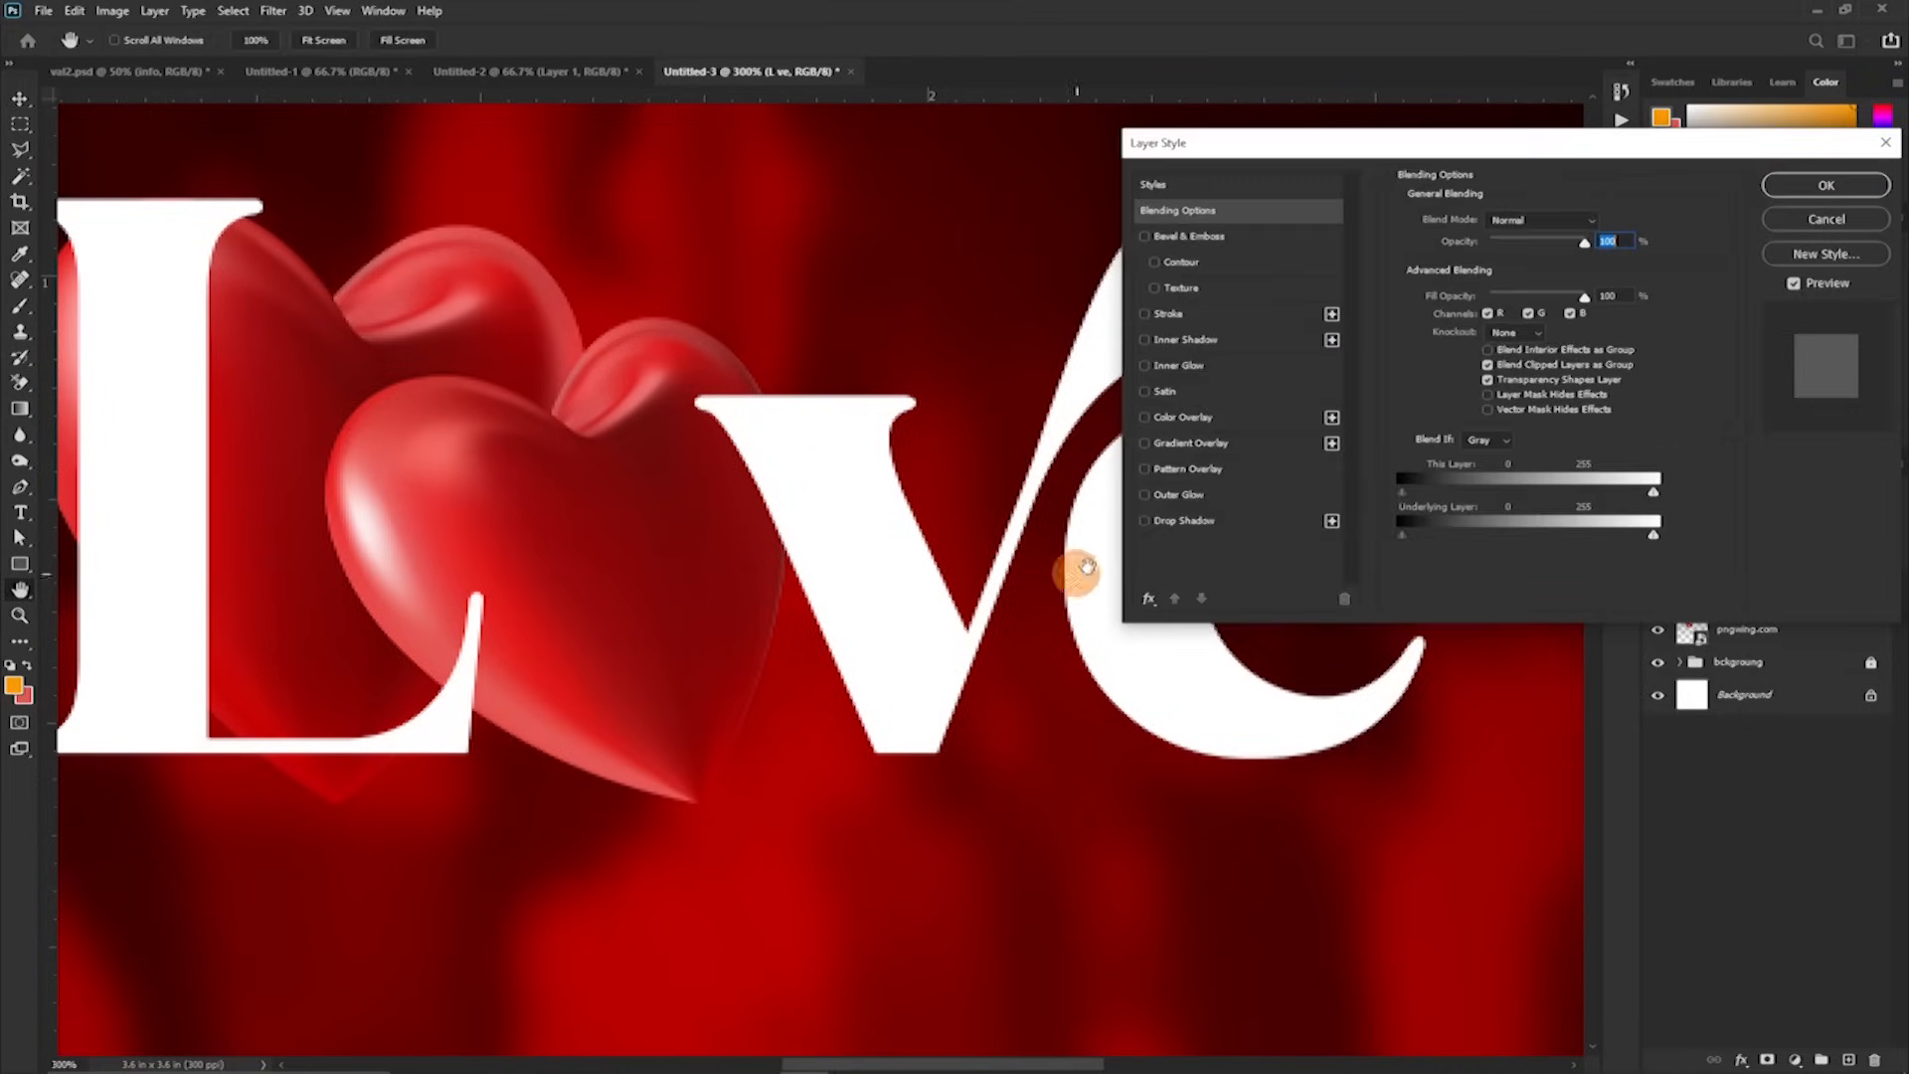
click(1144, 521)
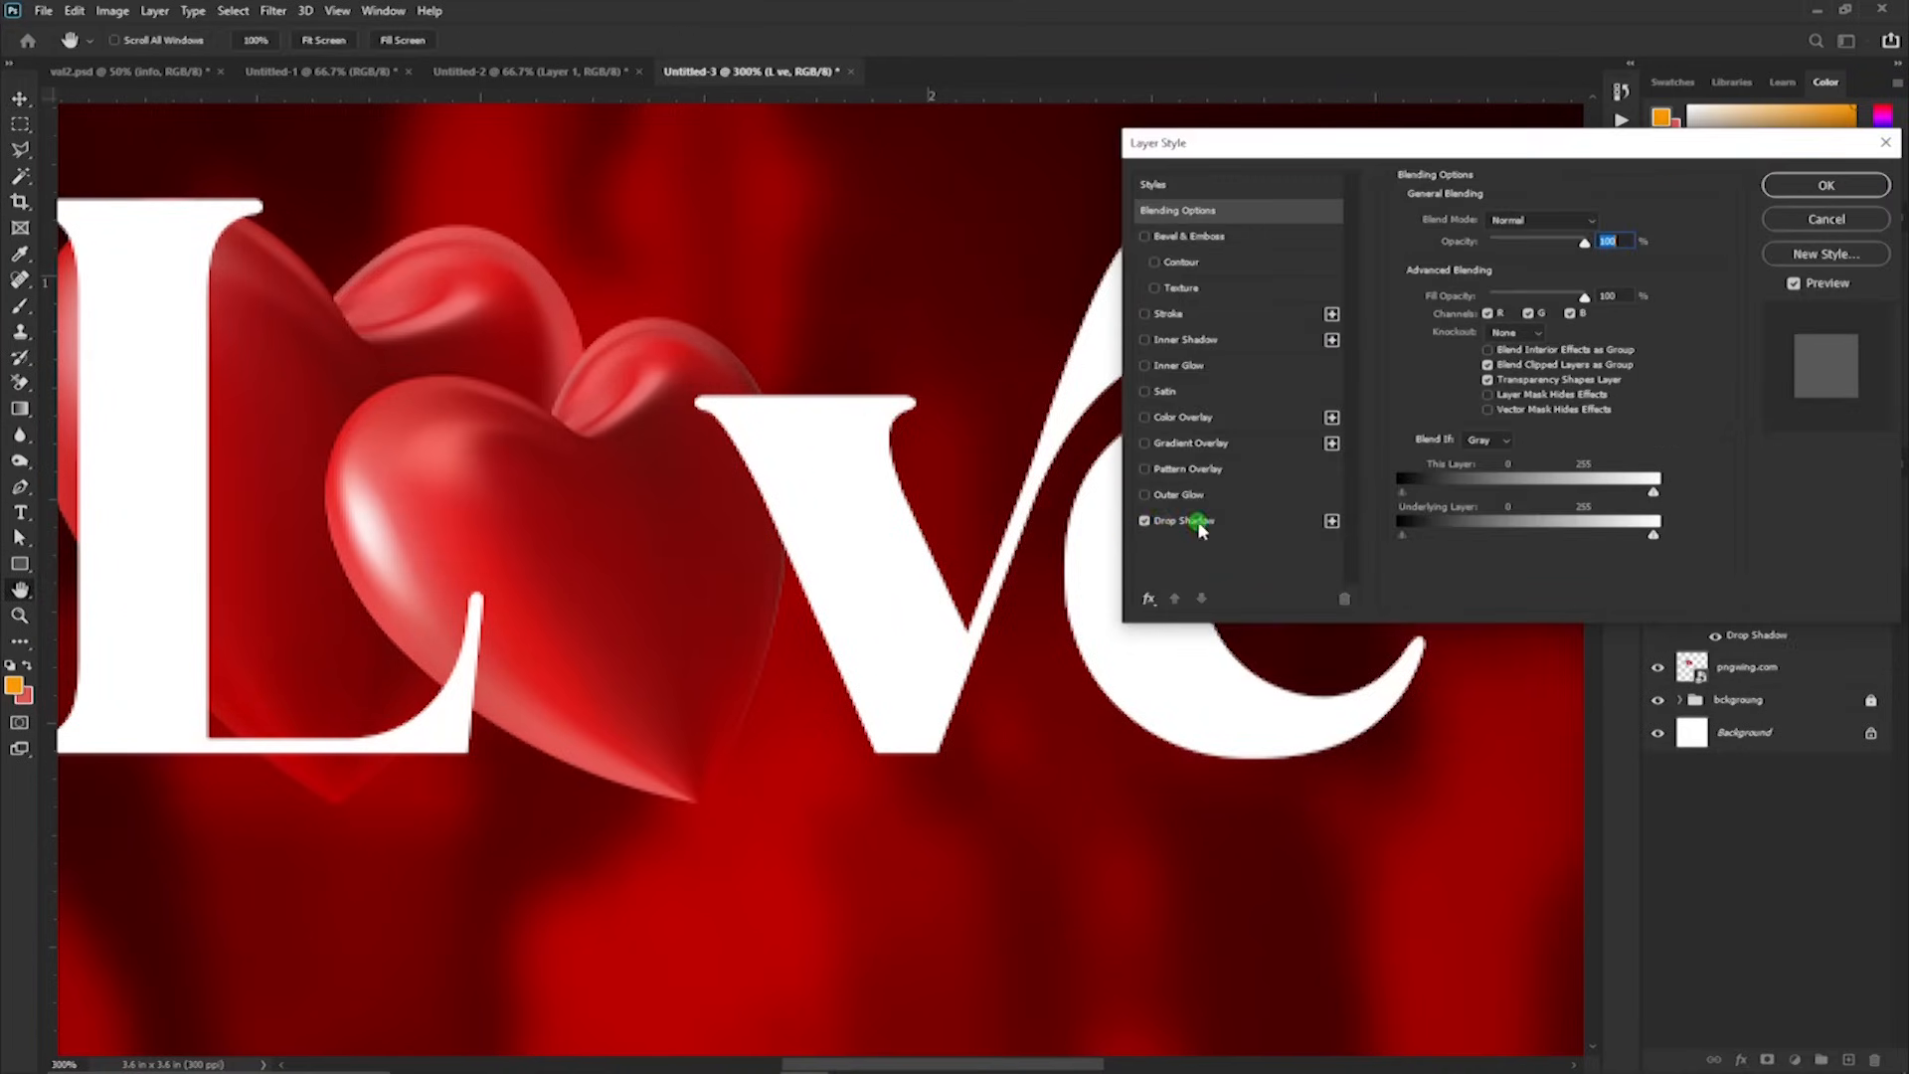
click(1198, 527)
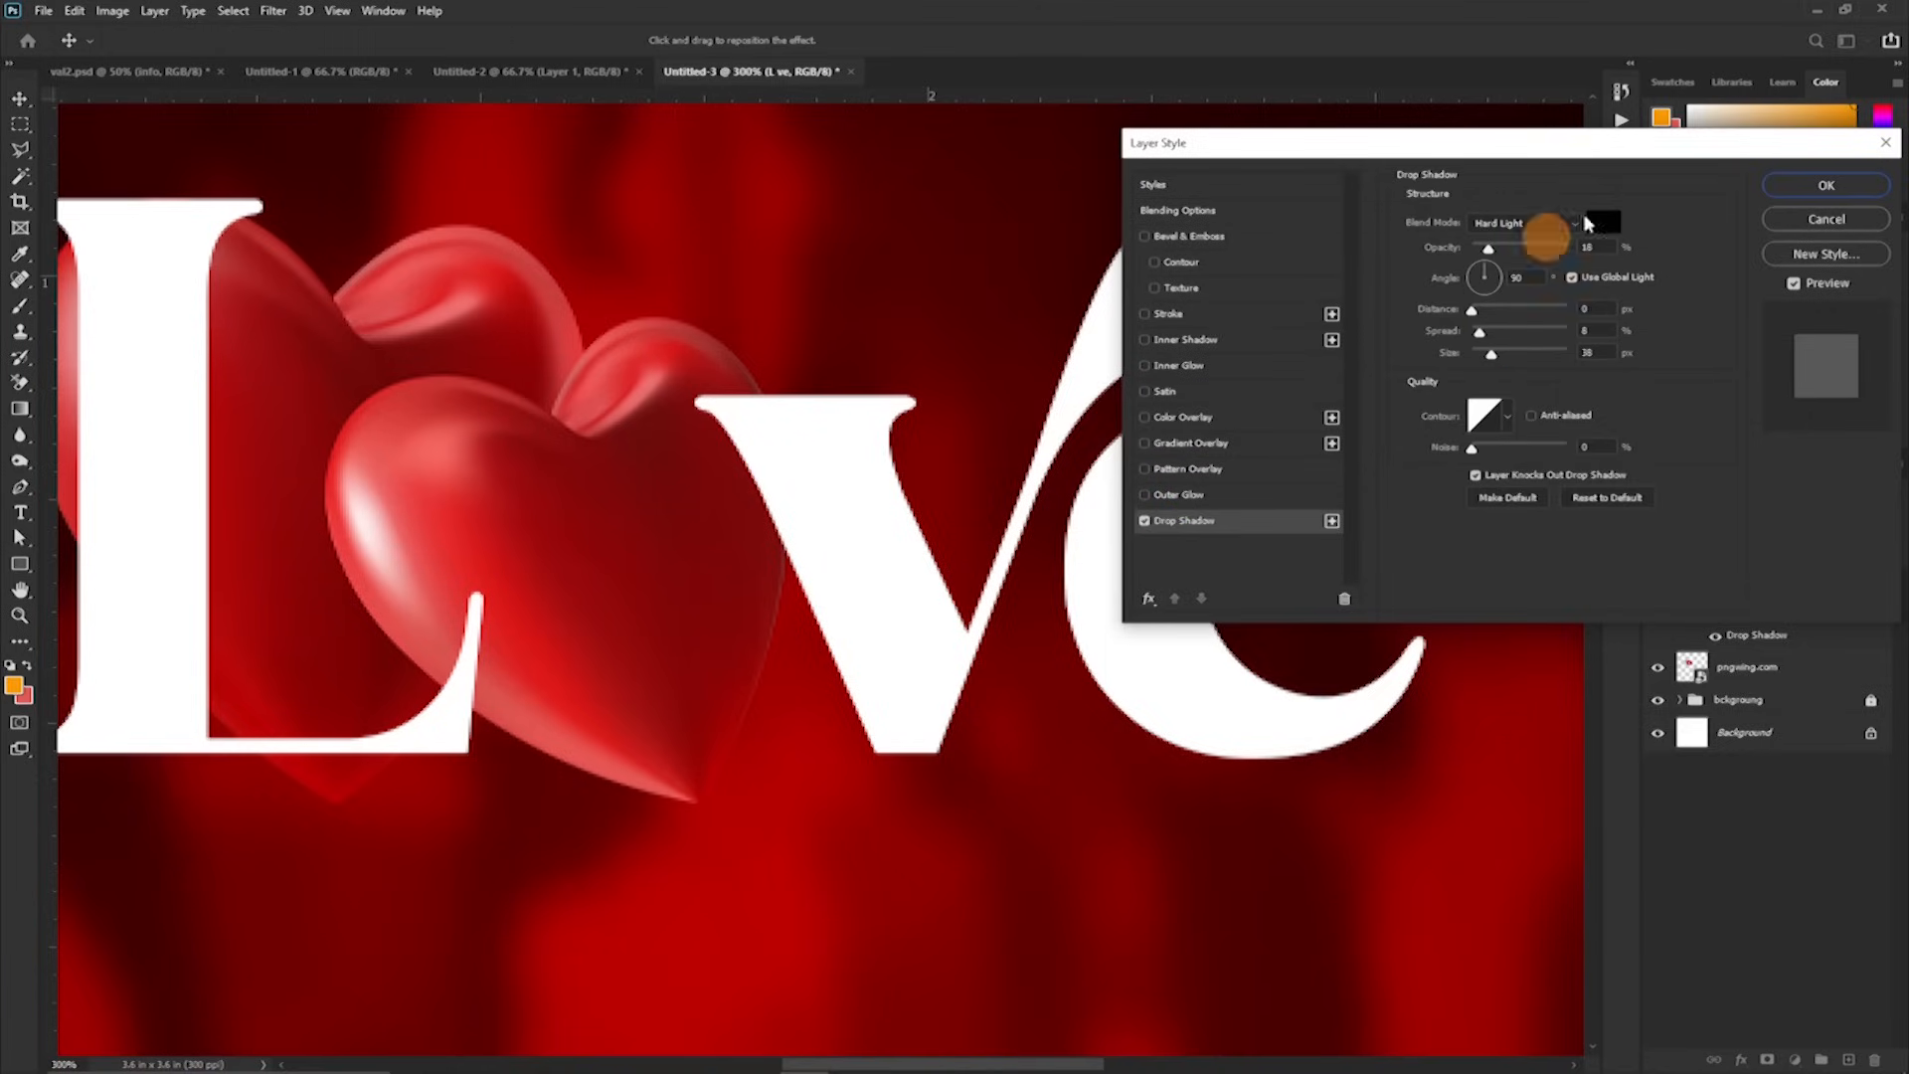
click(1509, 250)
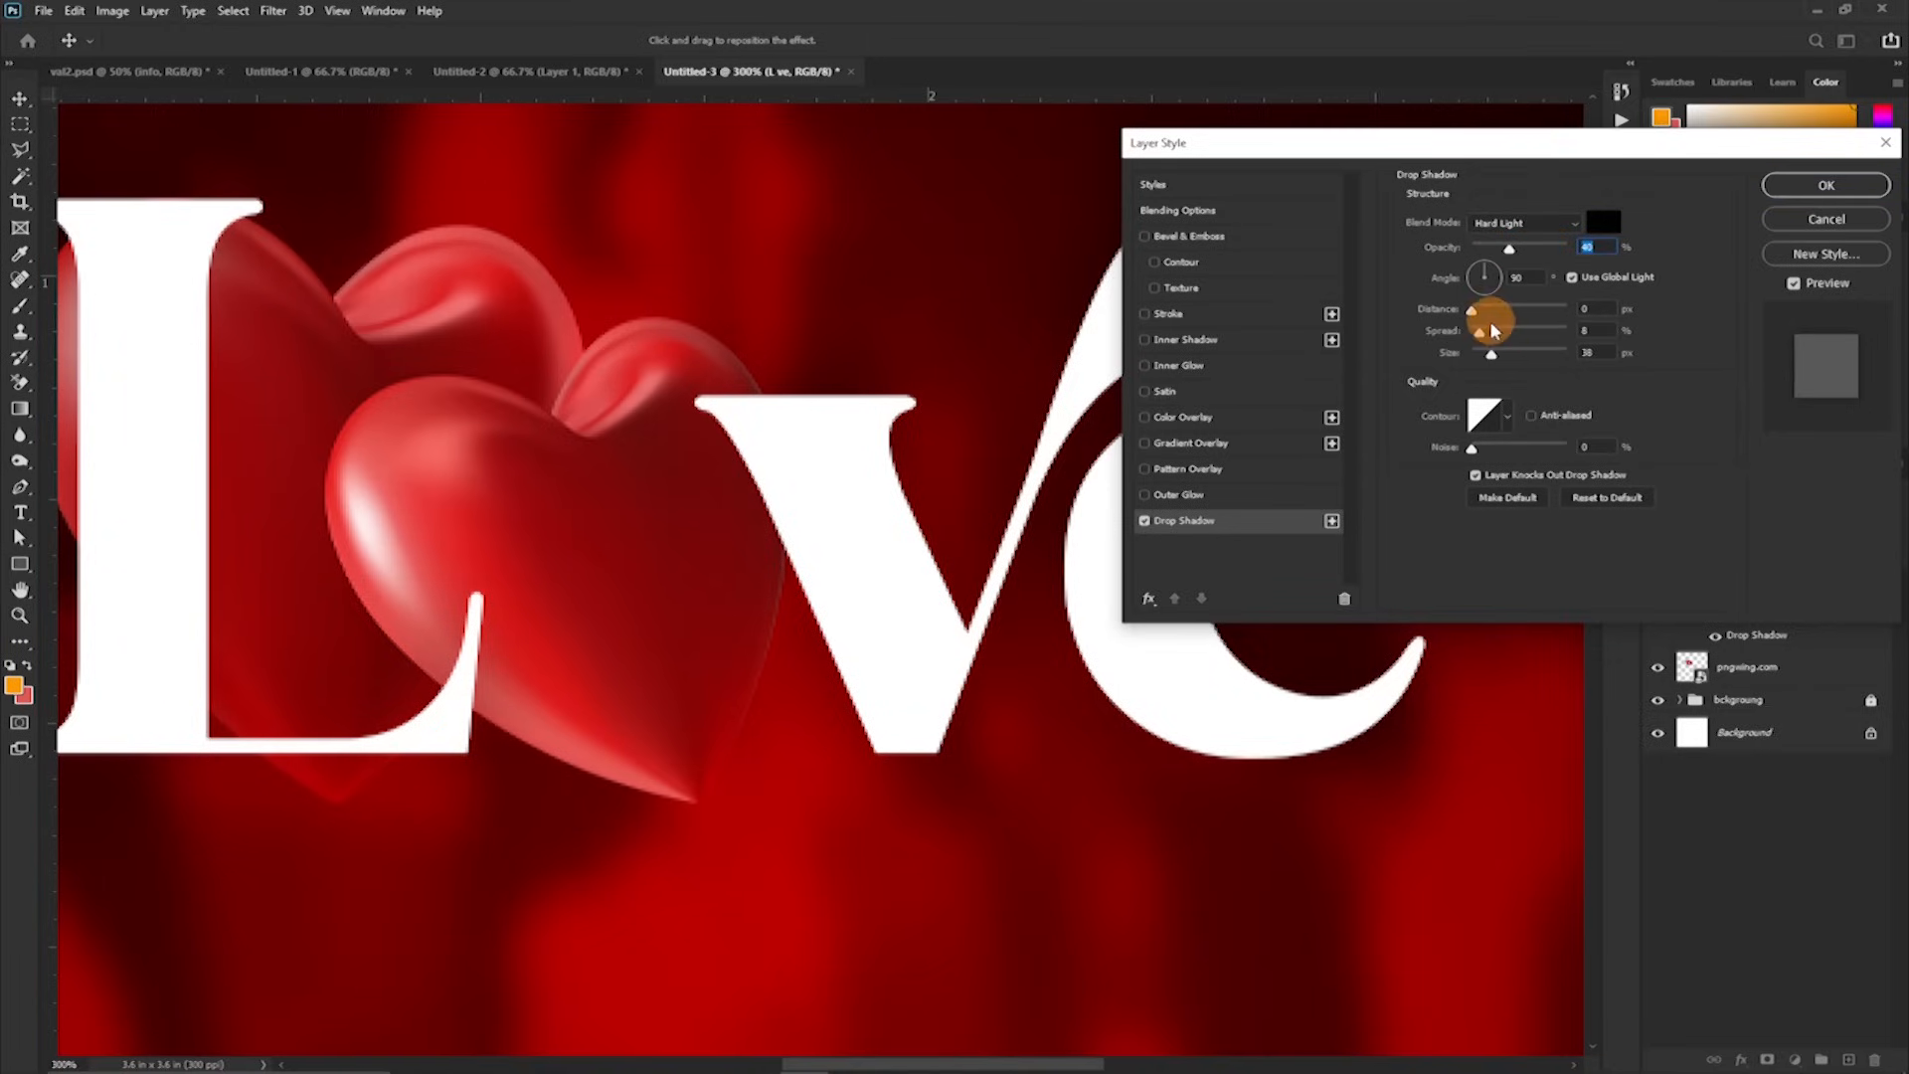
drag(1492, 353, 1488, 355)
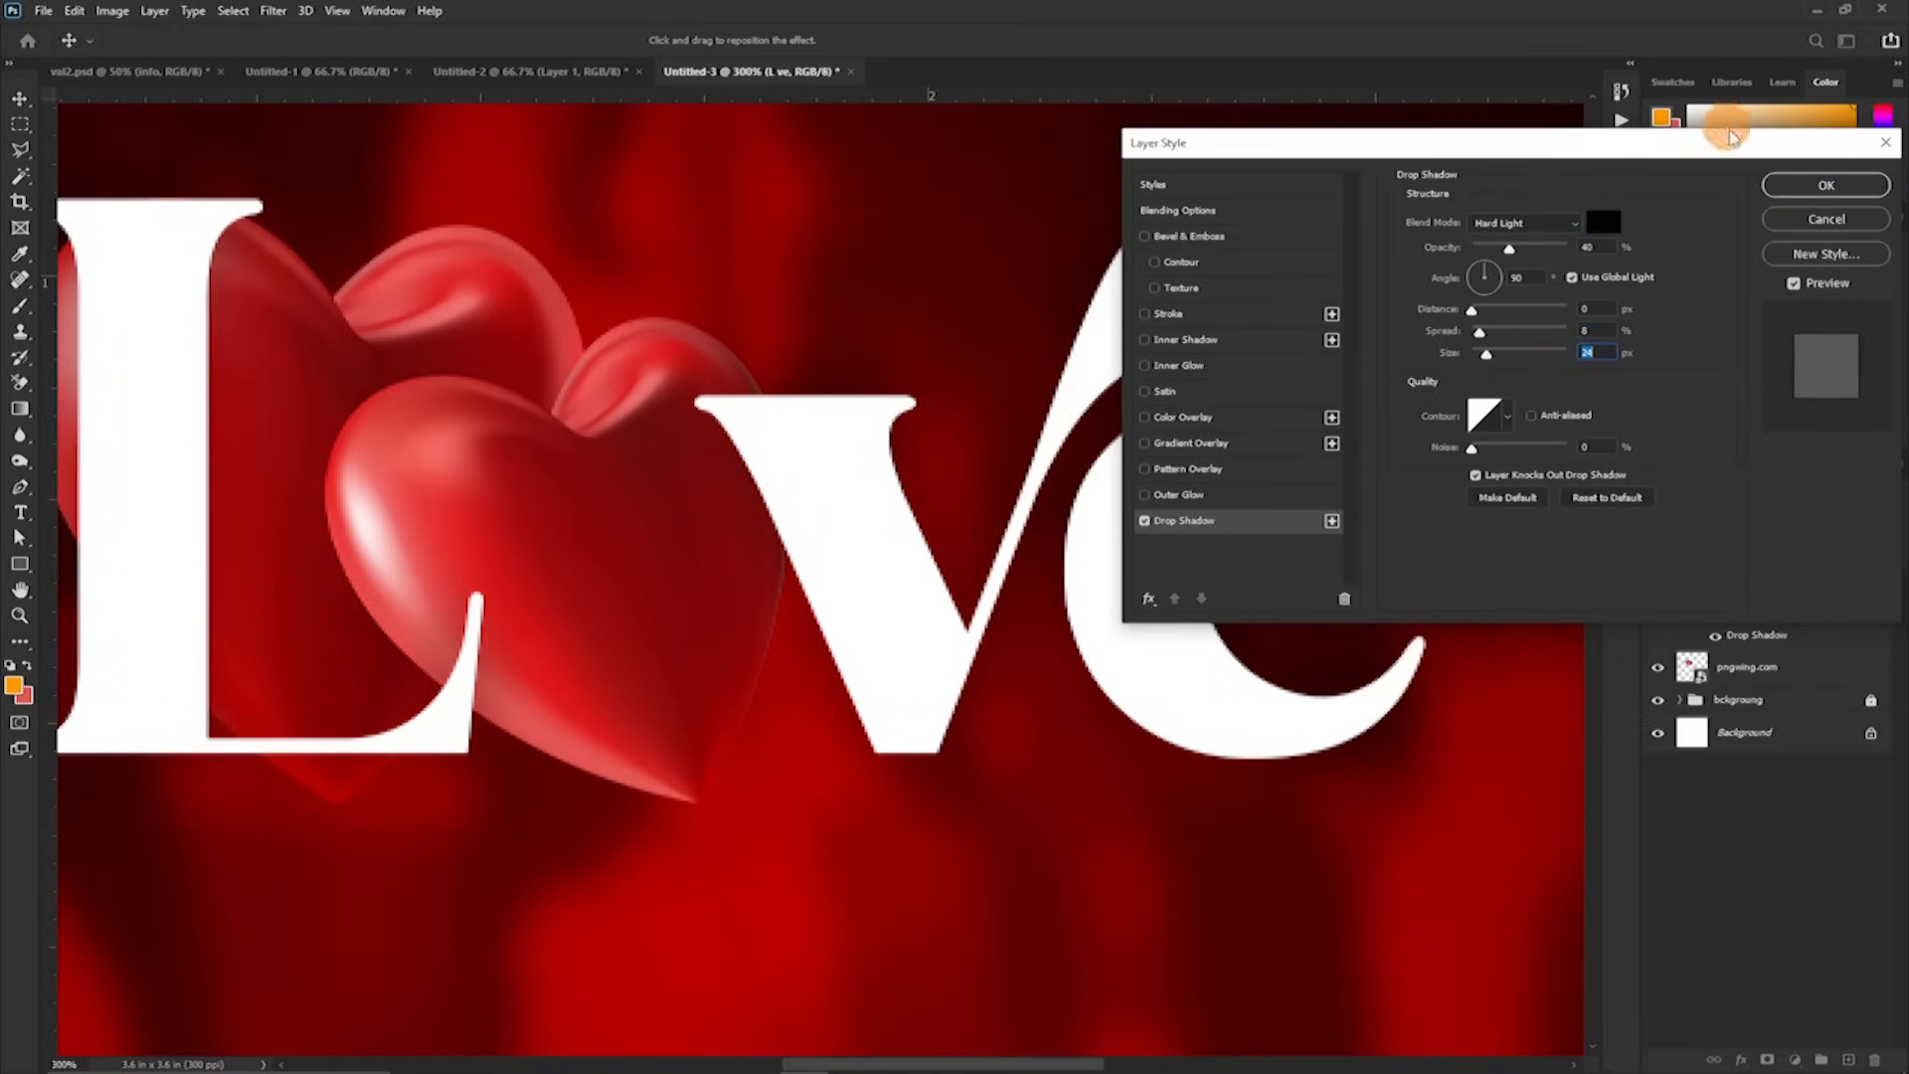
click(1814, 185)
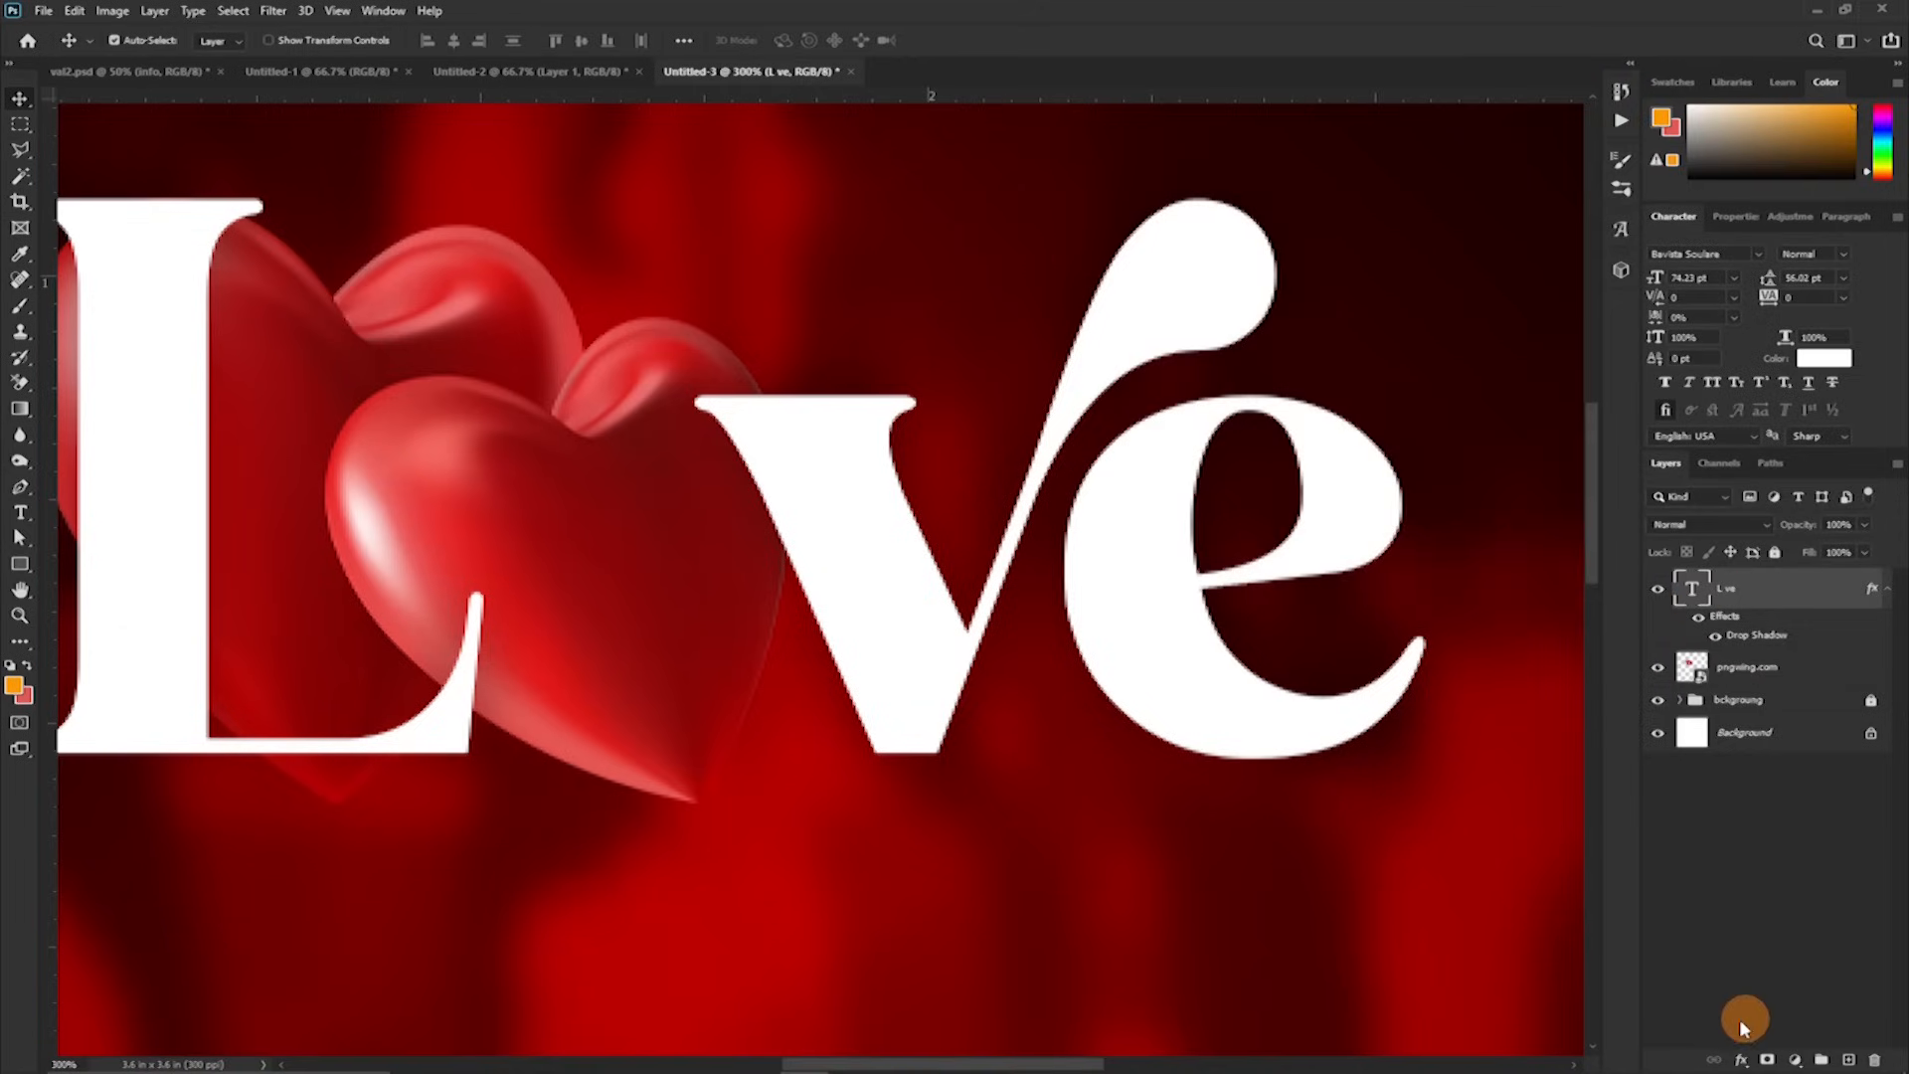
Step: Add a layer mask to the "L ve" text layer and ready a soft 30 px brush with black as the foreground colour
click(1768, 1058)
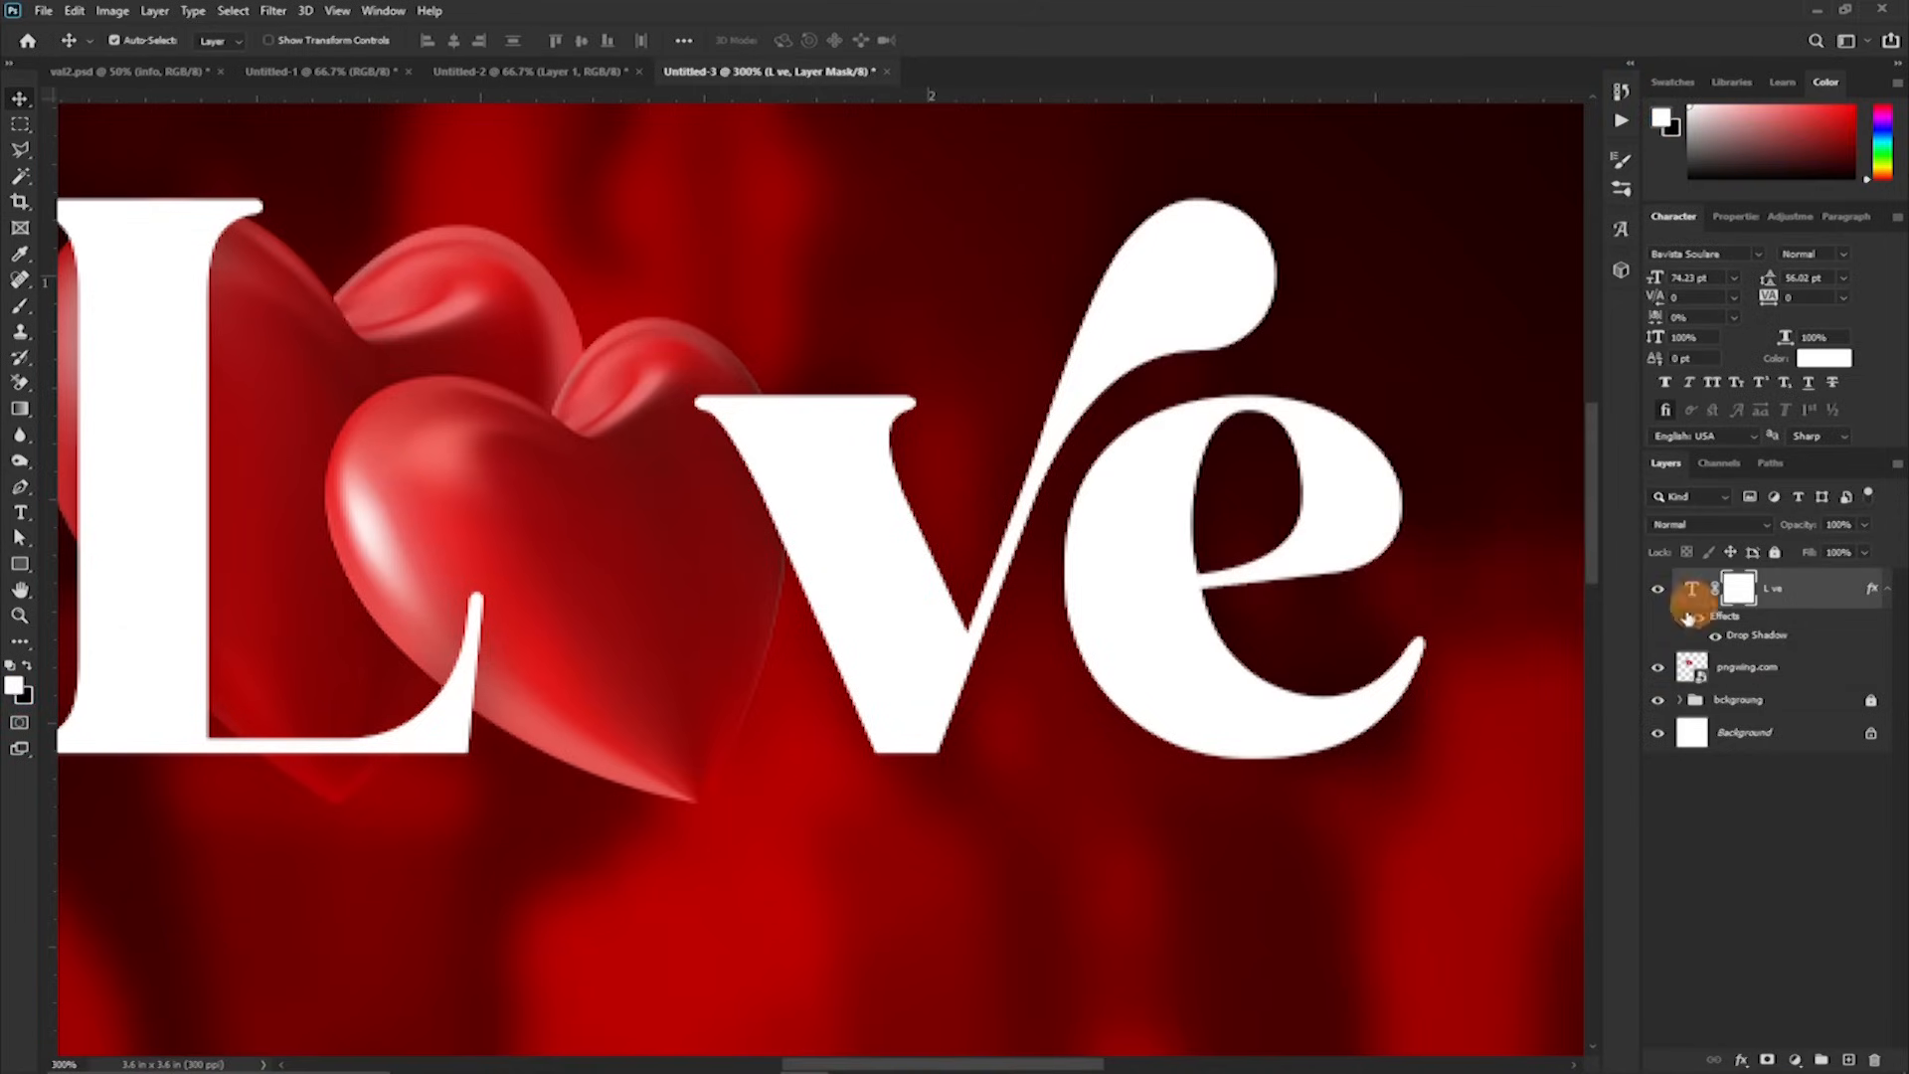
key(ctrl+plus)
key(ctrl+plus)
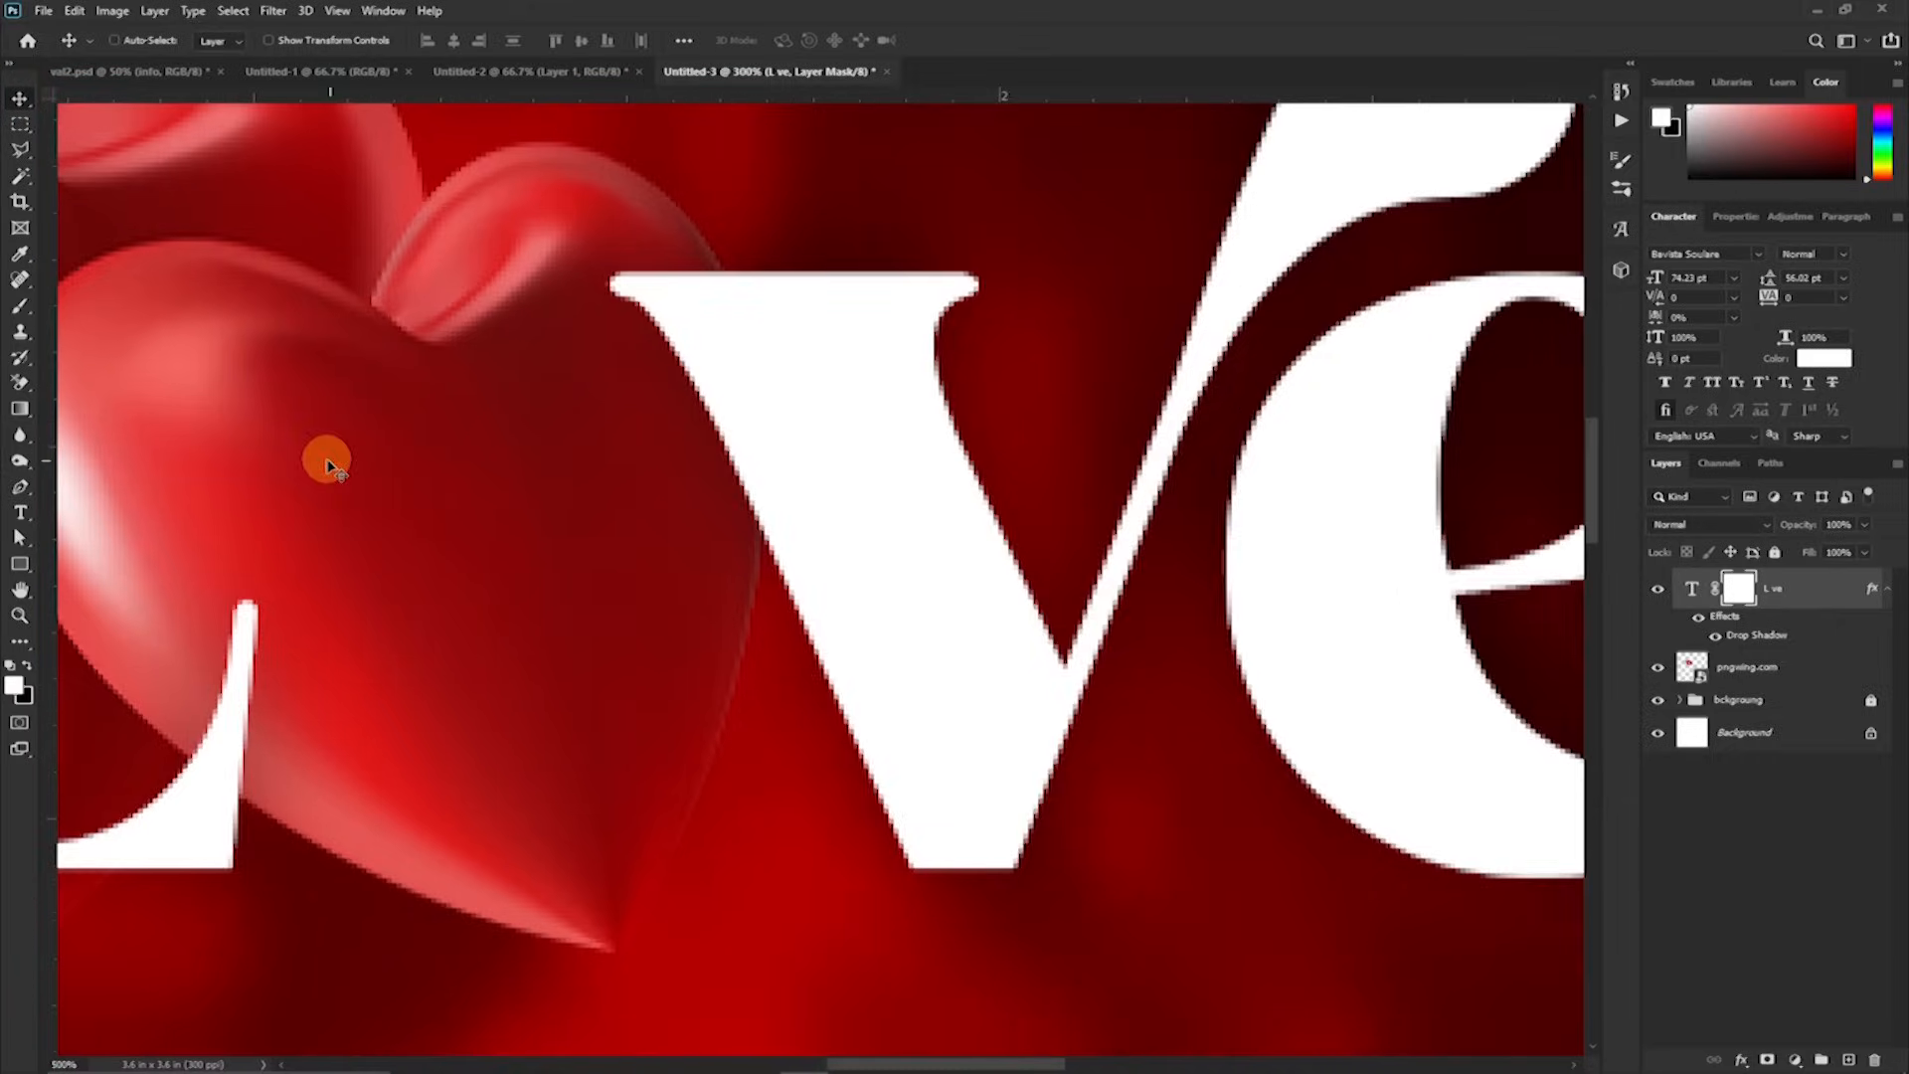
drag(379, 576, 783, 402)
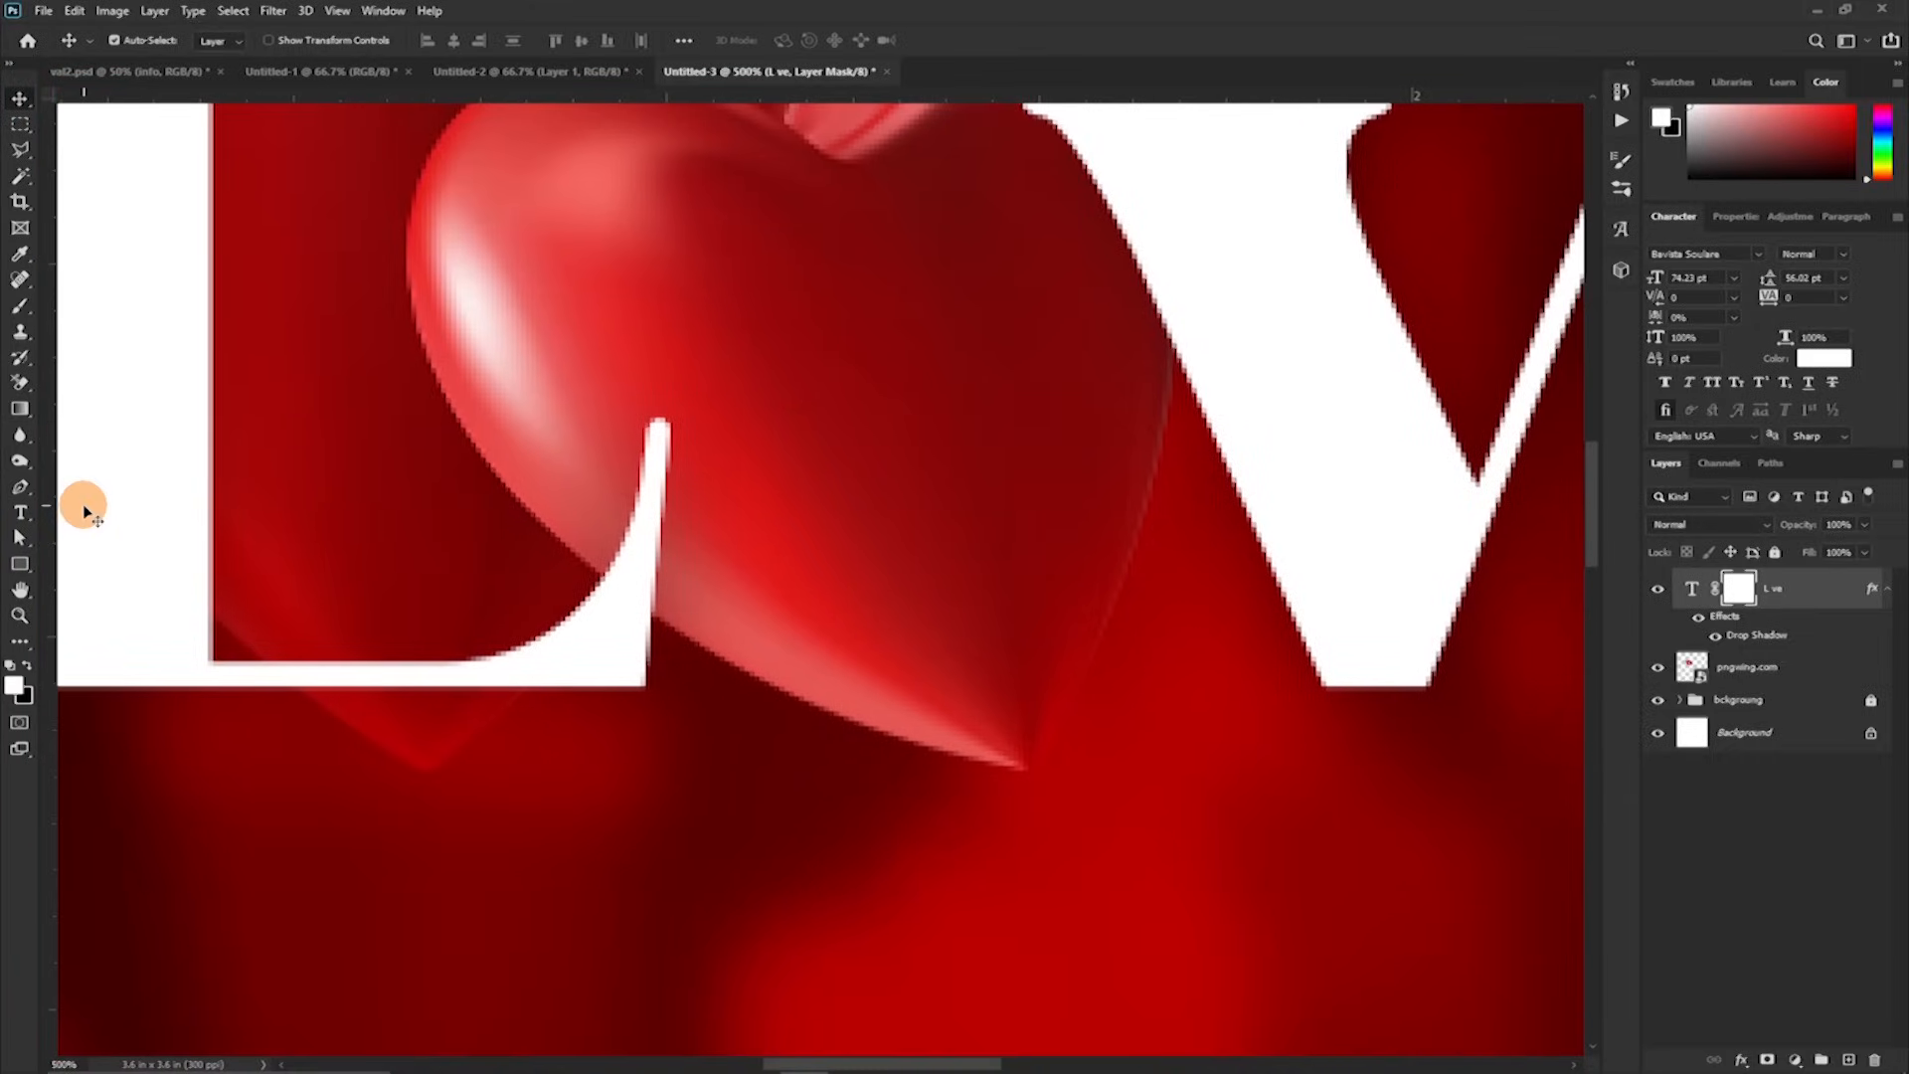
key(b)
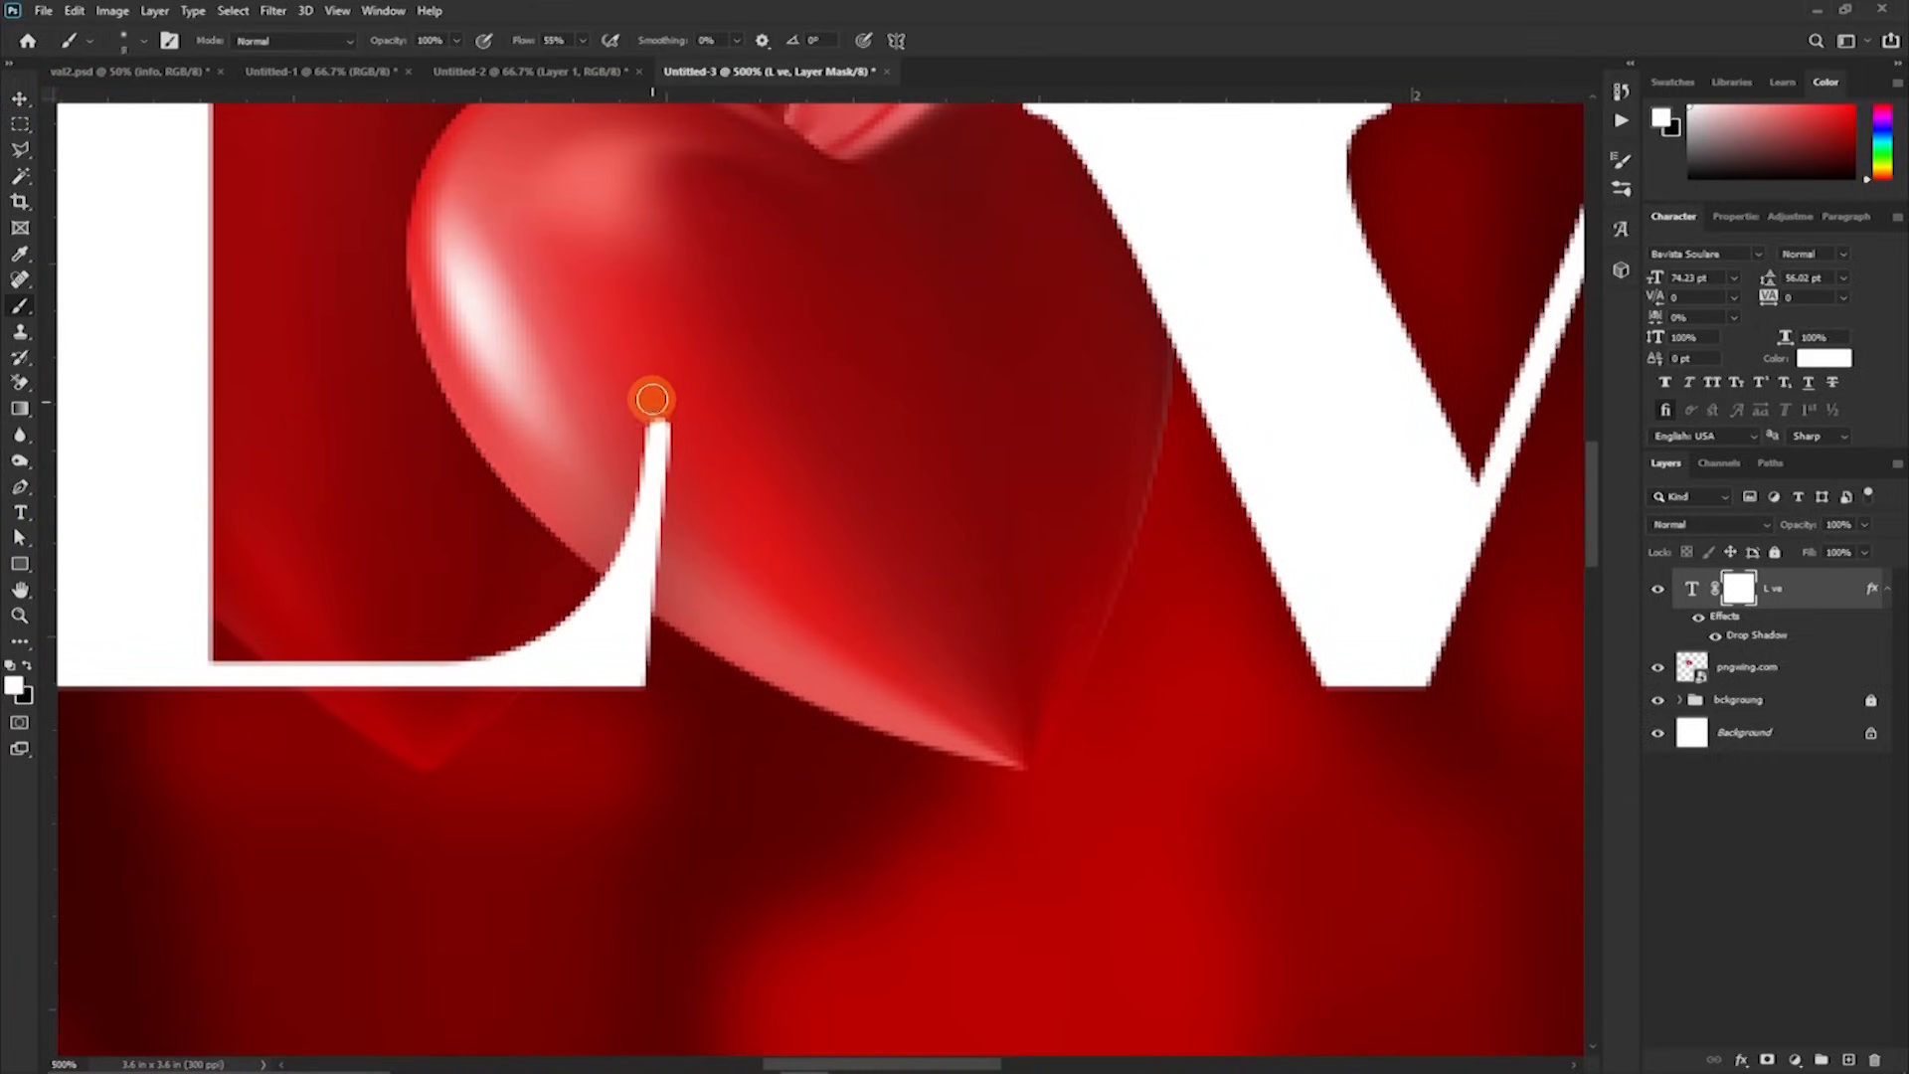
key(bracketright)
key(bracketright)
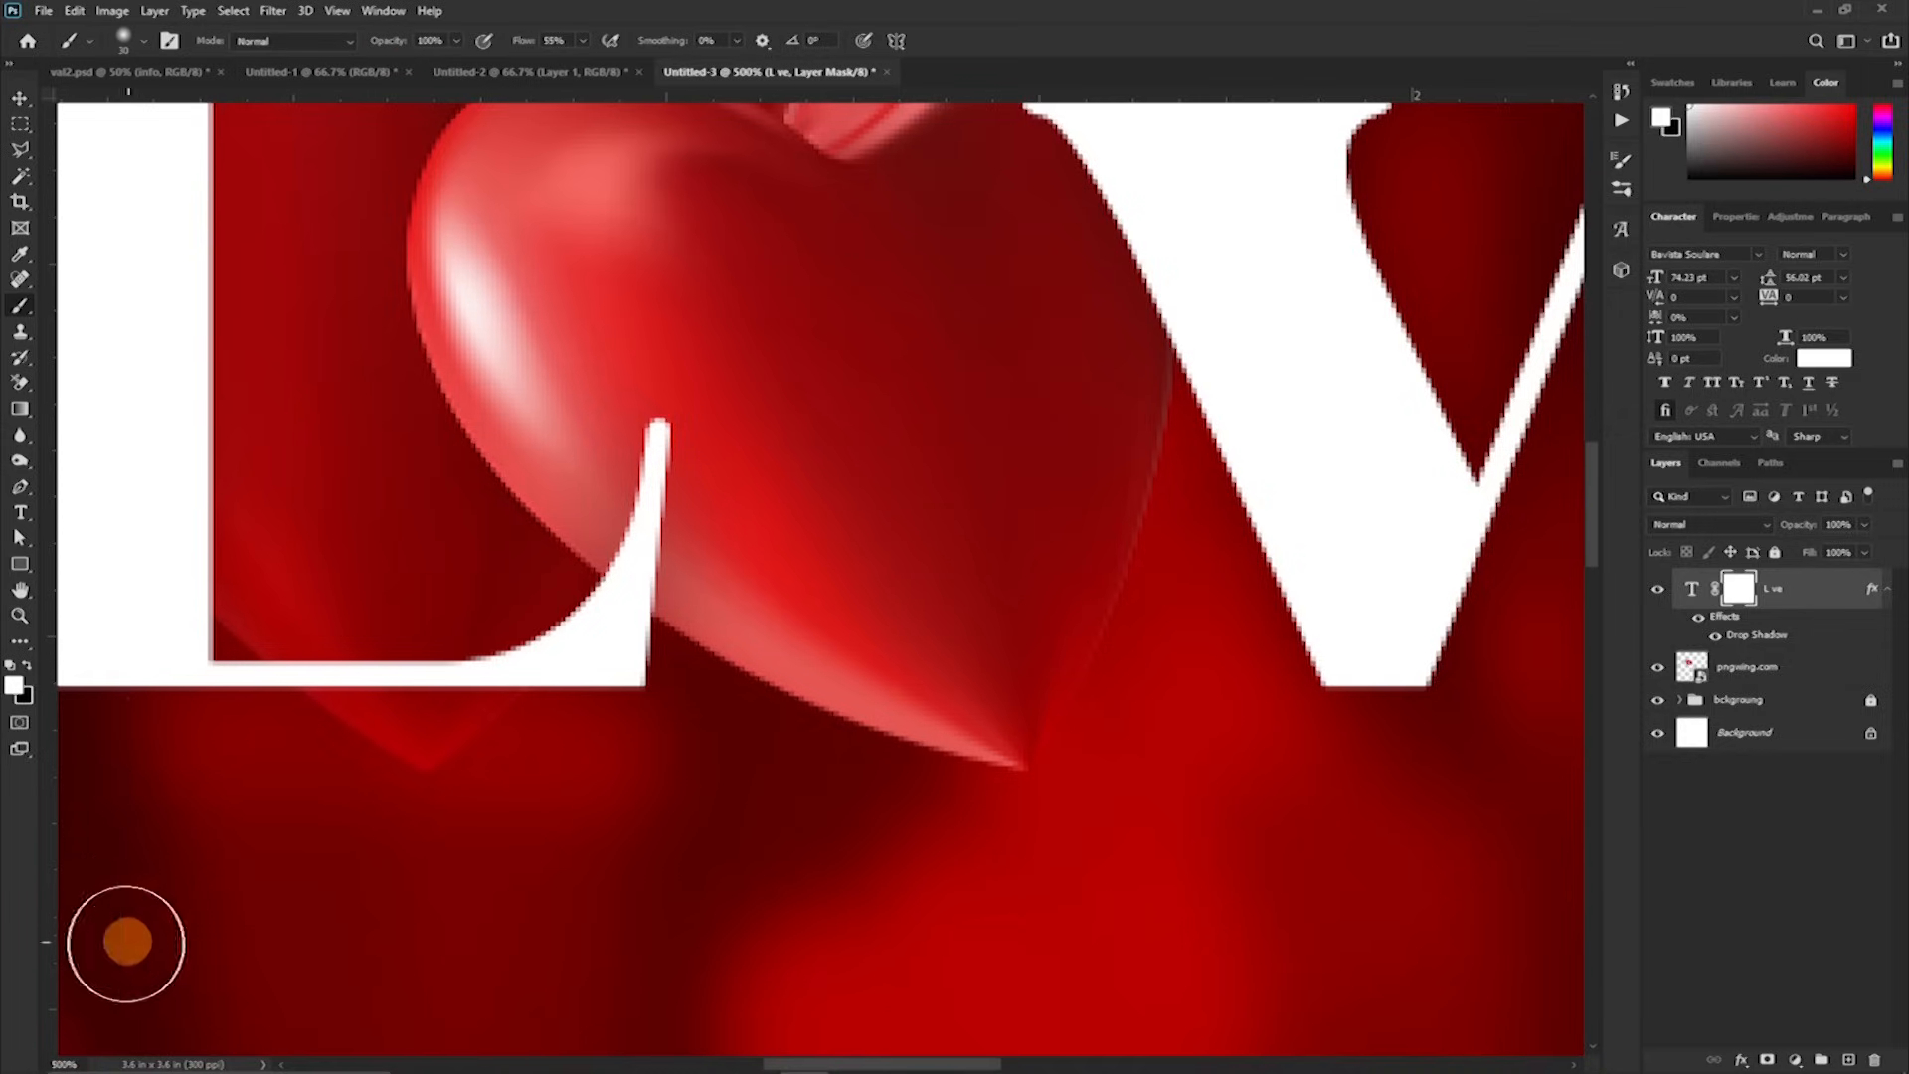
click(26, 667)
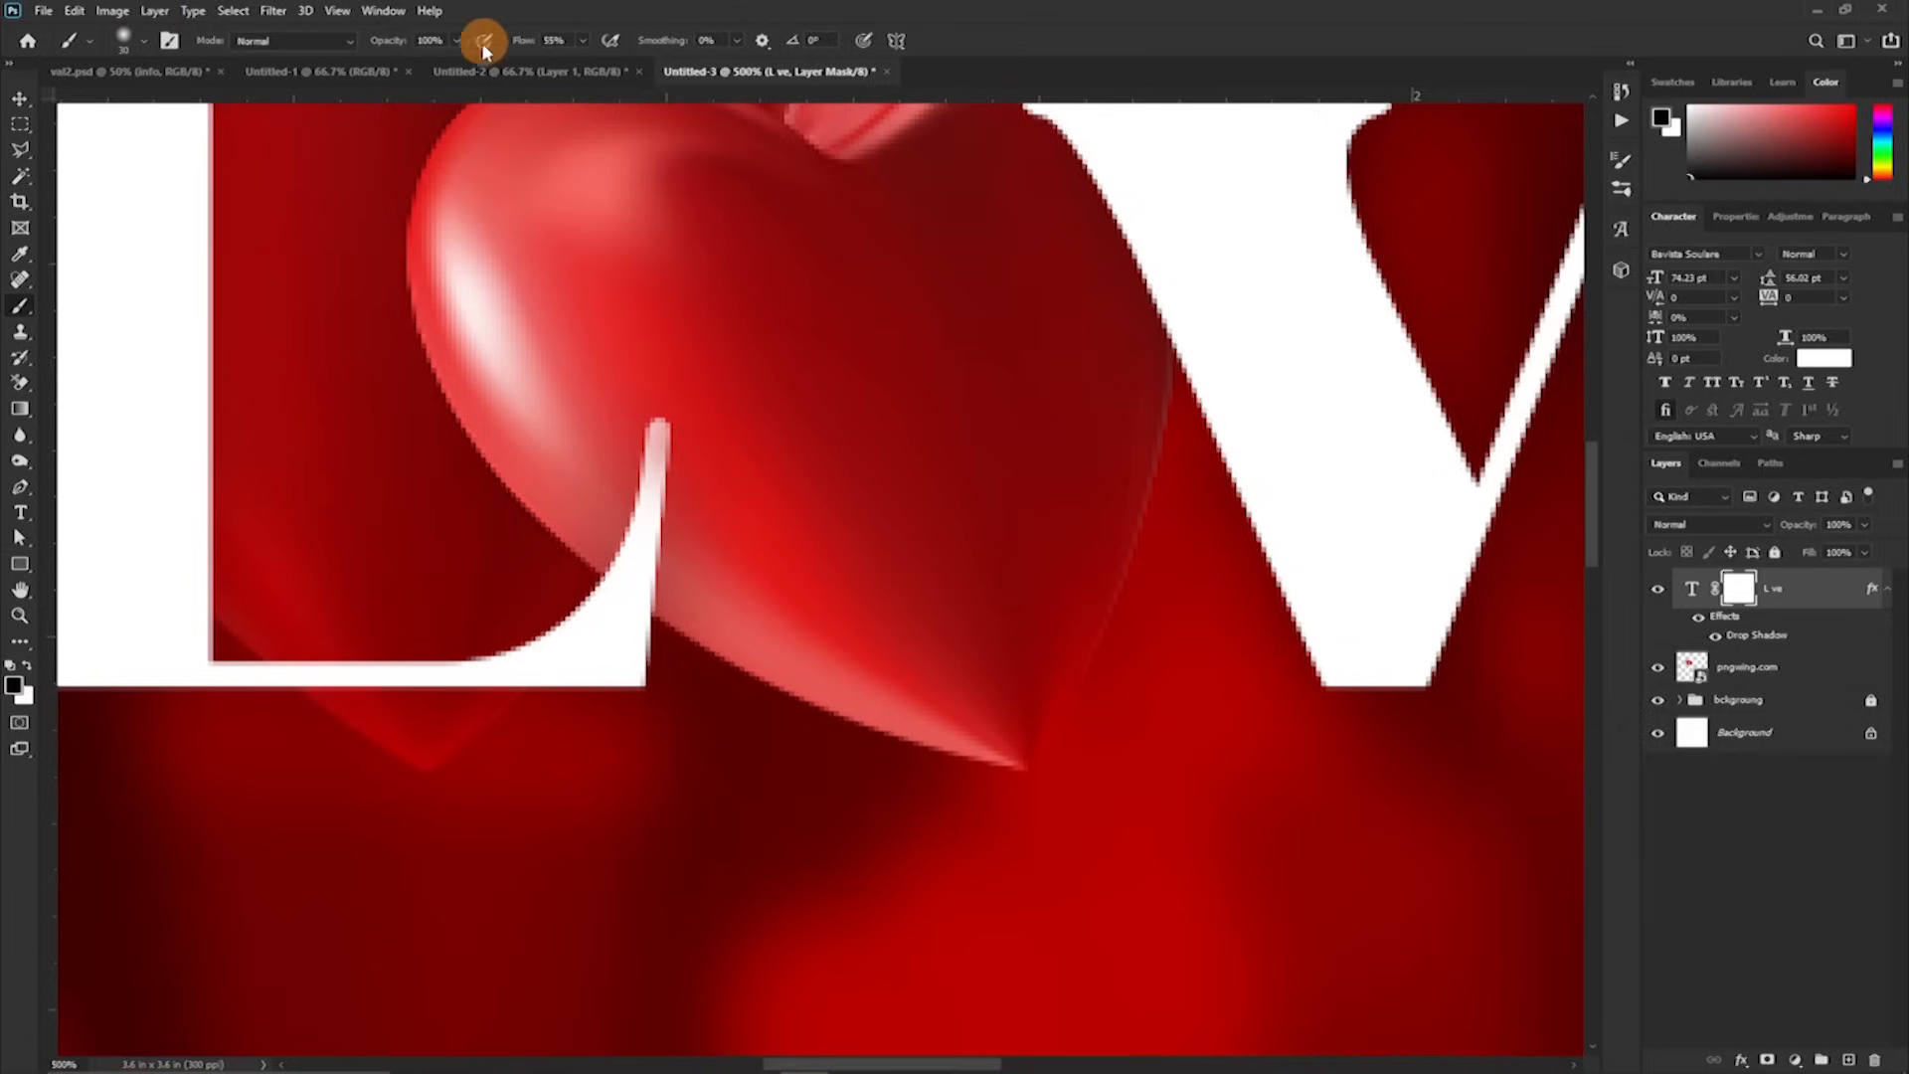
Step: Paint black on the text mask to hide the L's upturned tip where it overlaps the front heart, using a smaller brush along the heart's edge
mouse_move(929, 528)
mouse_down()
mouse_move(780, 481)
mouse_move(605, 375)
mouse_move(701, 527)
mouse_move(682, 511)
mouse_up()
drag(758, 584, 745, 566)
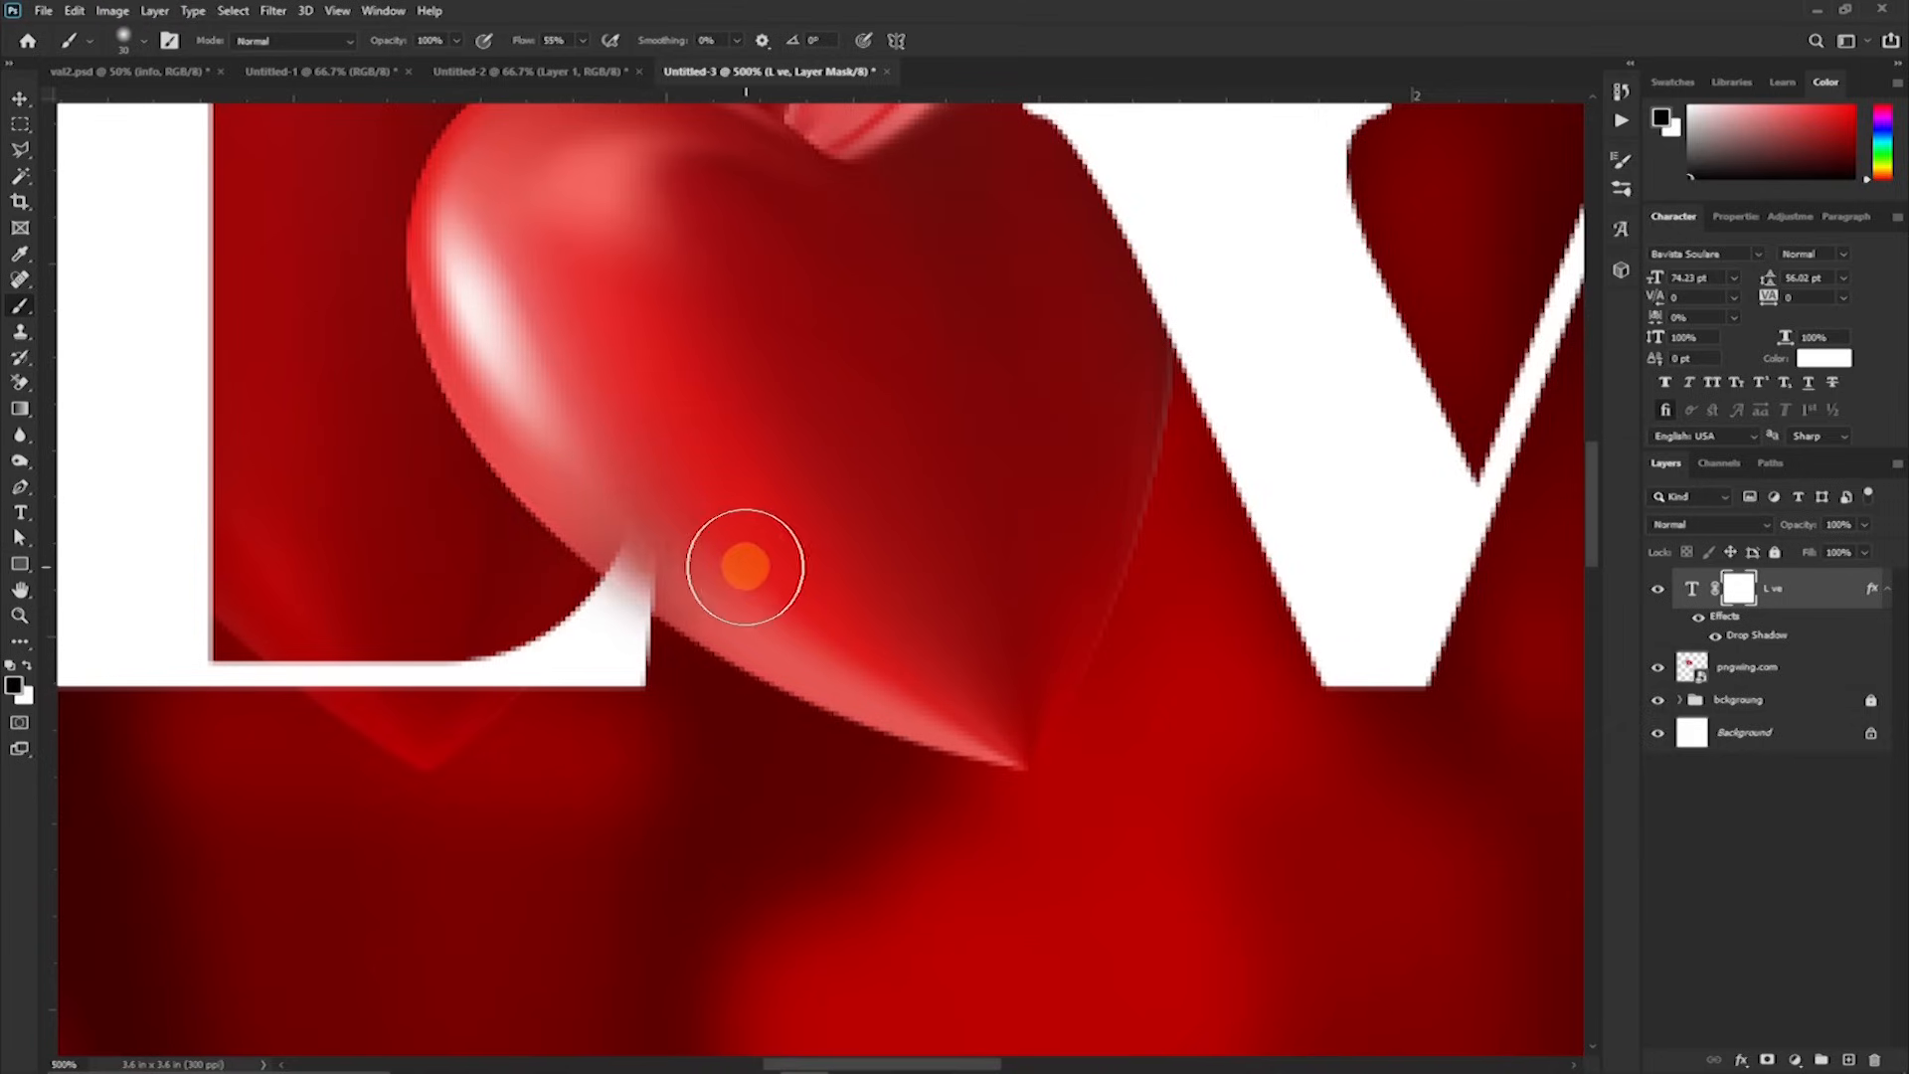
key(bracketleft)
key(bracketleft)
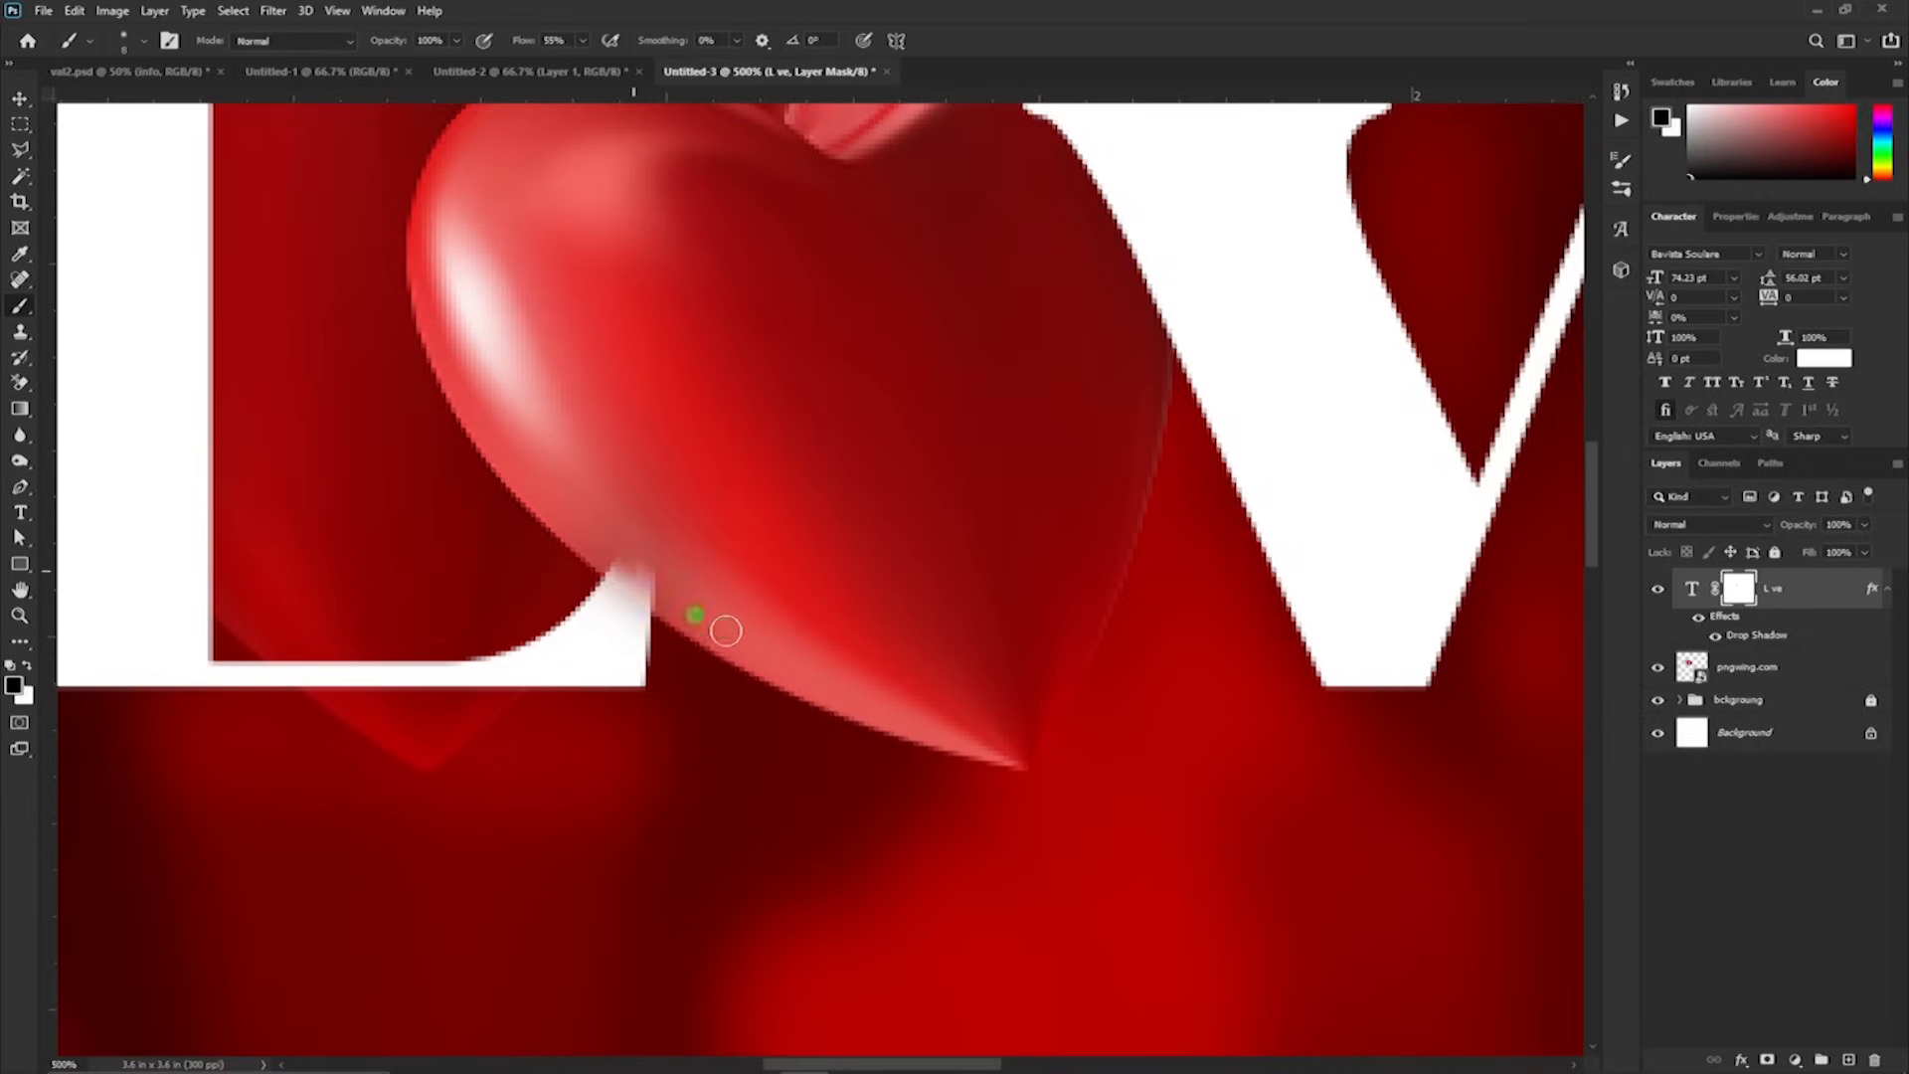
drag(738, 618, 599, 542)
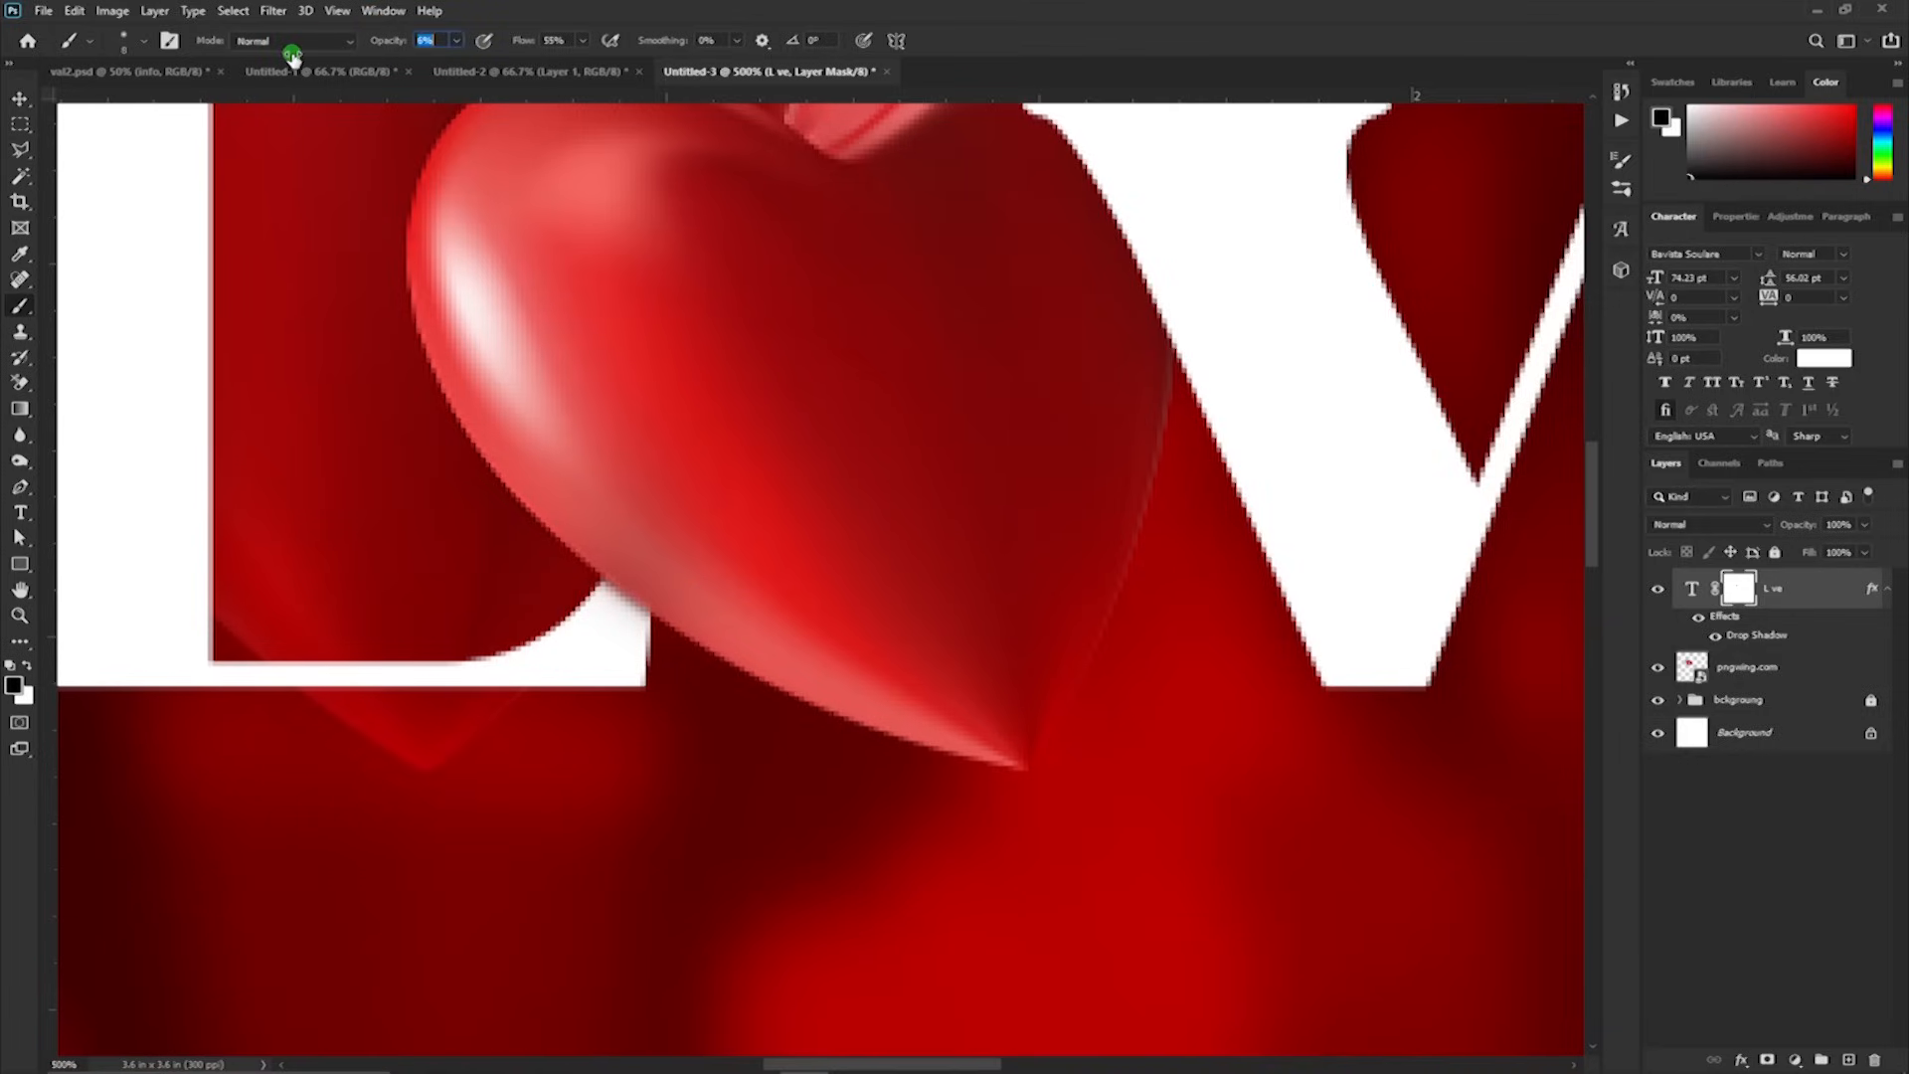
Step: Softly shade the L's cut end beside the front heart by painting its mask with a 30 px black brush at 7% opacity
key(bracketright)
key(bracketright)
key(bracketright)
key(bracketright)
key(bracketright)
key(bracketright)
click(635, 574)
mouse_move(634, 574)
mouse_down()
mouse_move(697, 548)
mouse_move(610, 580)
mouse_move(717, 564)
mouse_move(607, 560)
mouse_move(701, 598)
mouse_move(580, 552)
mouse_move(654, 571)
mouse_move(683, 494)
mouse_move(665, 529)
mouse_move(632, 486)
mouse_up()
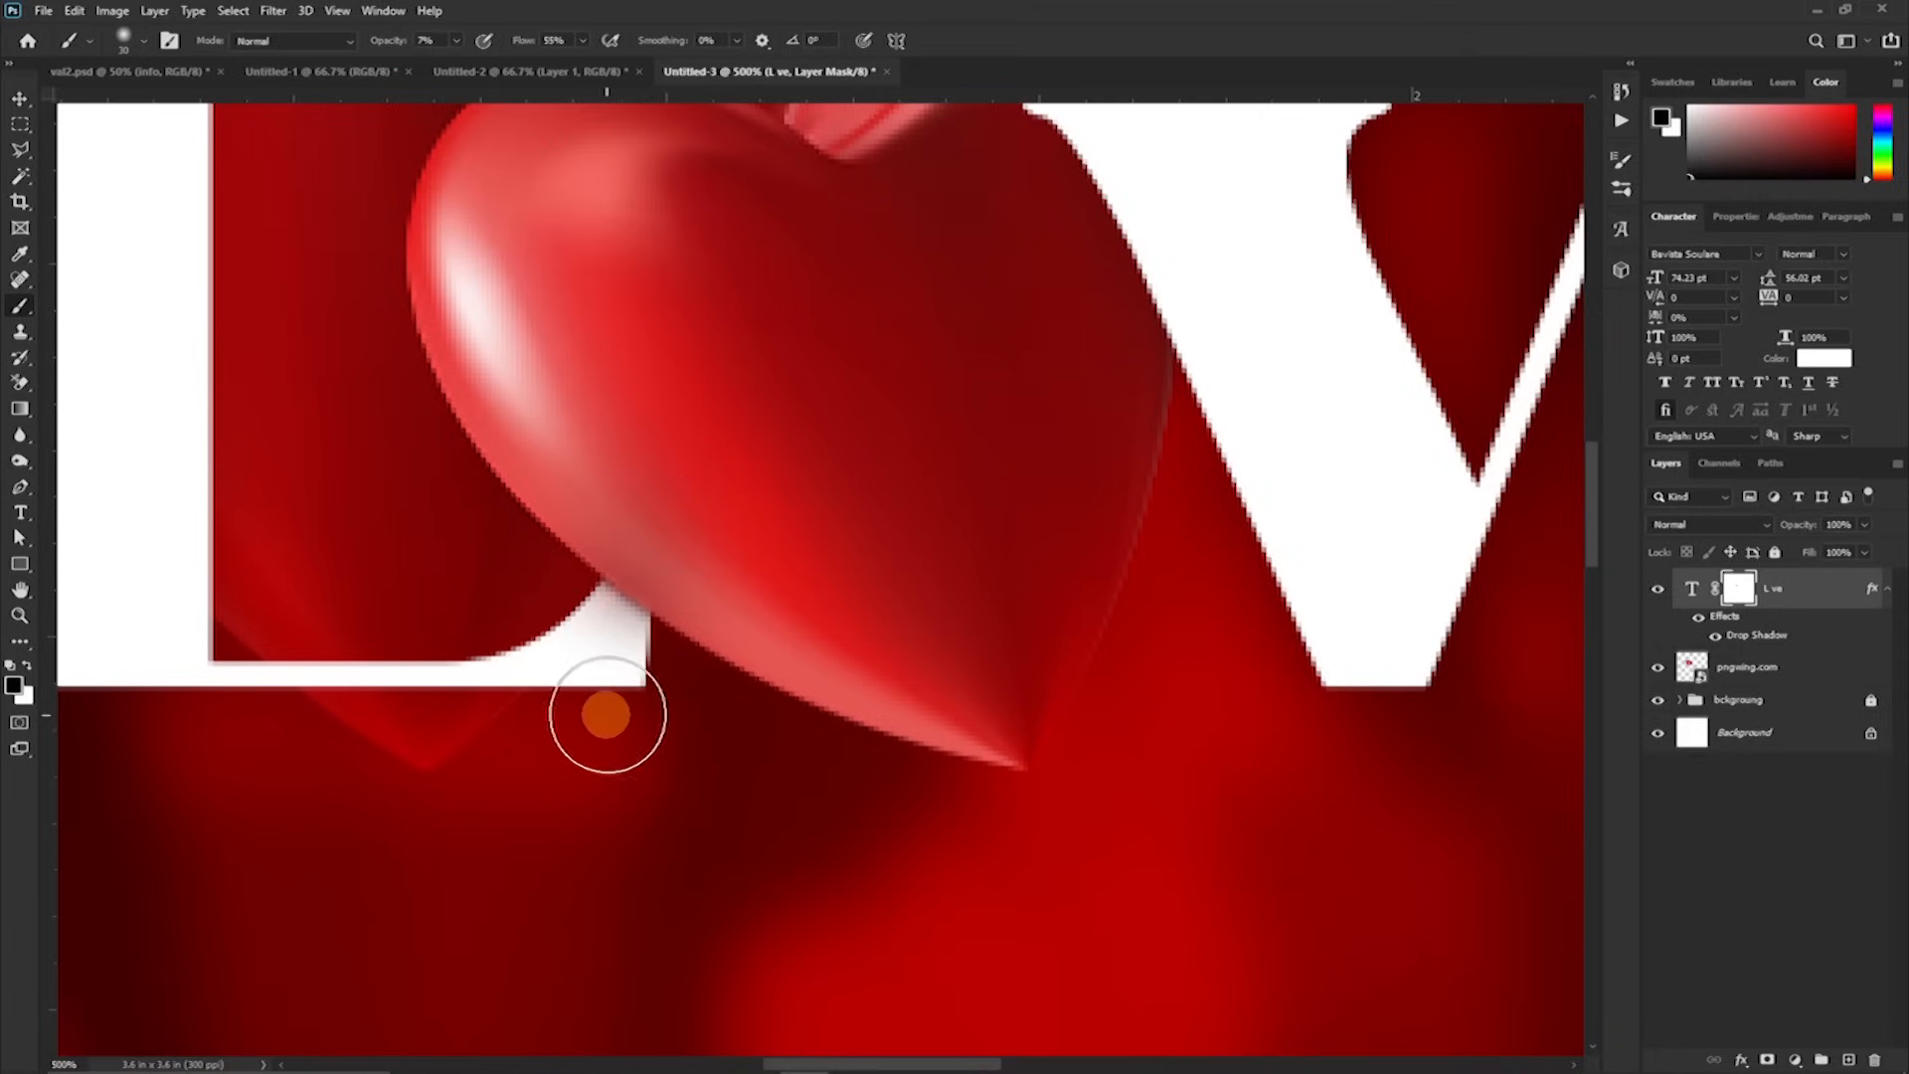
scroll(612, 718, up, 1)
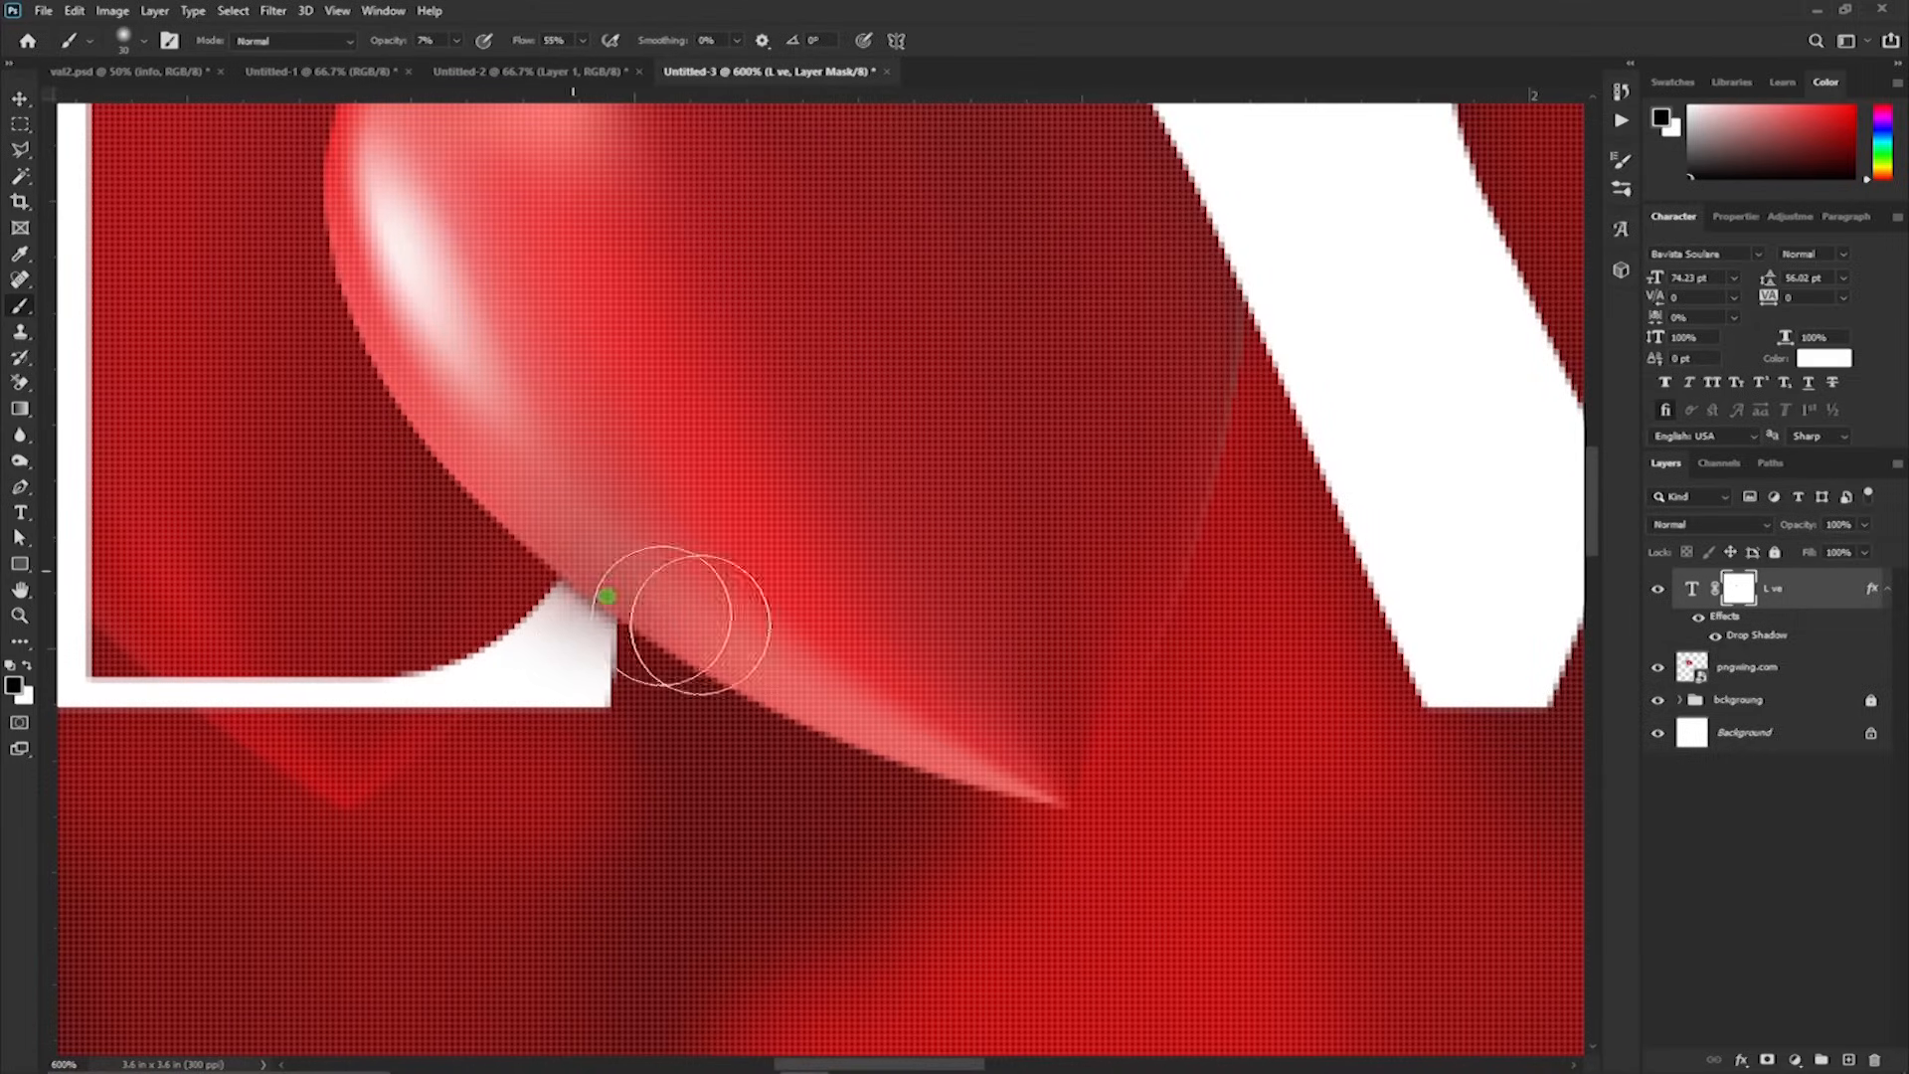
mouse_move(715, 609)
mouse_down()
mouse_move(767, 647)
mouse_move(618, 579)
mouse_up()
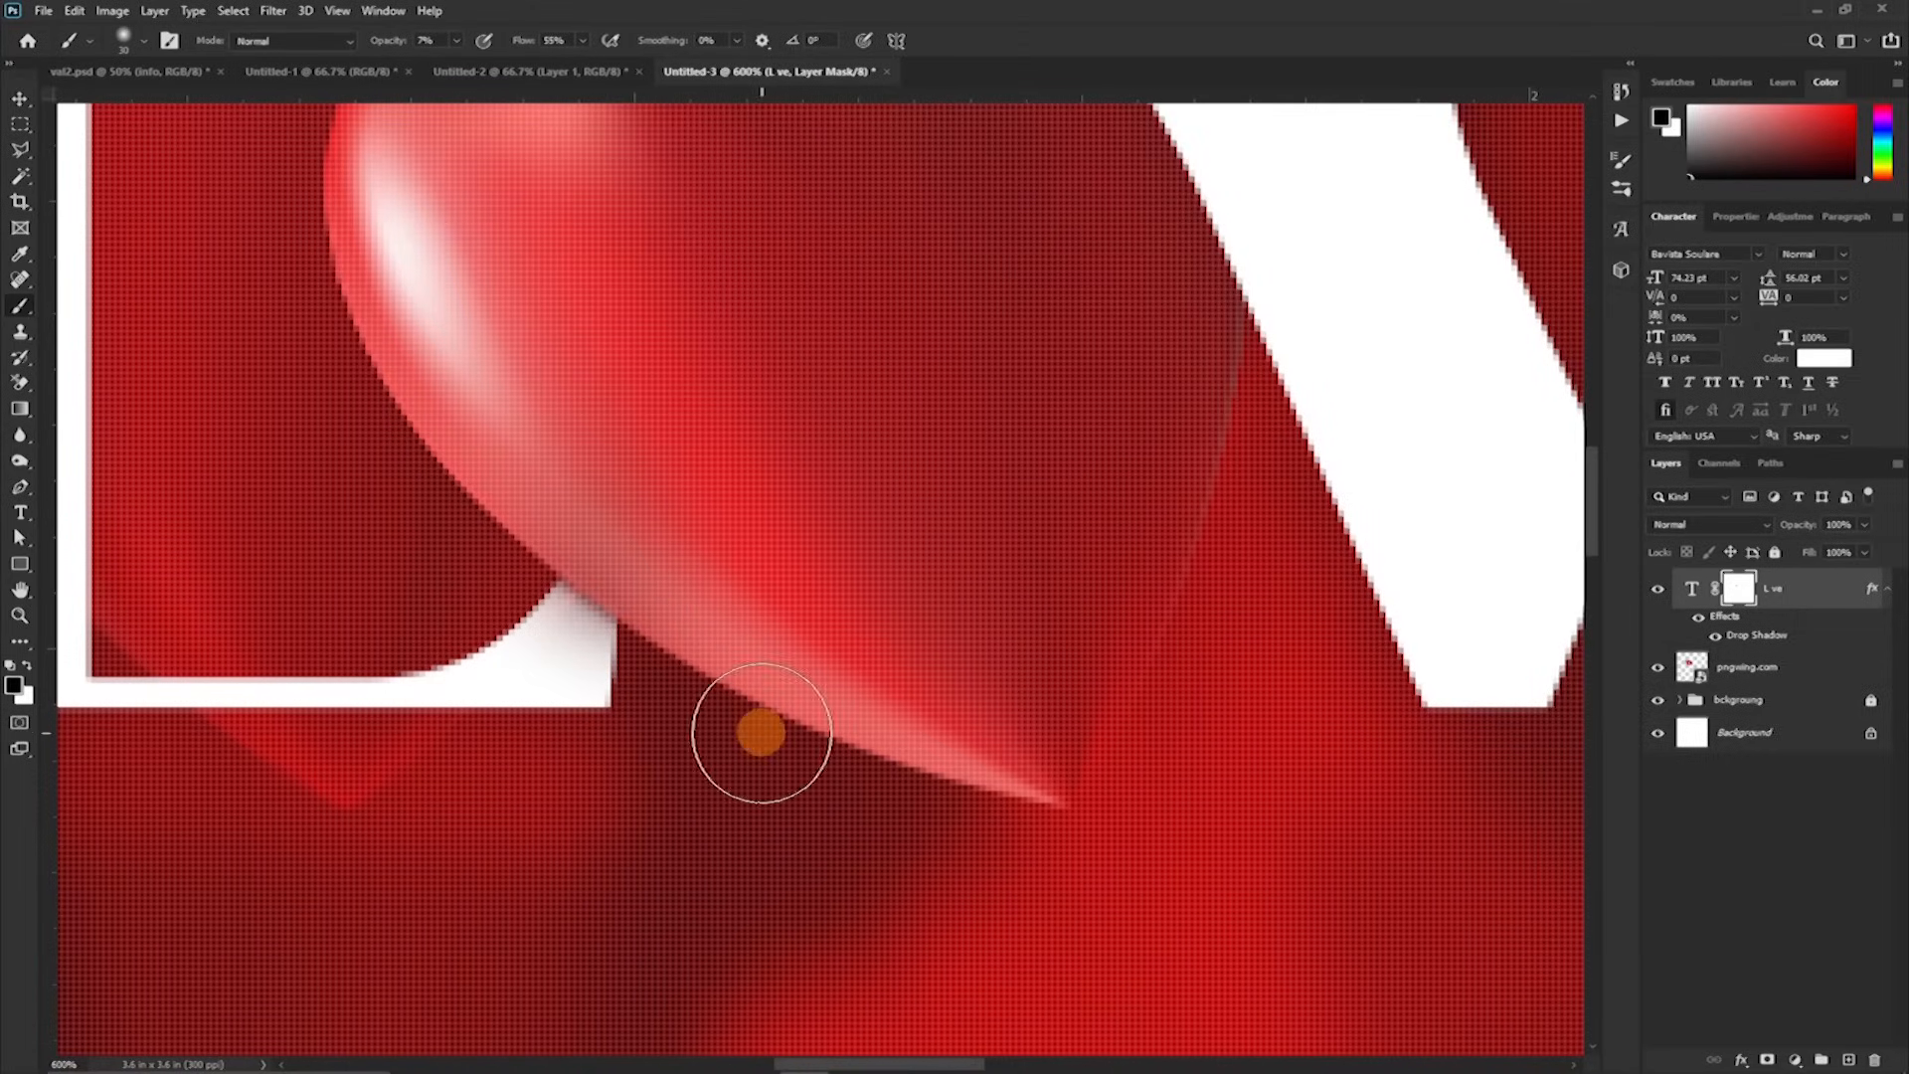
key(ctrl+plus)
key(ctrl+plus)
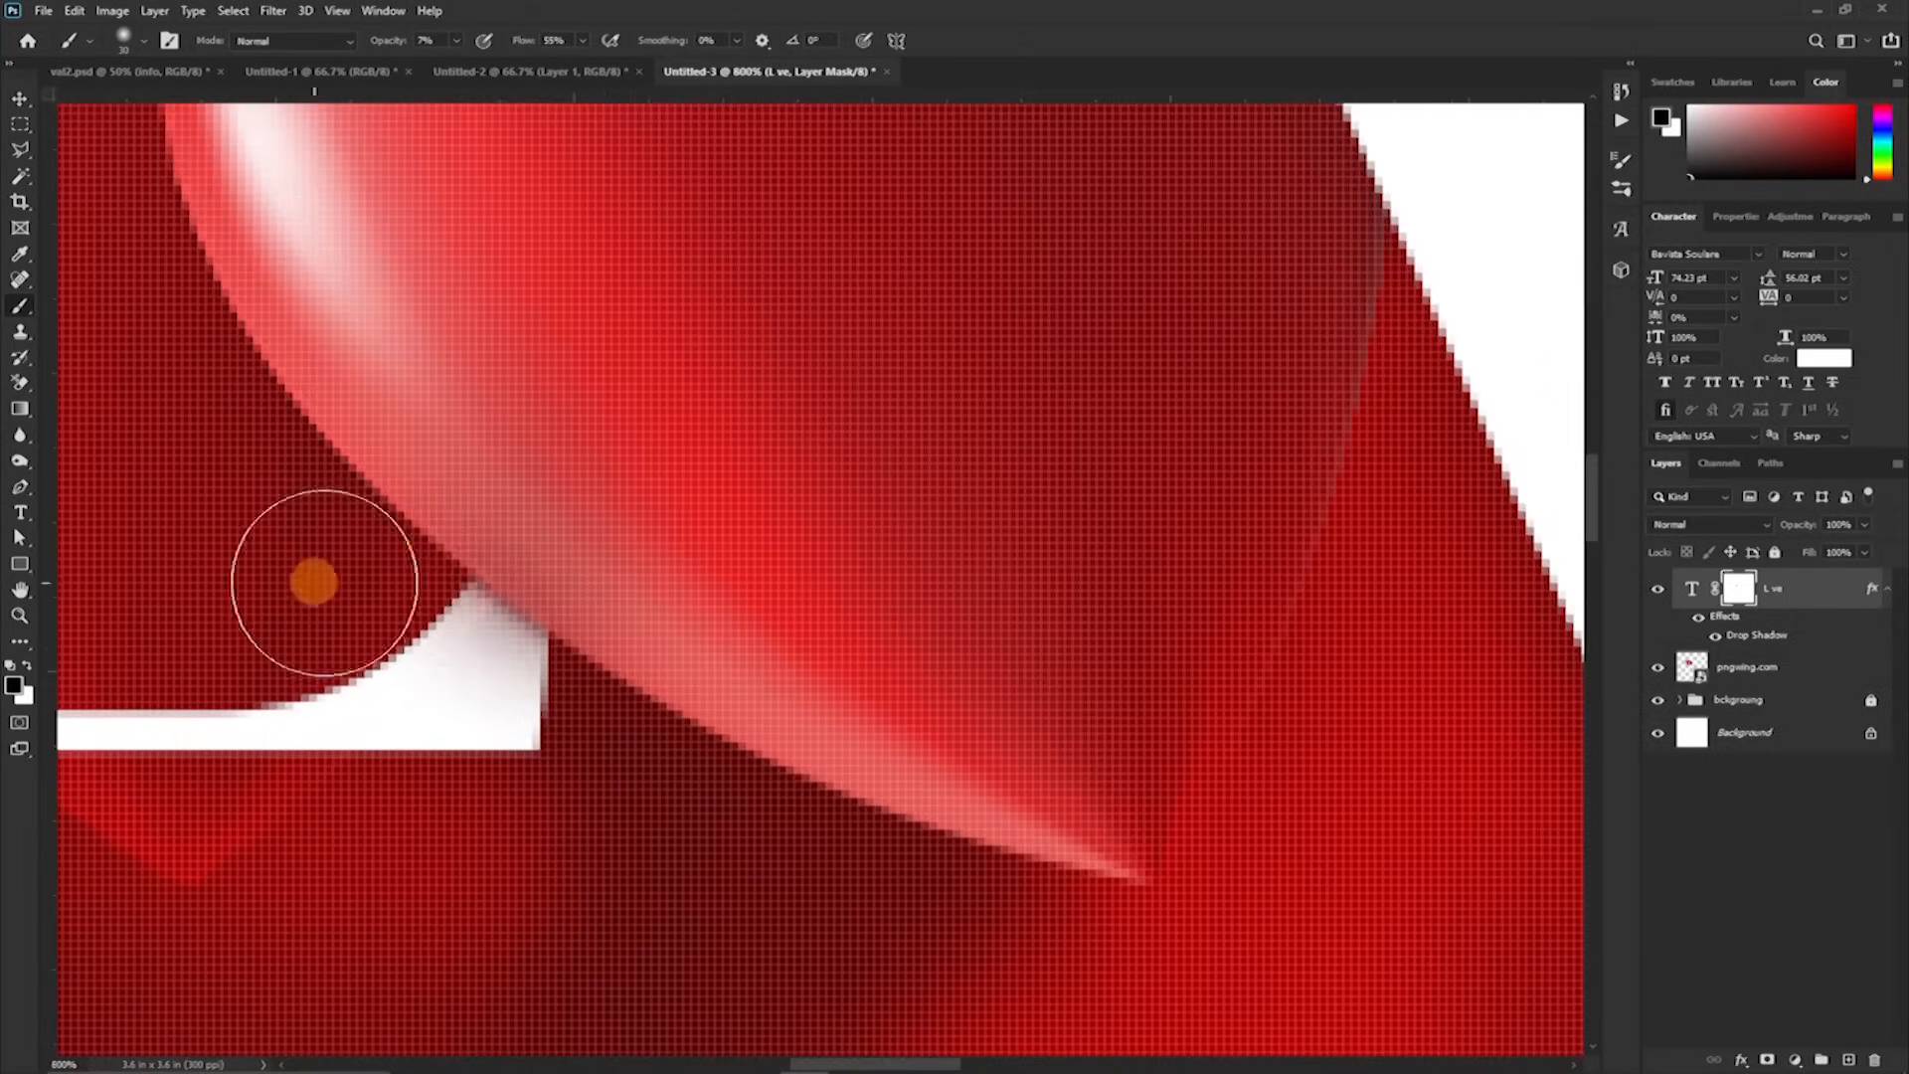
mouse_move(457, 529)
mouse_down()
mouse_move(782, 669)
mouse_move(605, 617)
mouse_move(733, 707)
mouse_move(371, 567)
mouse_move(280, 567)
mouse_up()
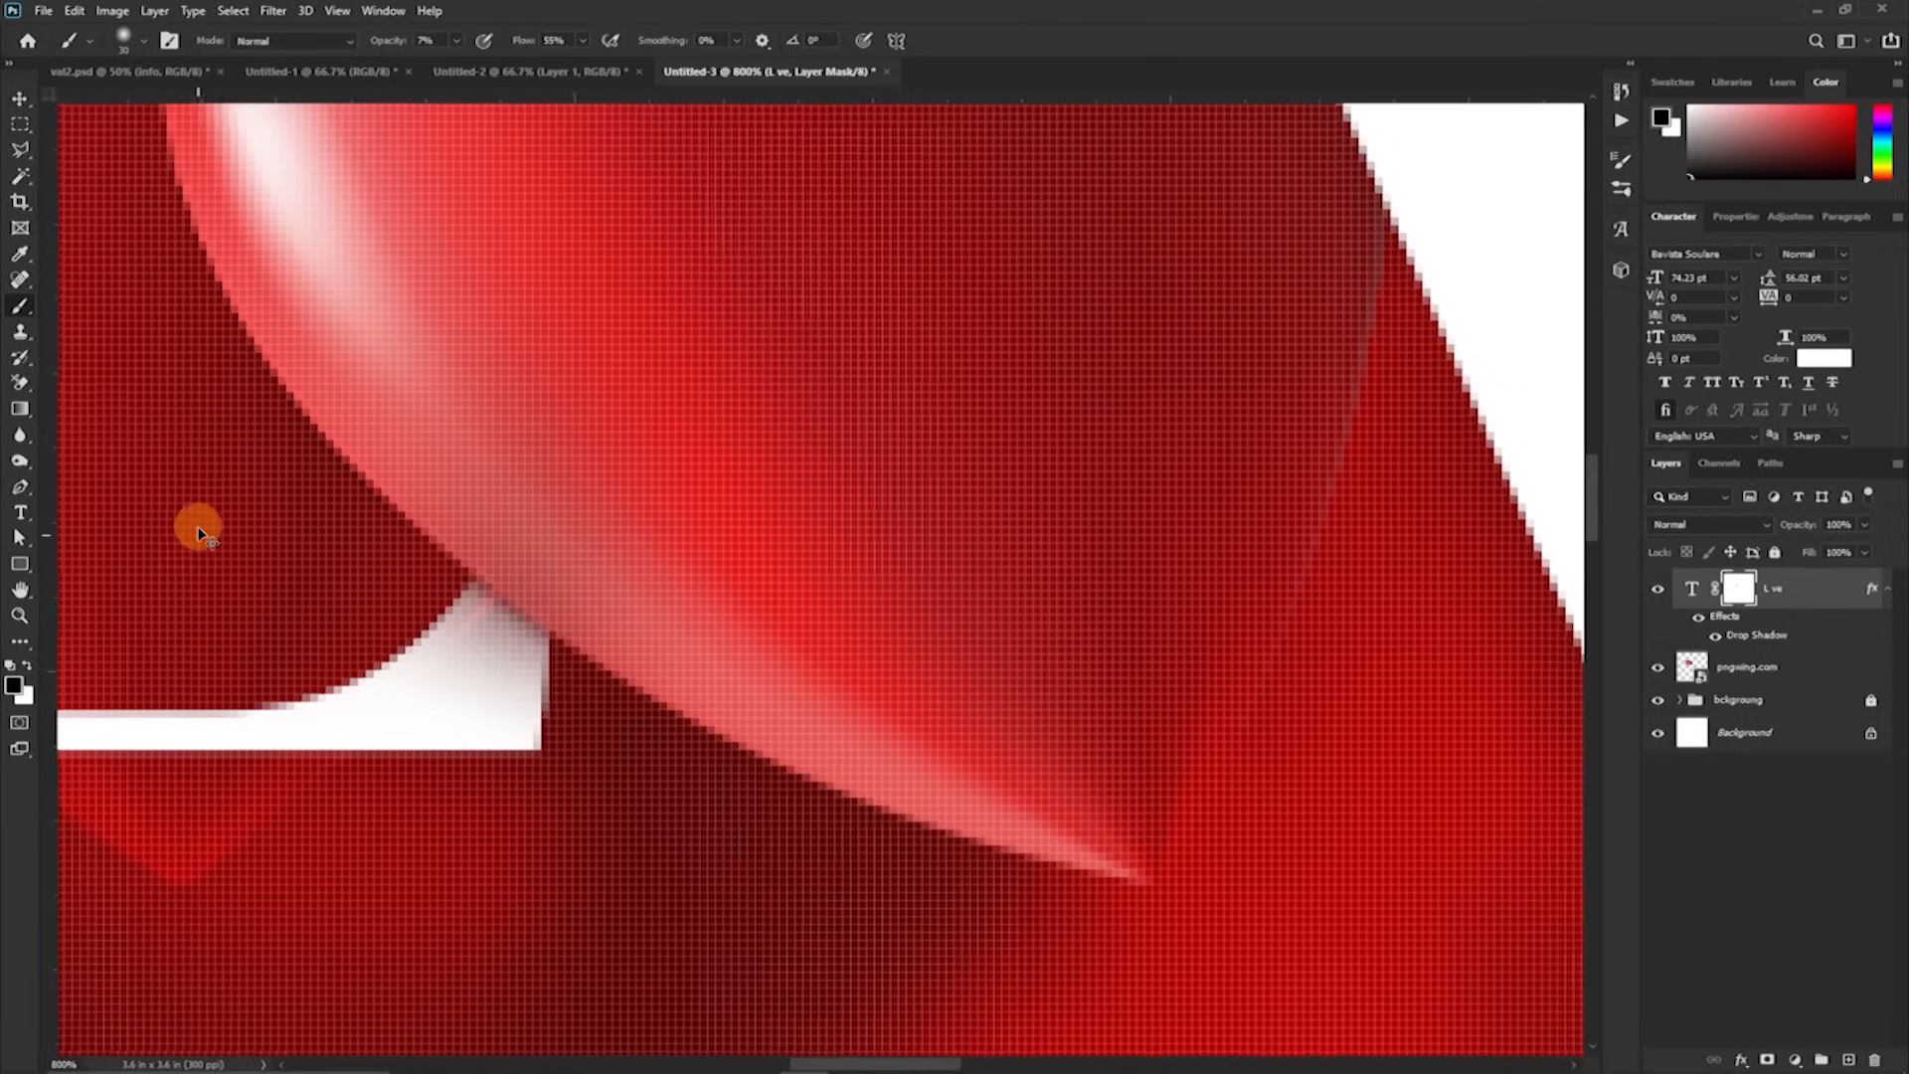
Step: Examine how the masked L interweaves with the front heart within the whole "Love" title and flyer
key(ctrl+minus)
key(ctrl+minus)
key(ctrl+minus)
key(ctrl+minus)
key(ctrl+minus)
key(ctrl+minus)
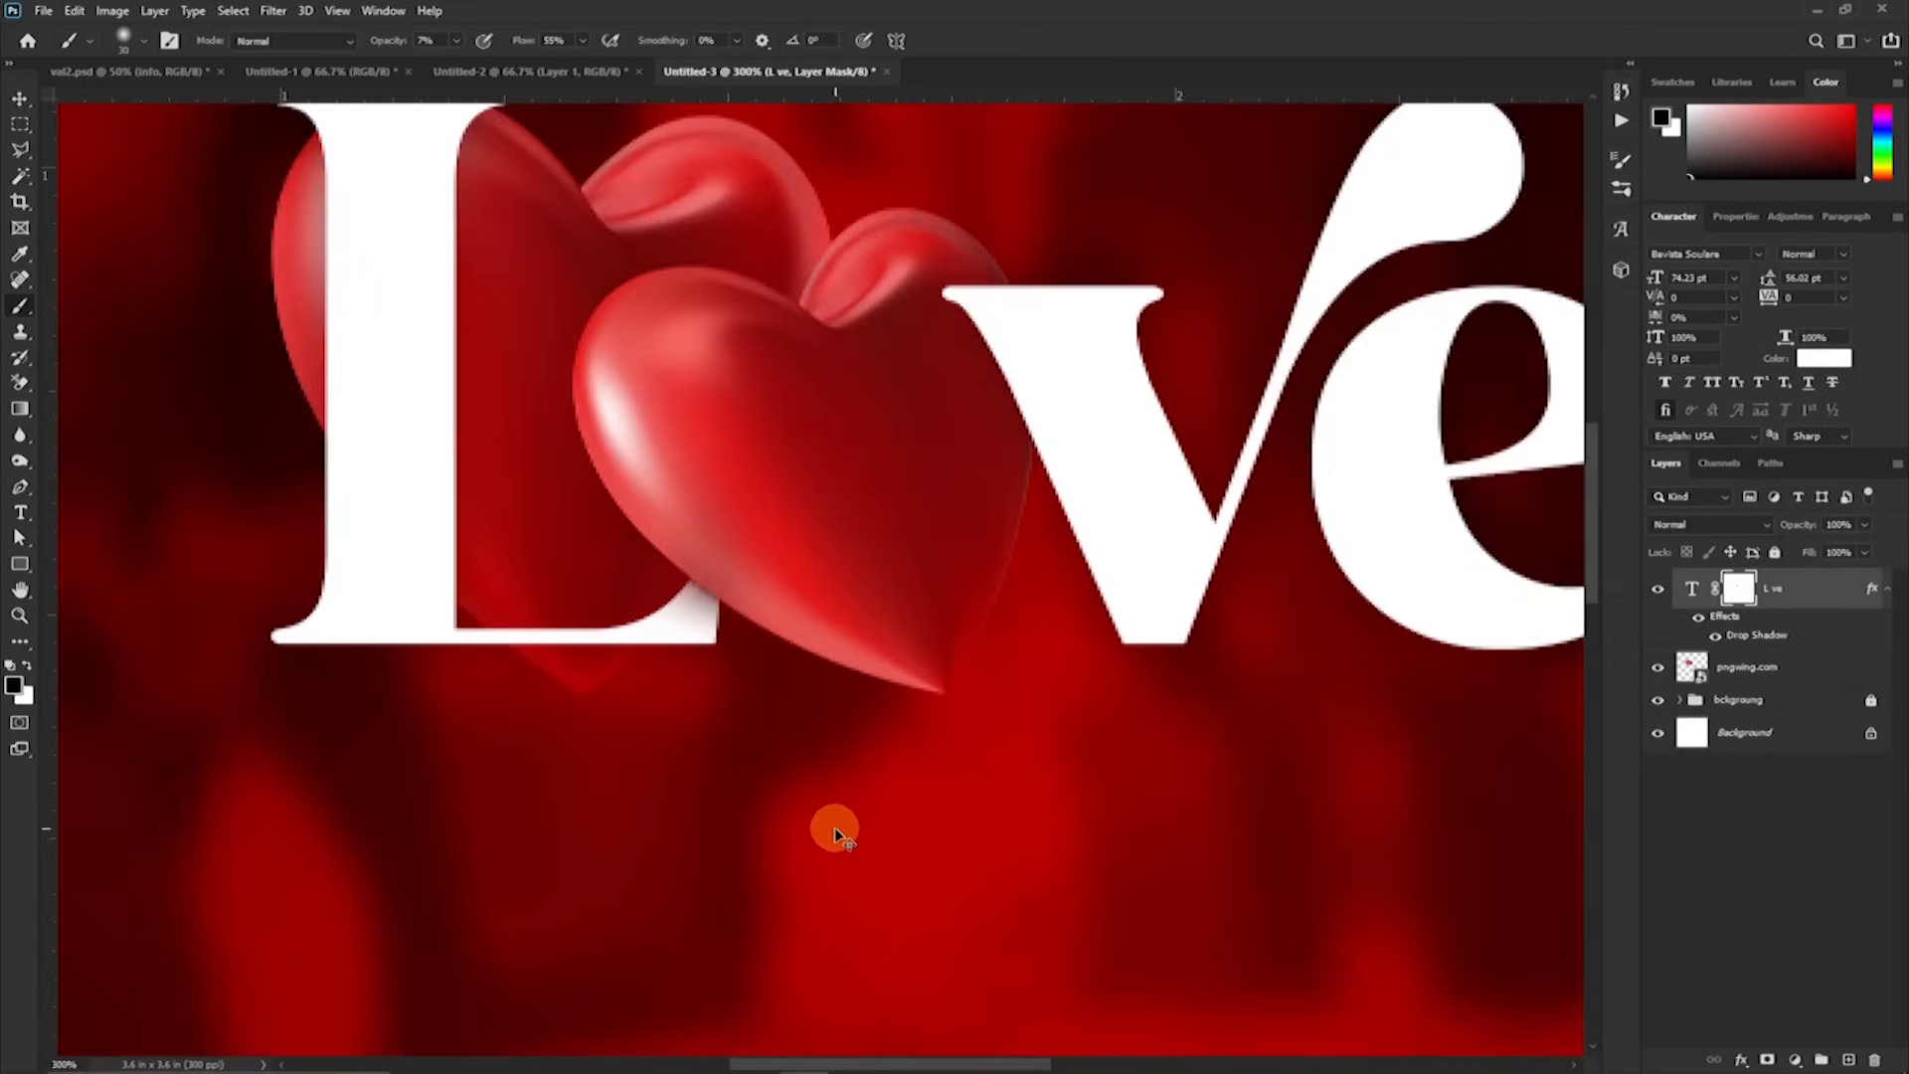
key(ctrl+minus)
key(ctrl+minus)
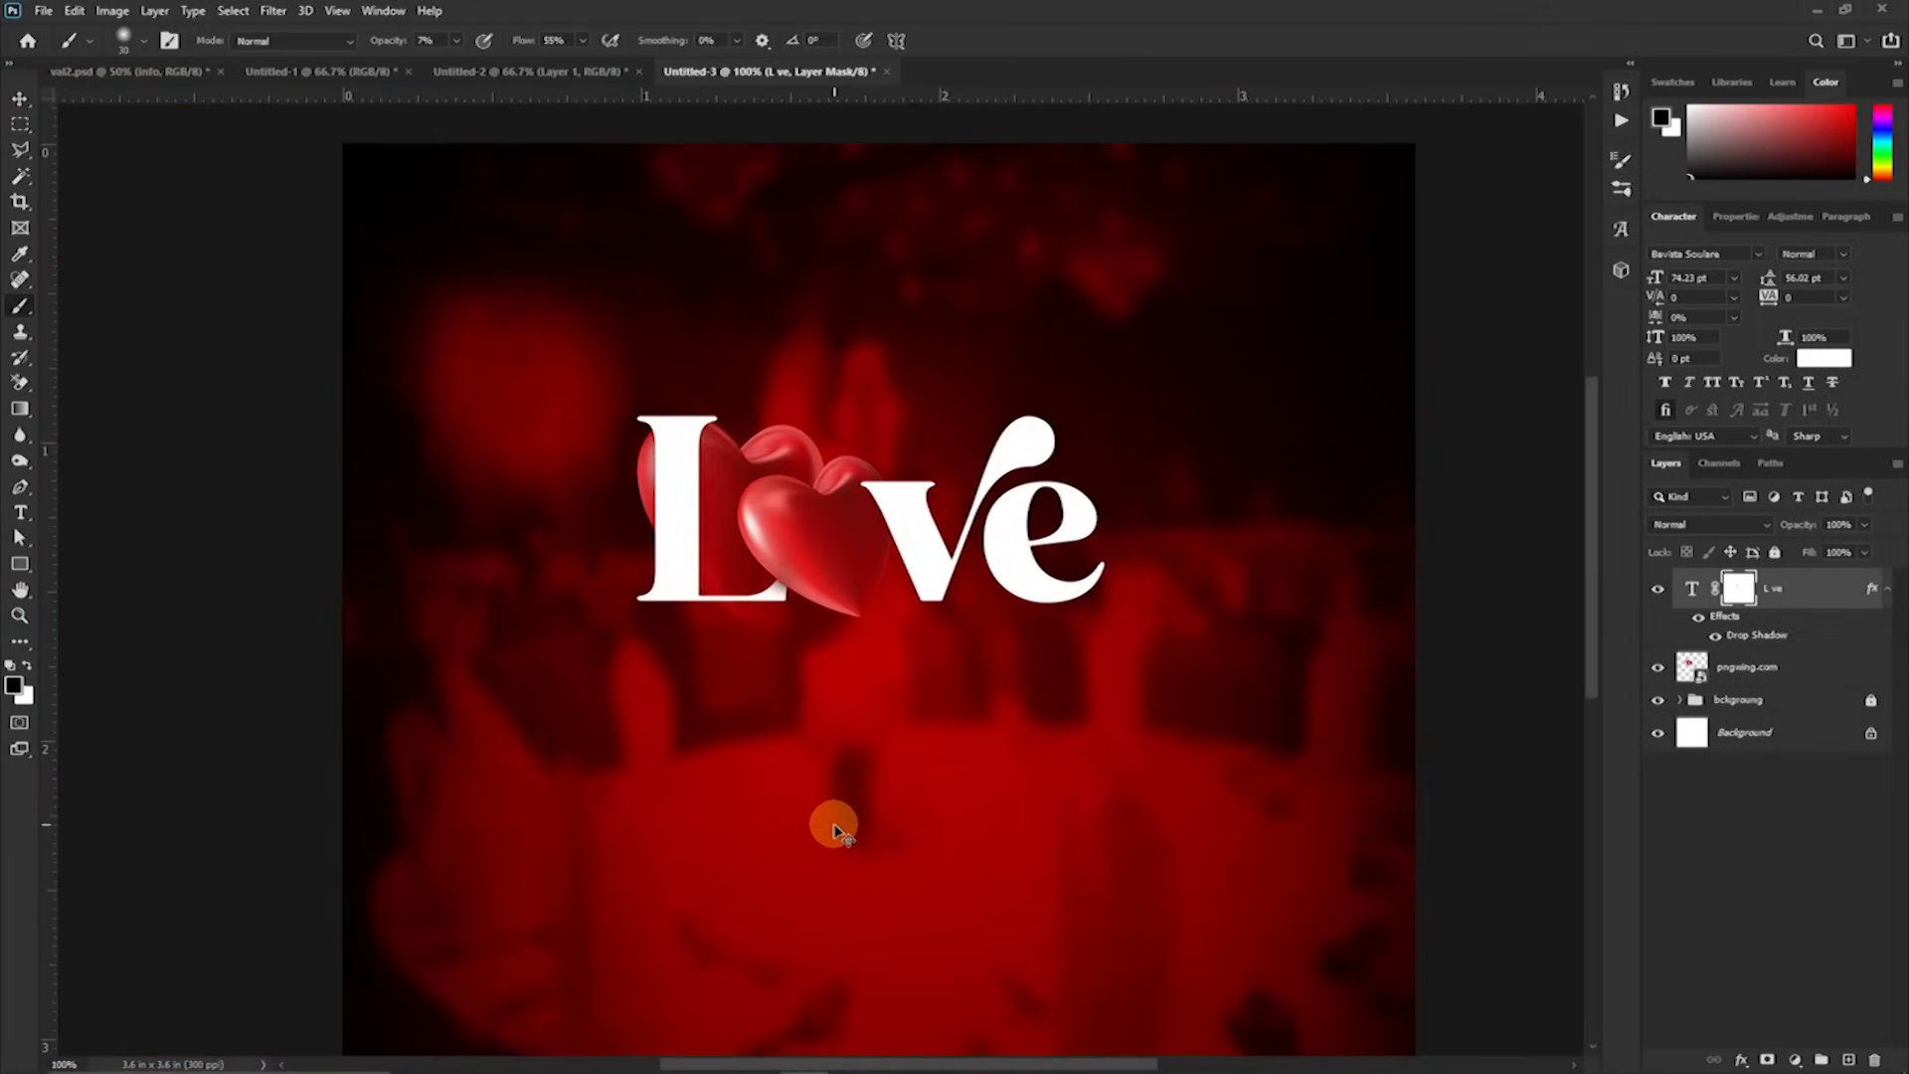
key(ctrl+plus)
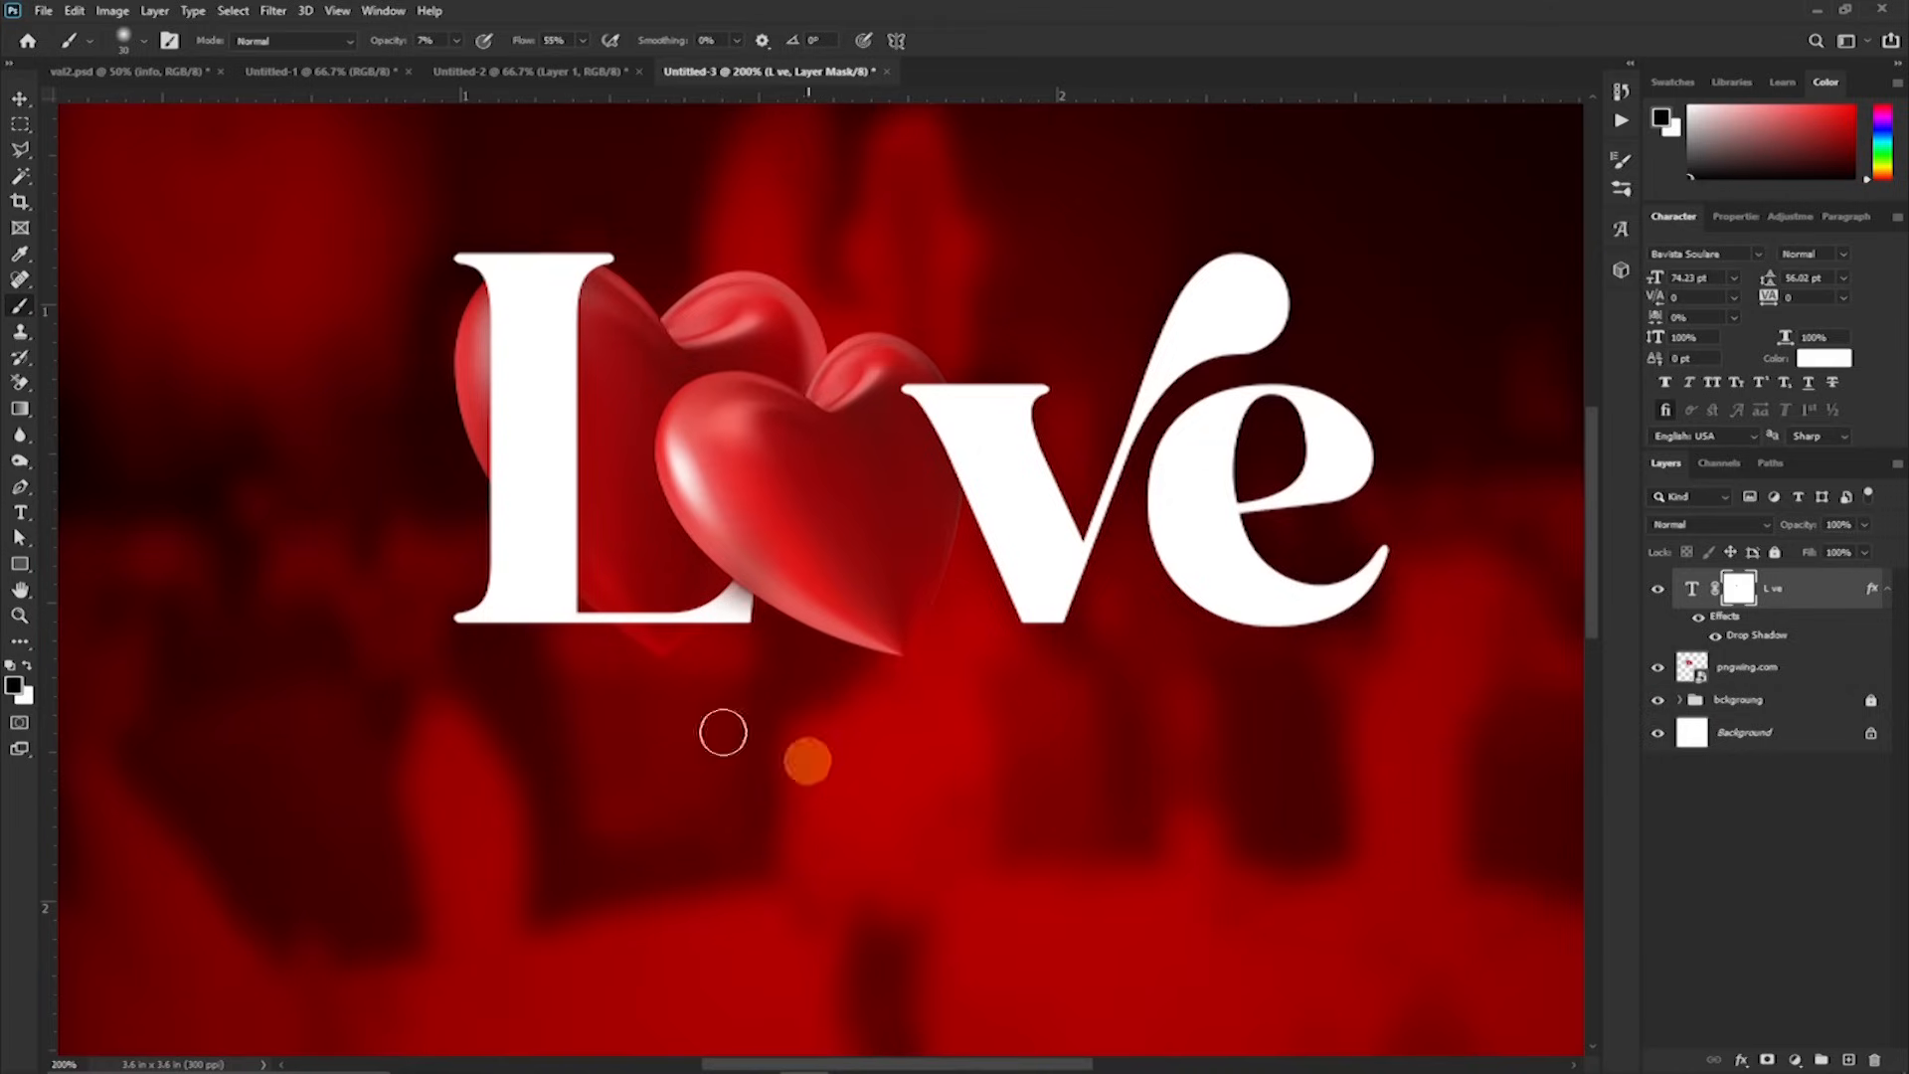
Step: Apply a white Screen inner glow to the pngwing.com hearts layer with 28% opacity and a 16 px size
key(v)
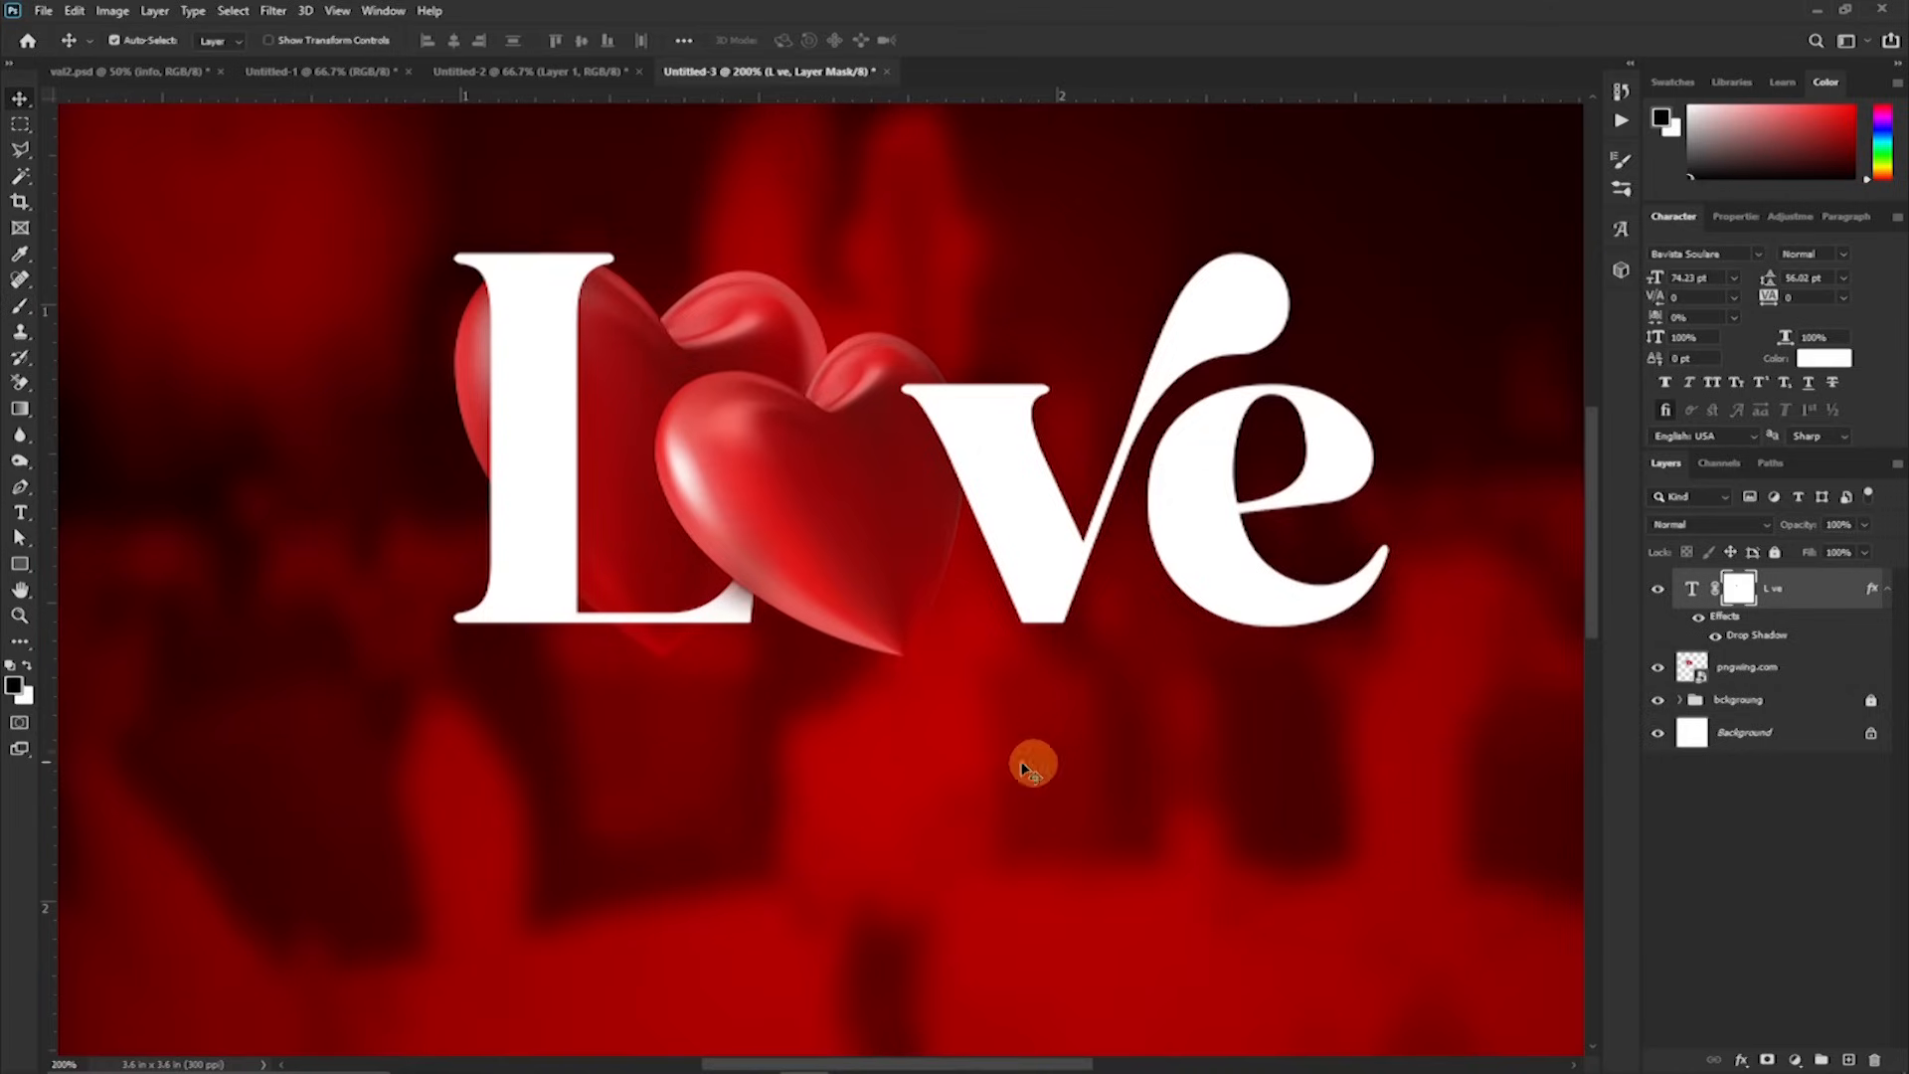
click(1850, 682)
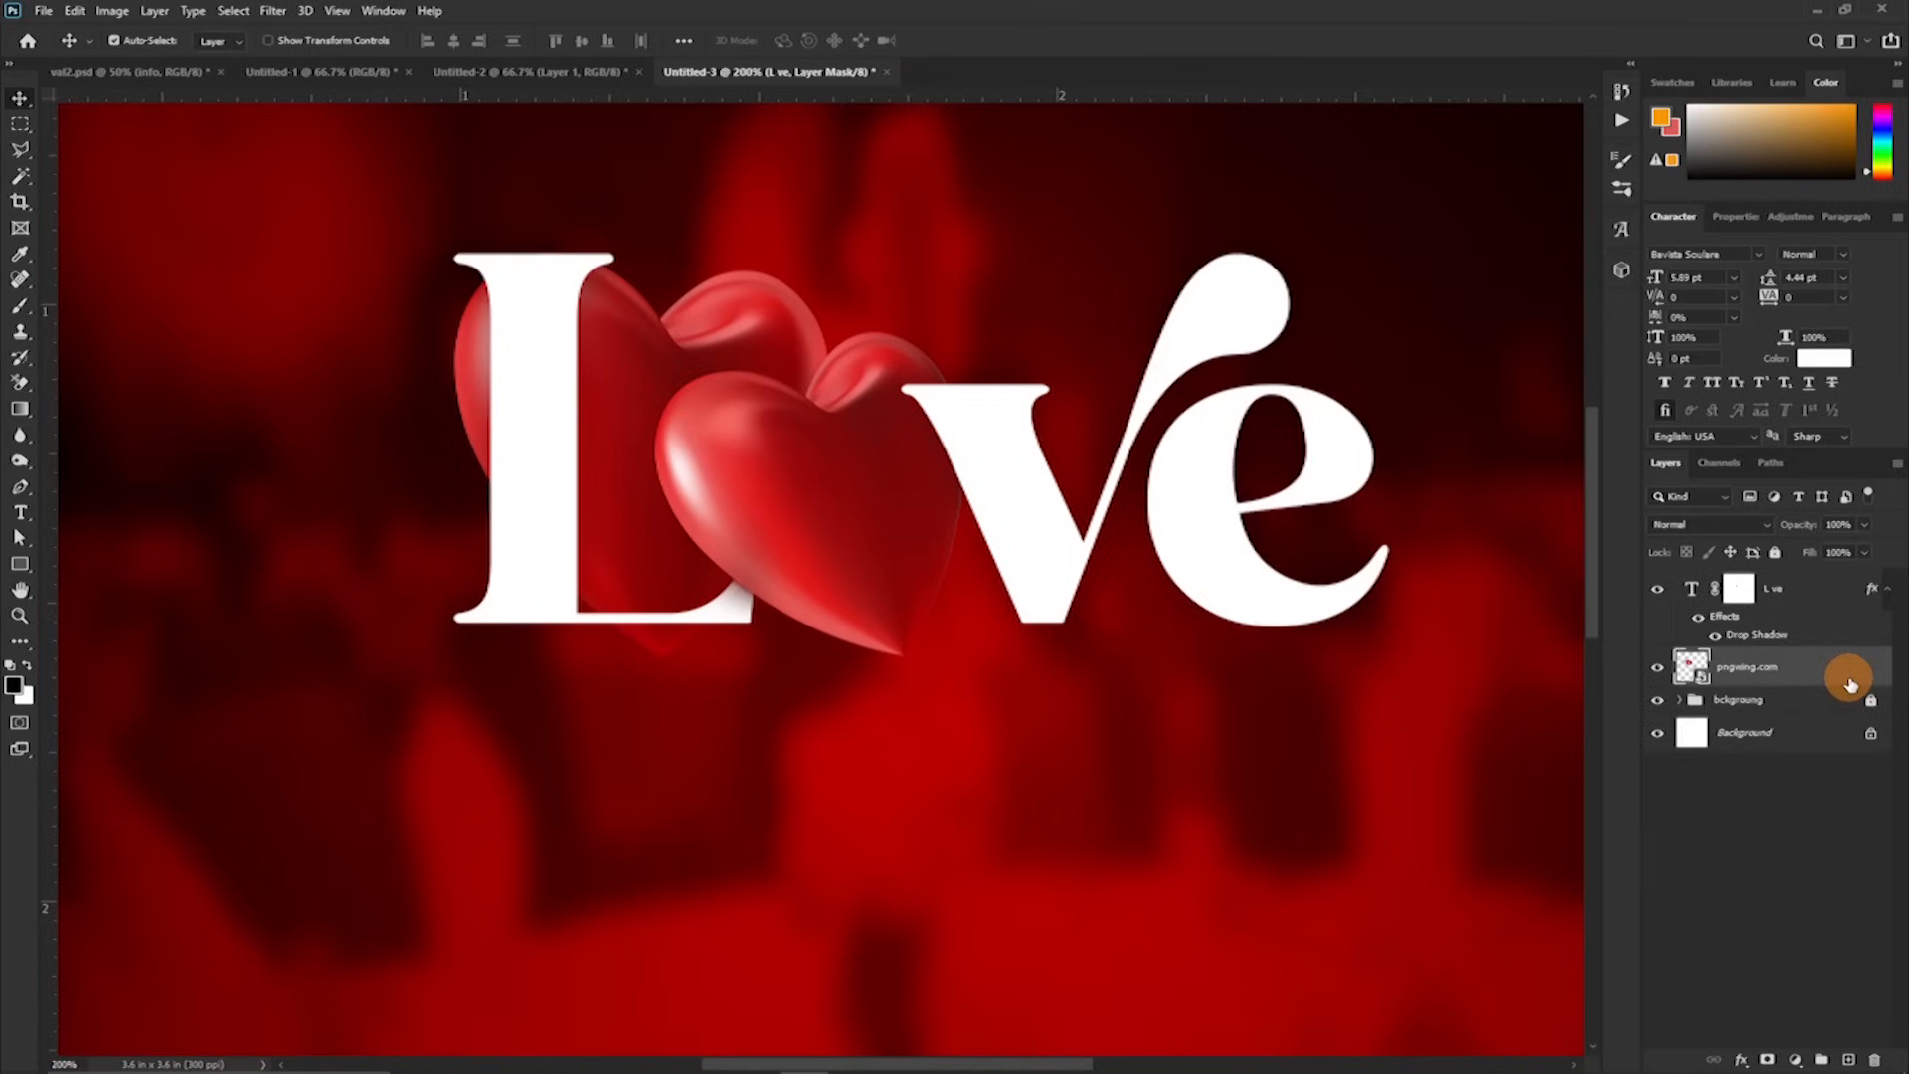
double_click(1851, 679)
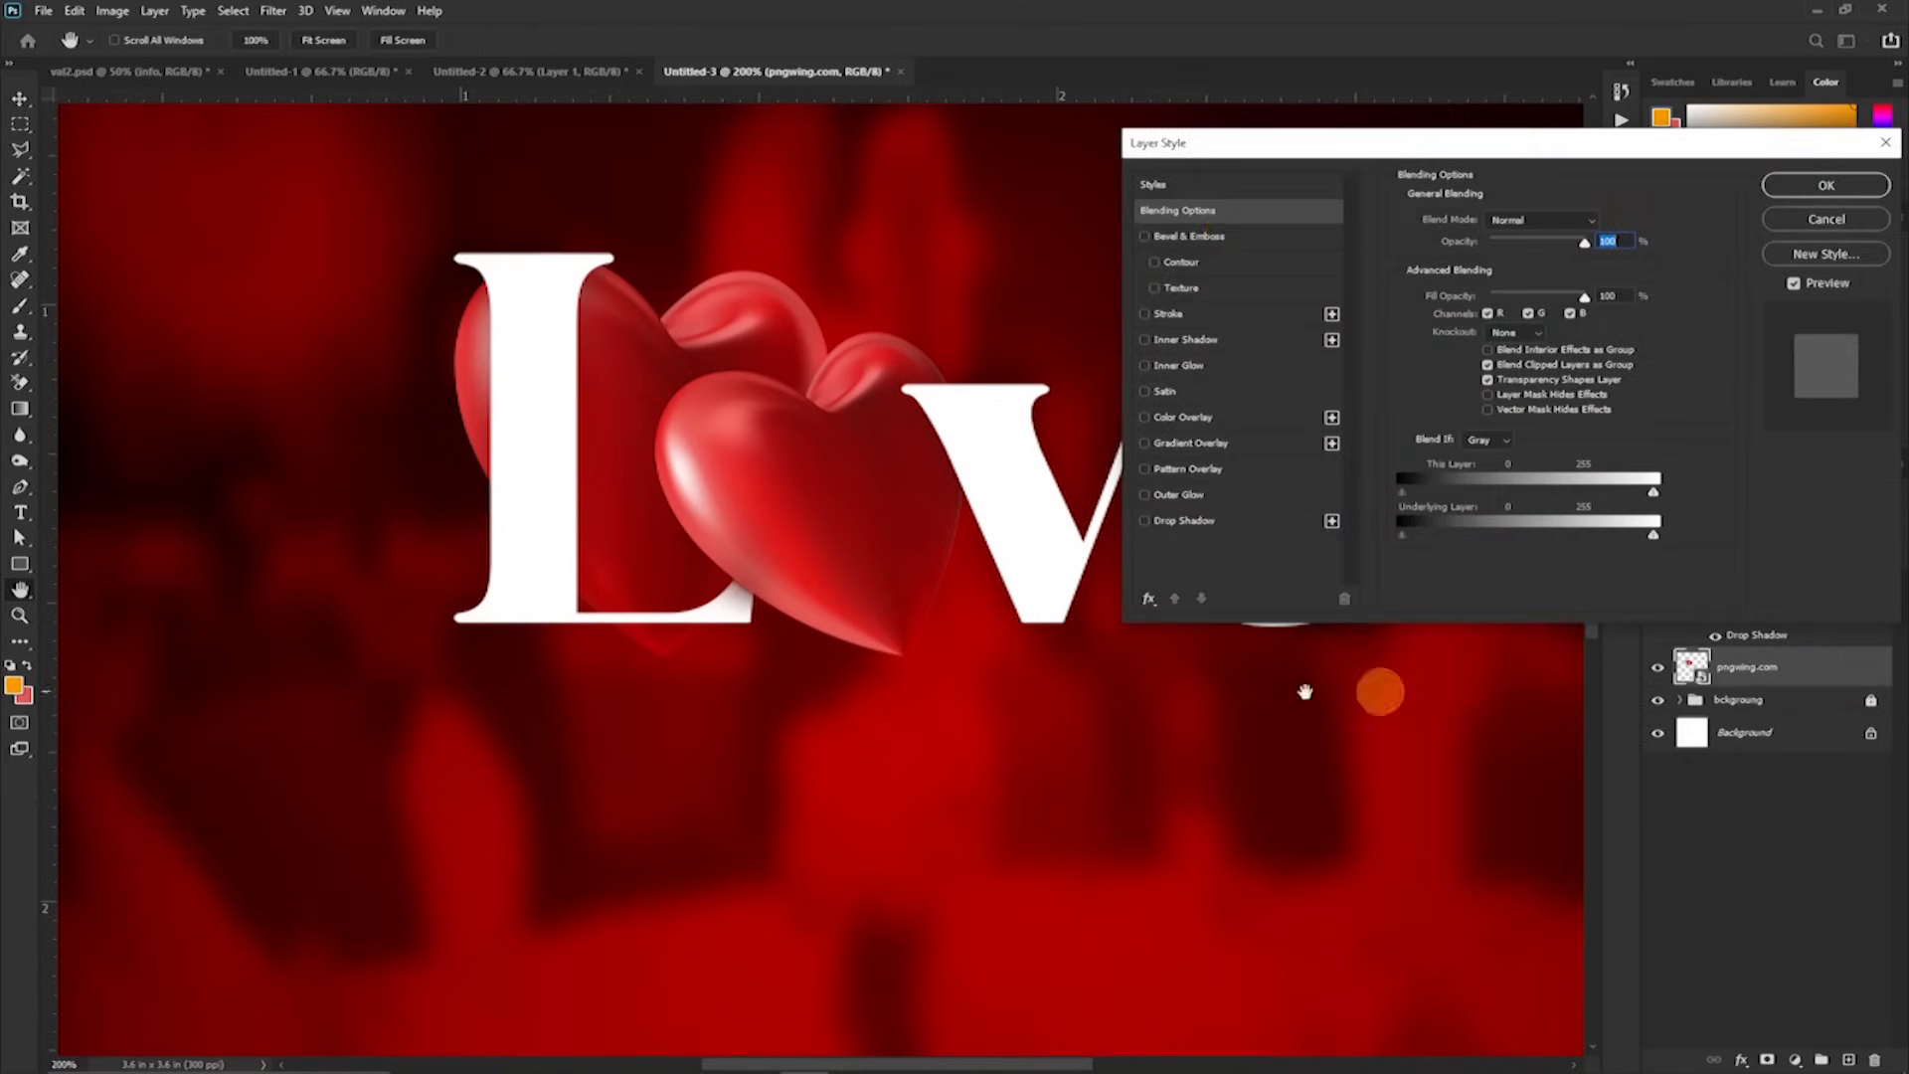
drag(1263, 157, 1109, 86)
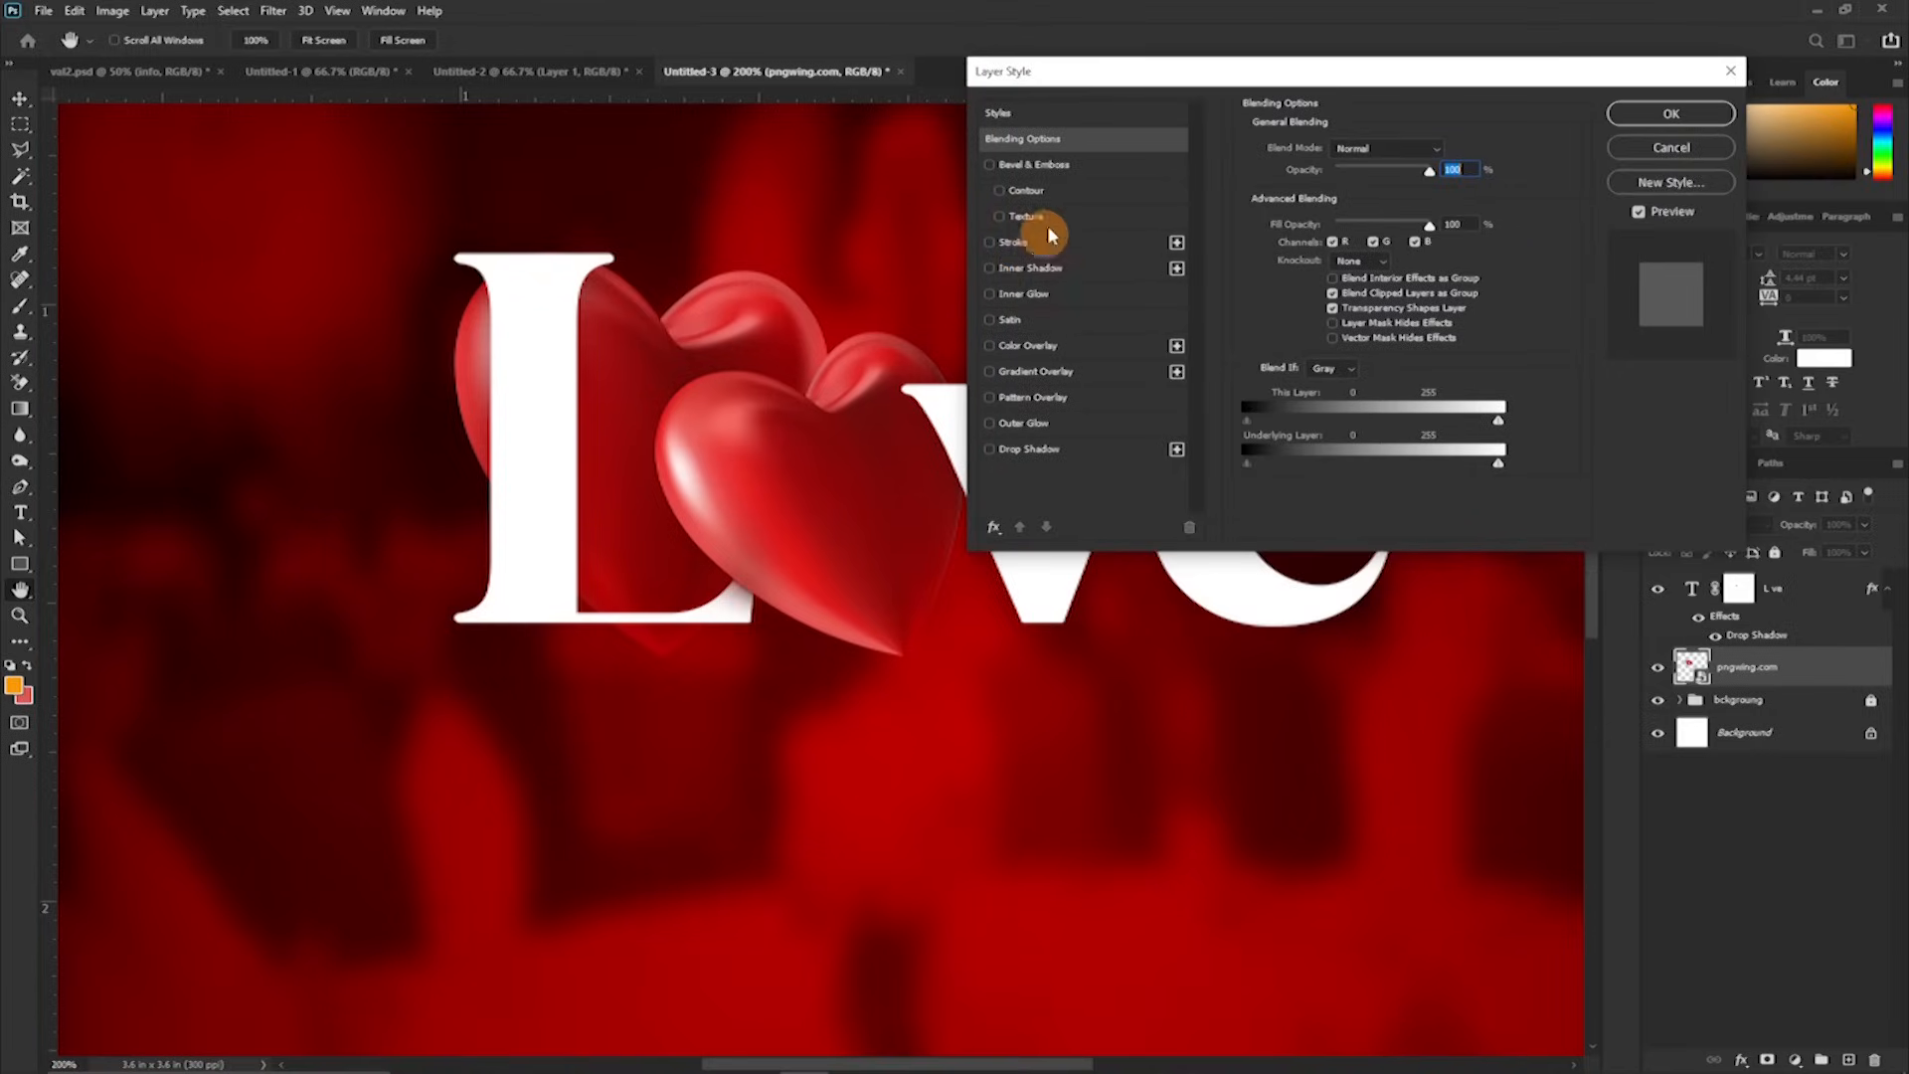
key(ctrl+plus)
key(ctrl+plus)
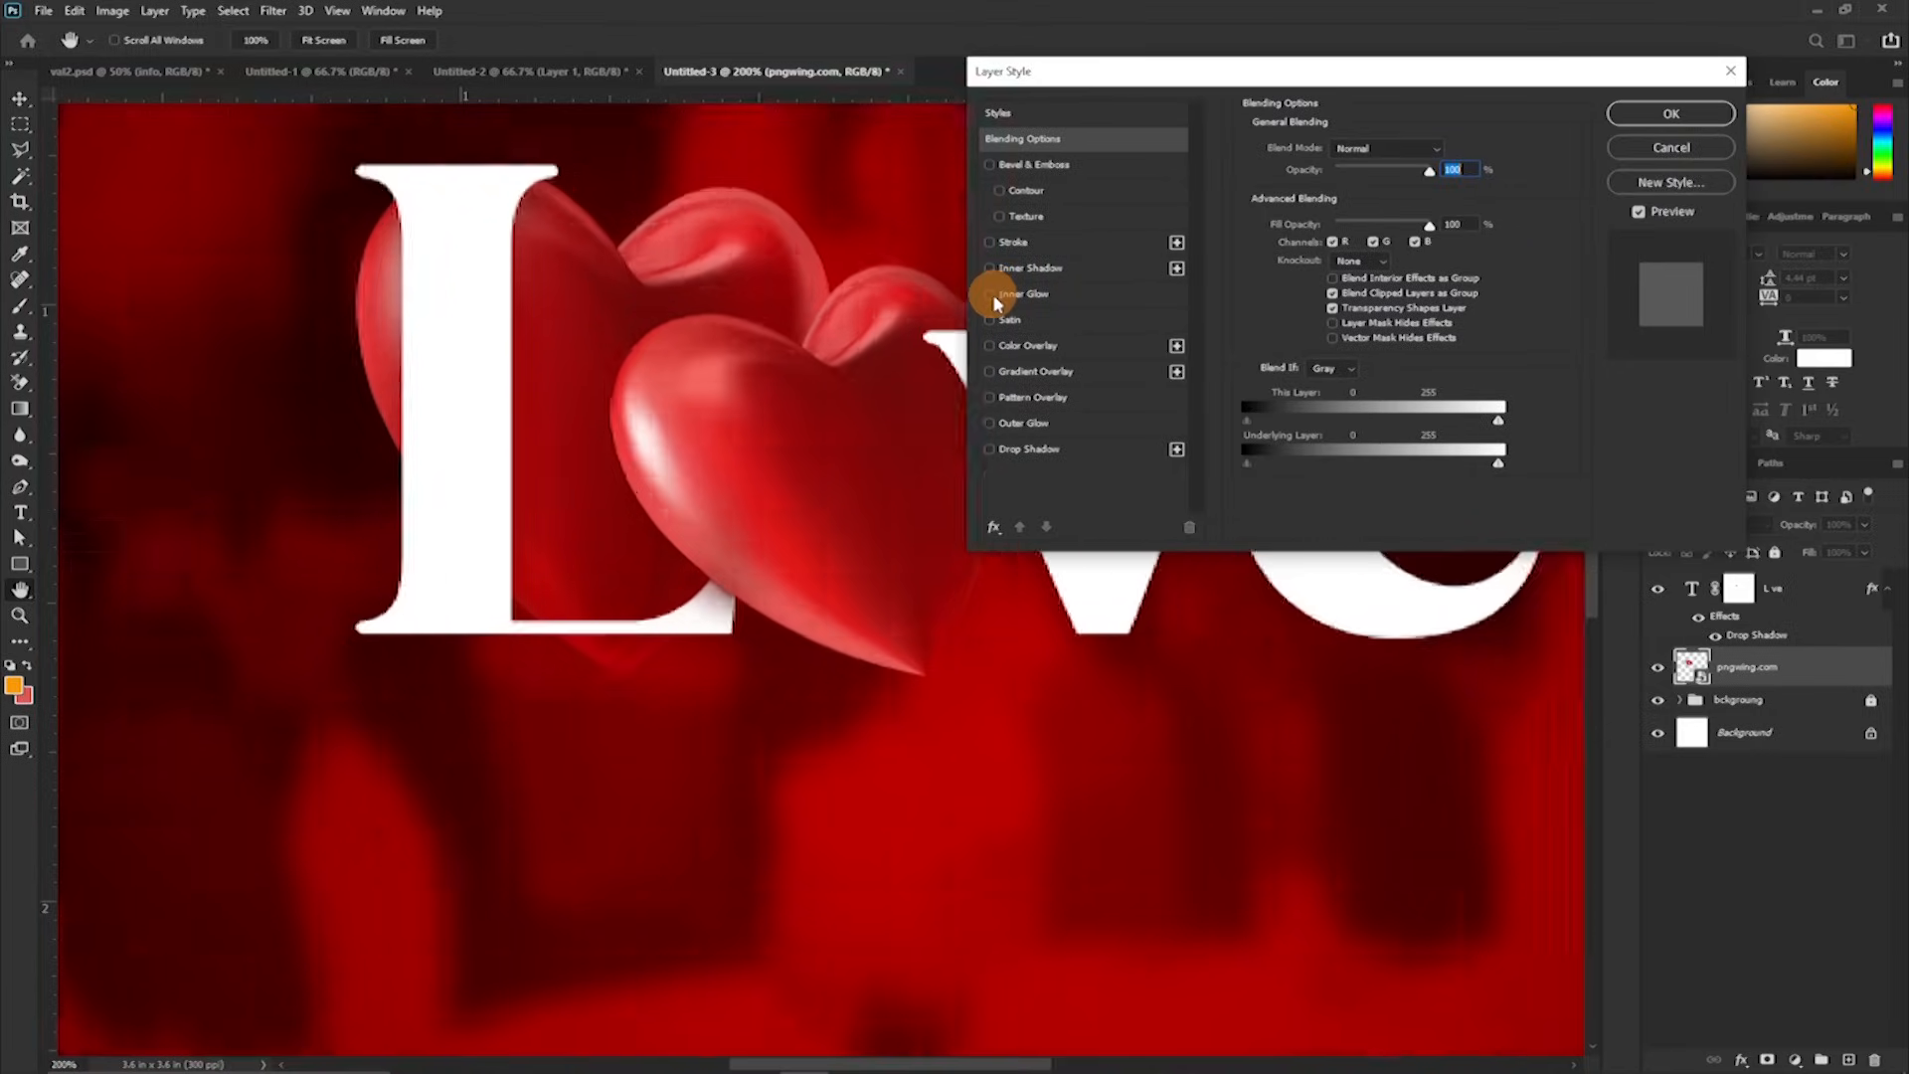
drag(845, 550, 557, 707)
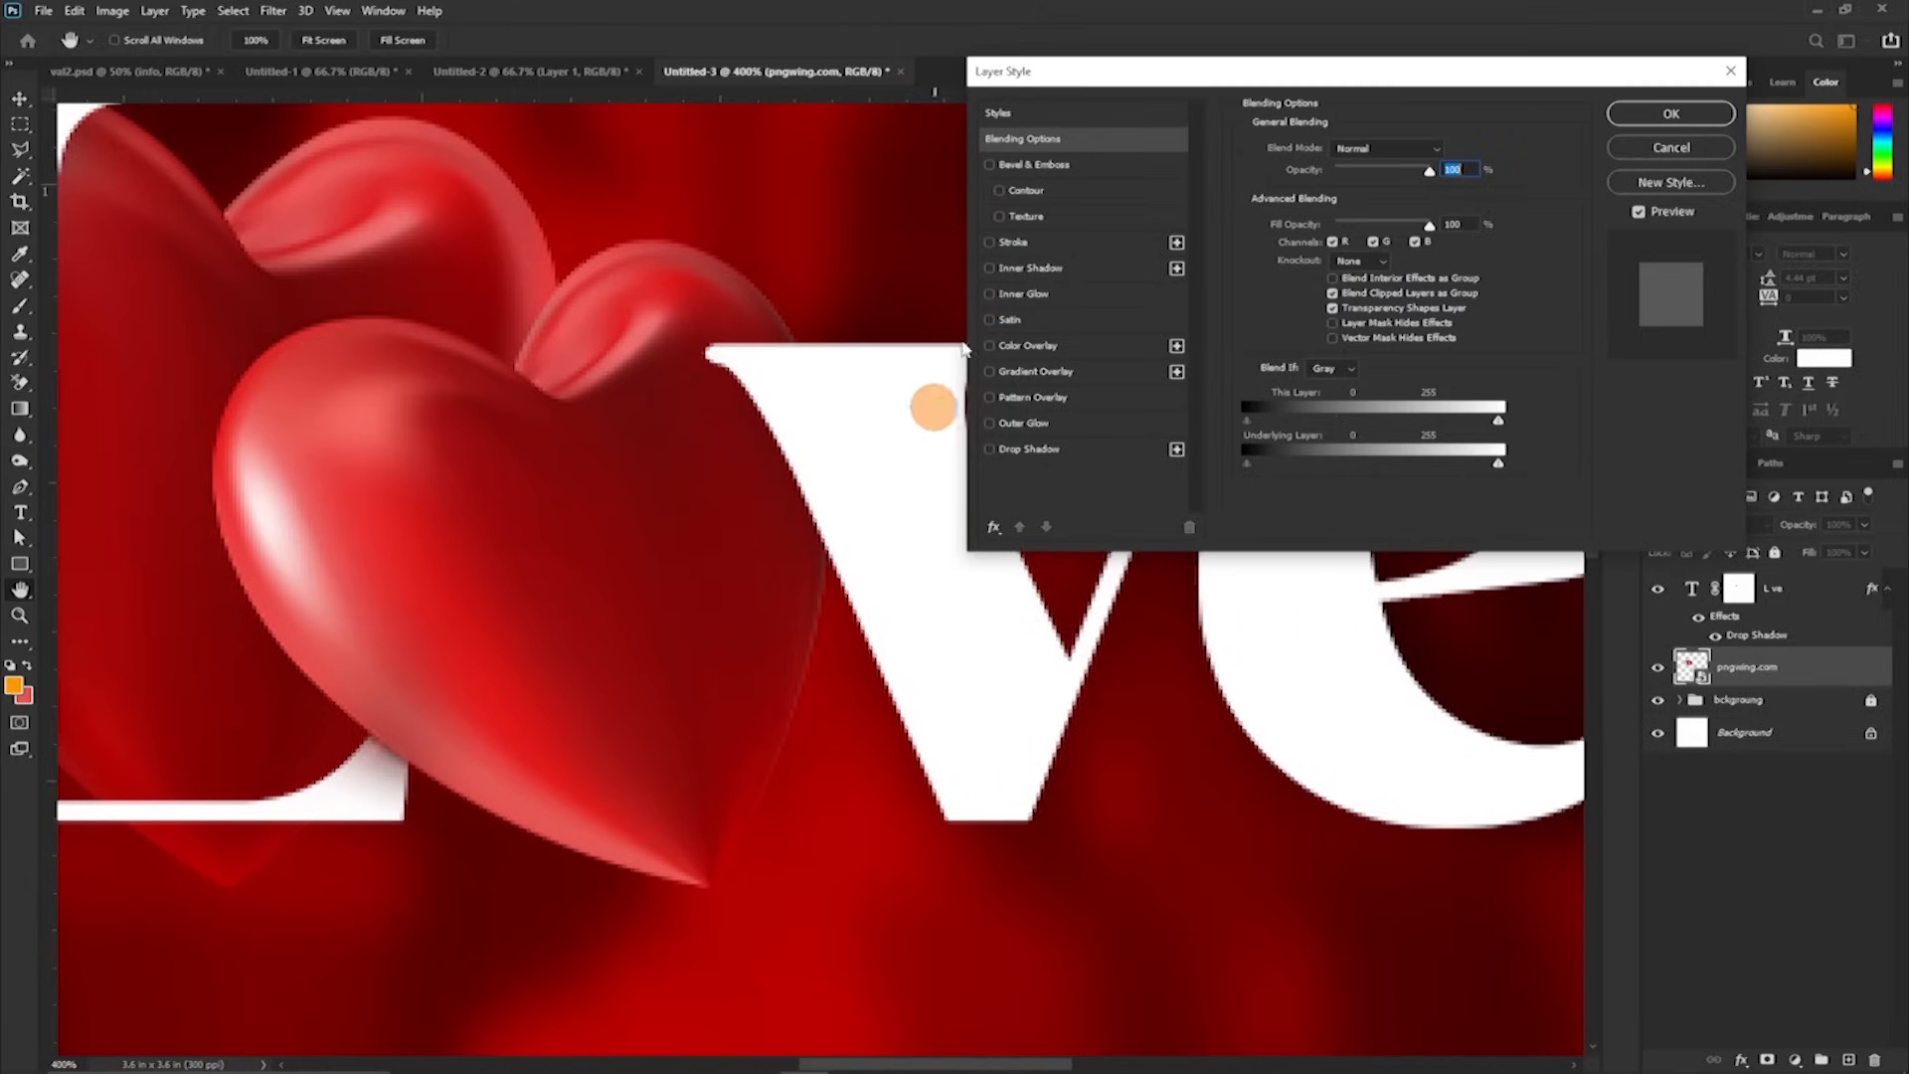
click(988, 294)
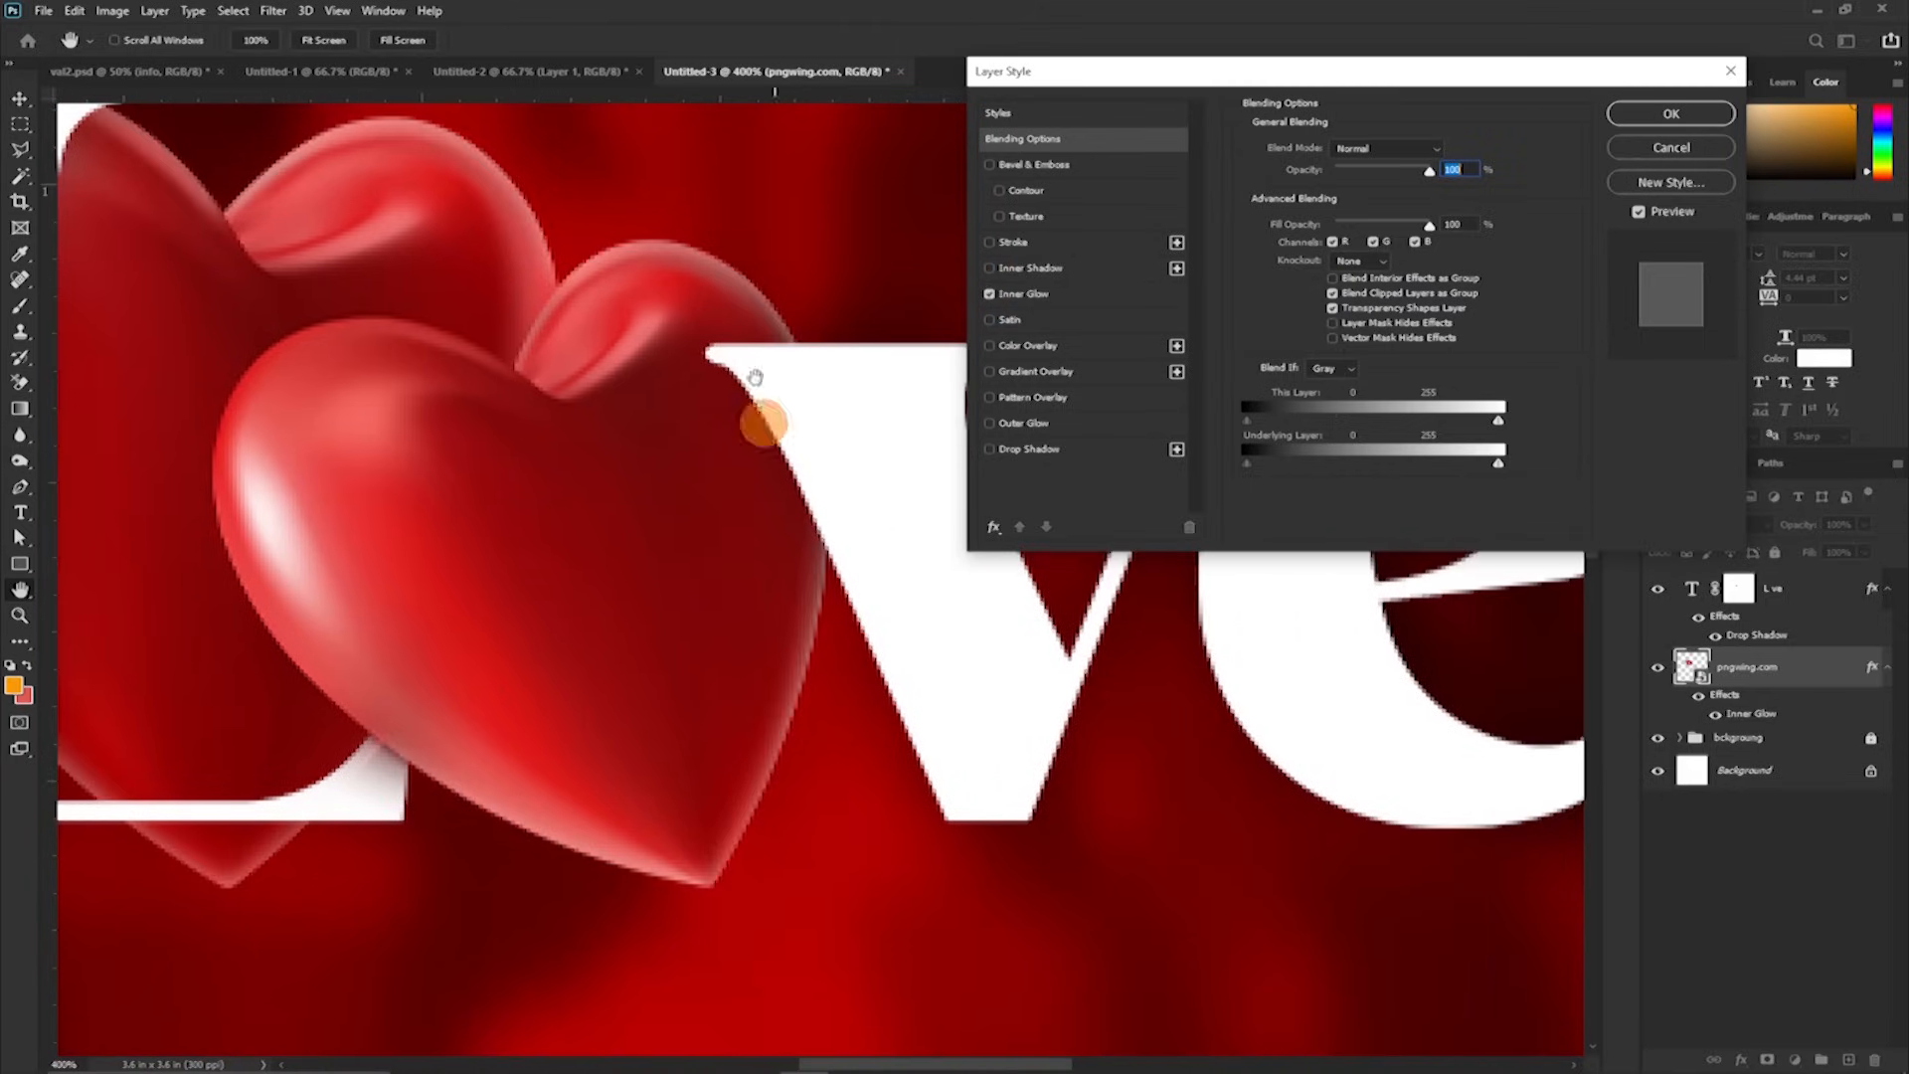
click(1032, 302)
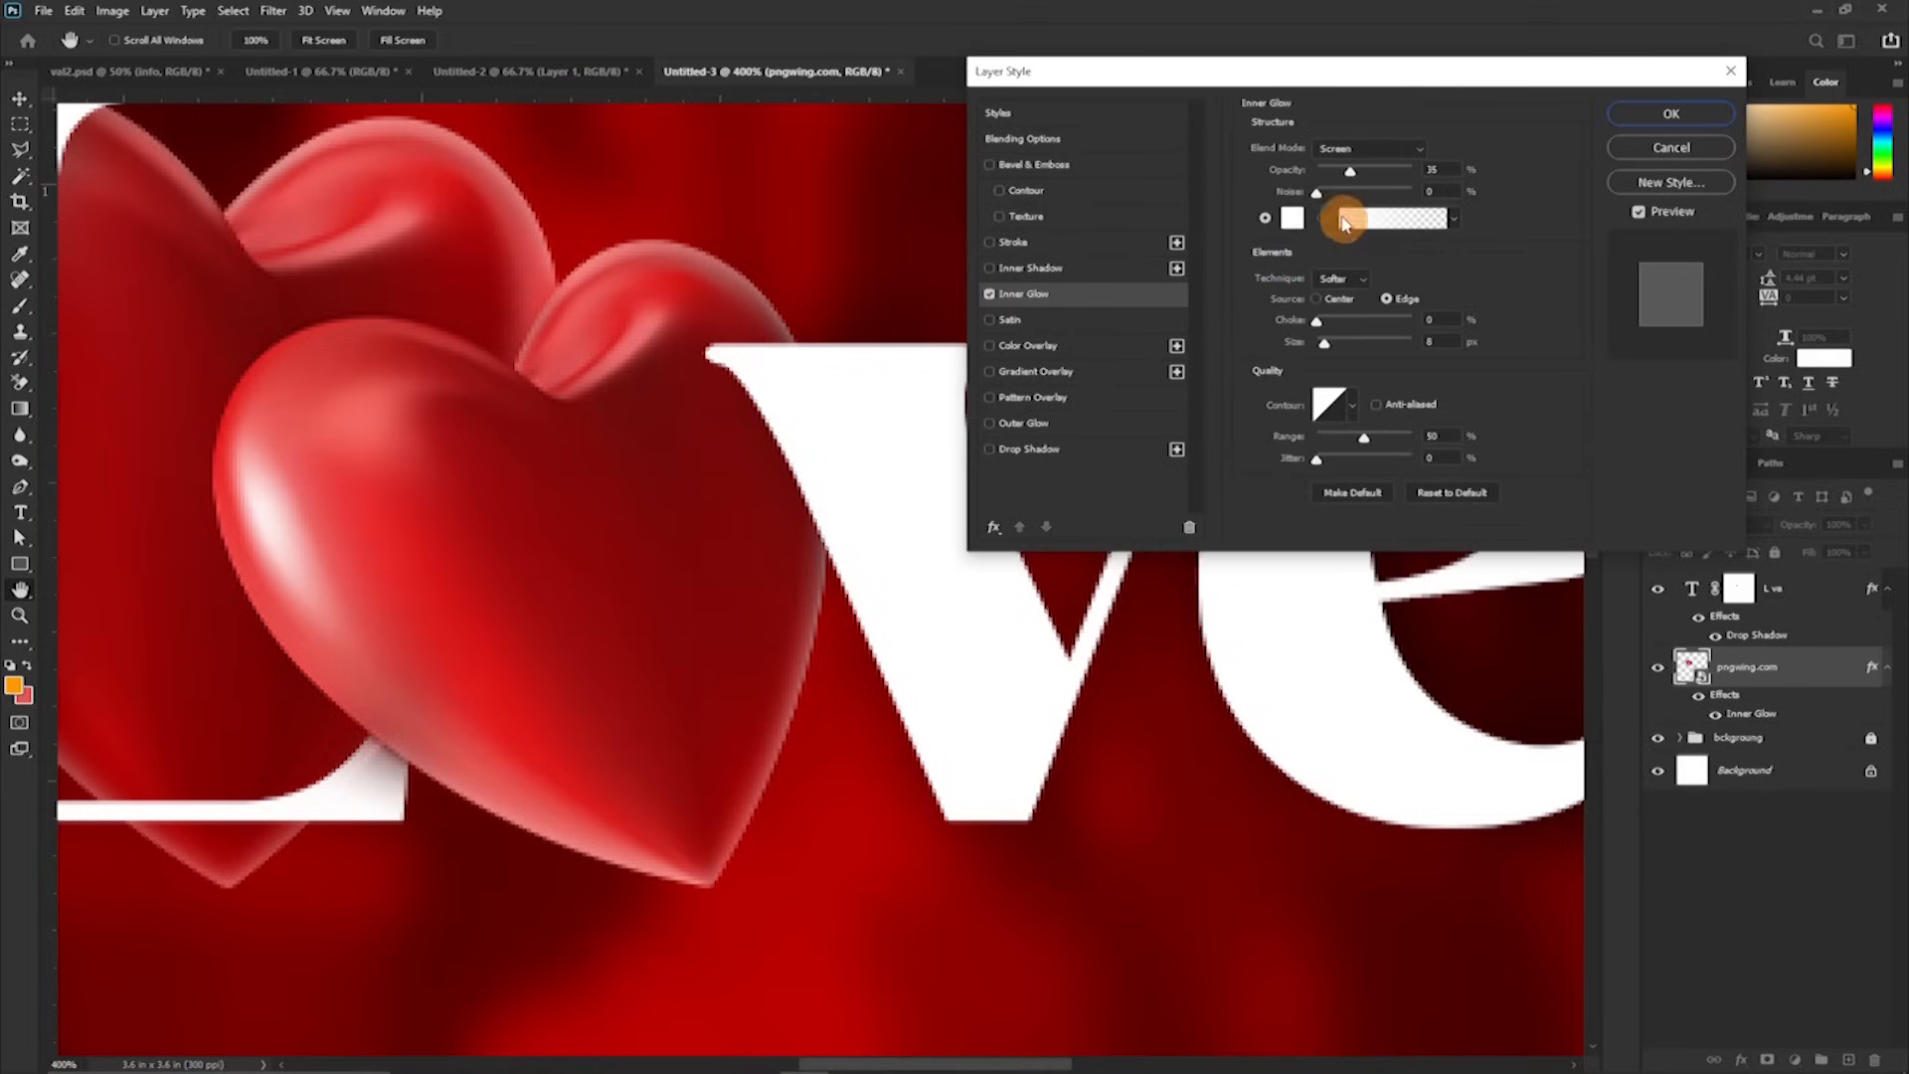
drag(1333, 348, 1328, 347)
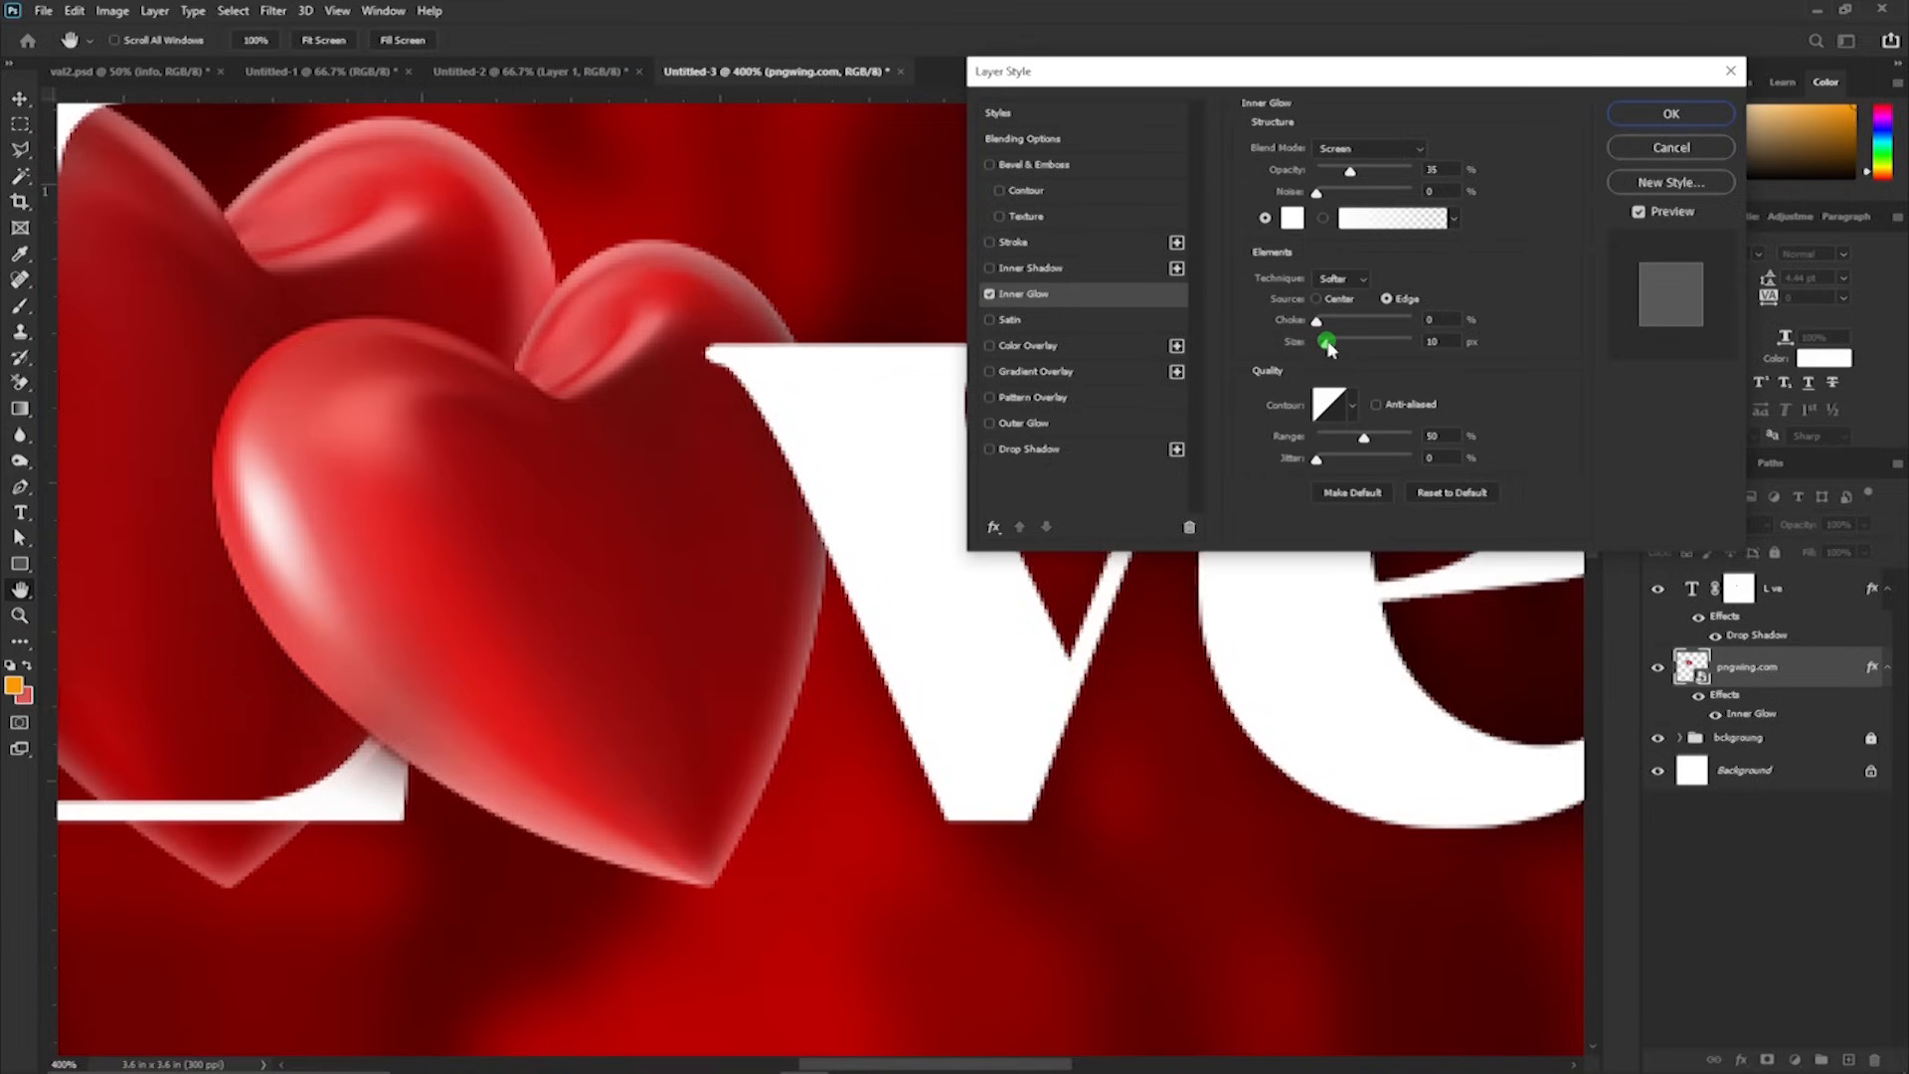
drag(1328, 345, 1327, 343)
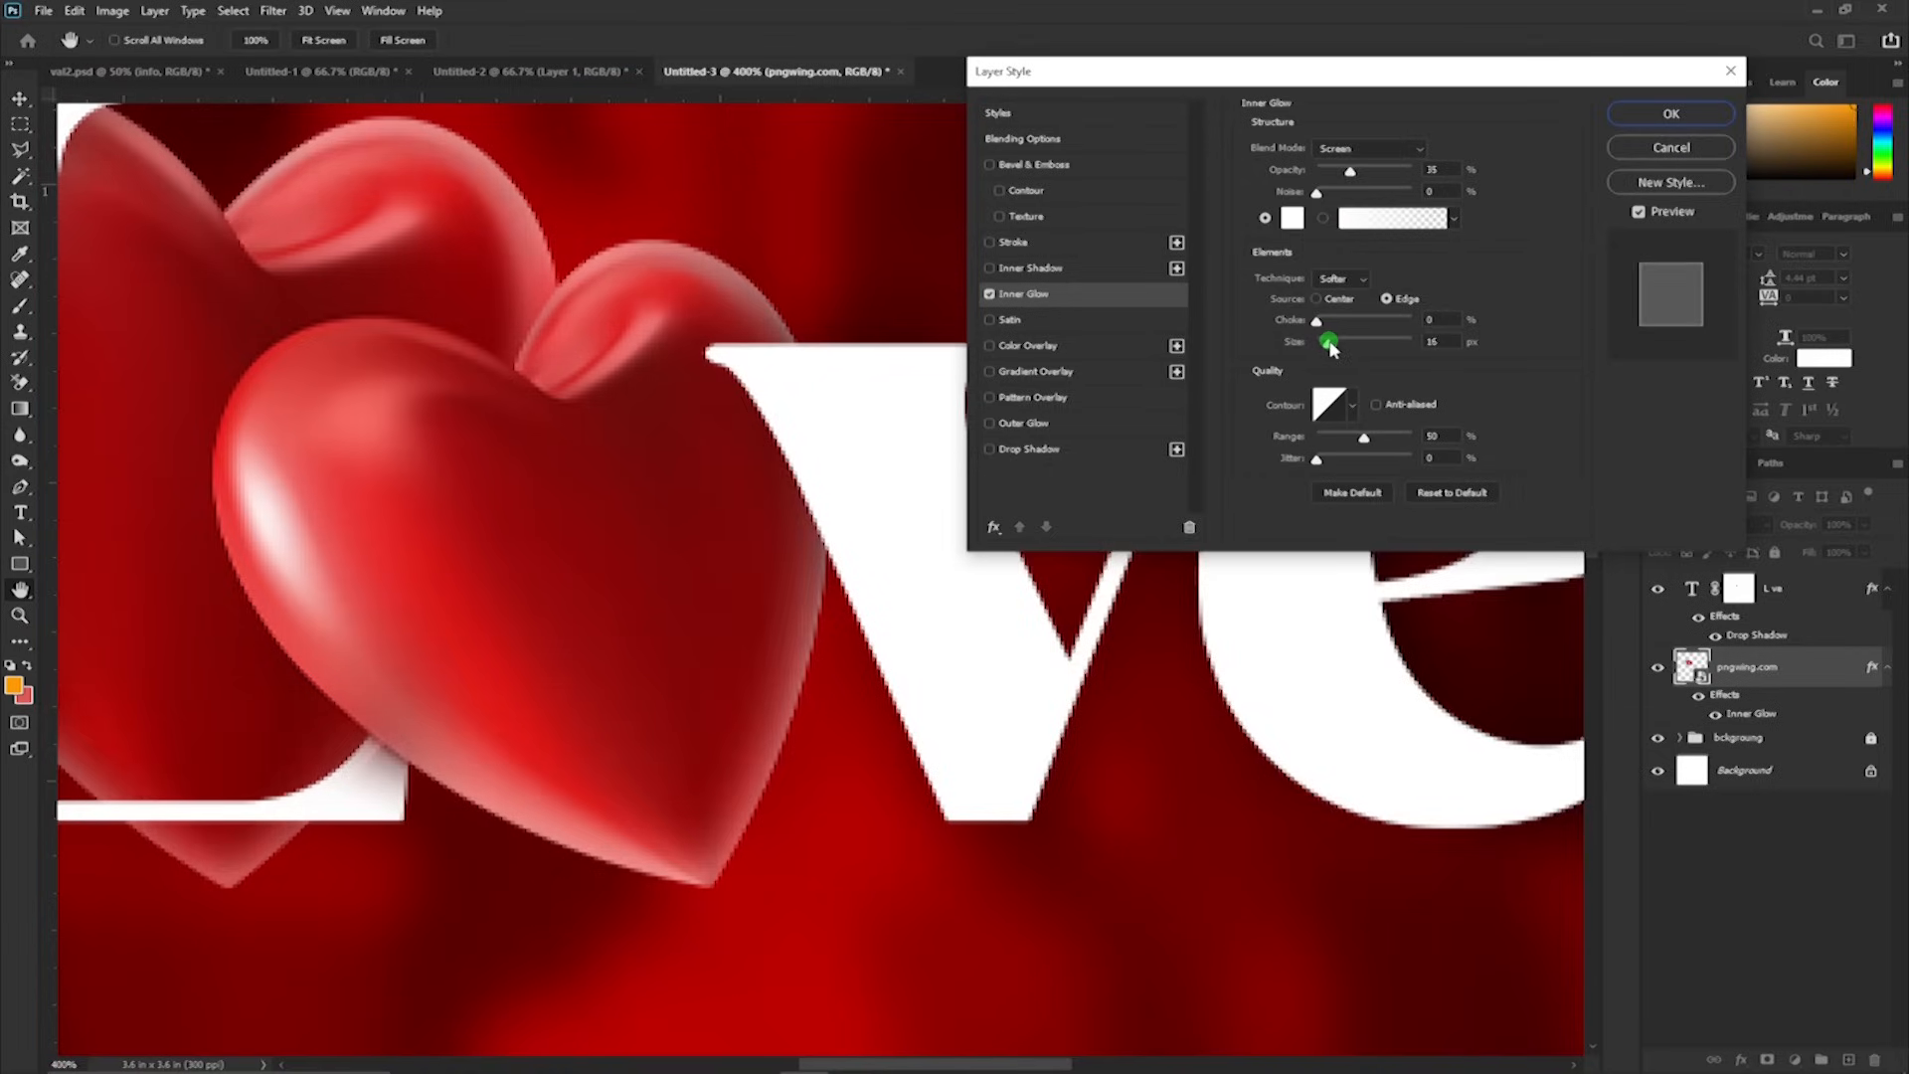
click(1334, 169)
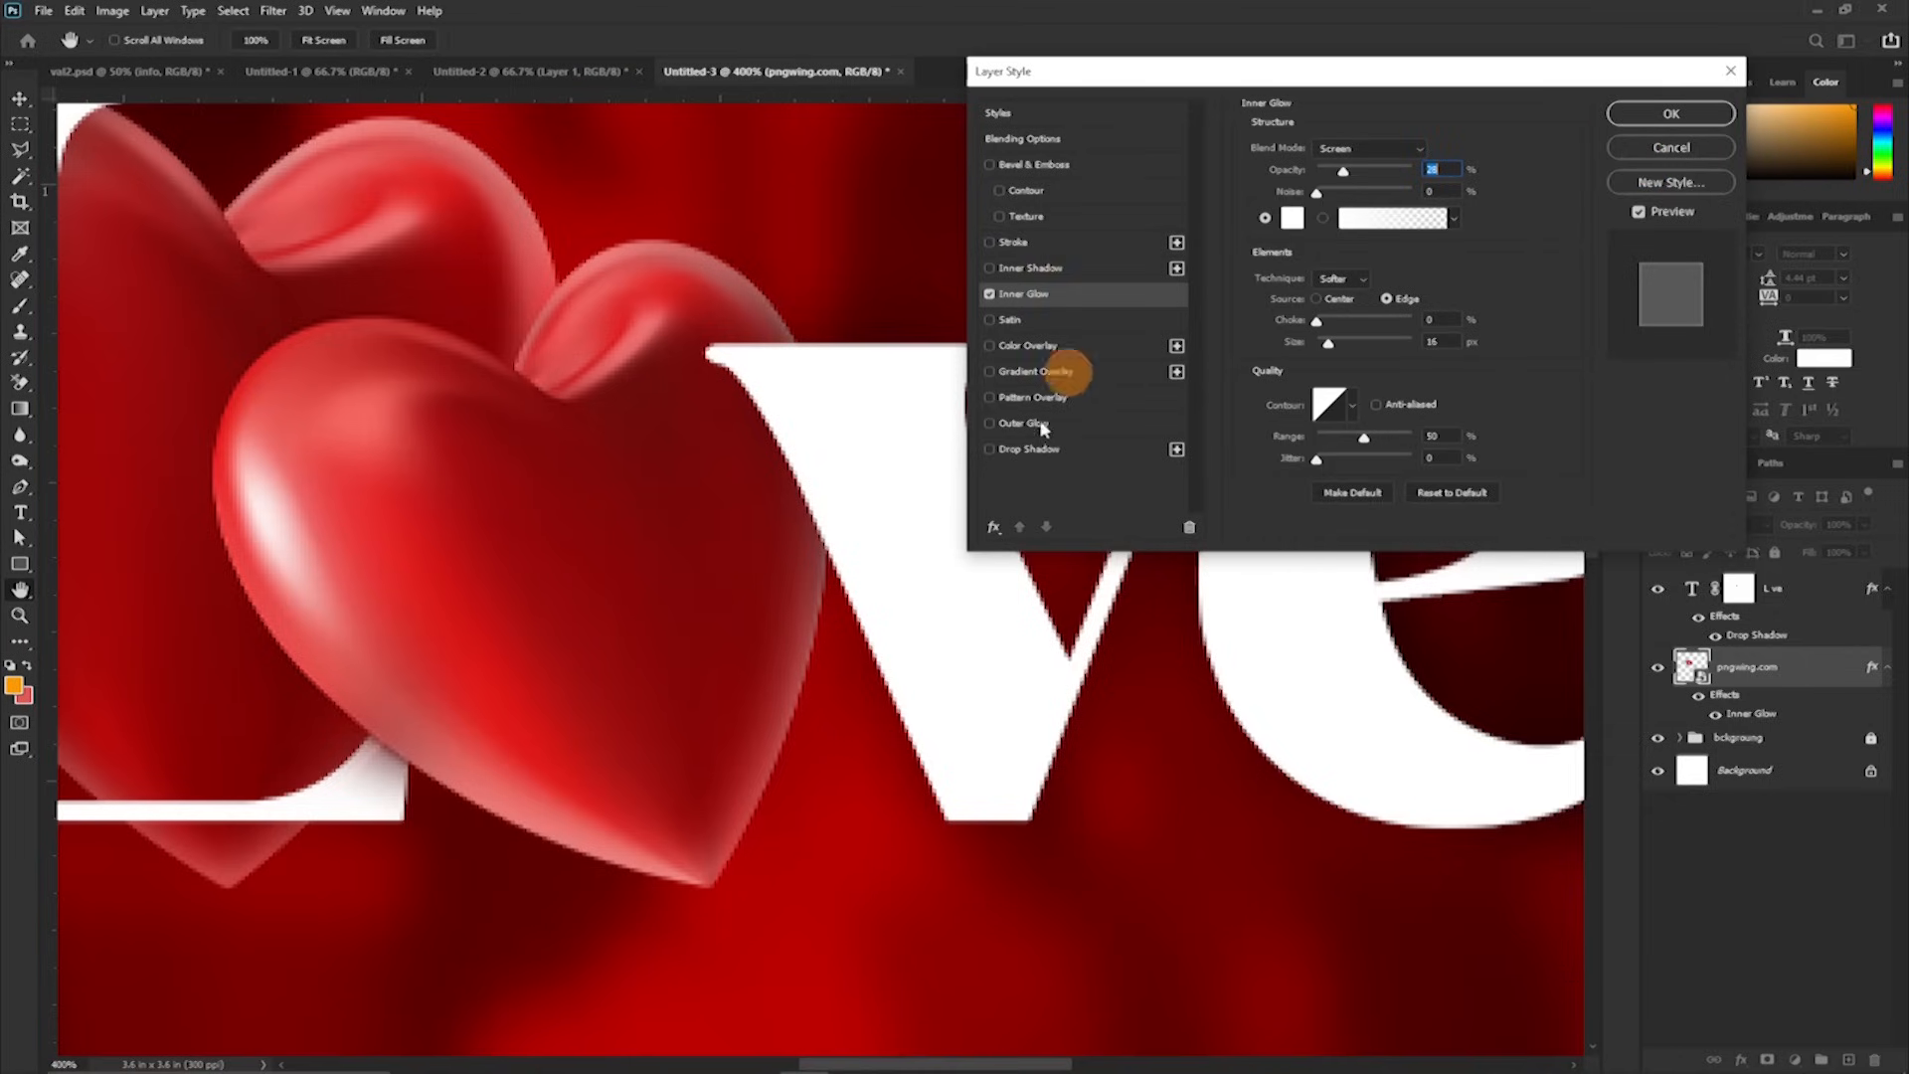
Step: Add a black Hard Light drop shadow to the hearts layer with 52% opacity, 0 px distance, 8% spread and 70 px size
scroll(870, 686, down, 4)
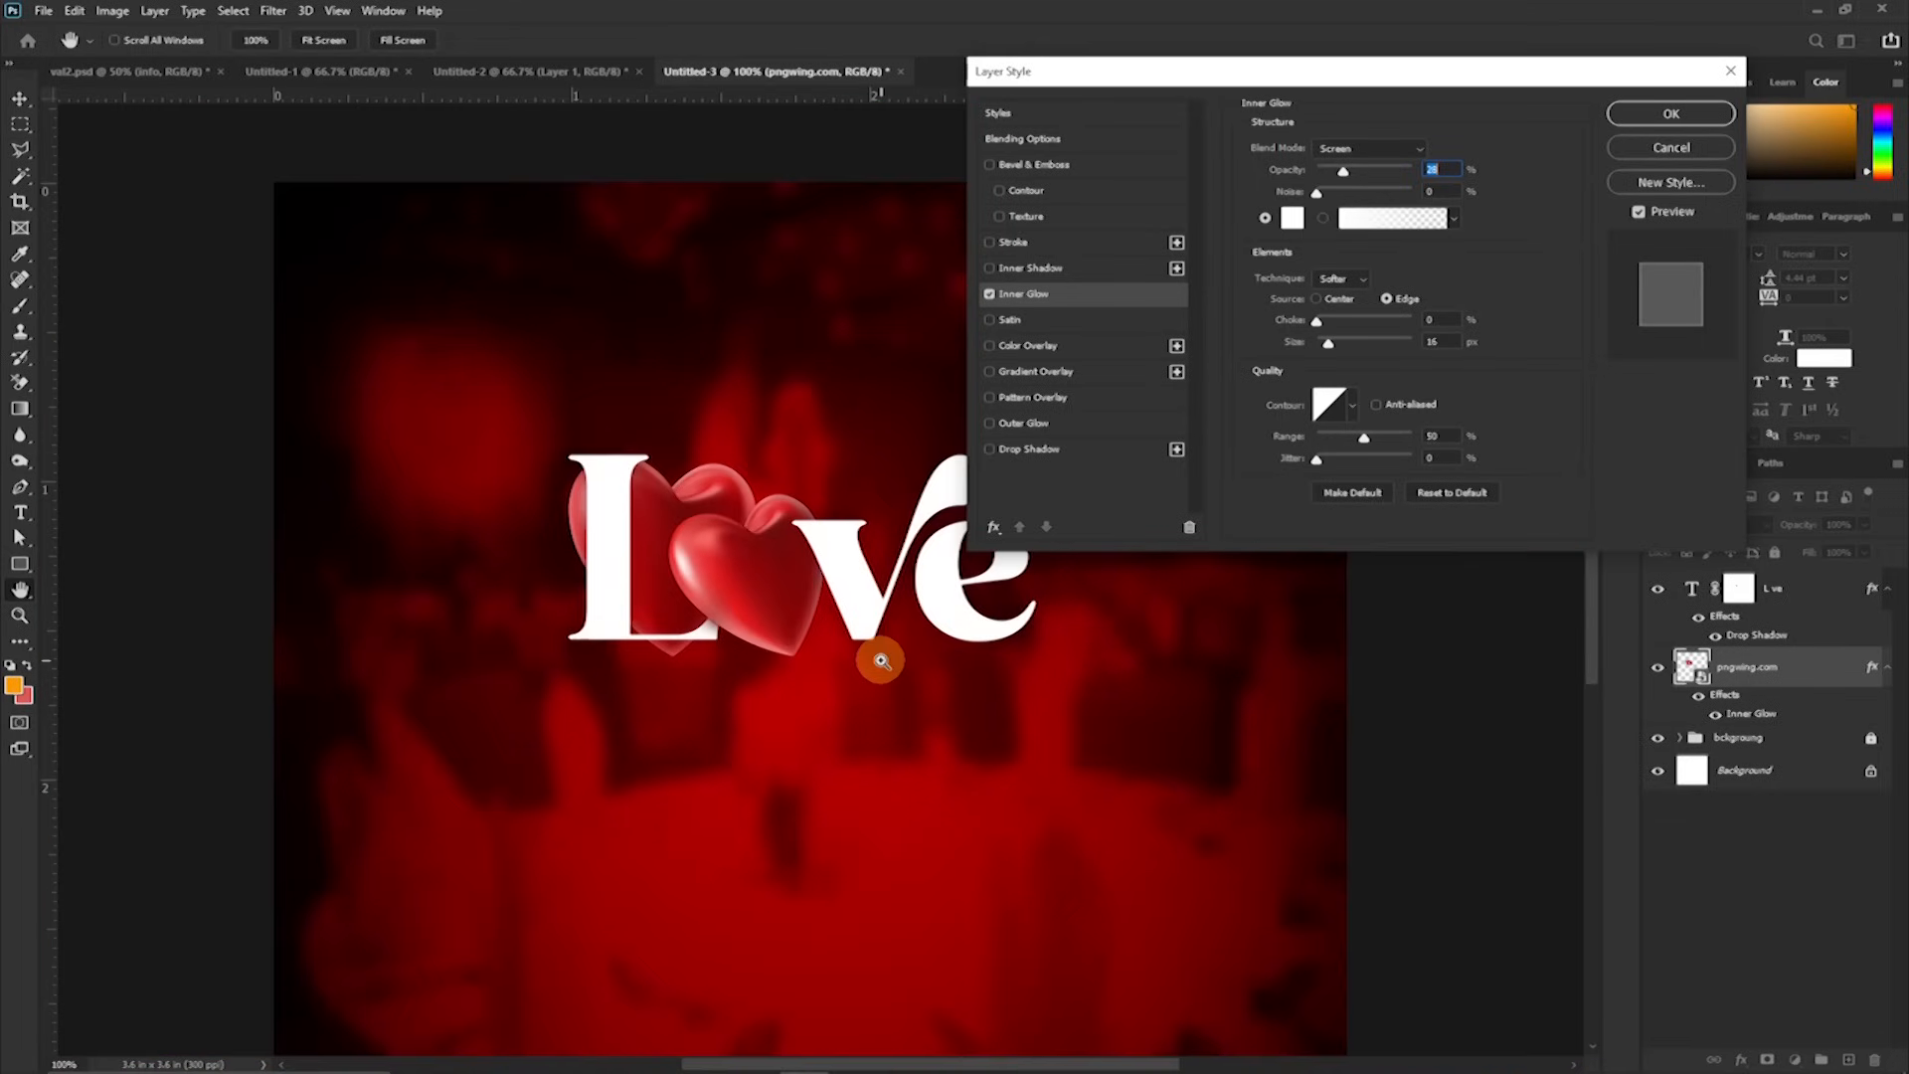
scroll(881, 660, up, 4)
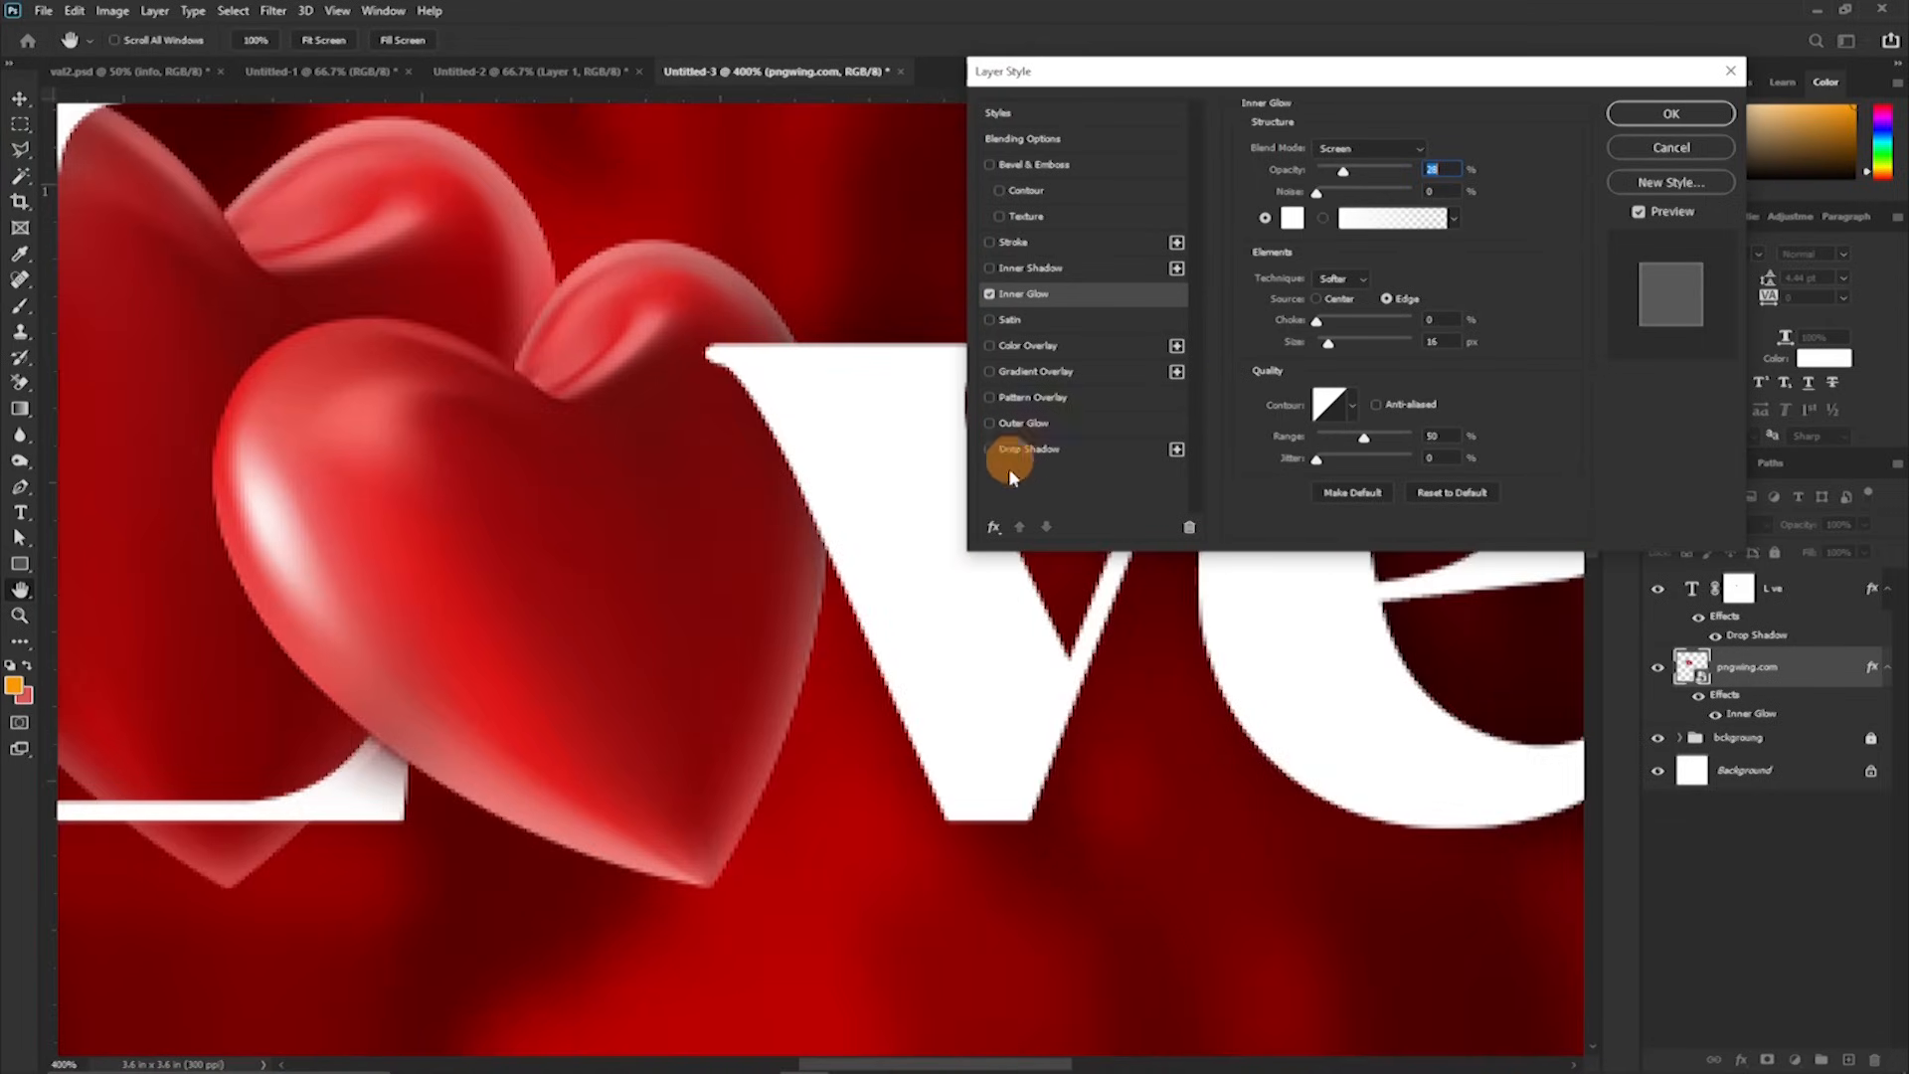
click(990, 449)
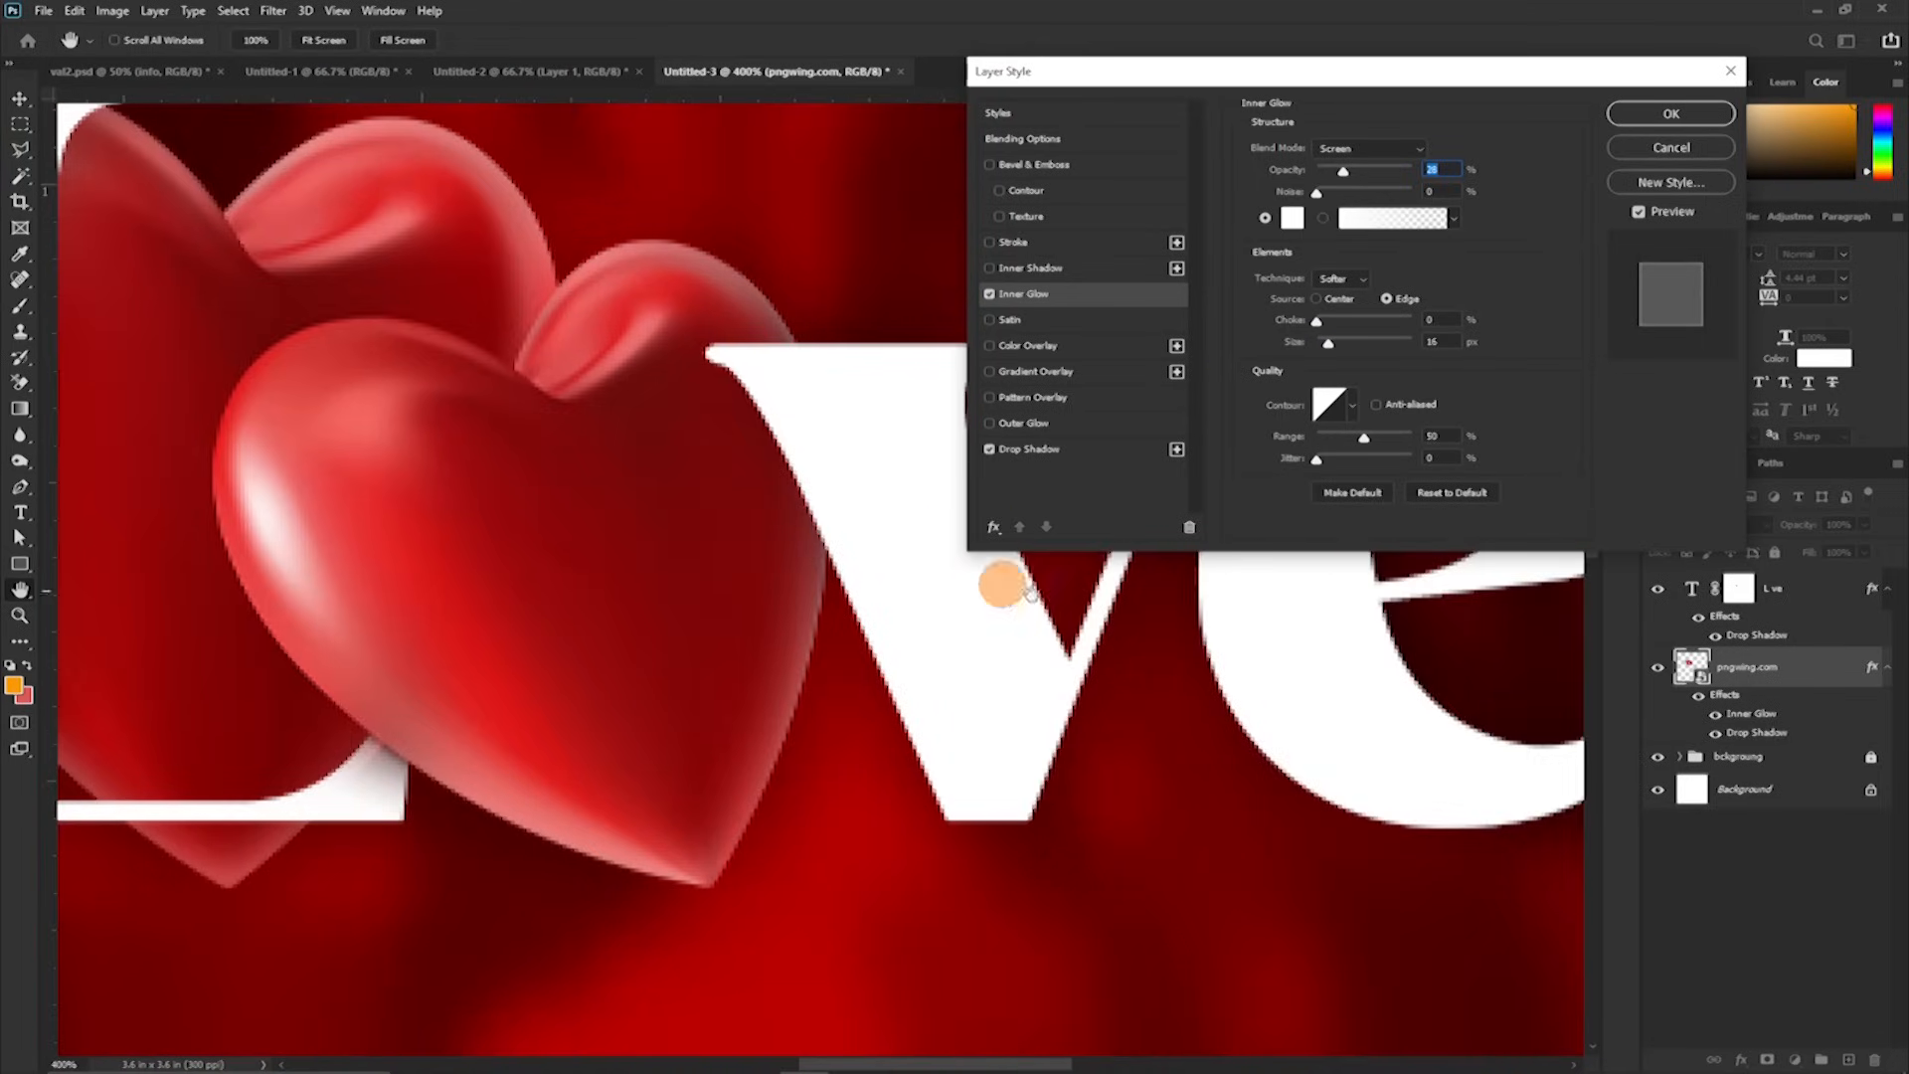
click(1044, 450)
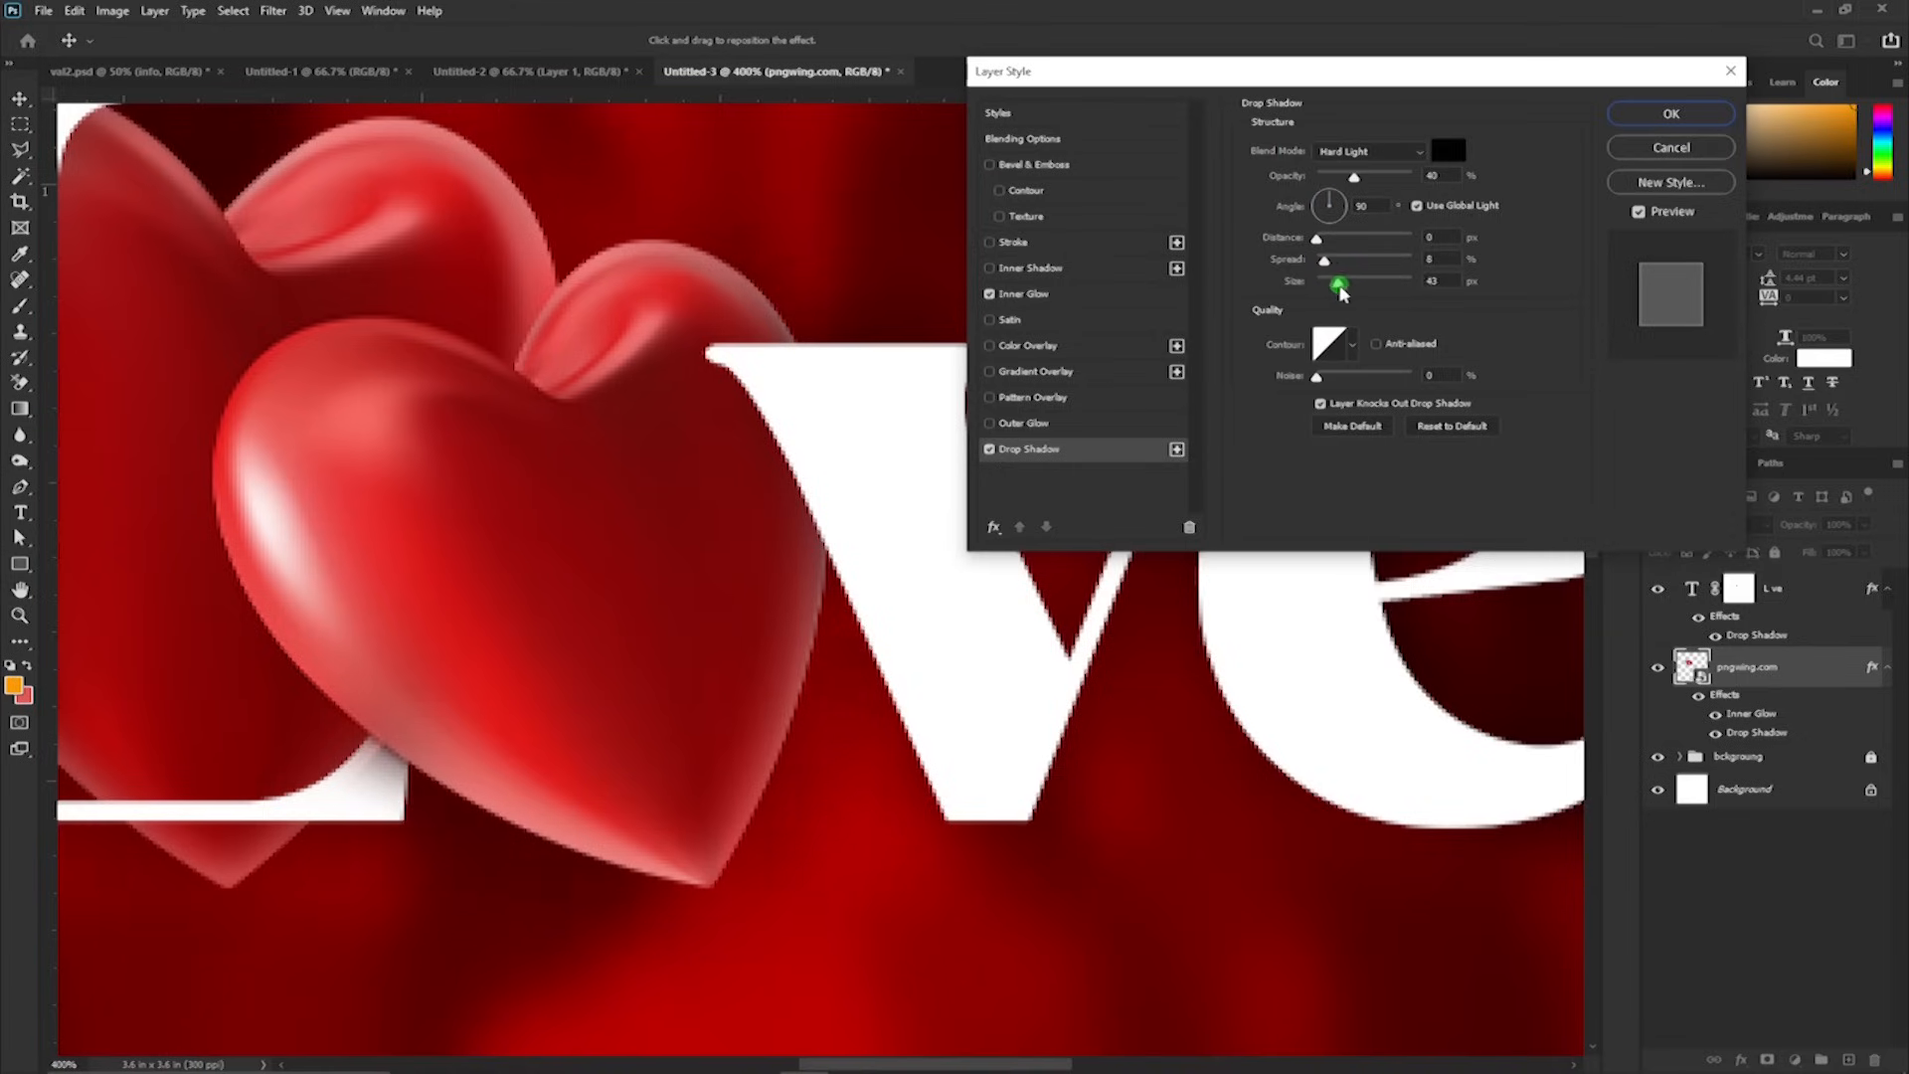
click(1350, 283)
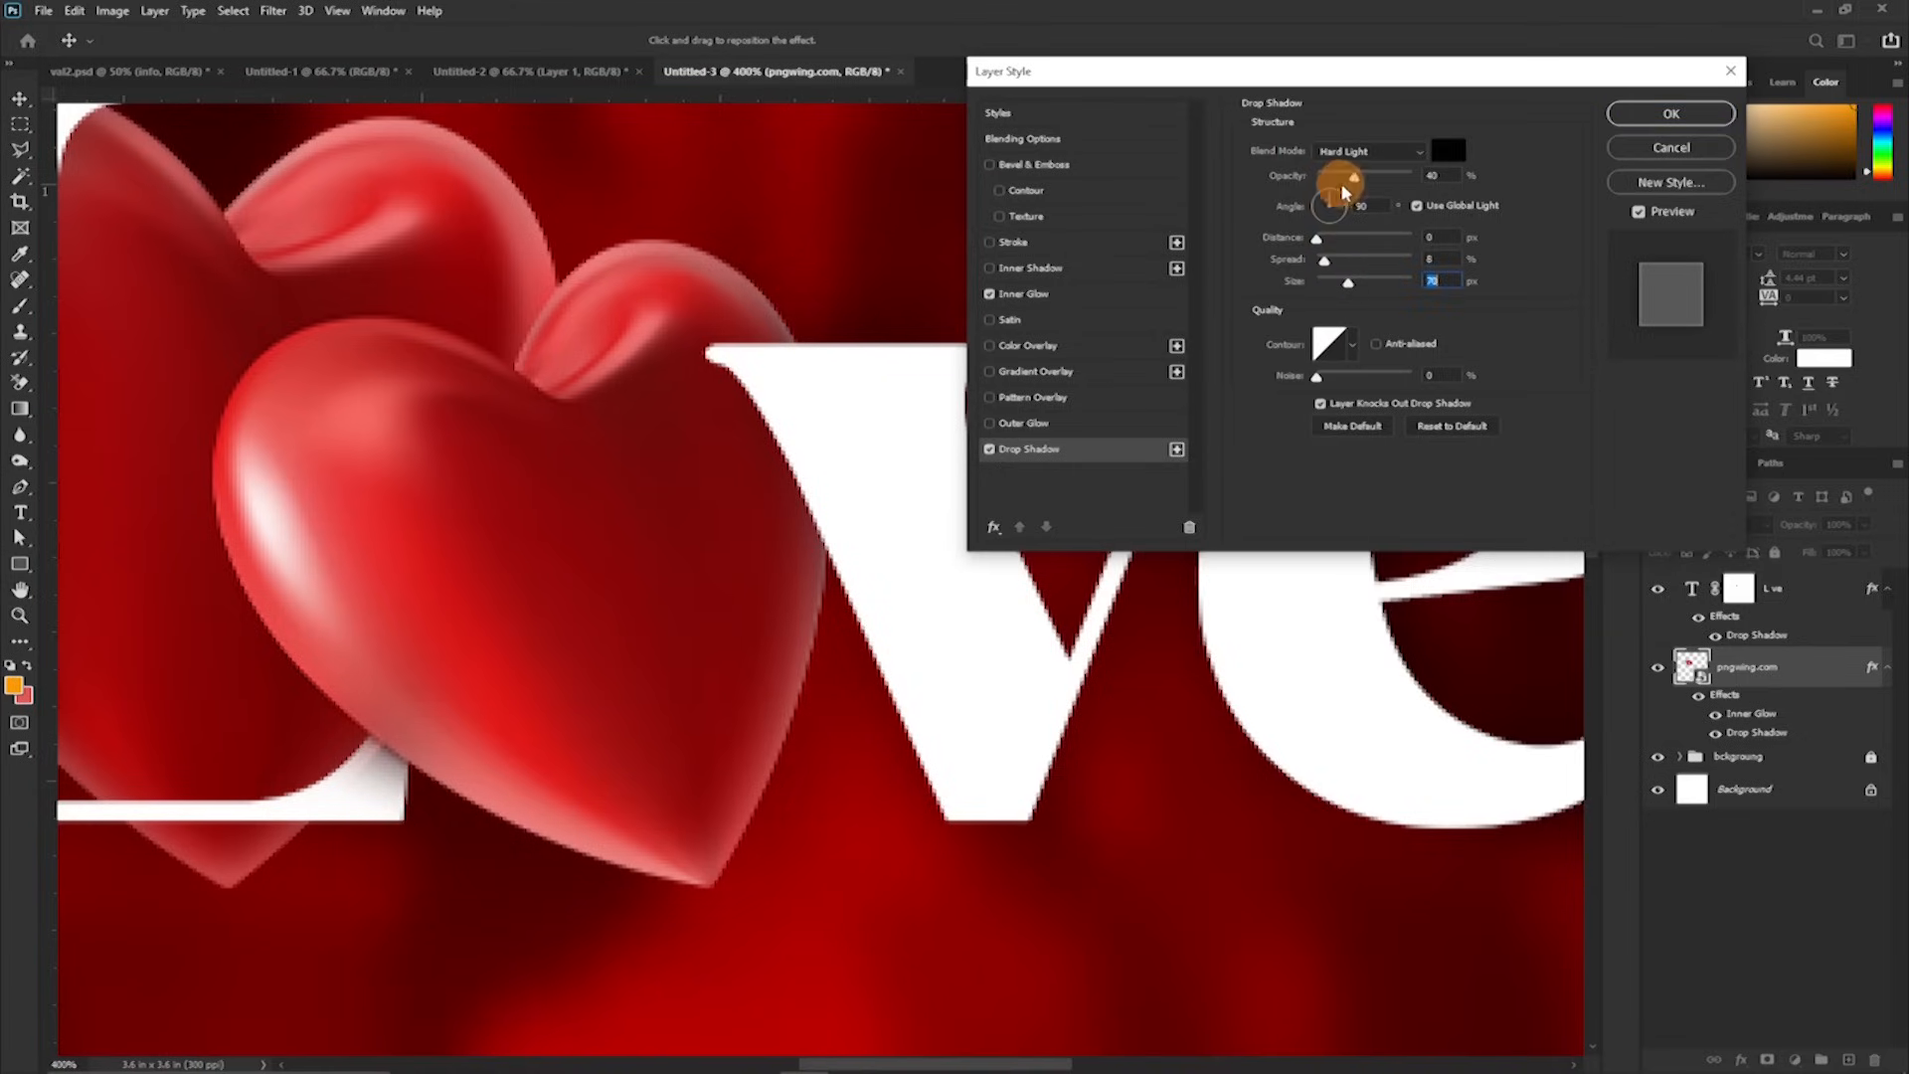
click(1366, 180)
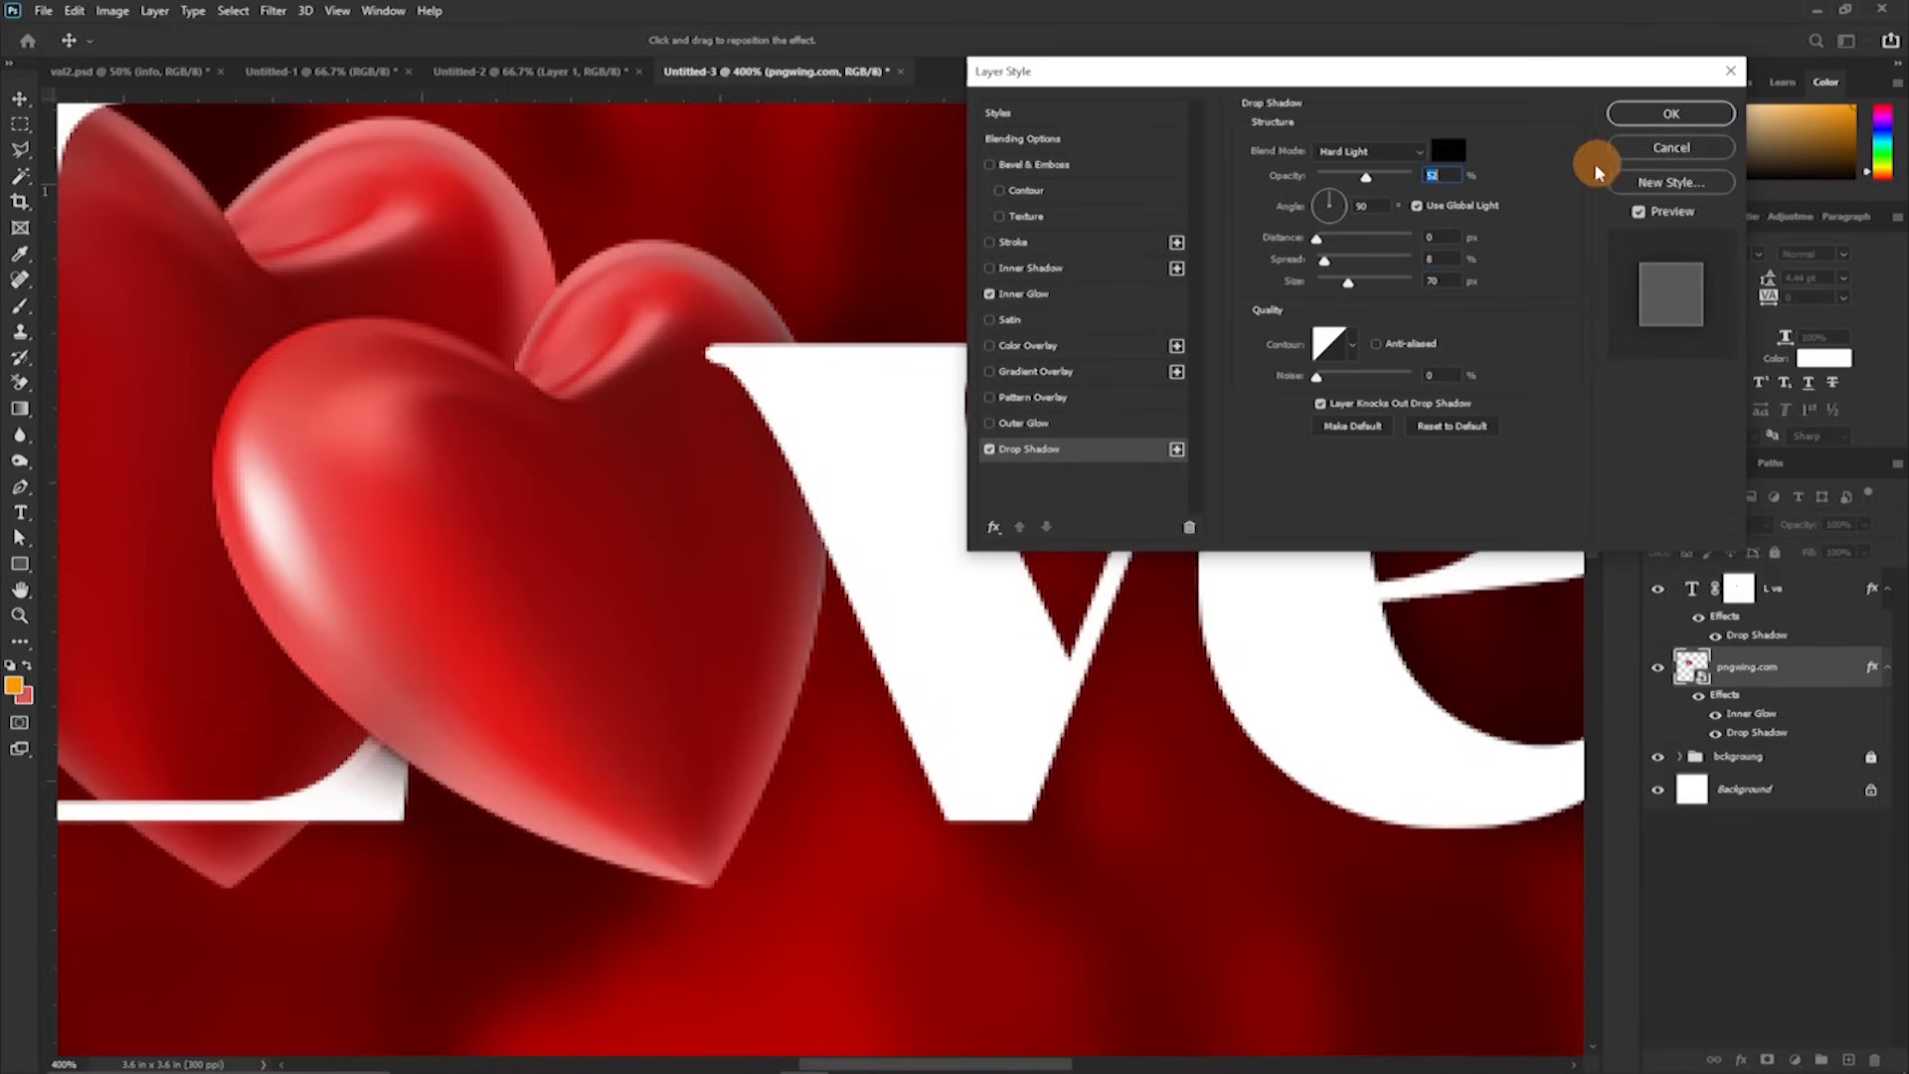
key(ctrl+1)
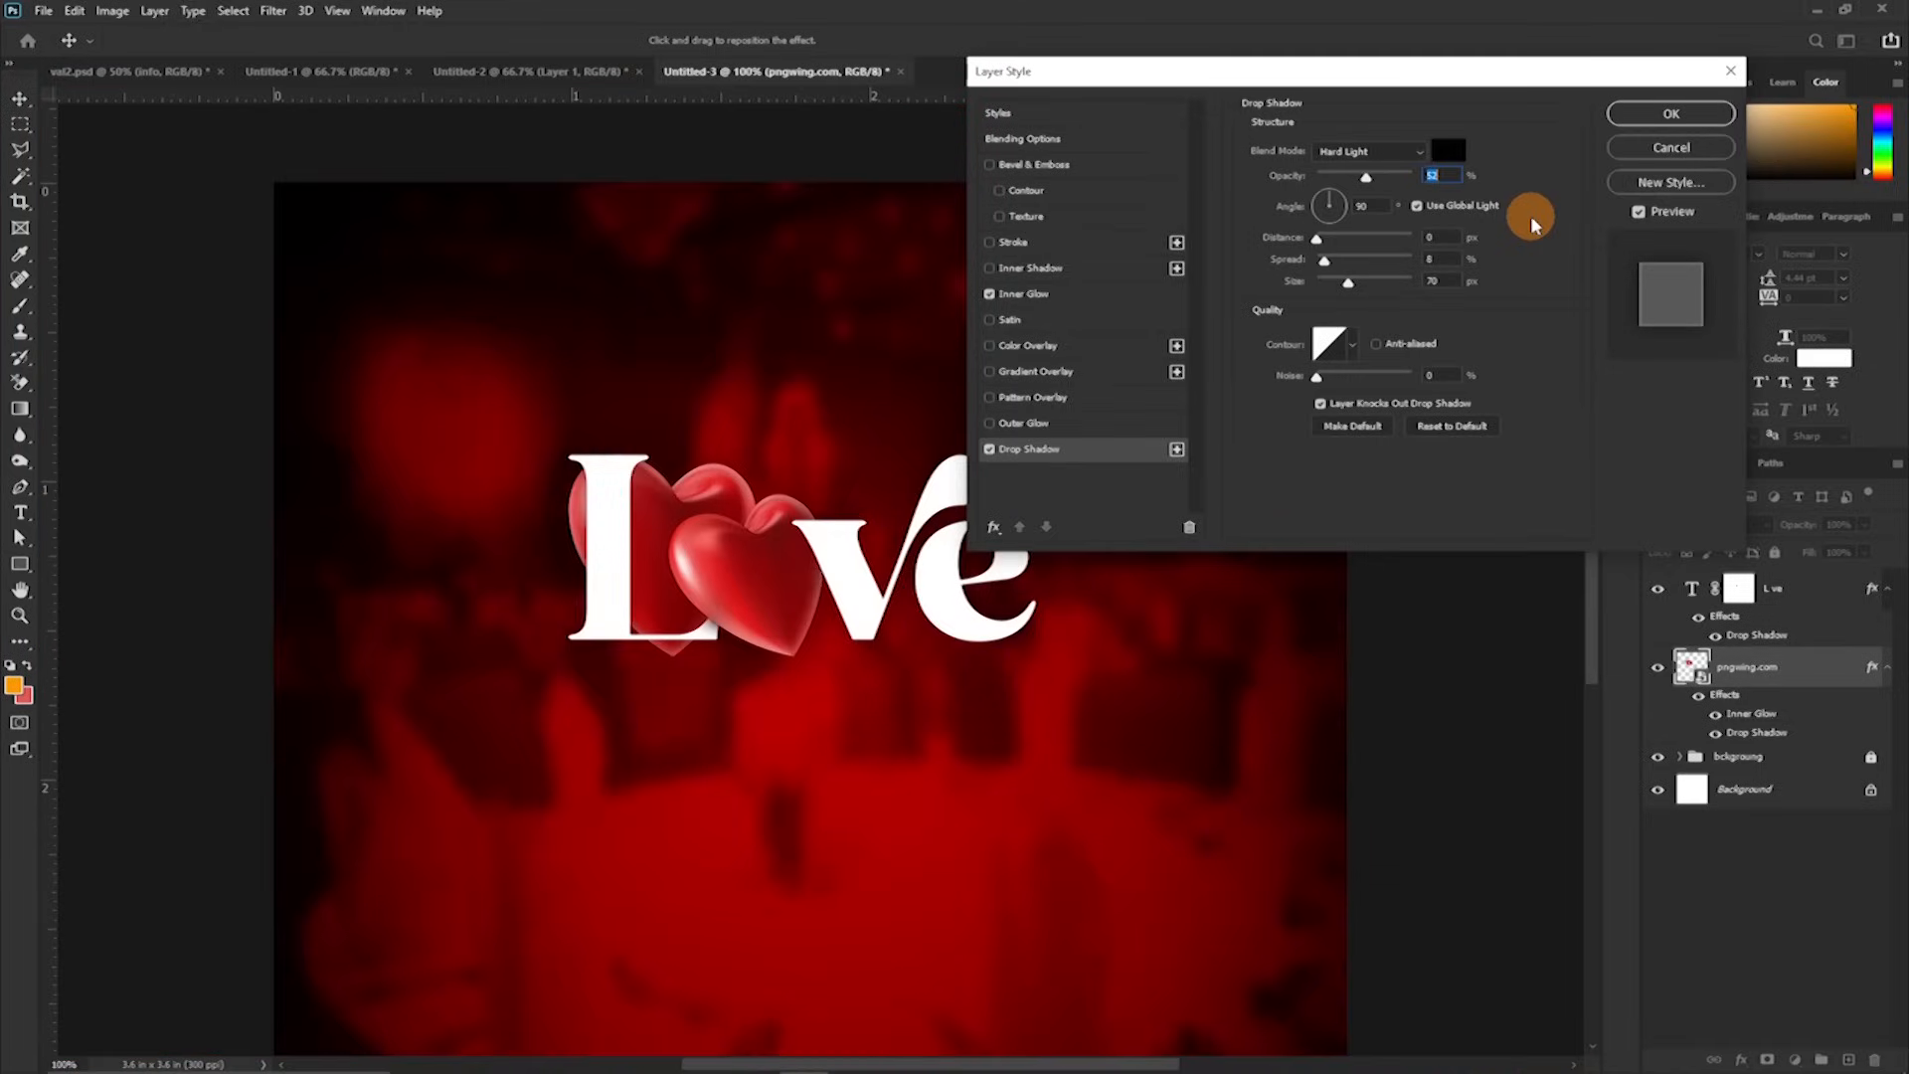
key(ctrl+plus)
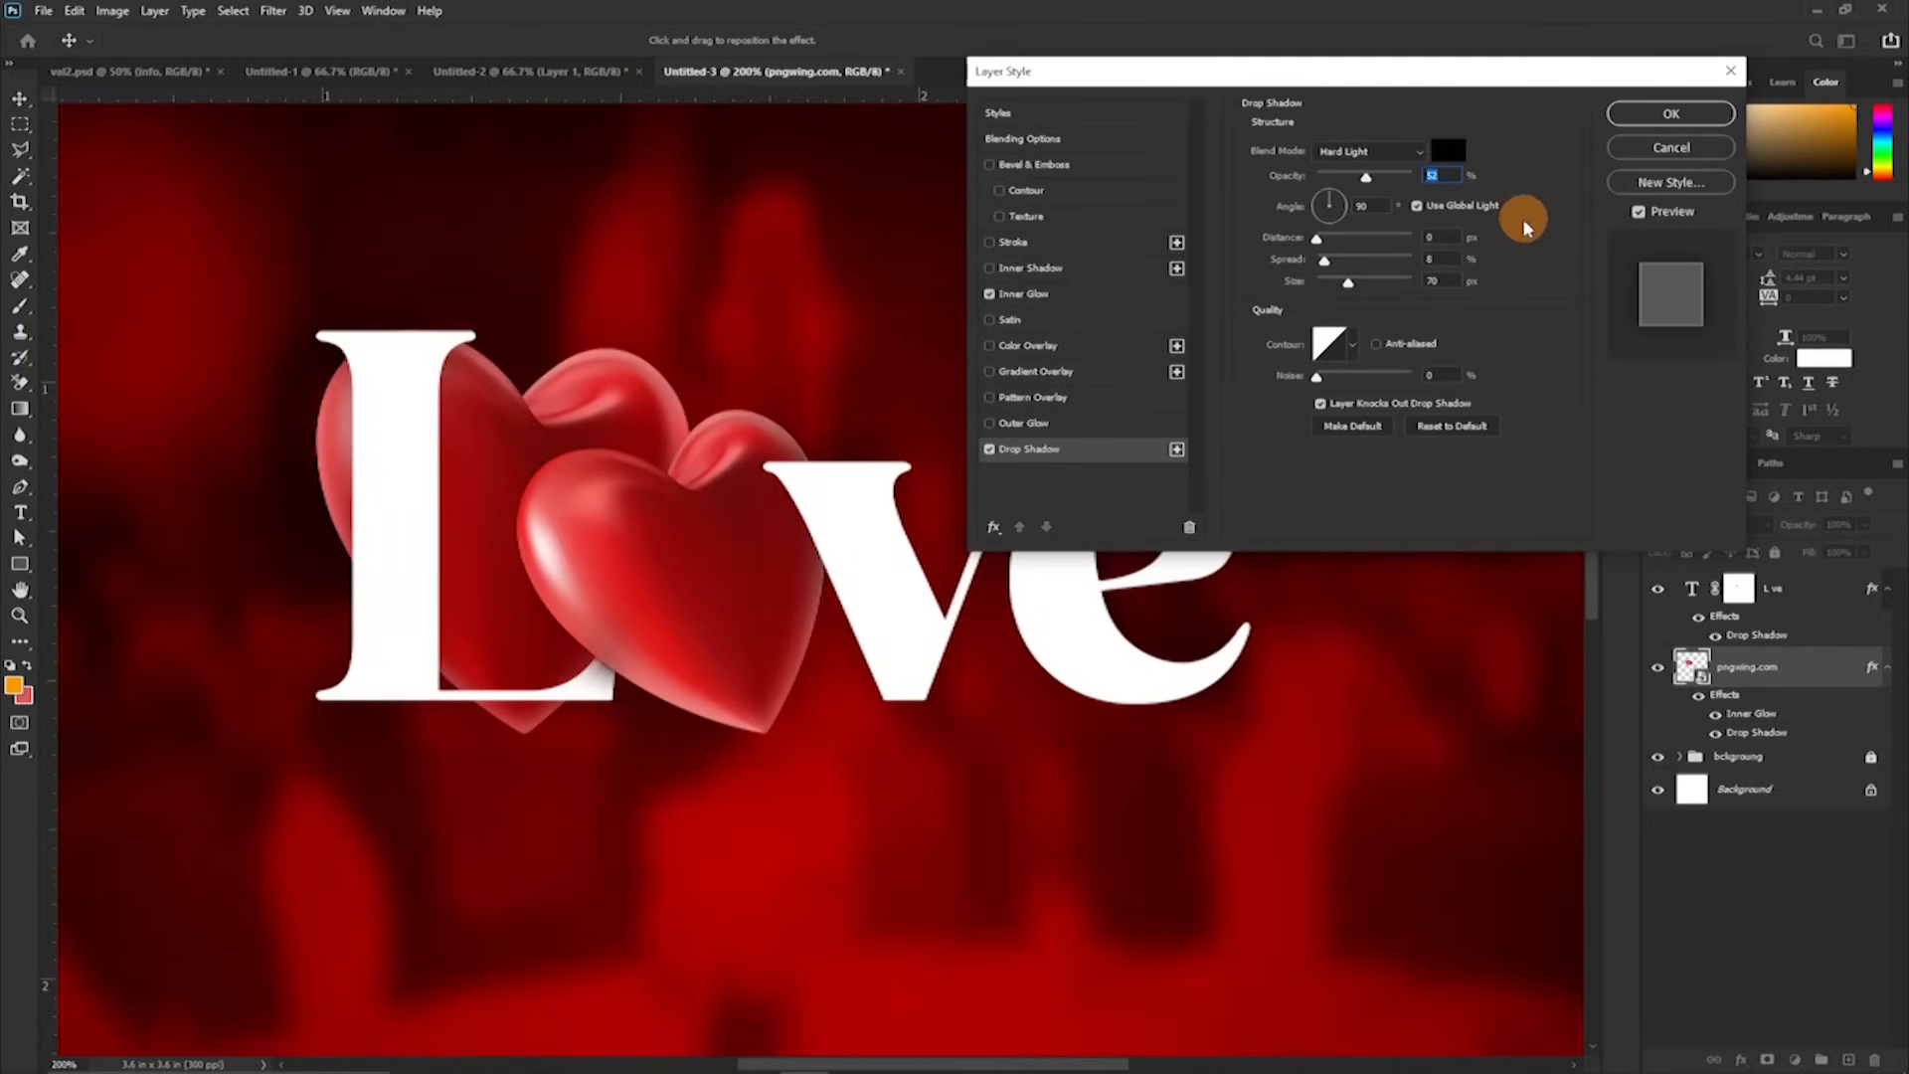
key(ctrl+minus)
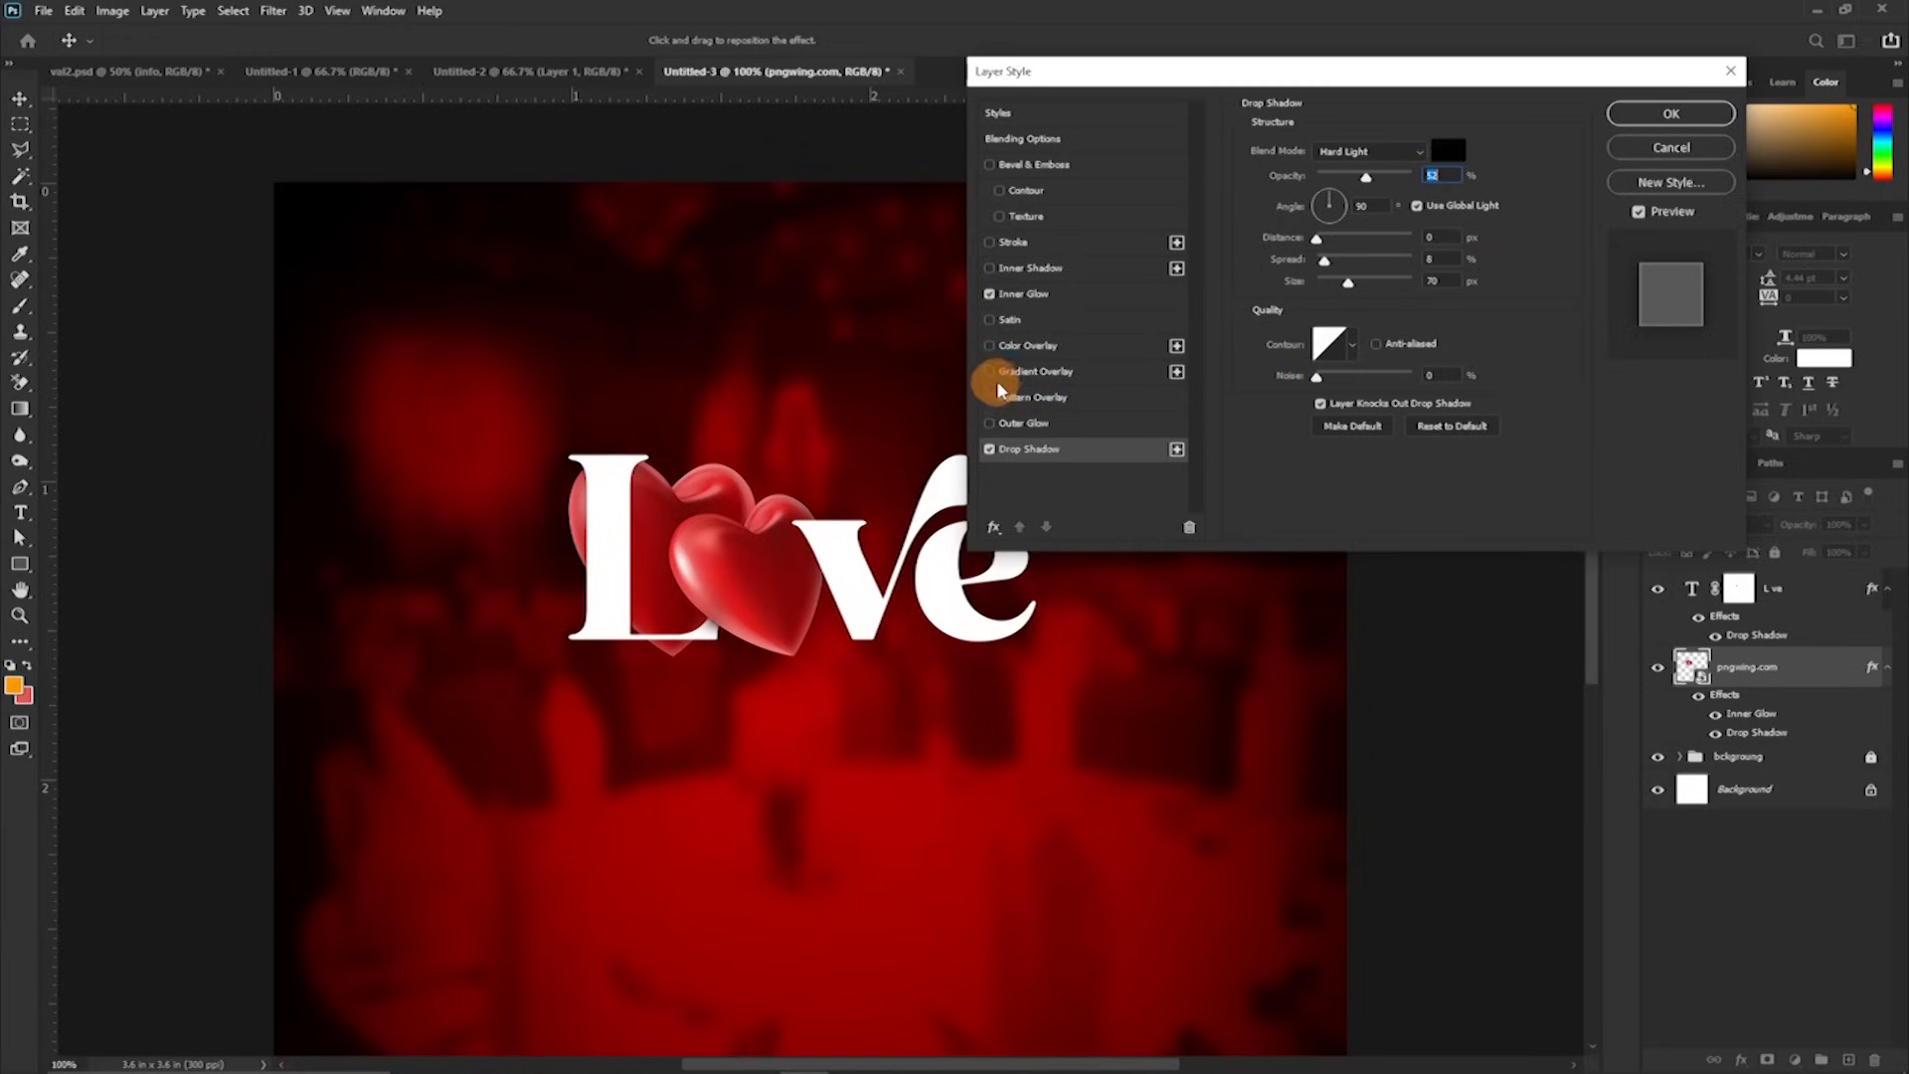
Step: Add a faint red Screen outer glow with a 16 px size to the hearts layer and apply the layer style
click(988, 423)
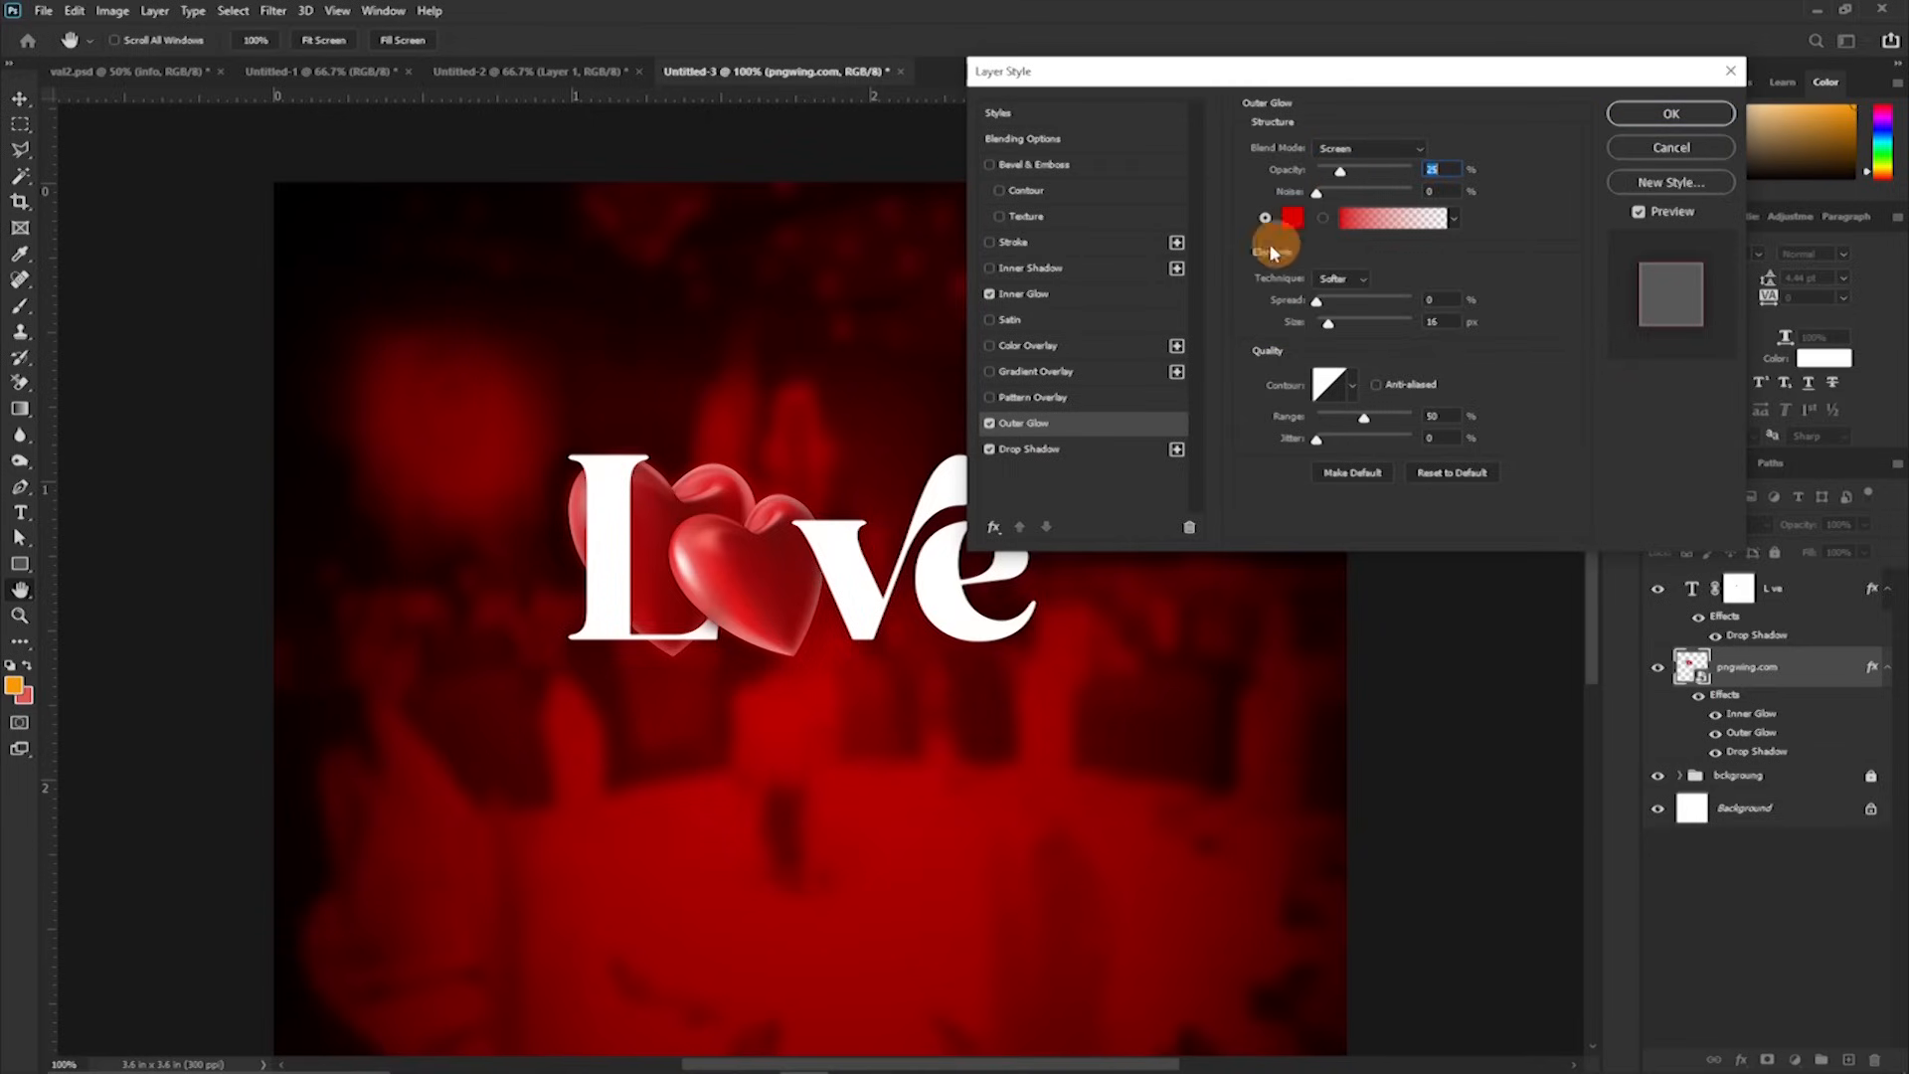
drag(1351, 165, 1334, 171)
key(Return)
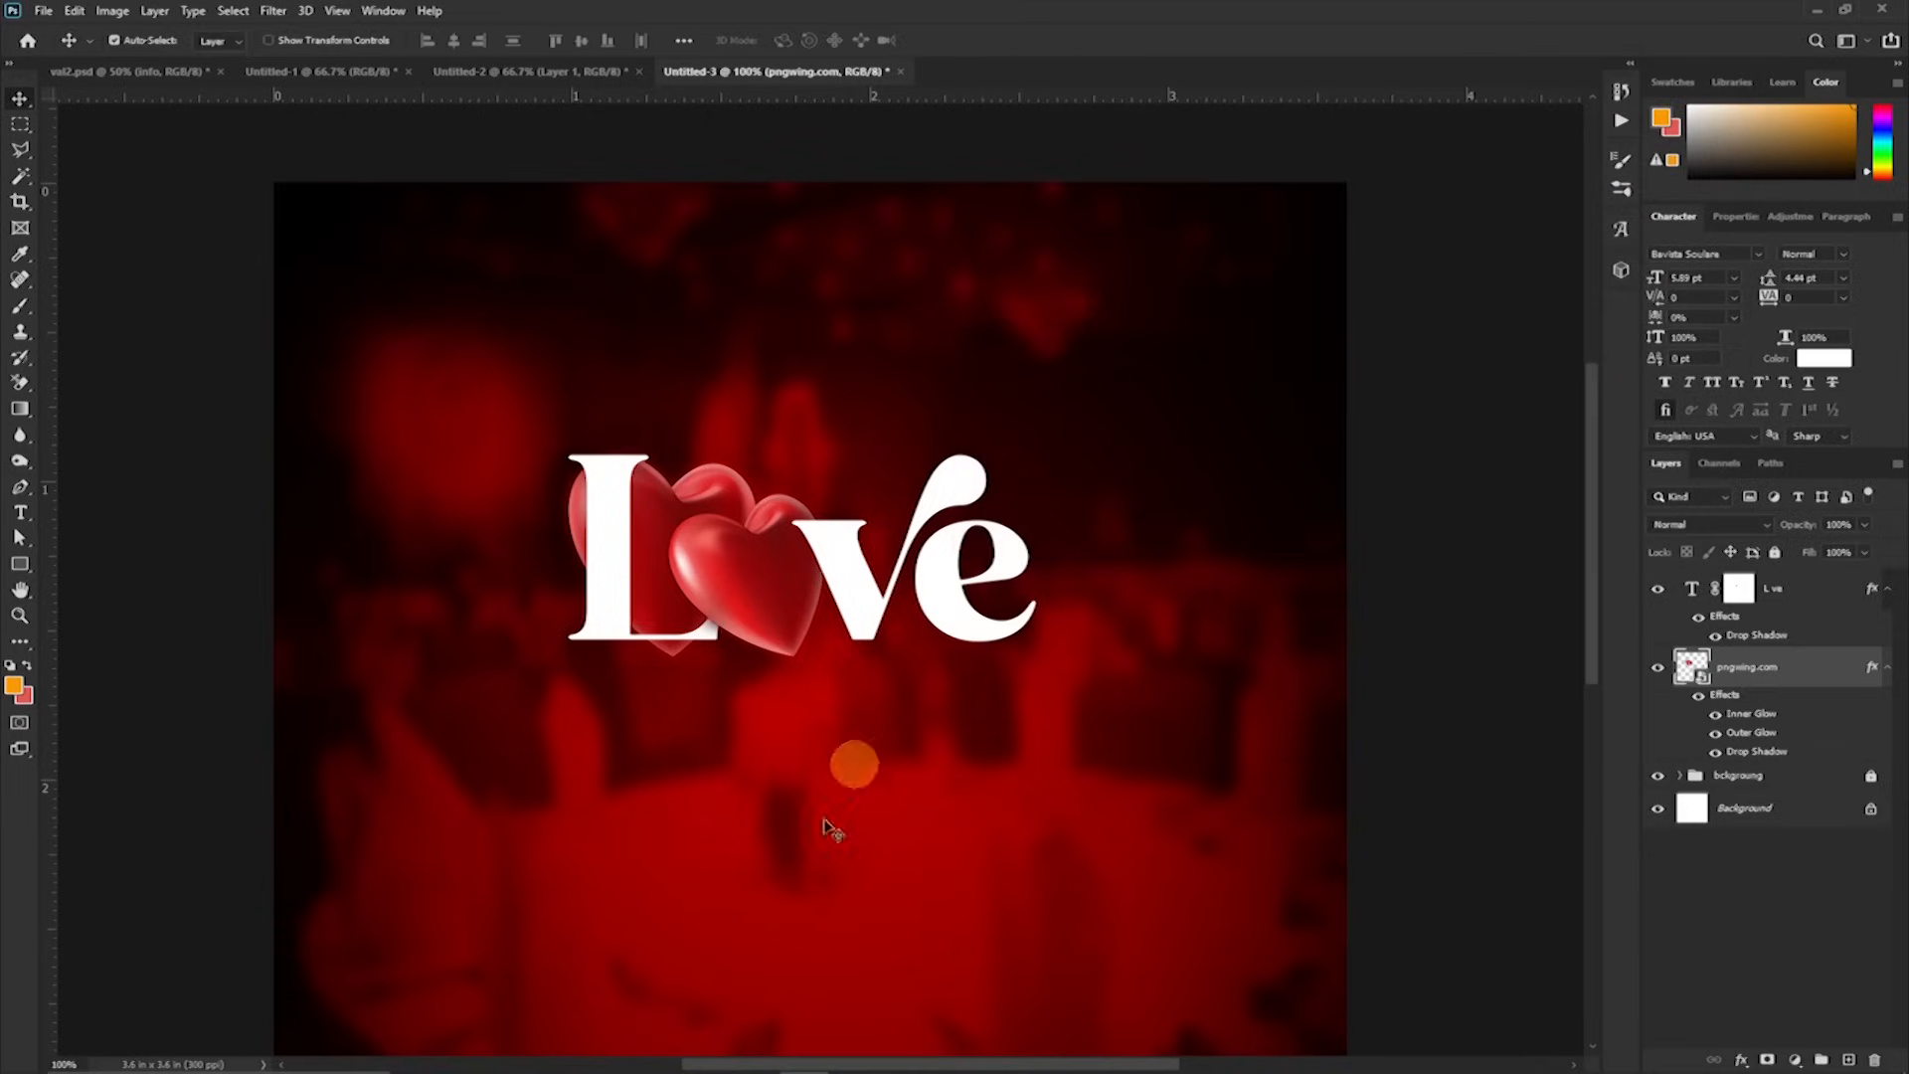
Step: Add a white text layer reading "Feast" on the canvas below the "Love" title
key(ctrl+plus)
mouse_move(813, 668)
mouse_down()
mouse_move(825, 505)
mouse_move(797, 657)
mouse_up()
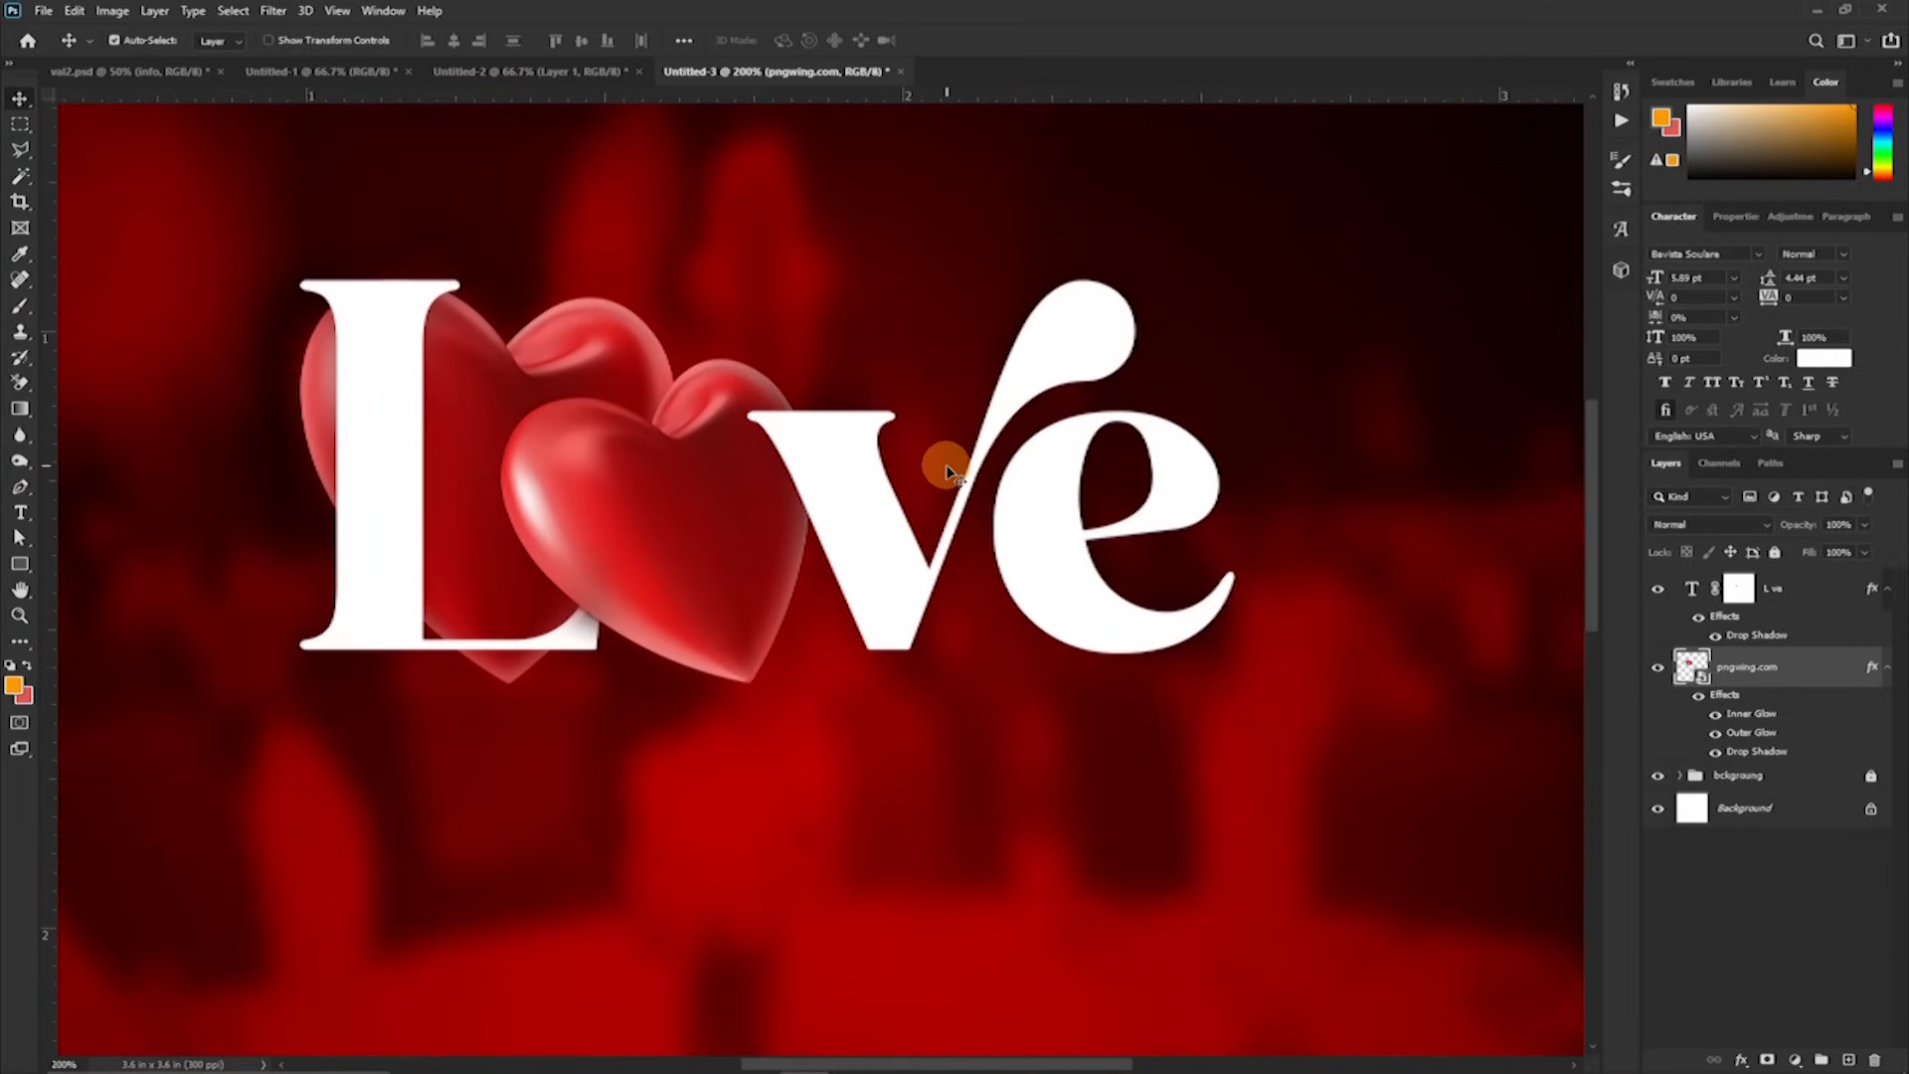
key(t)
click(610, 858)
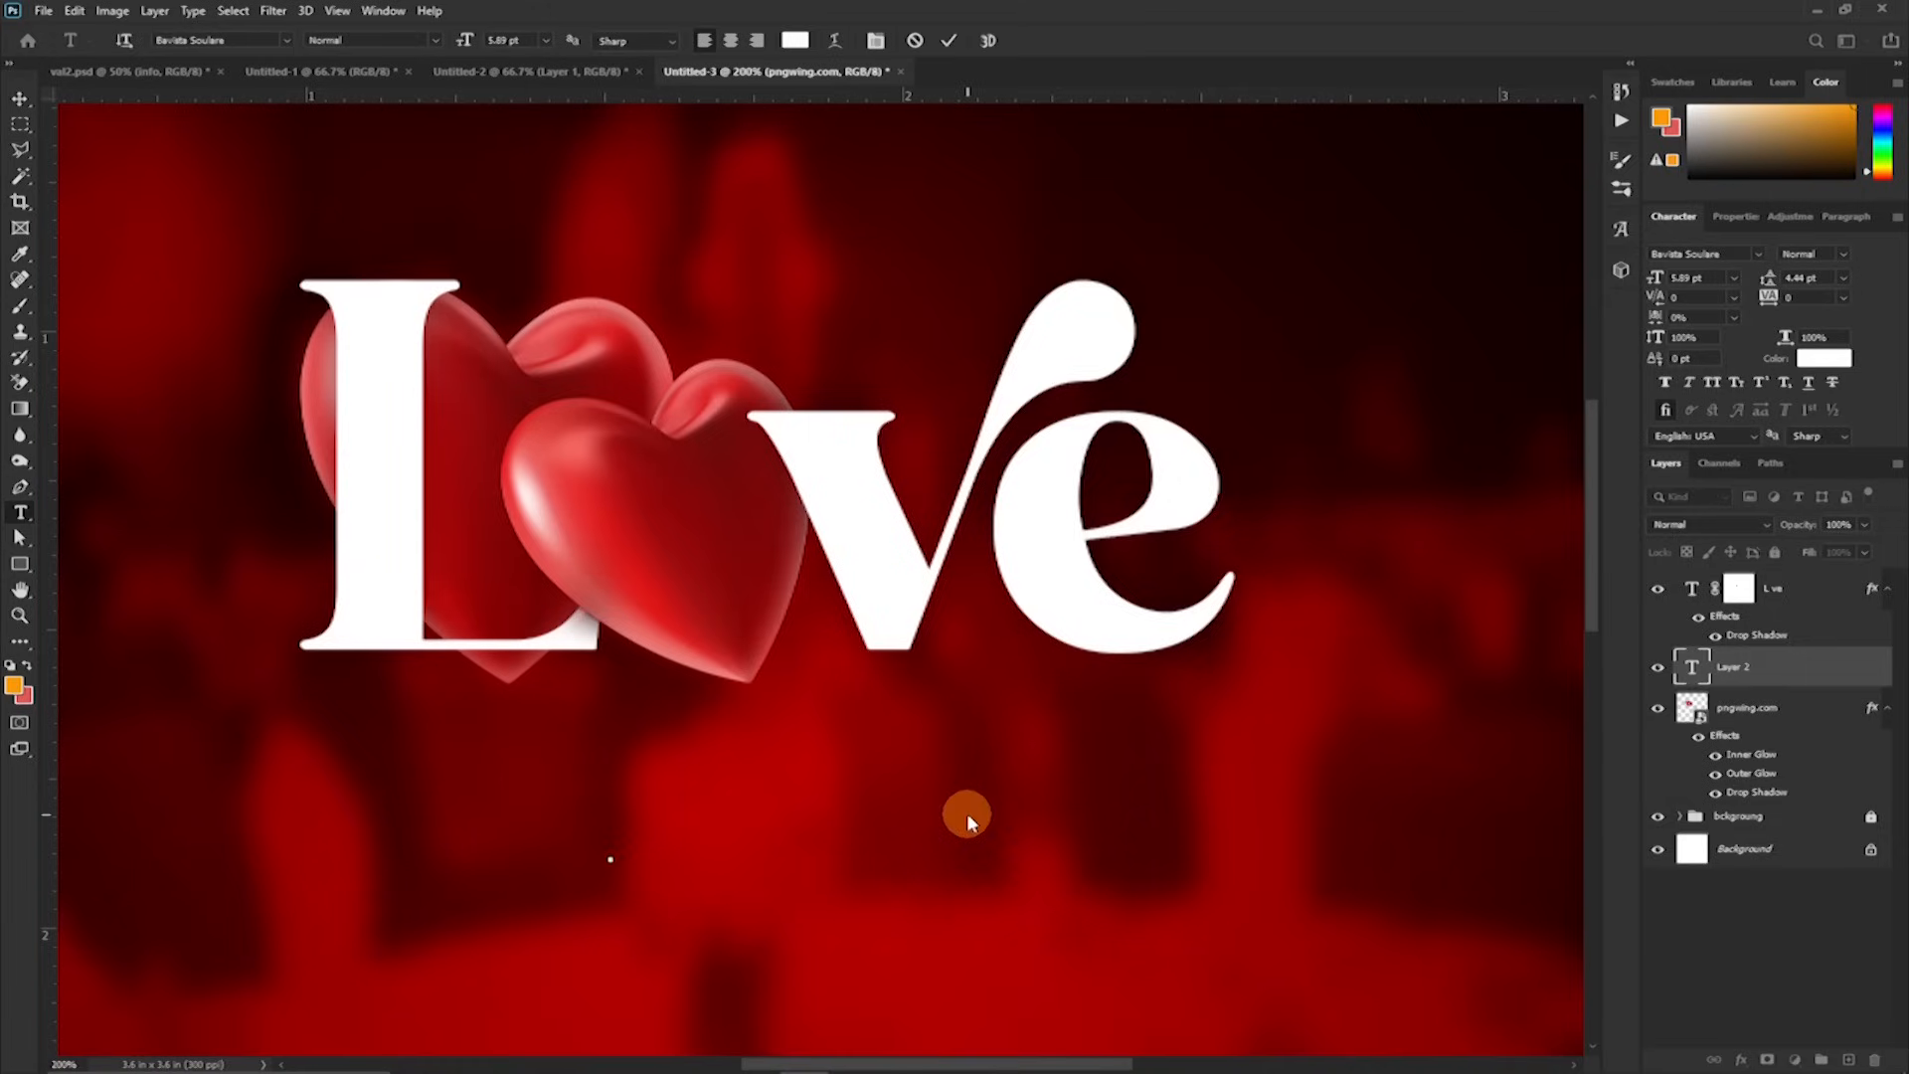
text(Feast)
key(ctrl+Return)
Step: Enlarge the "Feast" text to about 52 pt and place it directly beneath "Love"
key(ctrl+t)
drag(651, 847, 657, 967)
drag(822, 839, 618, 548)
drag(554, 485, 651, 532)
key(ctrl+minus)
key(ctrl+minus)
key(Return)
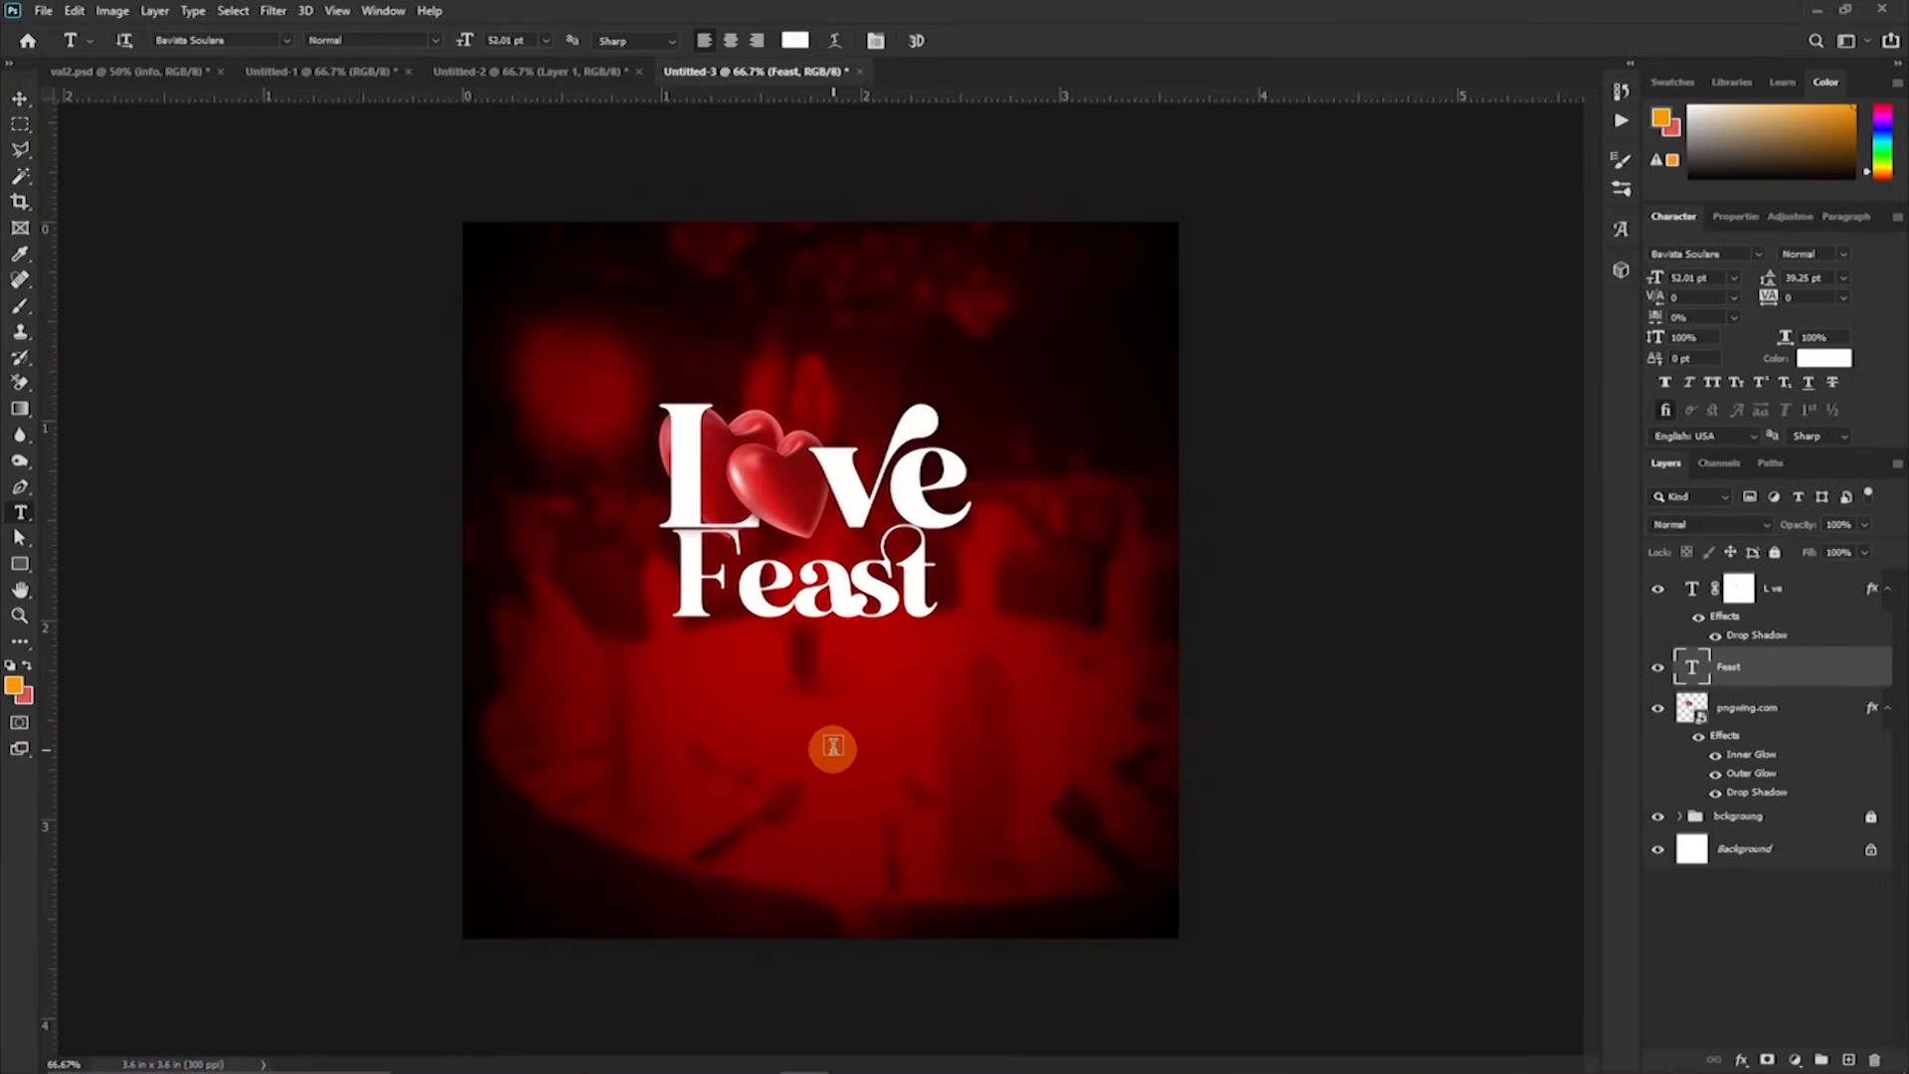
Step: Scale "Feast" up to about 59 pt so its width matches the "Love" line above
key(ctrl+t)
mouse_move(935, 644)
mouse_down()
mouse_move(972, 639)
mouse_move(964, 661)
mouse_up()
drag(673, 580, 662, 595)
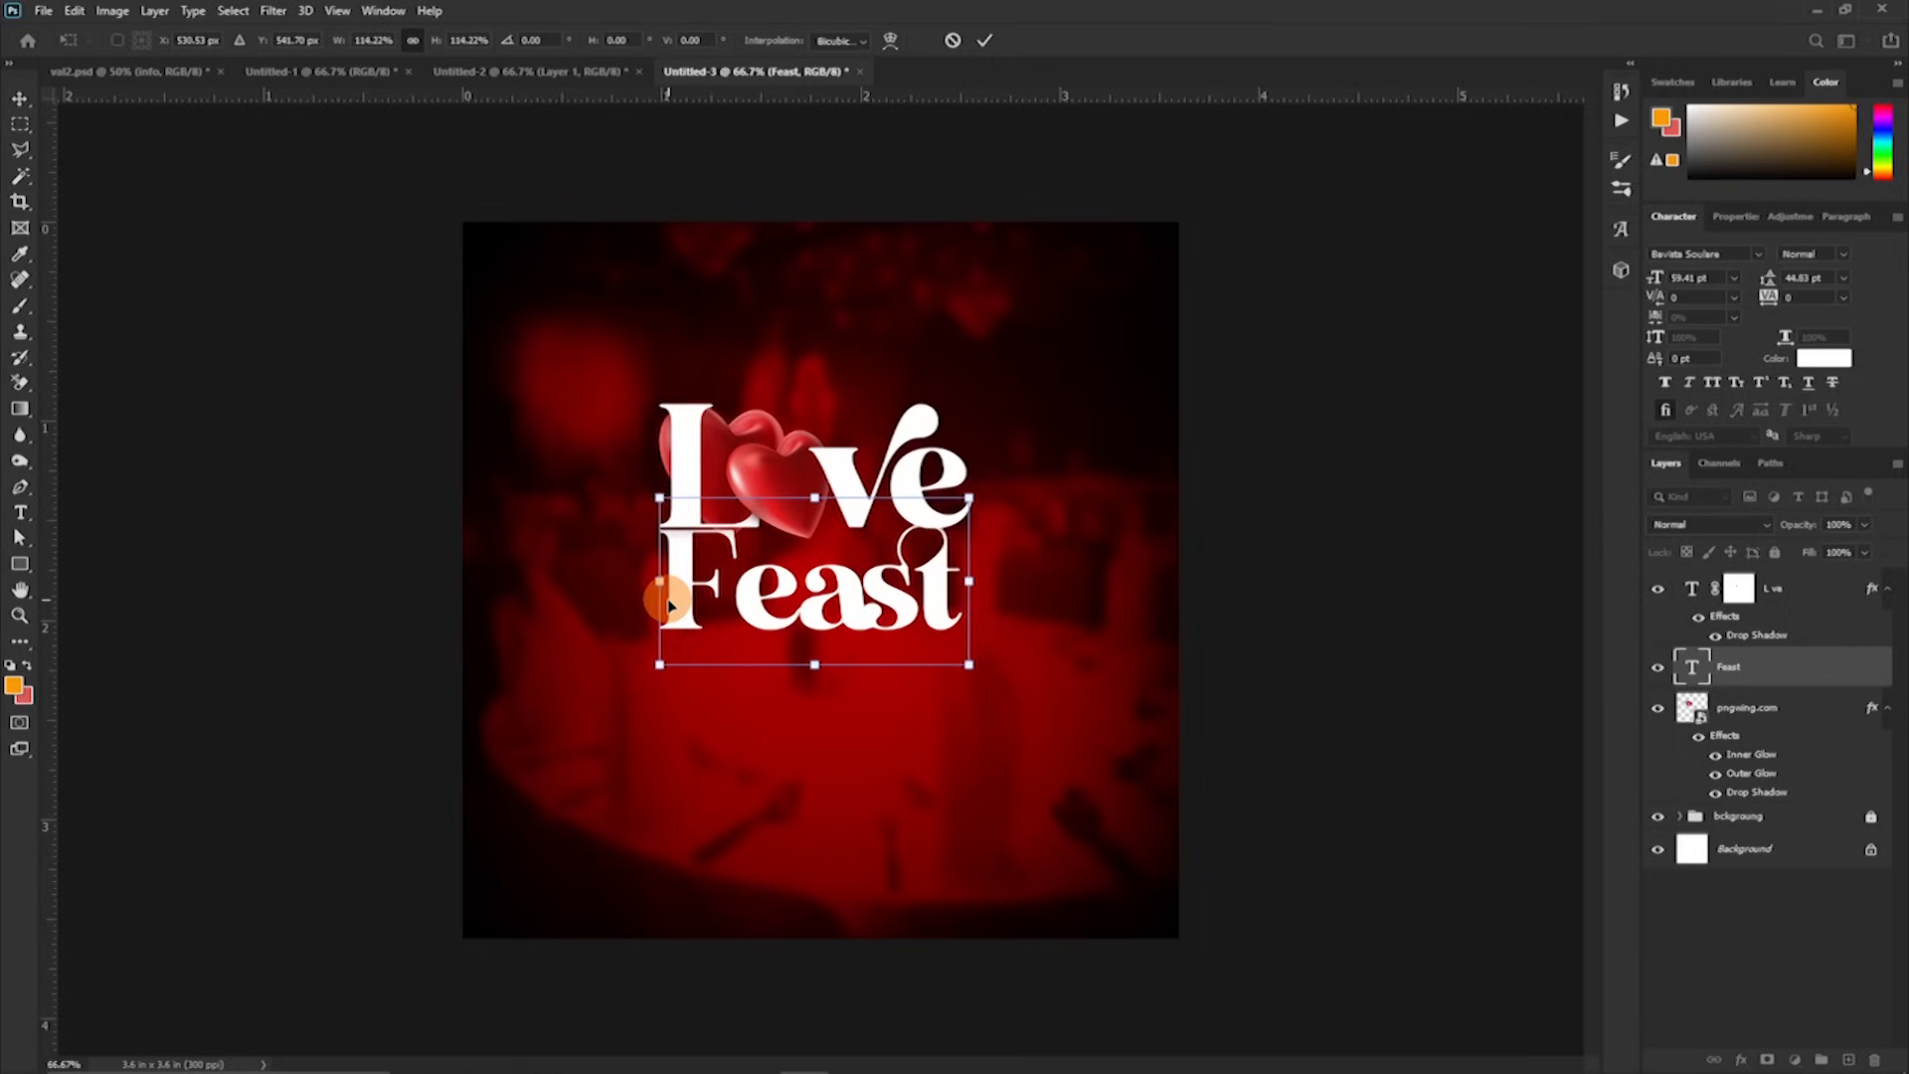
key(Return)
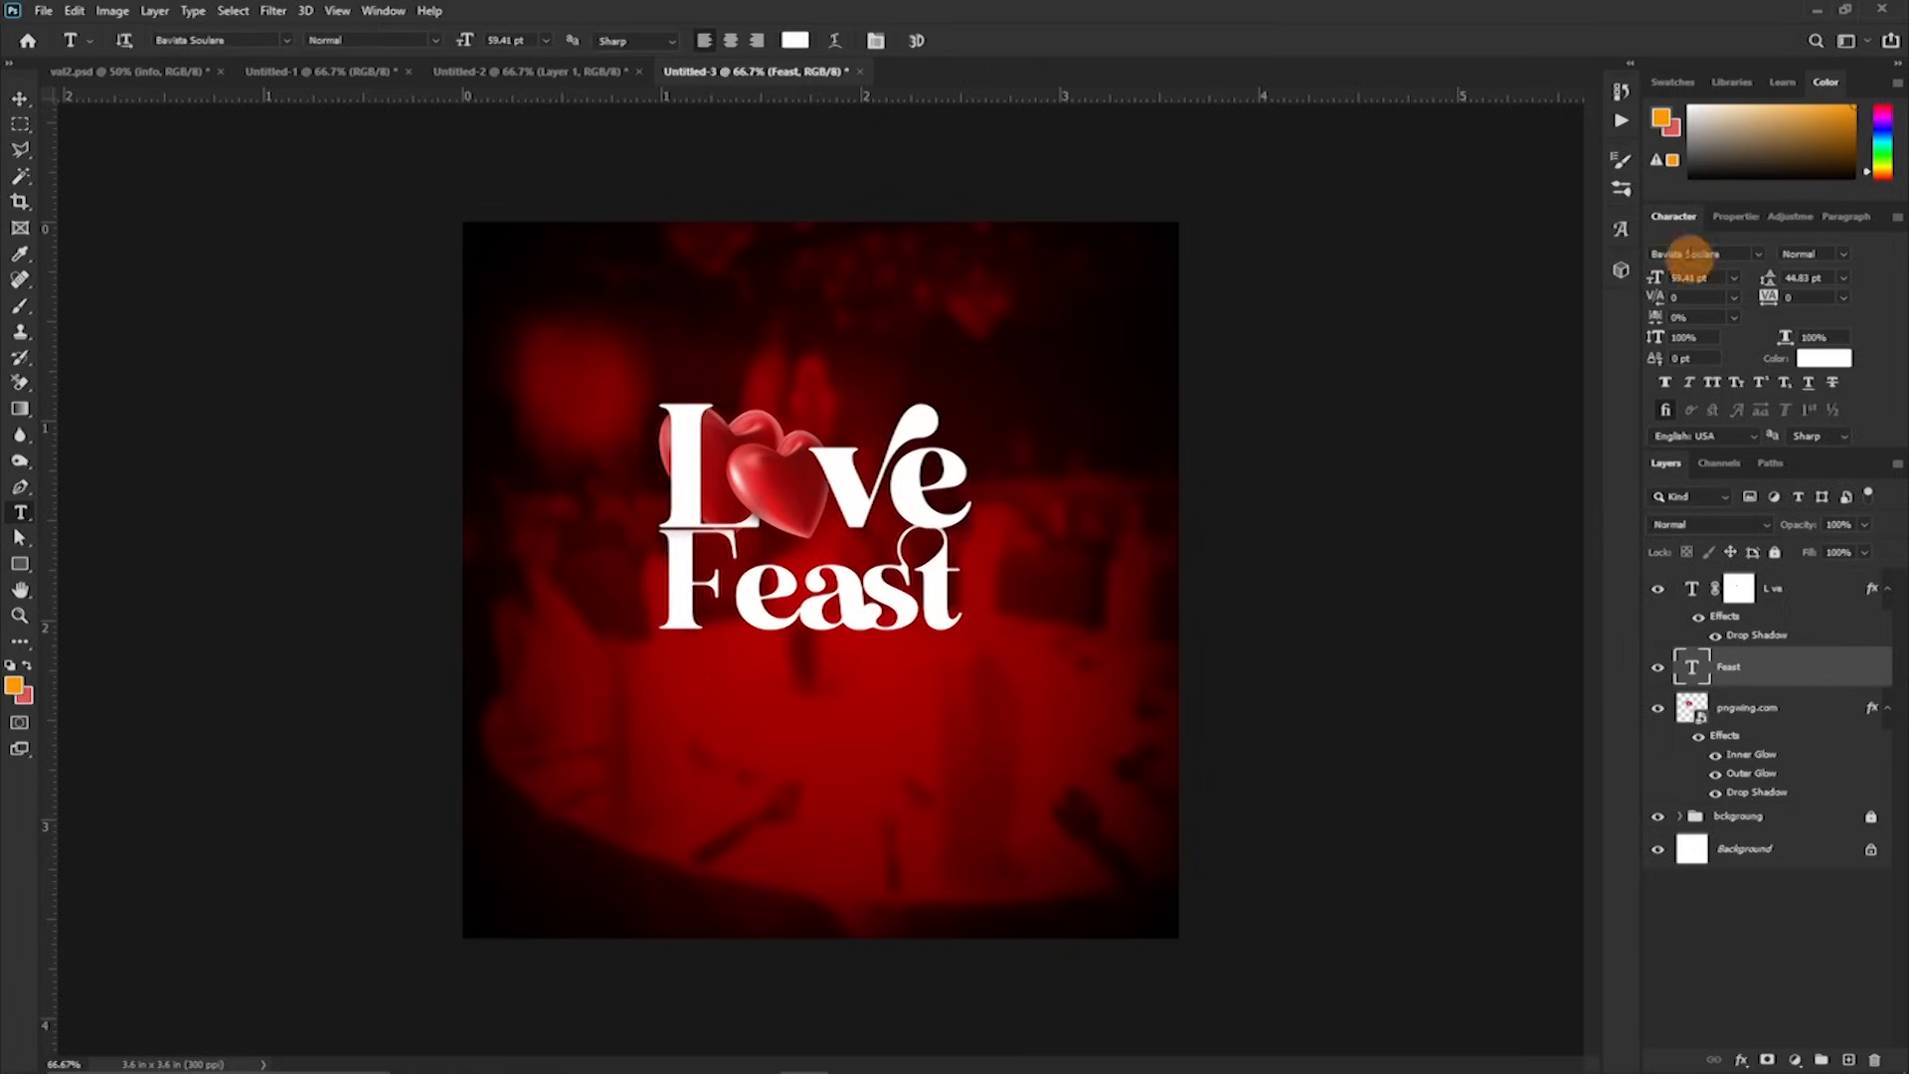
Step: Set the font of the "Feast" text to the Blacksword script typeface
click(1703, 279)
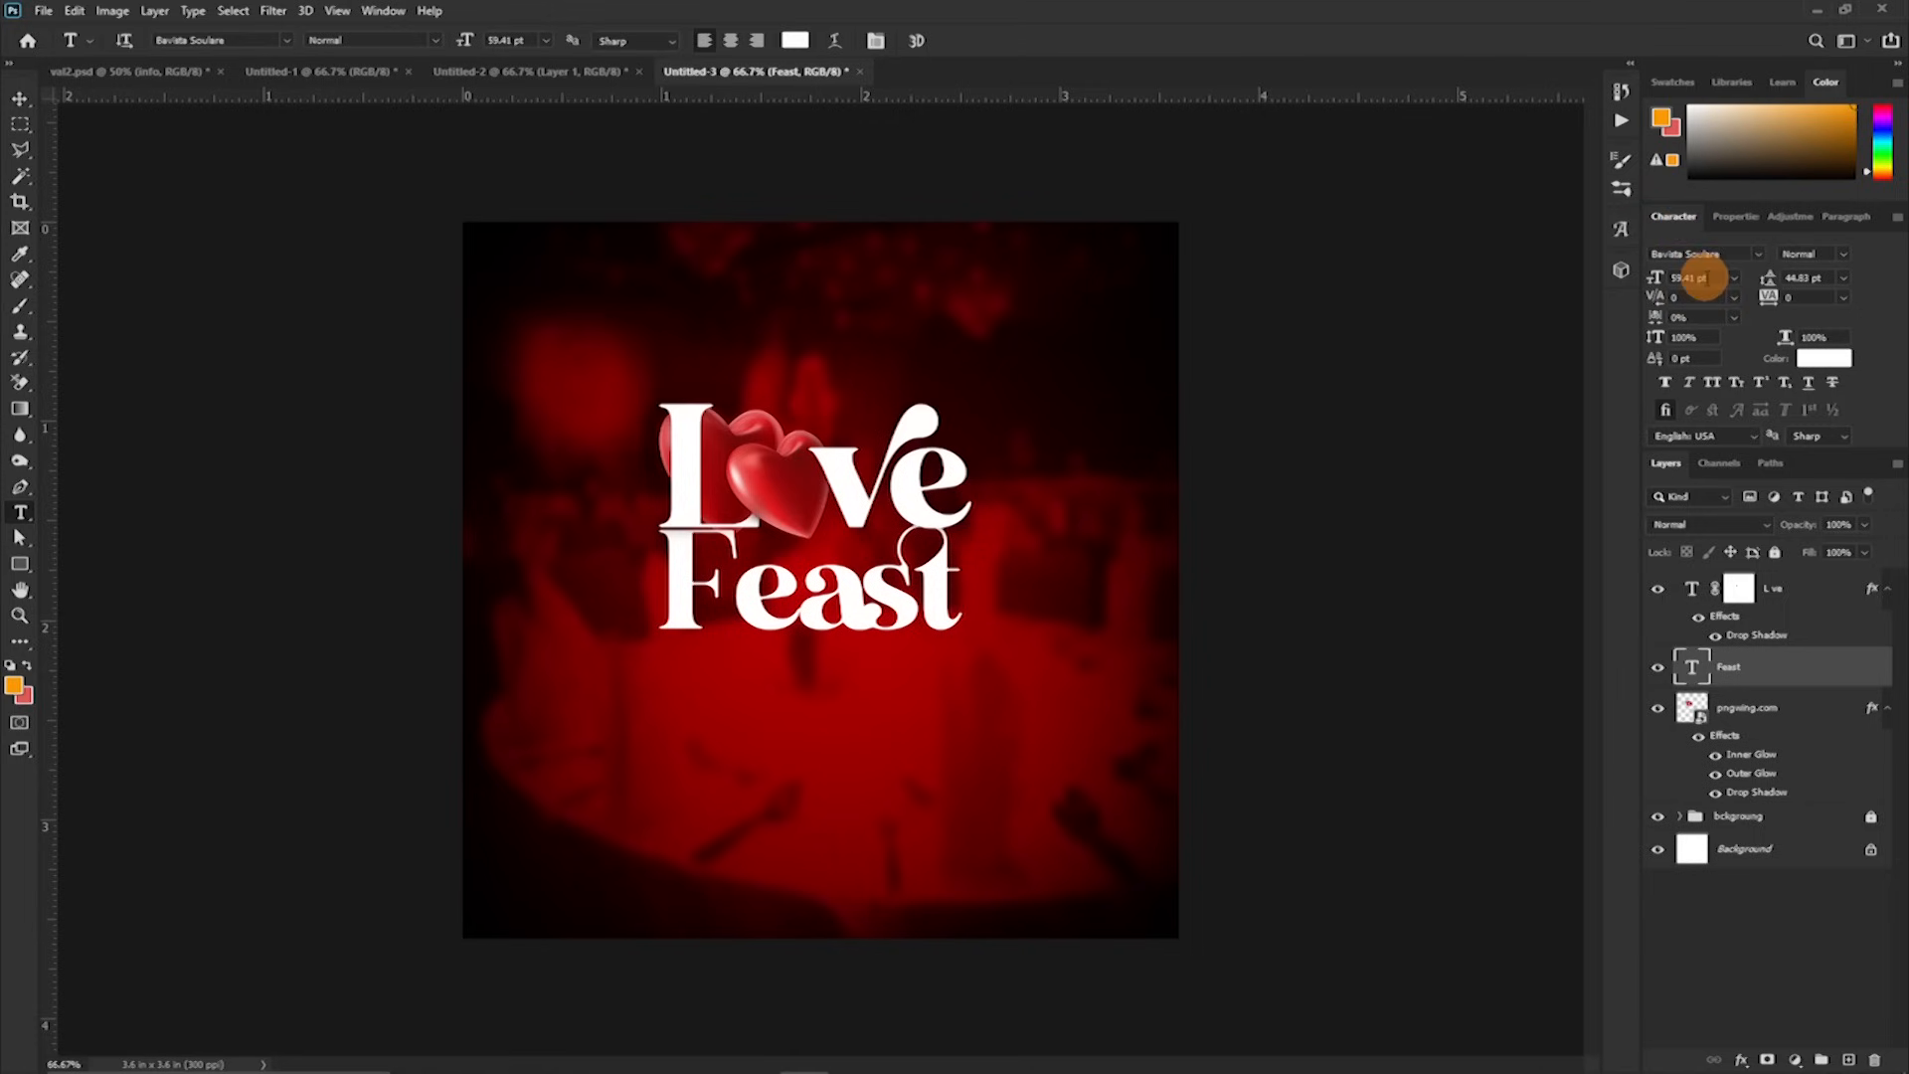
click(1756, 253)
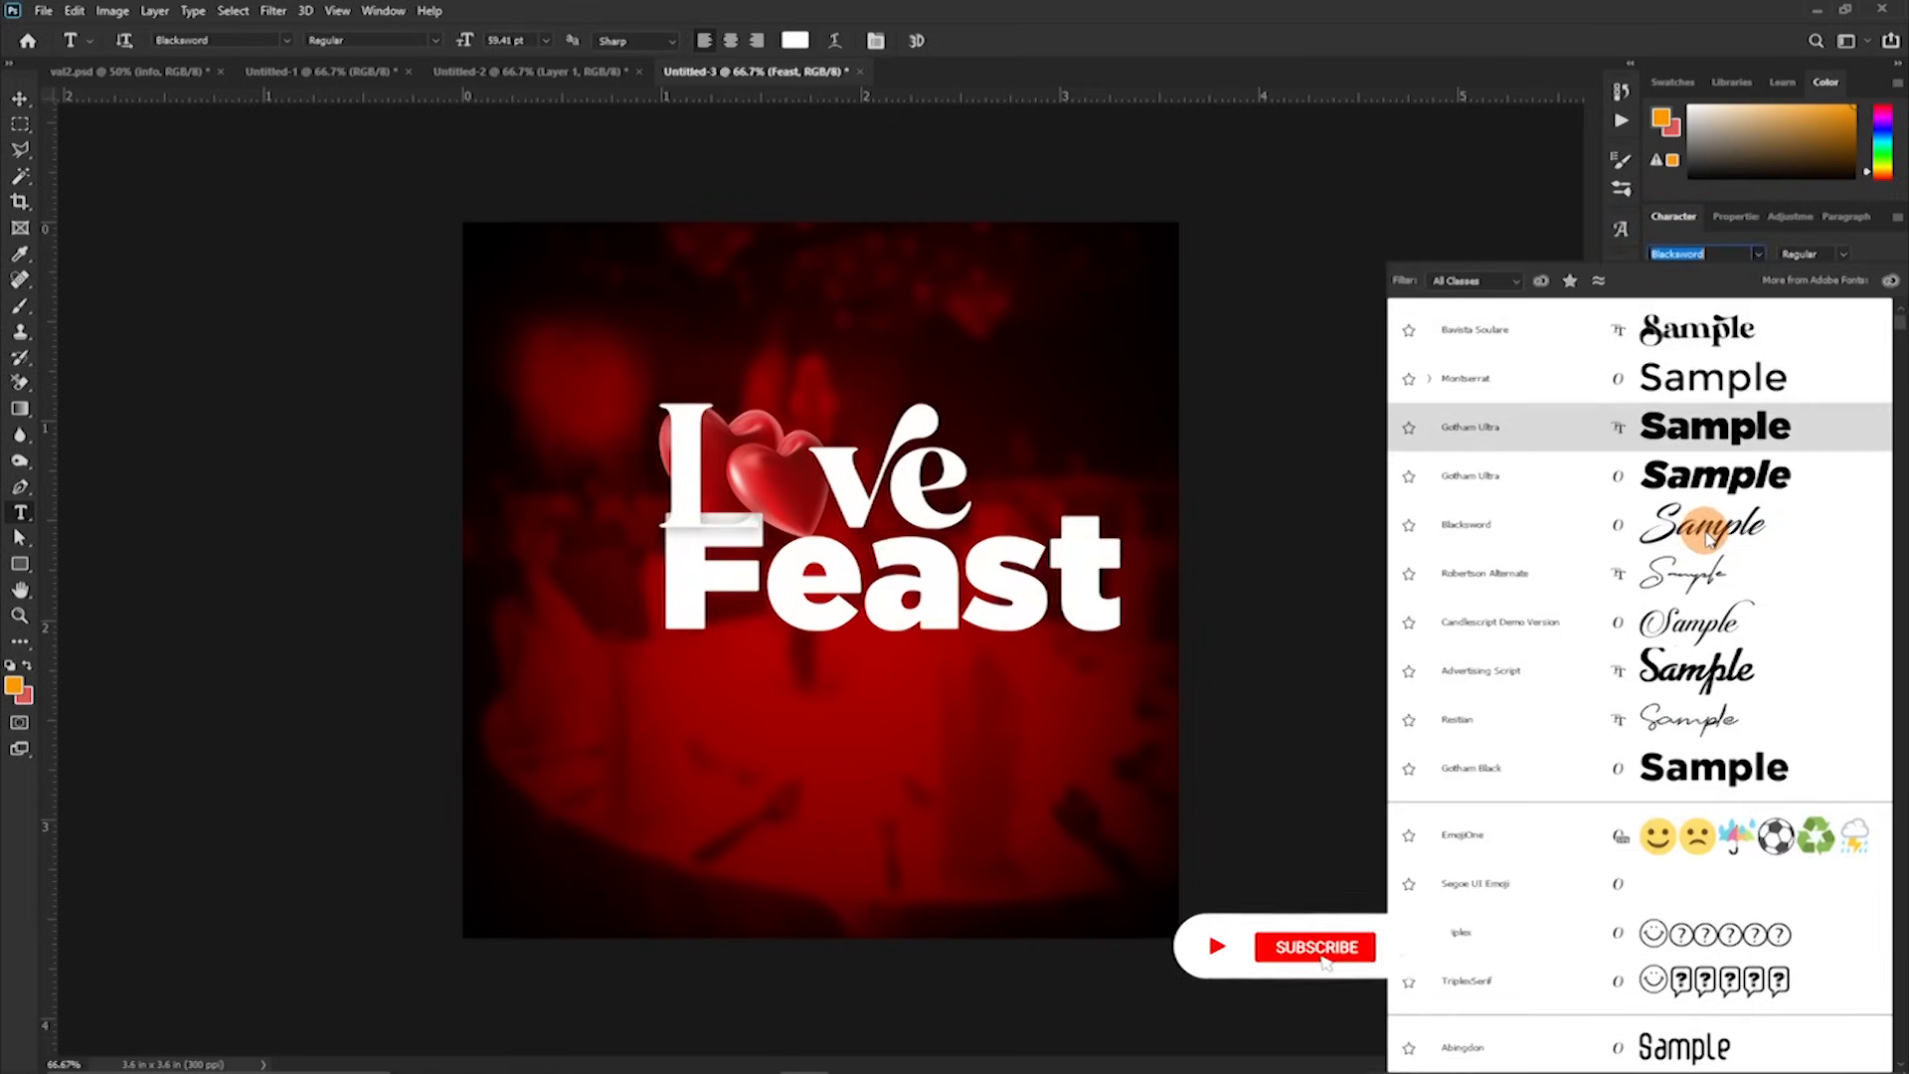
click(1707, 527)
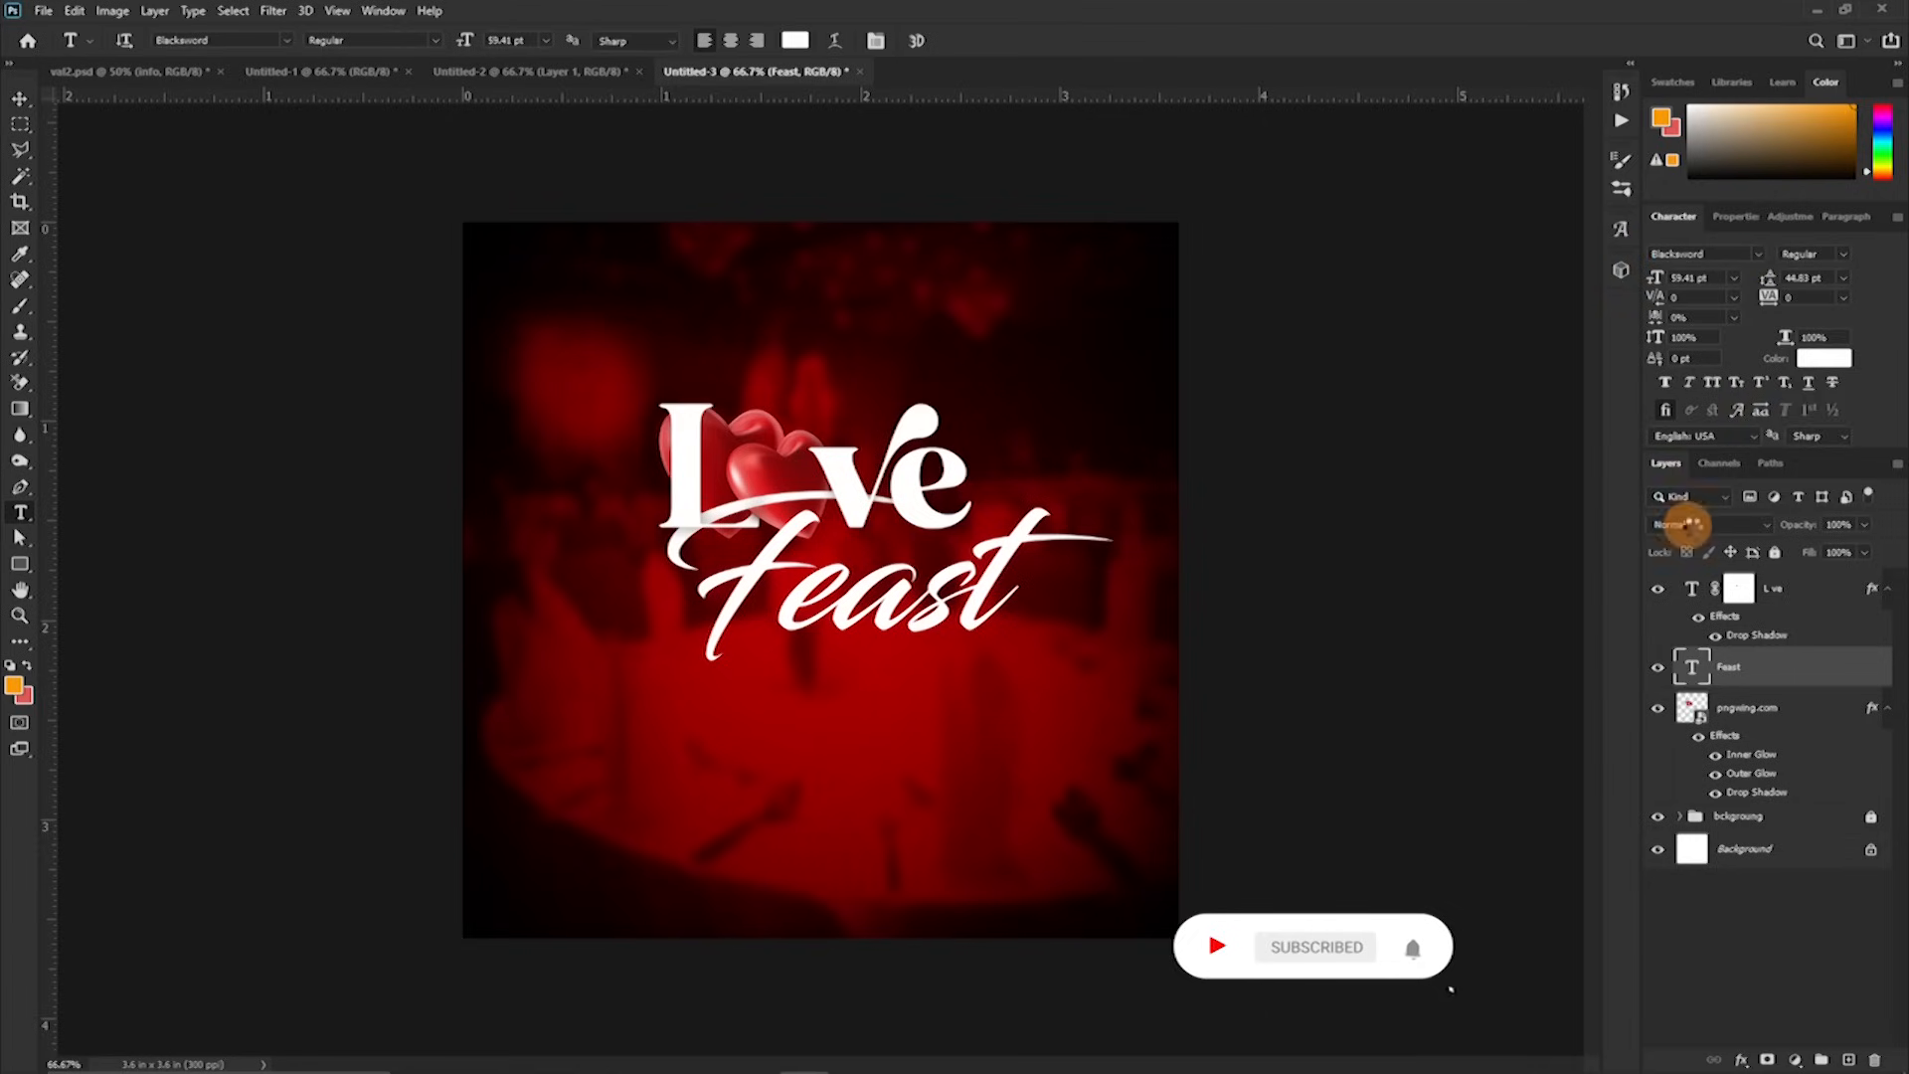
Step: Change the "Feast" text color to the soft yellow #ffee79
click(1825, 361)
click(1579, 478)
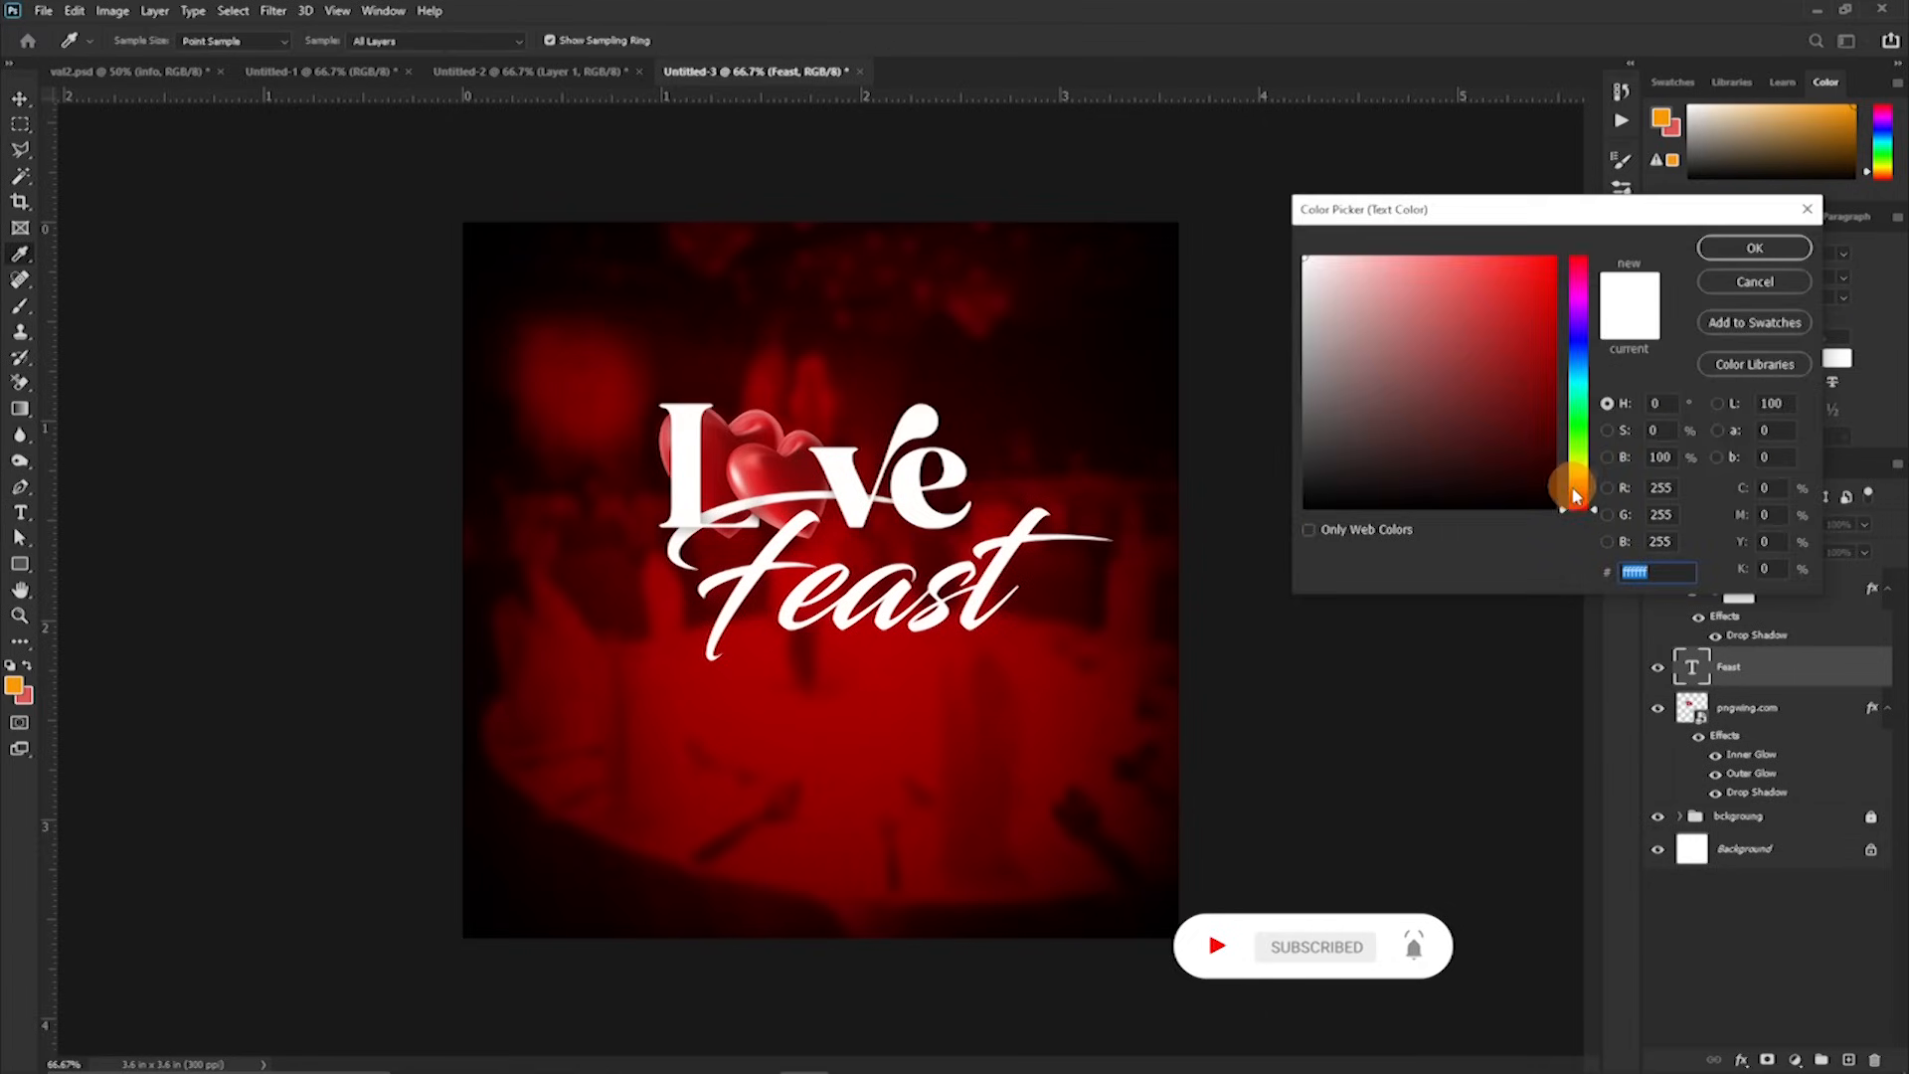
click(1411, 257)
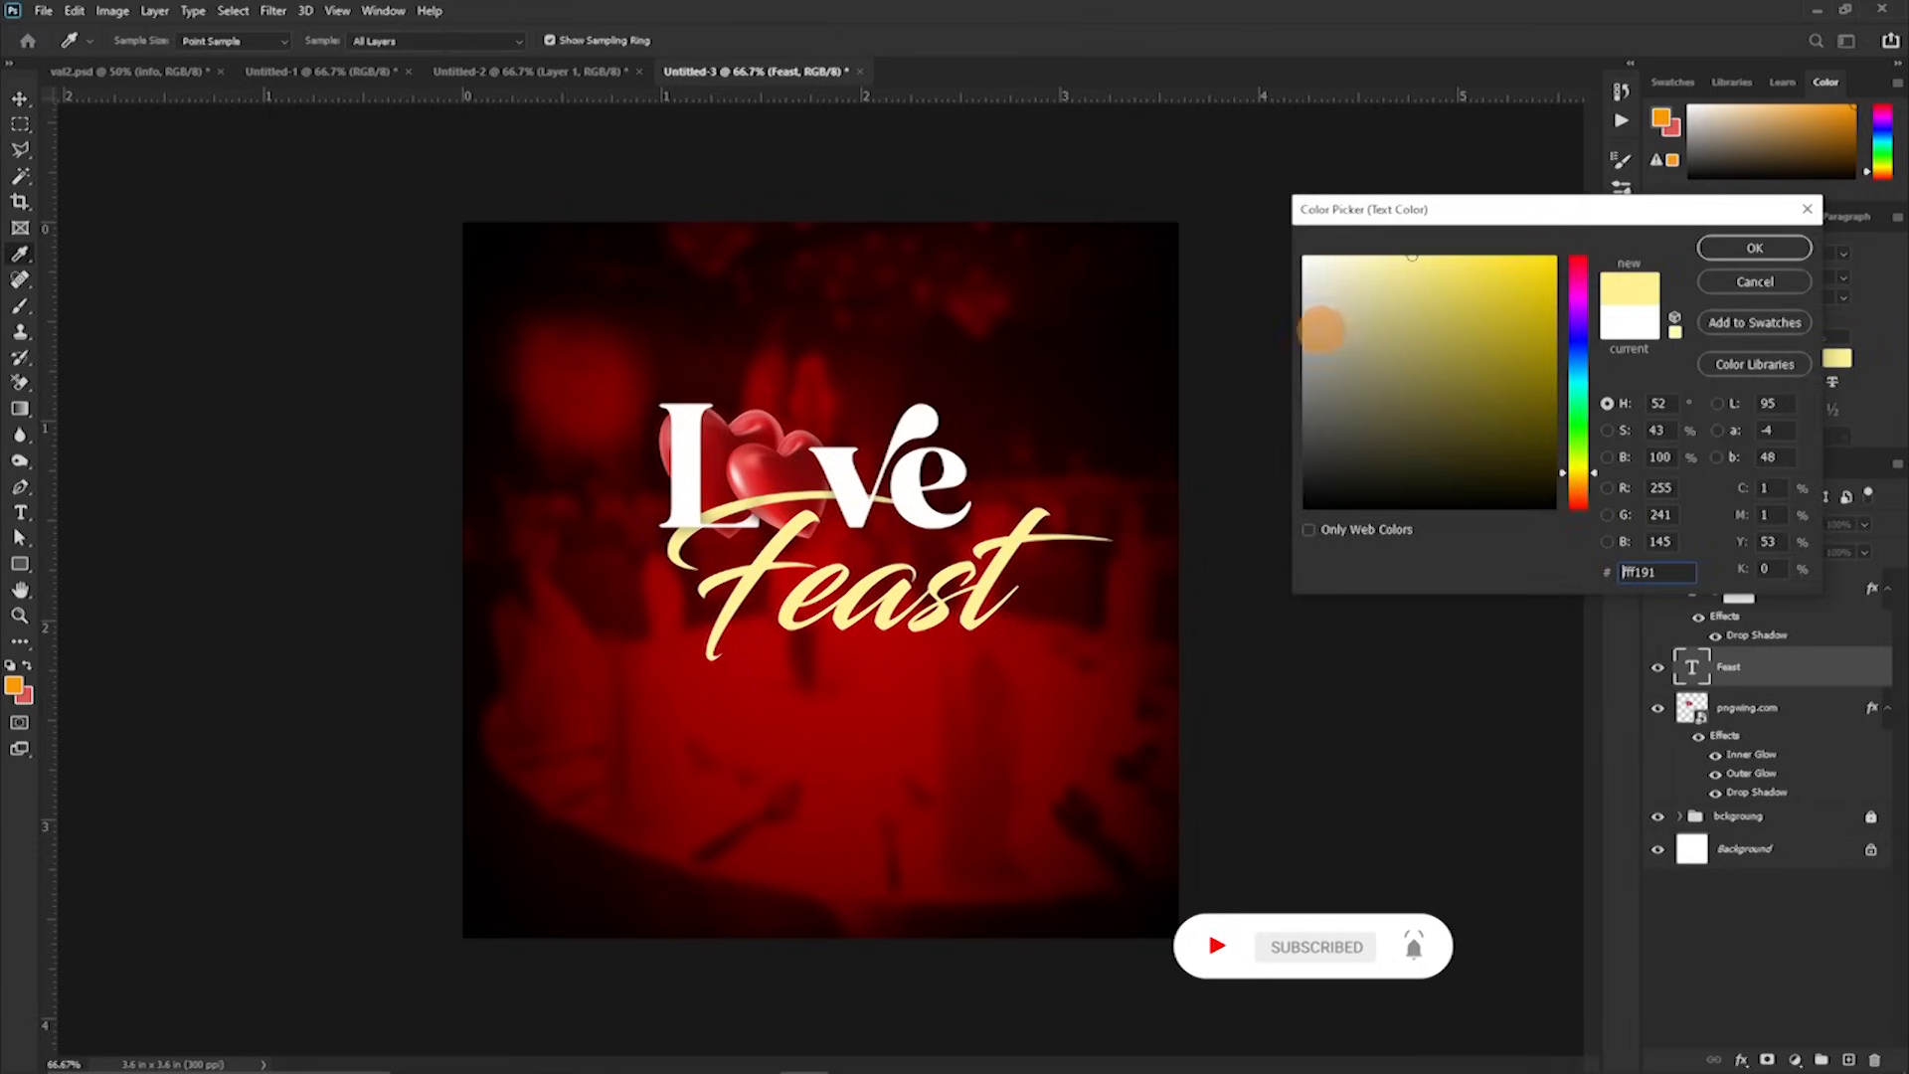
click(1434, 255)
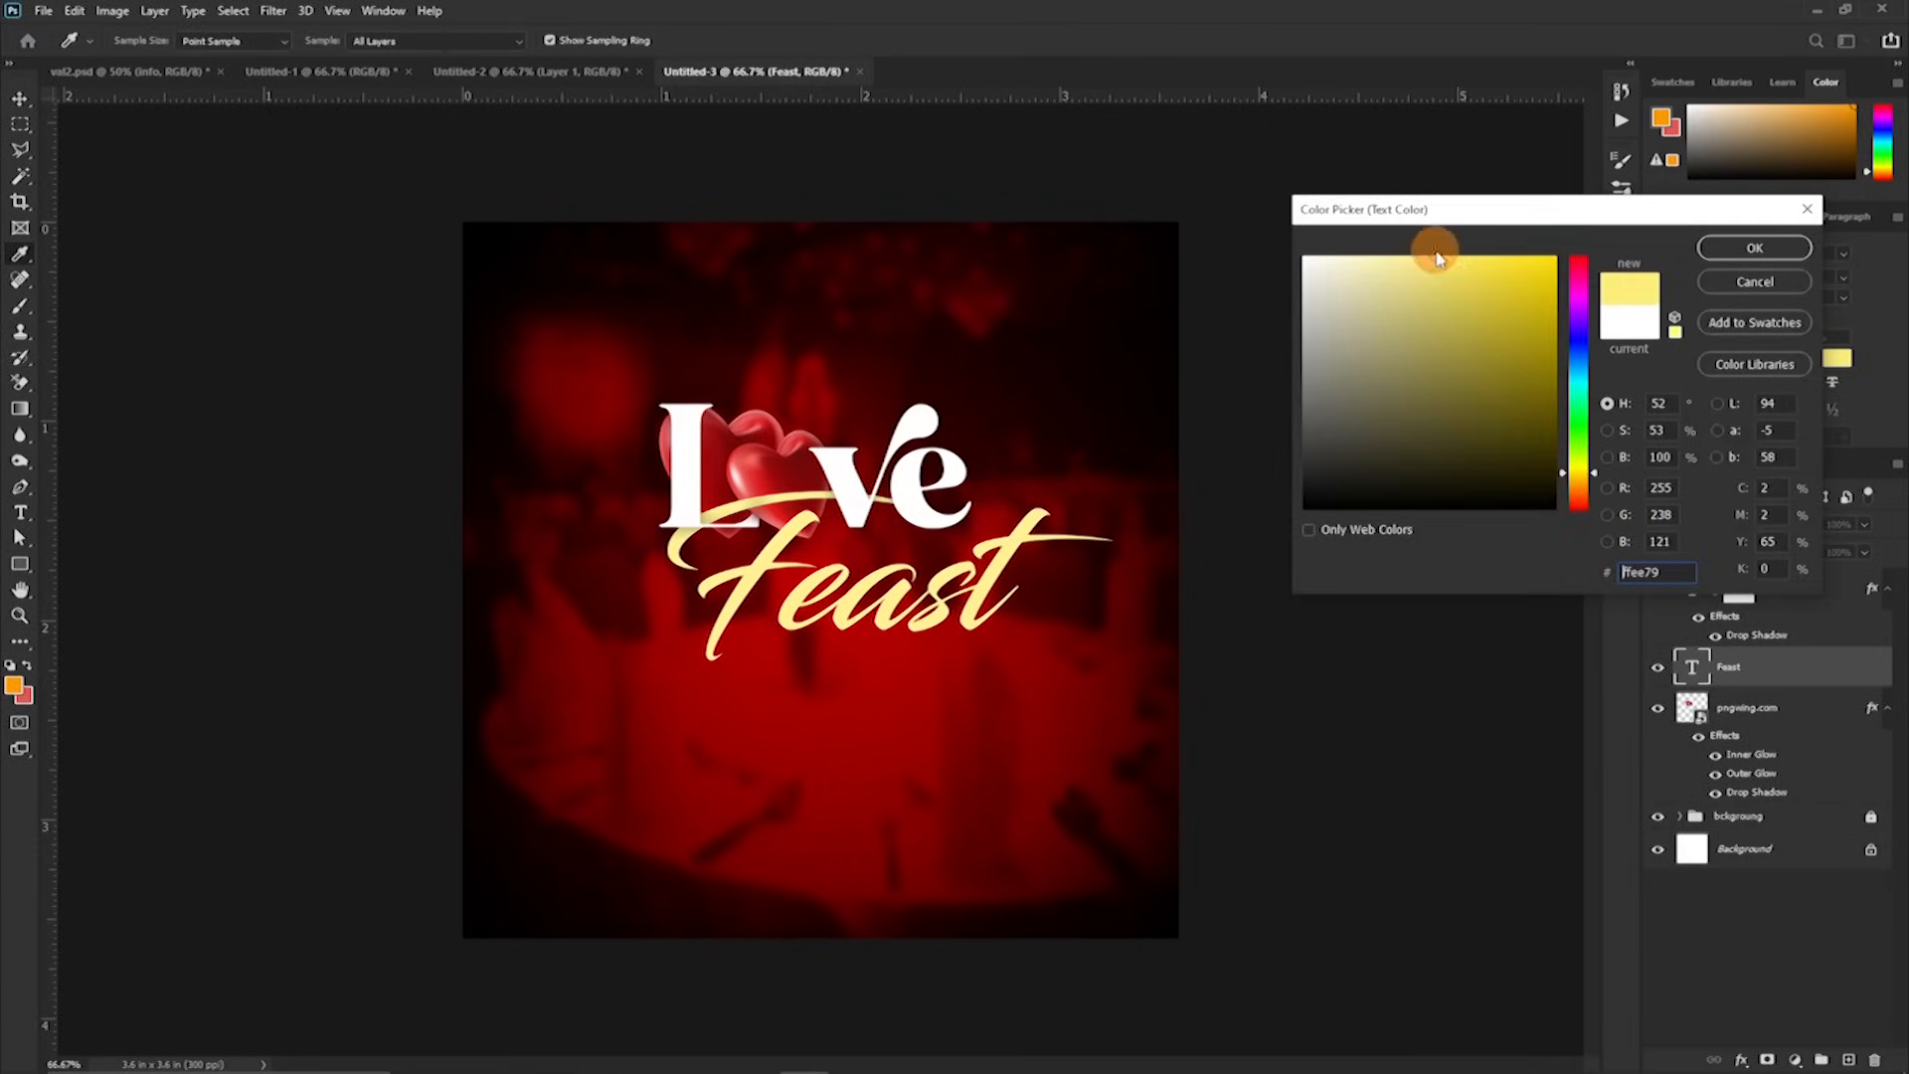
click(1775, 247)
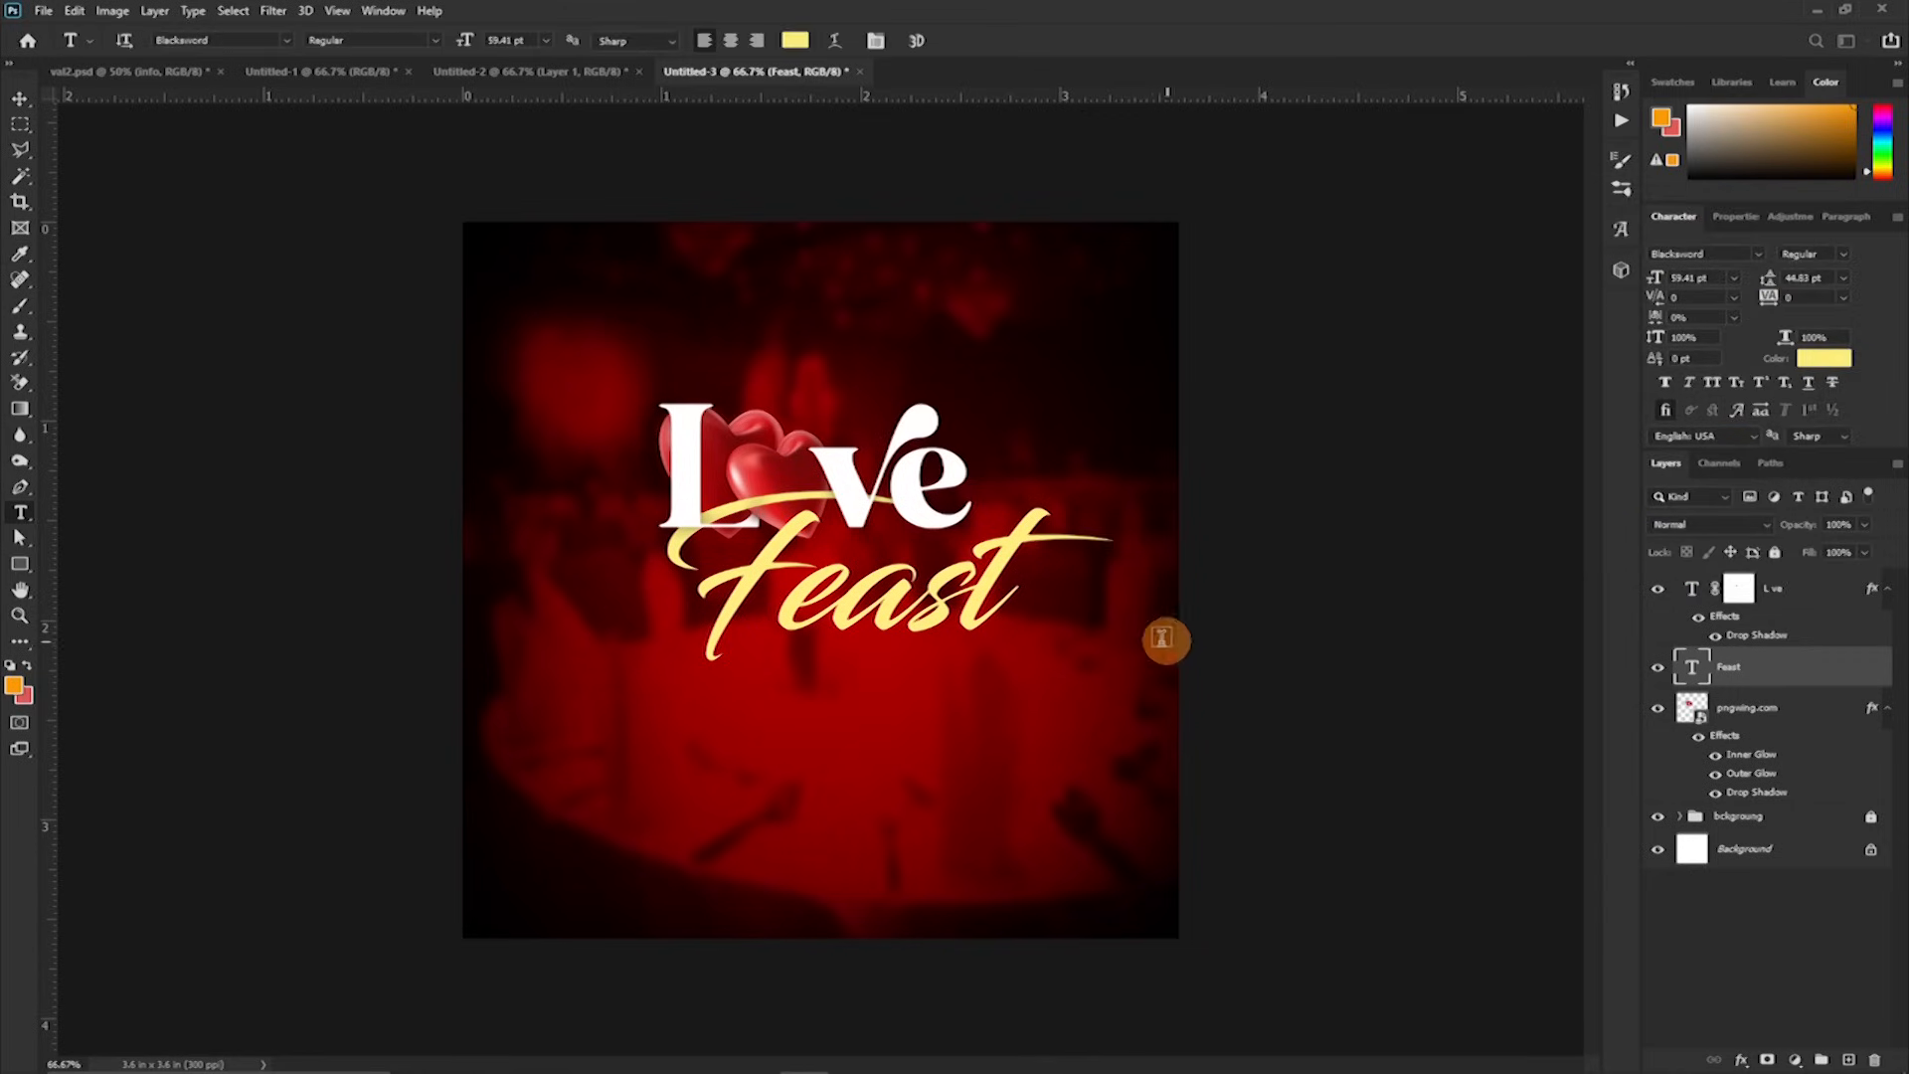
Step: Shift "Feast" left beneath "Love" and place its layer below the pngwing.com hearts layer, collapsing the hearts' effects list
key(v)
drag(962, 618, 883, 630)
drag(1779, 668, 1892, 698)
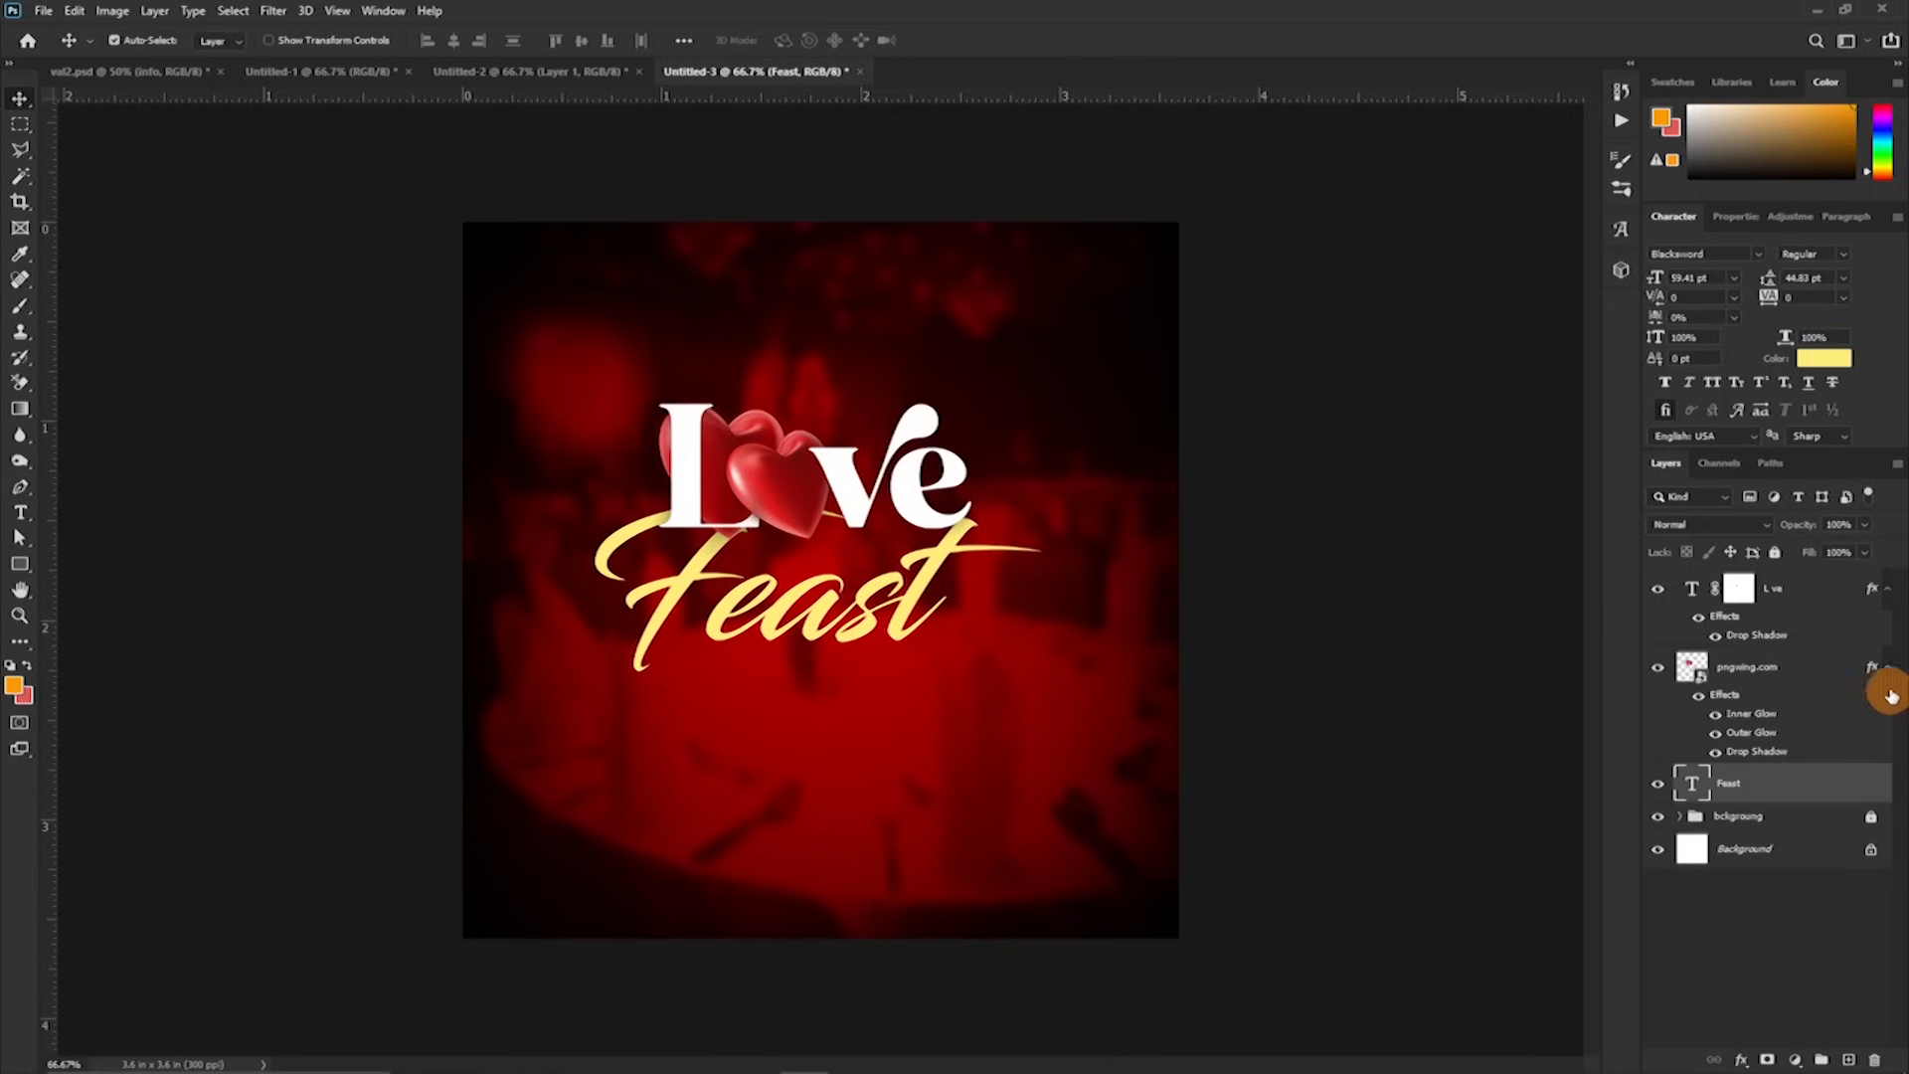
click(1886, 672)
Step: Scale "Feast" down to about 44.4 pt and fit it closely beneath the baseline of "Love"
key(ctrl)
key(ctrl+plus)
key(ctrl+t)
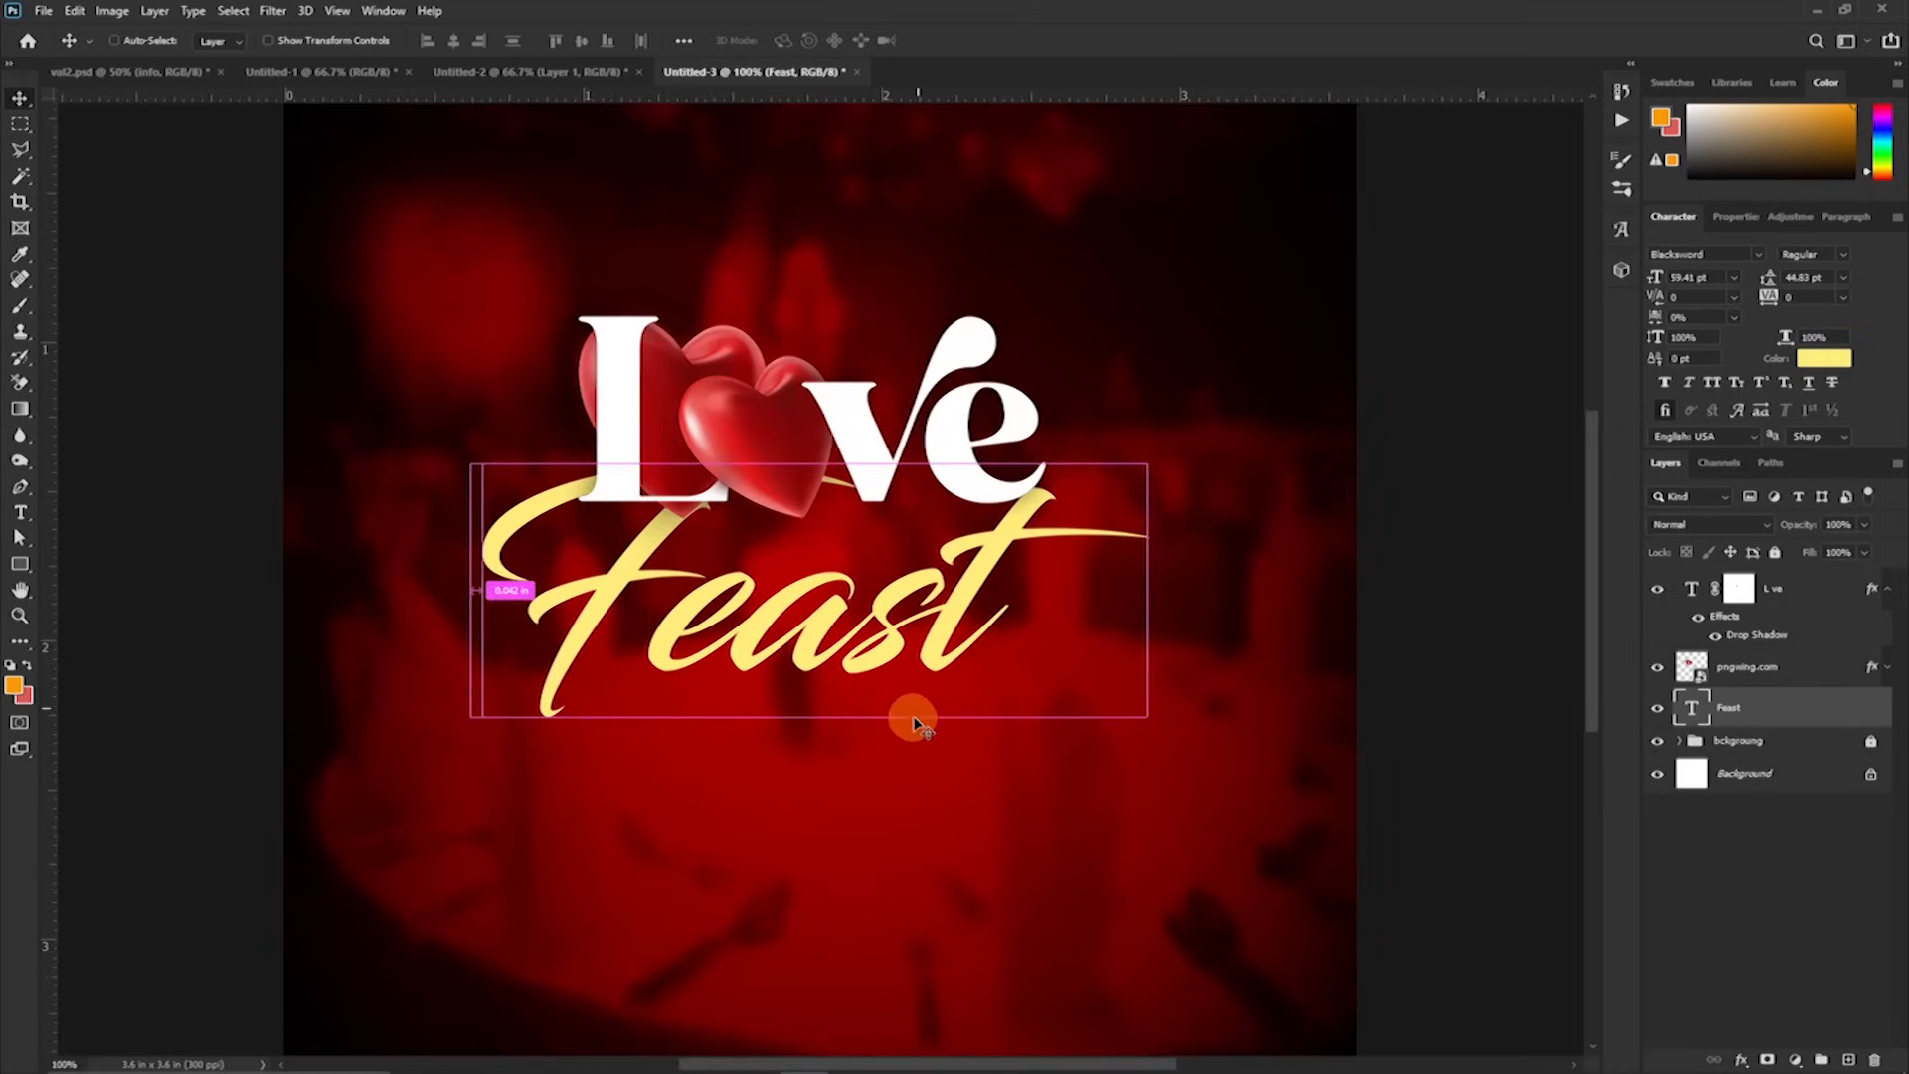
drag(809, 806, 809, 720)
drag(842, 596, 844, 627)
drag(818, 767, 805, 736)
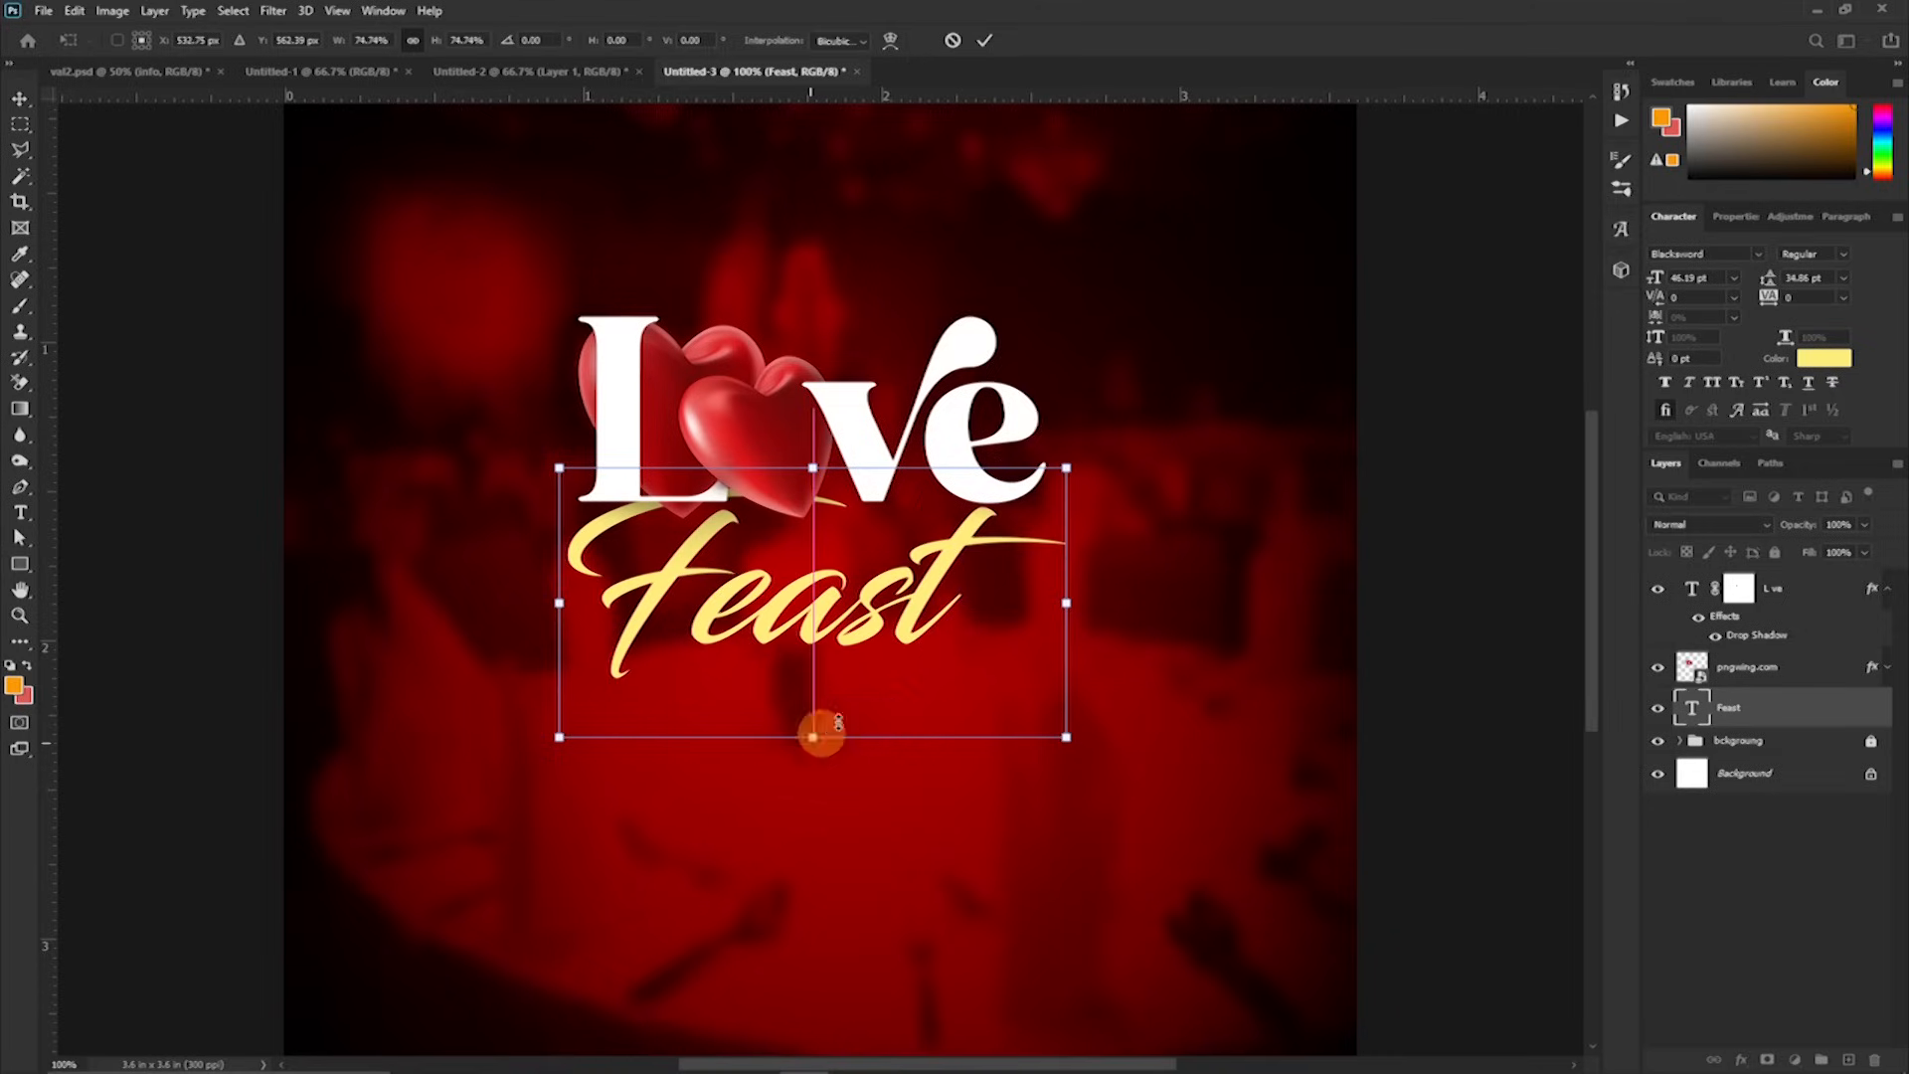
drag(882, 623, 880, 642)
key(Return)
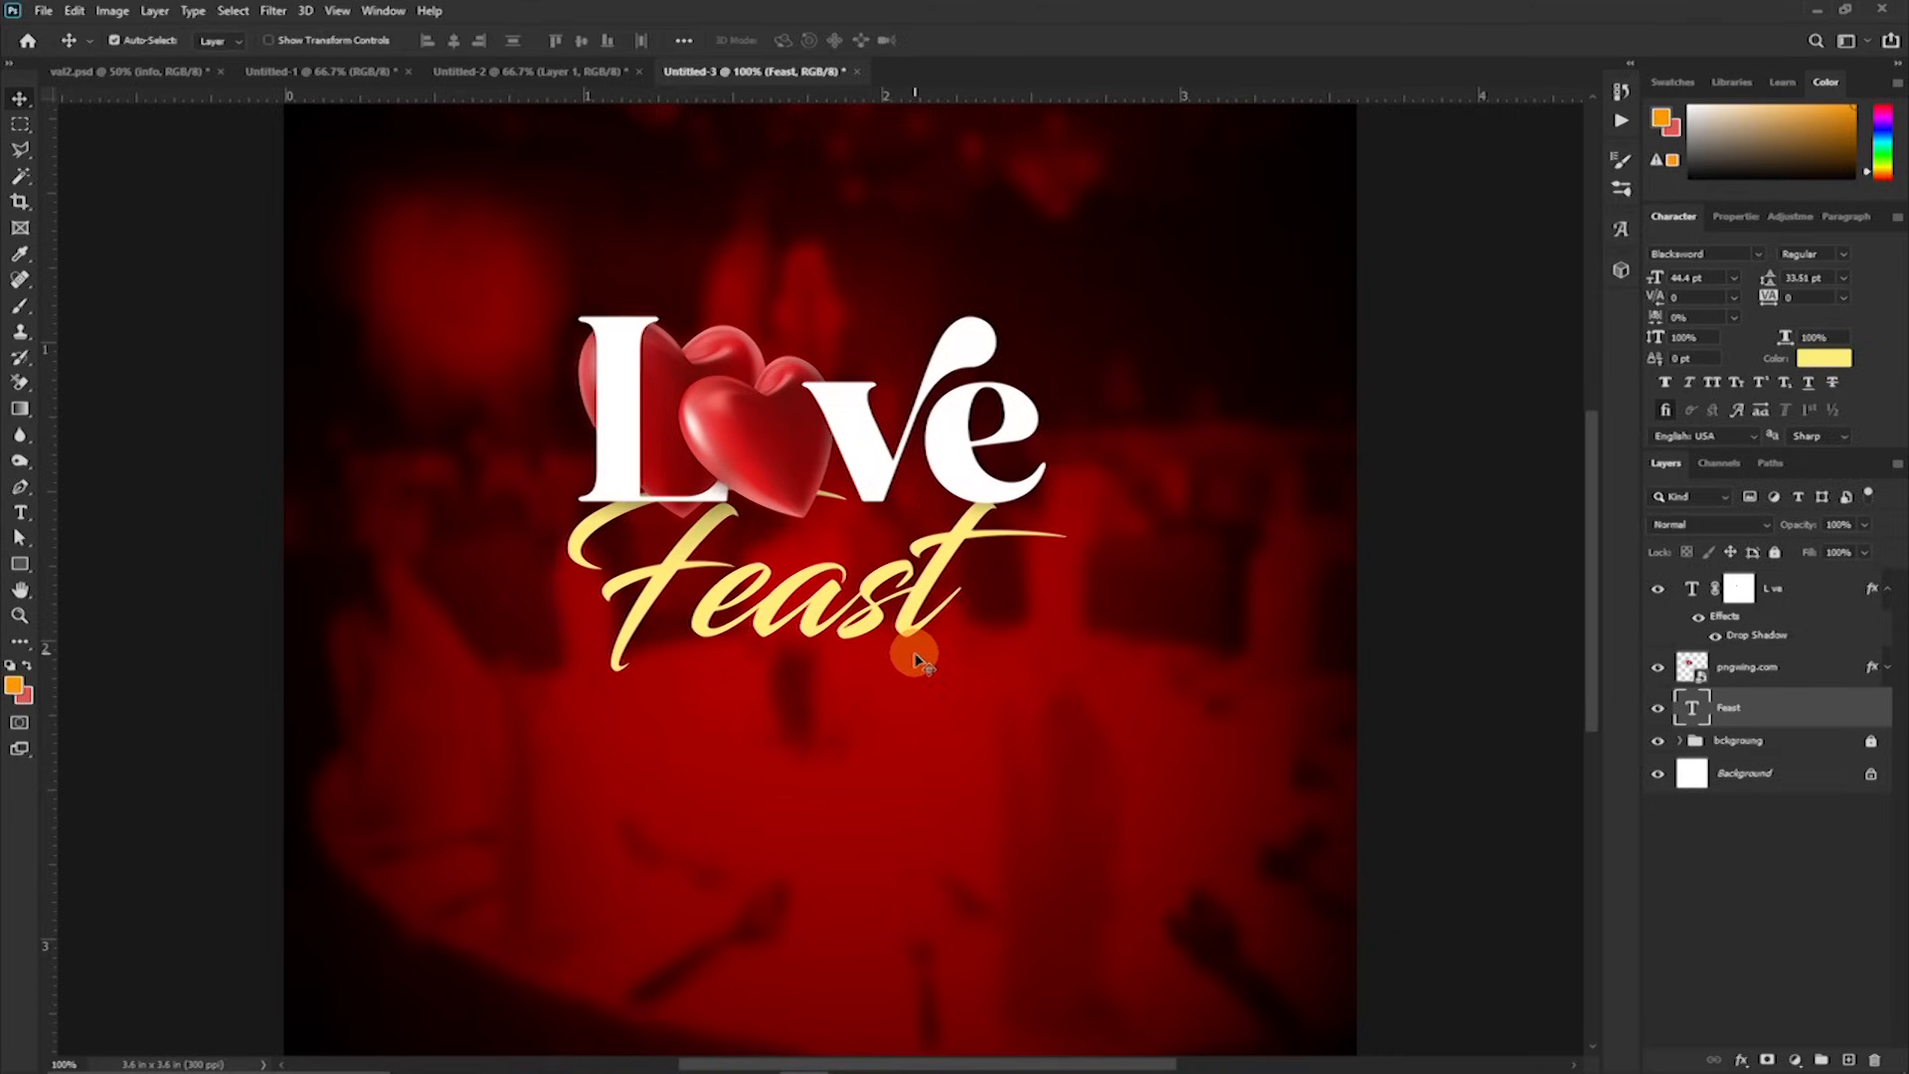
Step: Examine how the yellow "Feast" lettering overlaps with "Love" and the hearts, both close up and within the flyer
key(ctrl+minus)
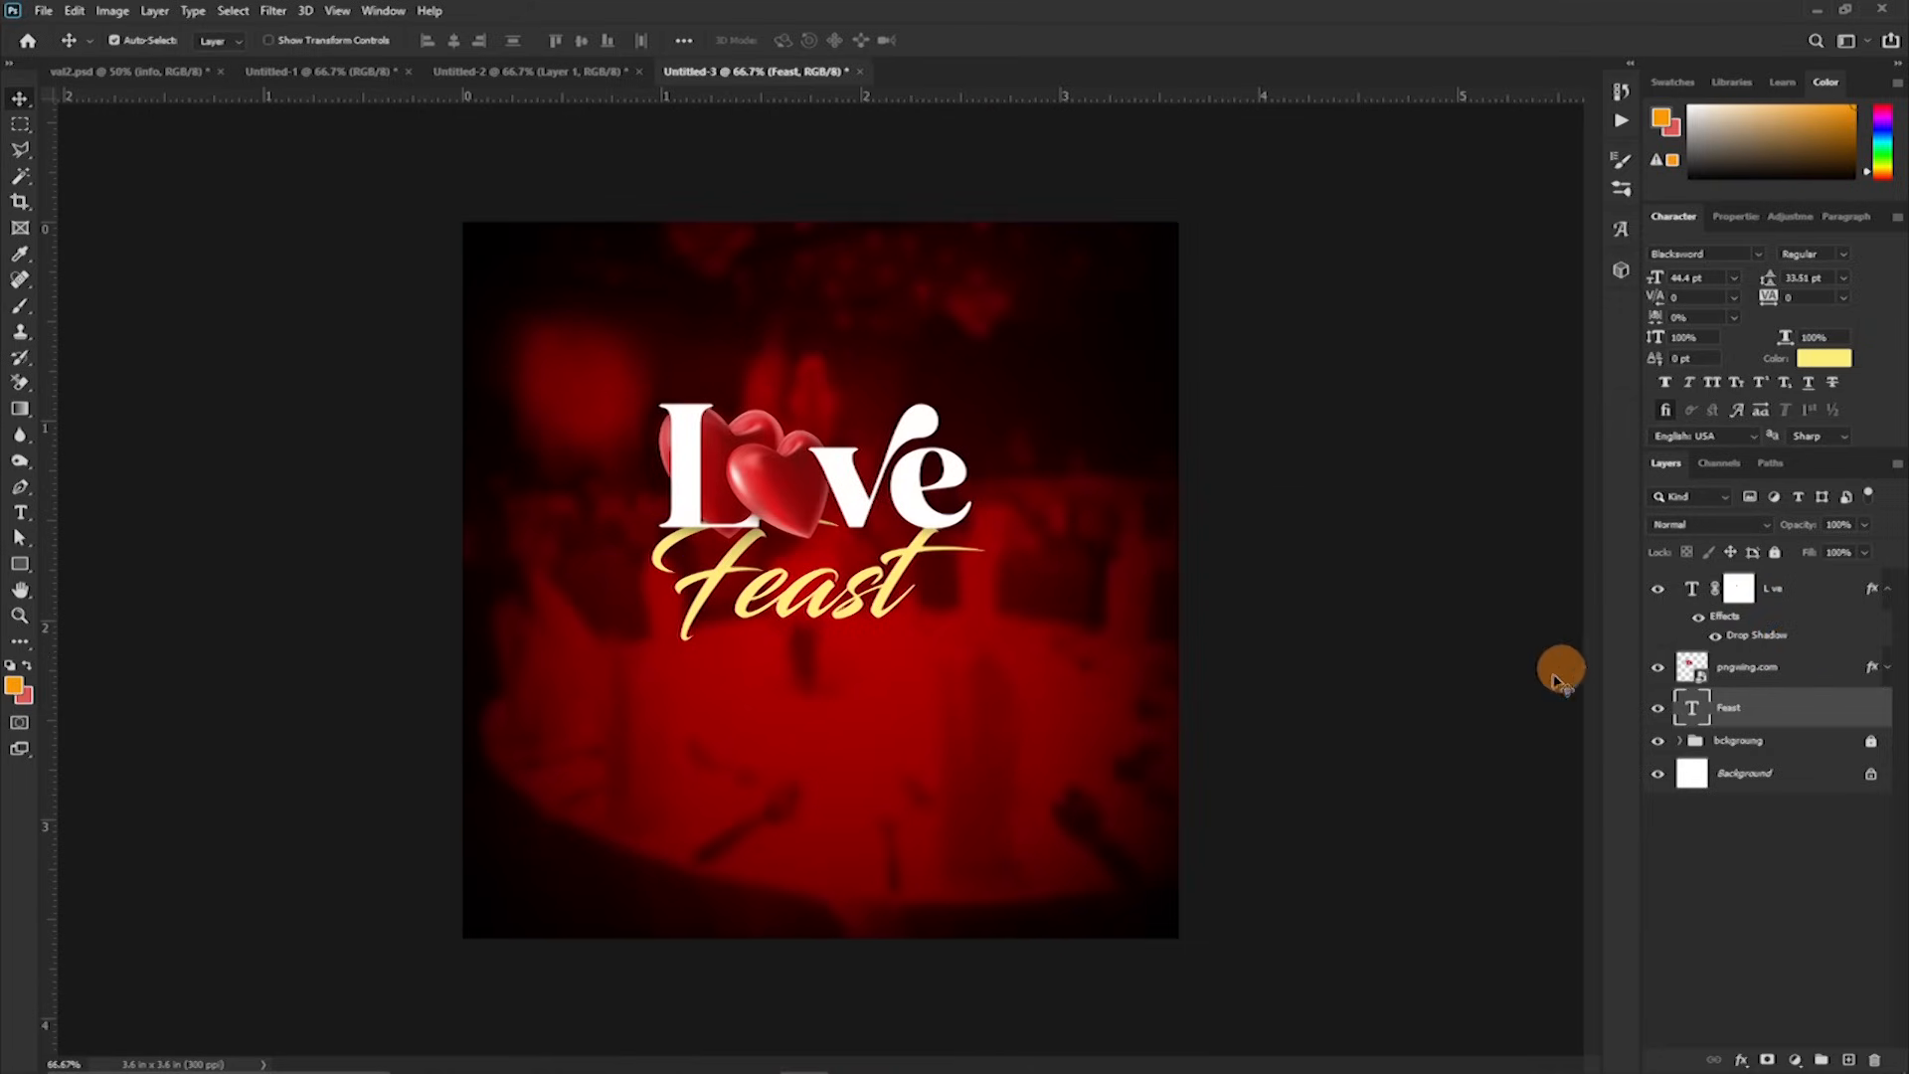
key(ctrl+plus)
key(ctrl+plus)
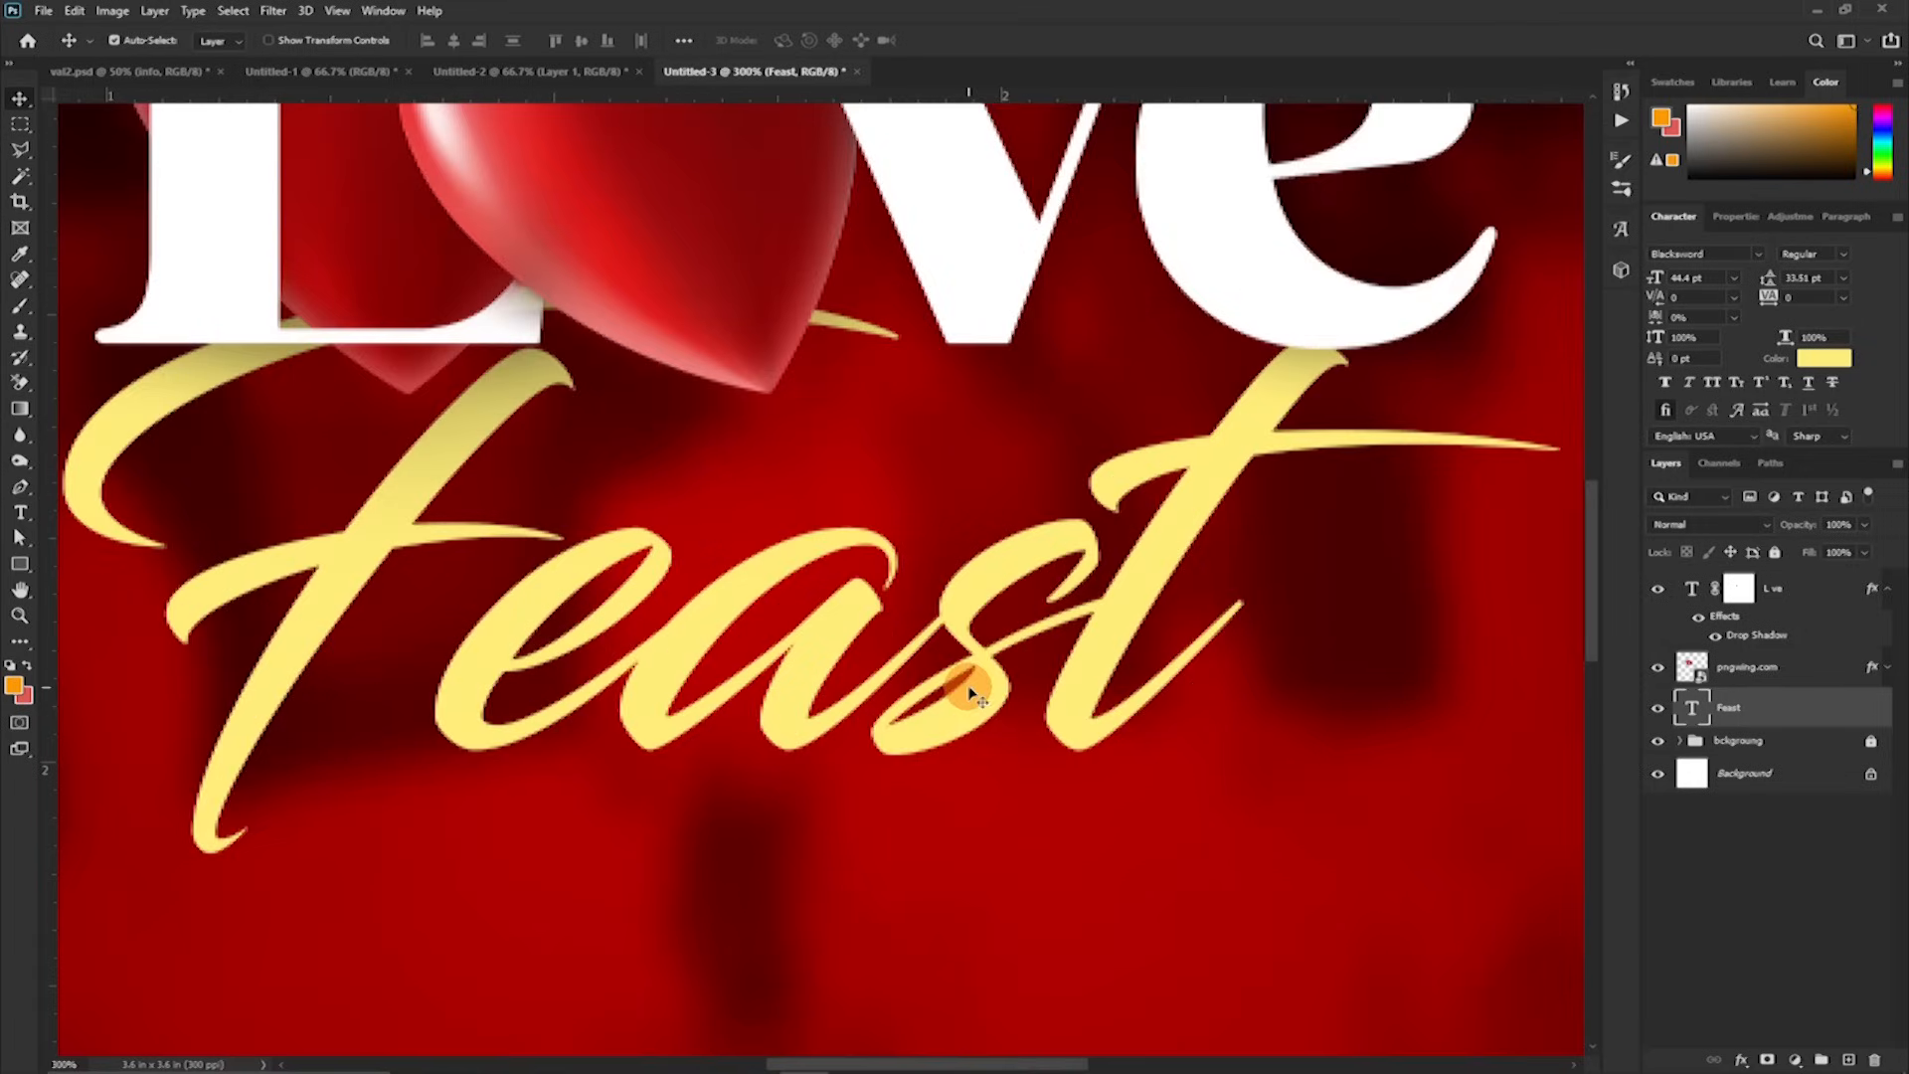
key(ctrl+plus)
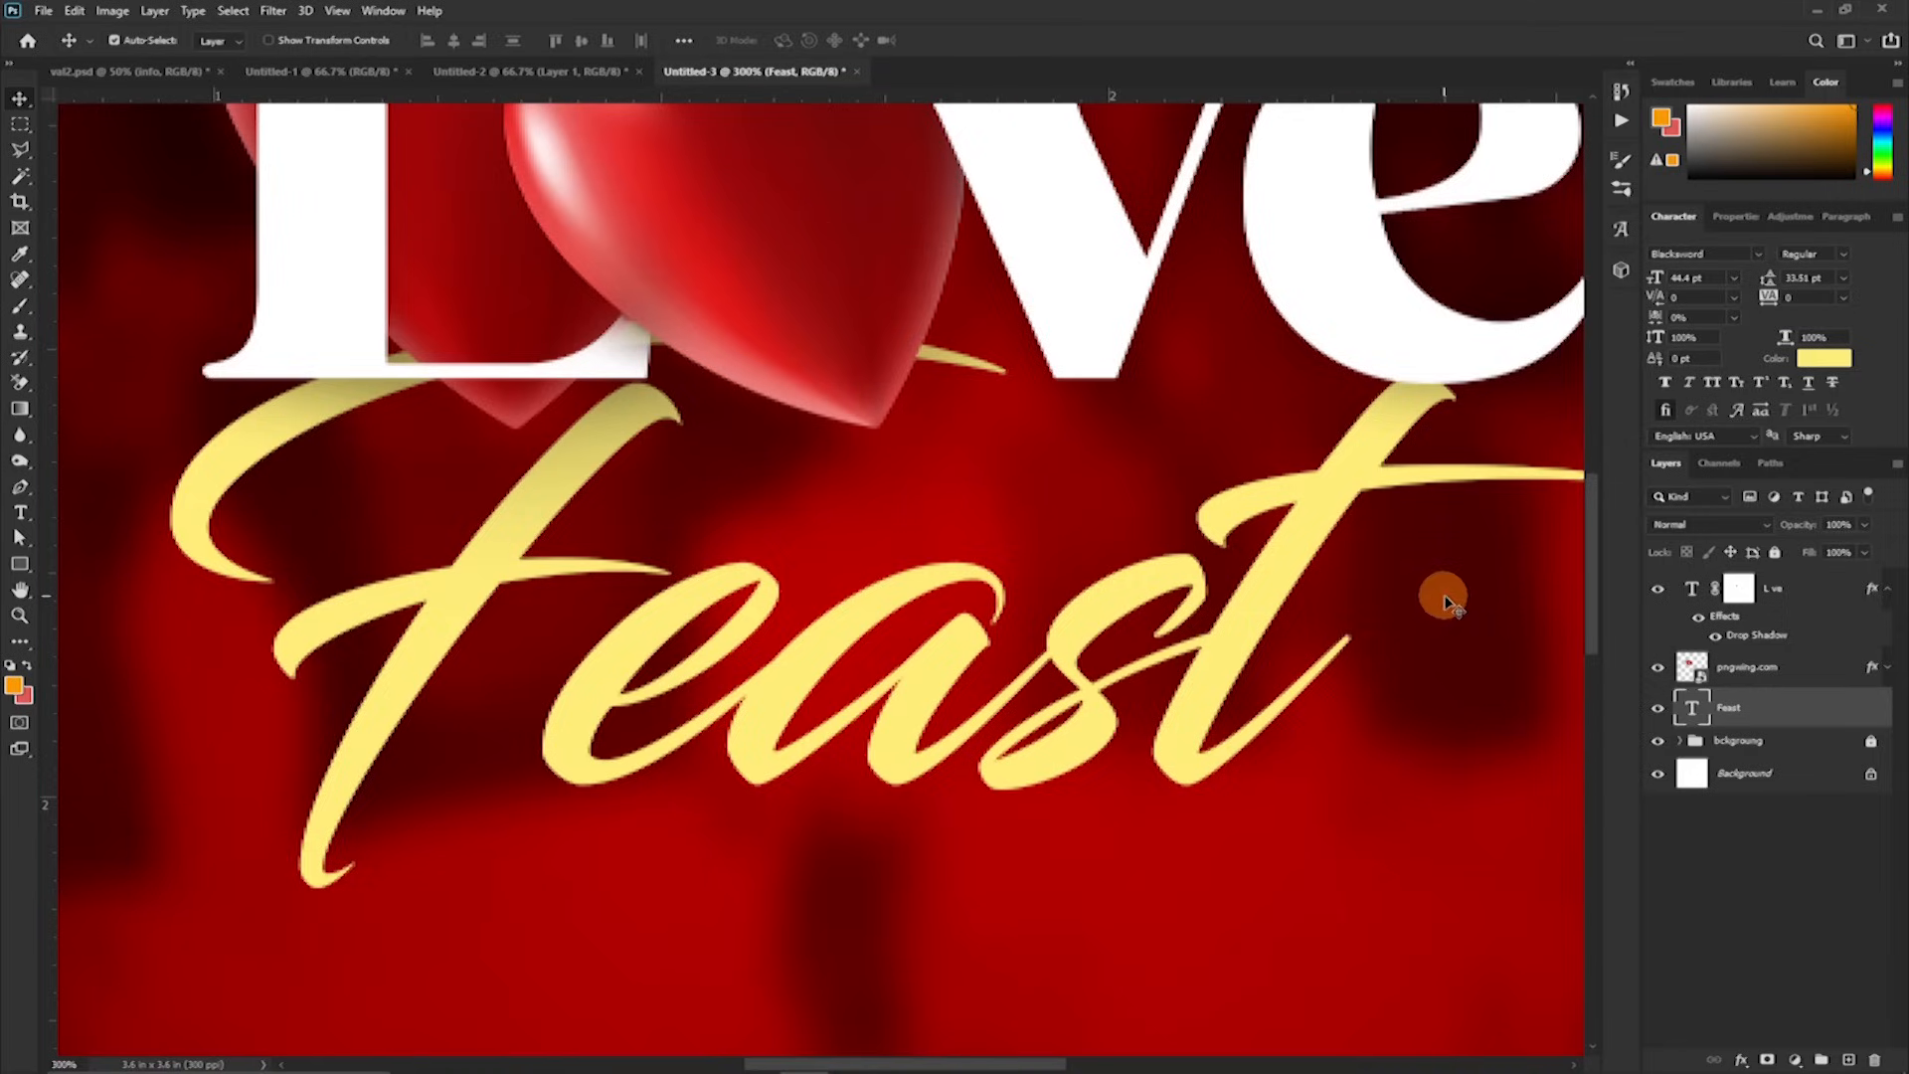
key(ctrl+minus)
key(ctrl+minus)
key(ctrl+minus)
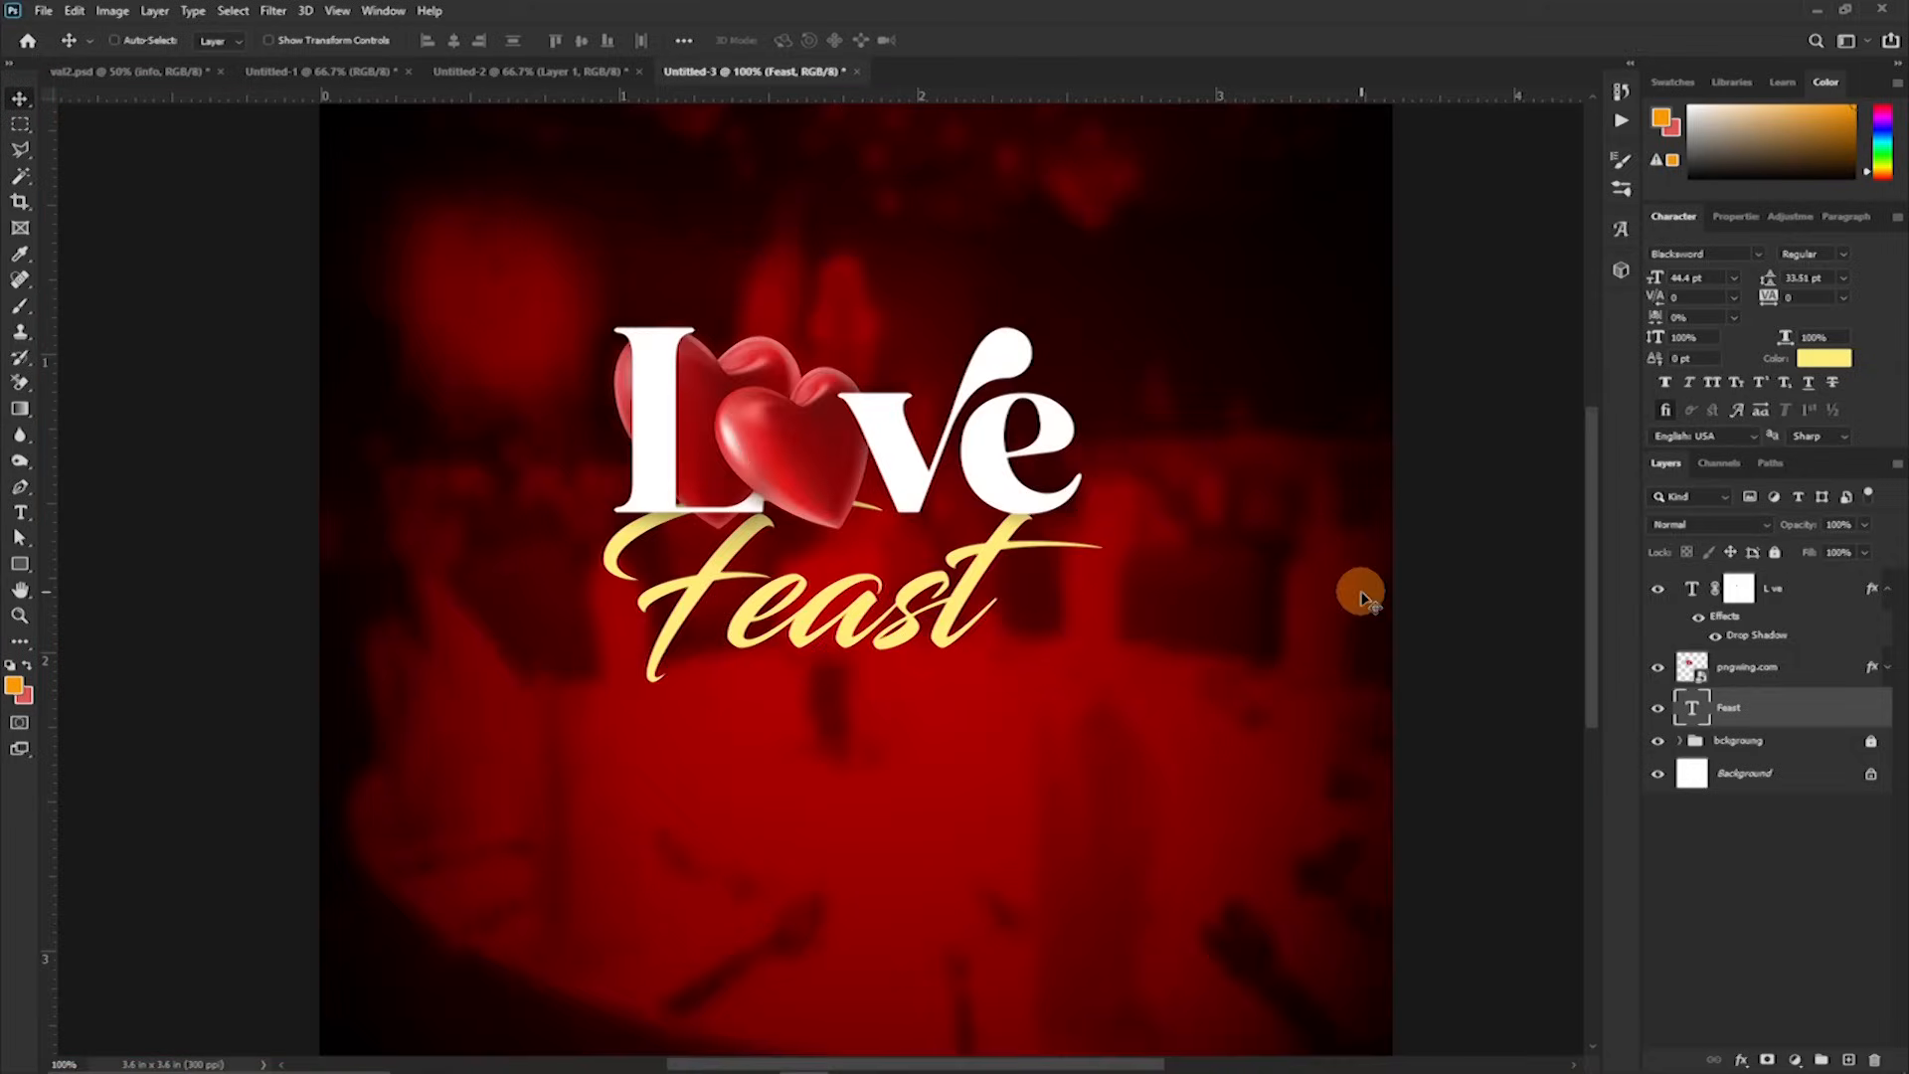
Step: Group the "Love" text, hearts and "Feast" layers and name the group "TITLTE"
click(1739, 589)
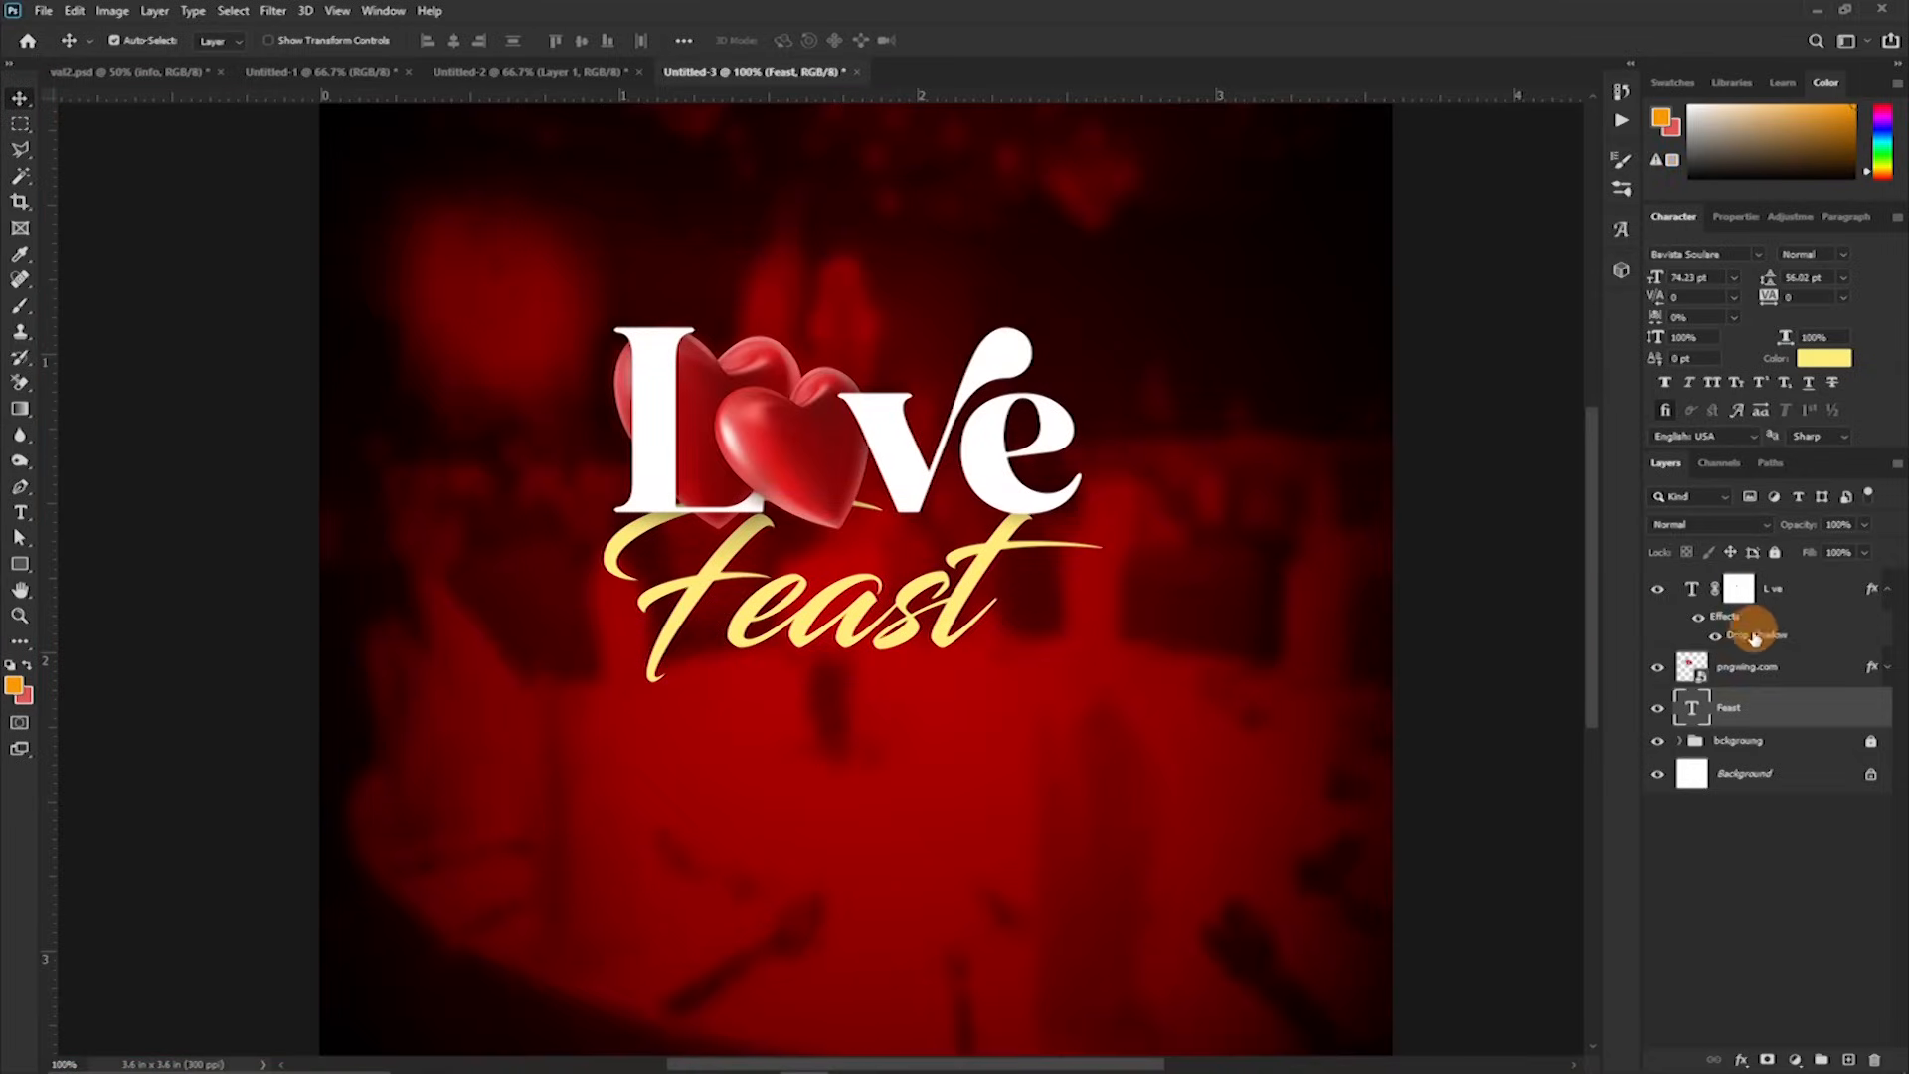
shift+click(1795, 714)
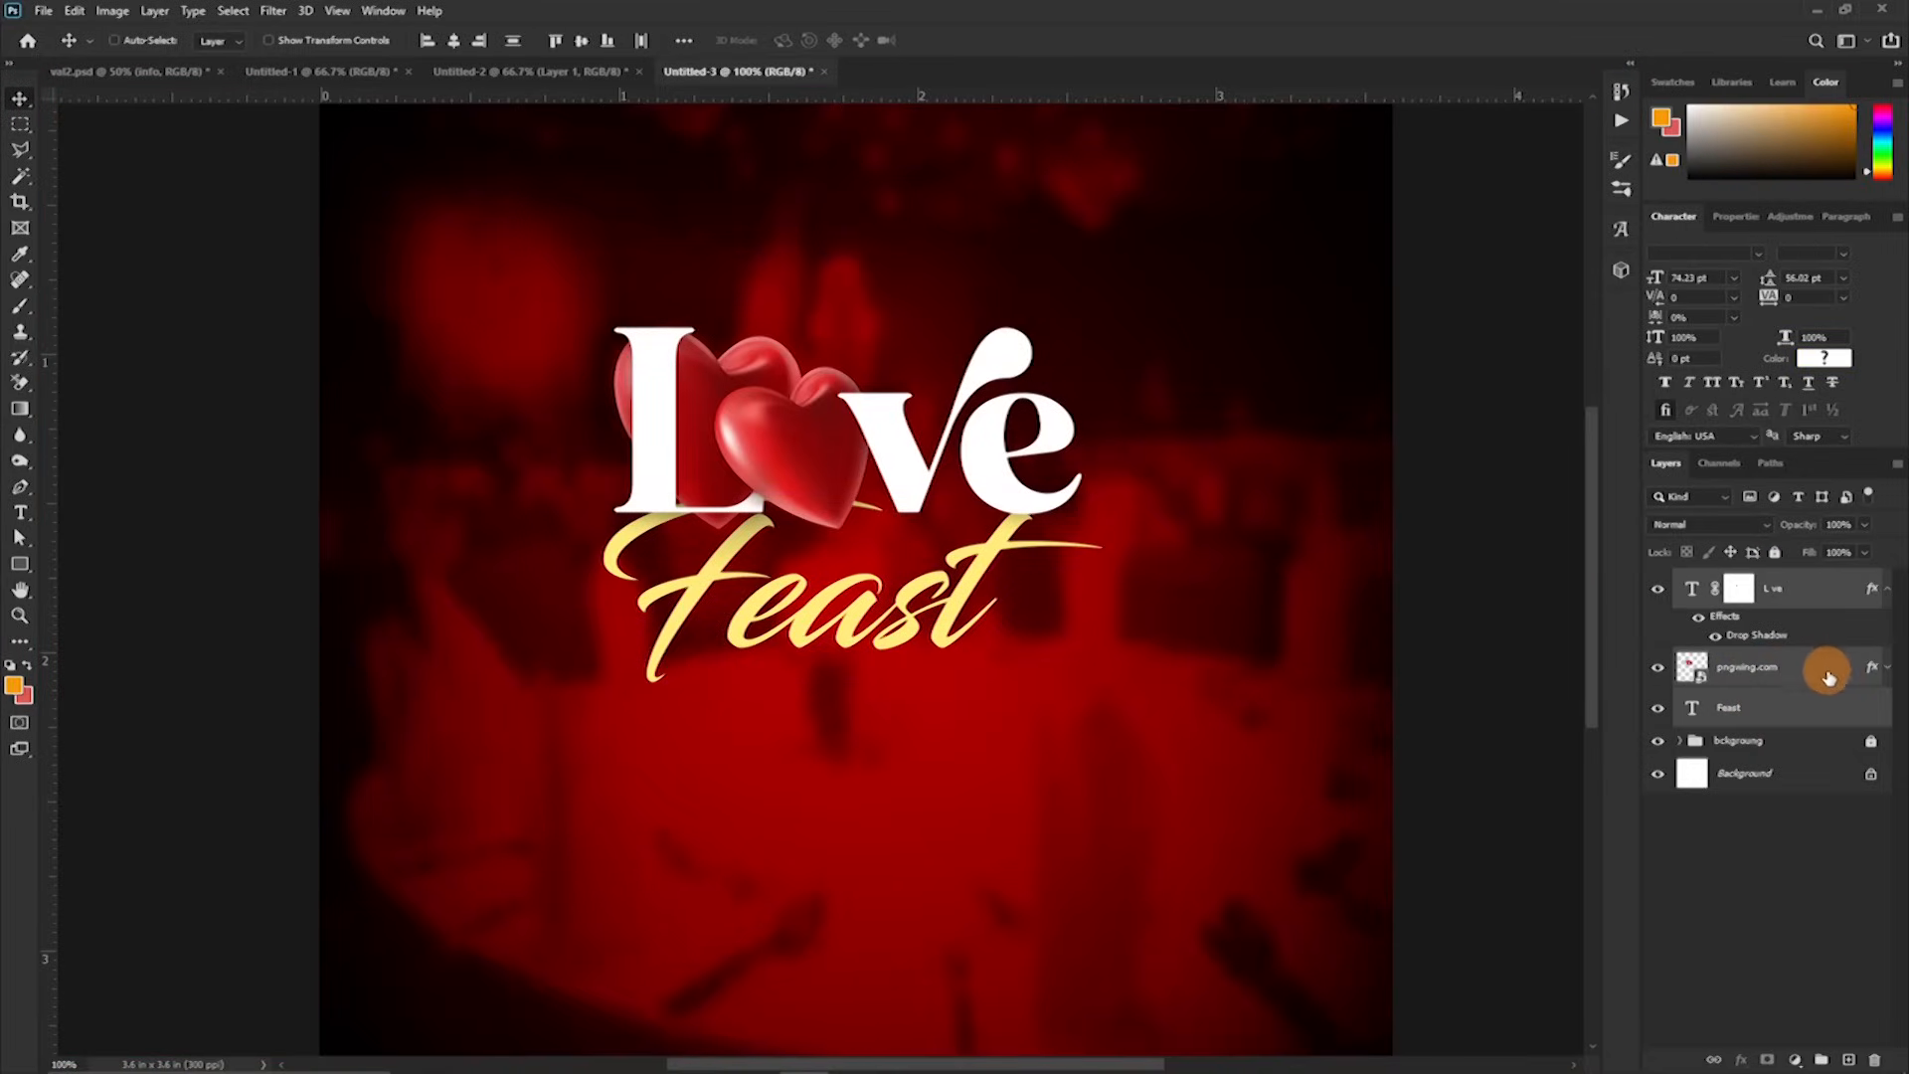
key(ctrl+g)
click(1741, 583)
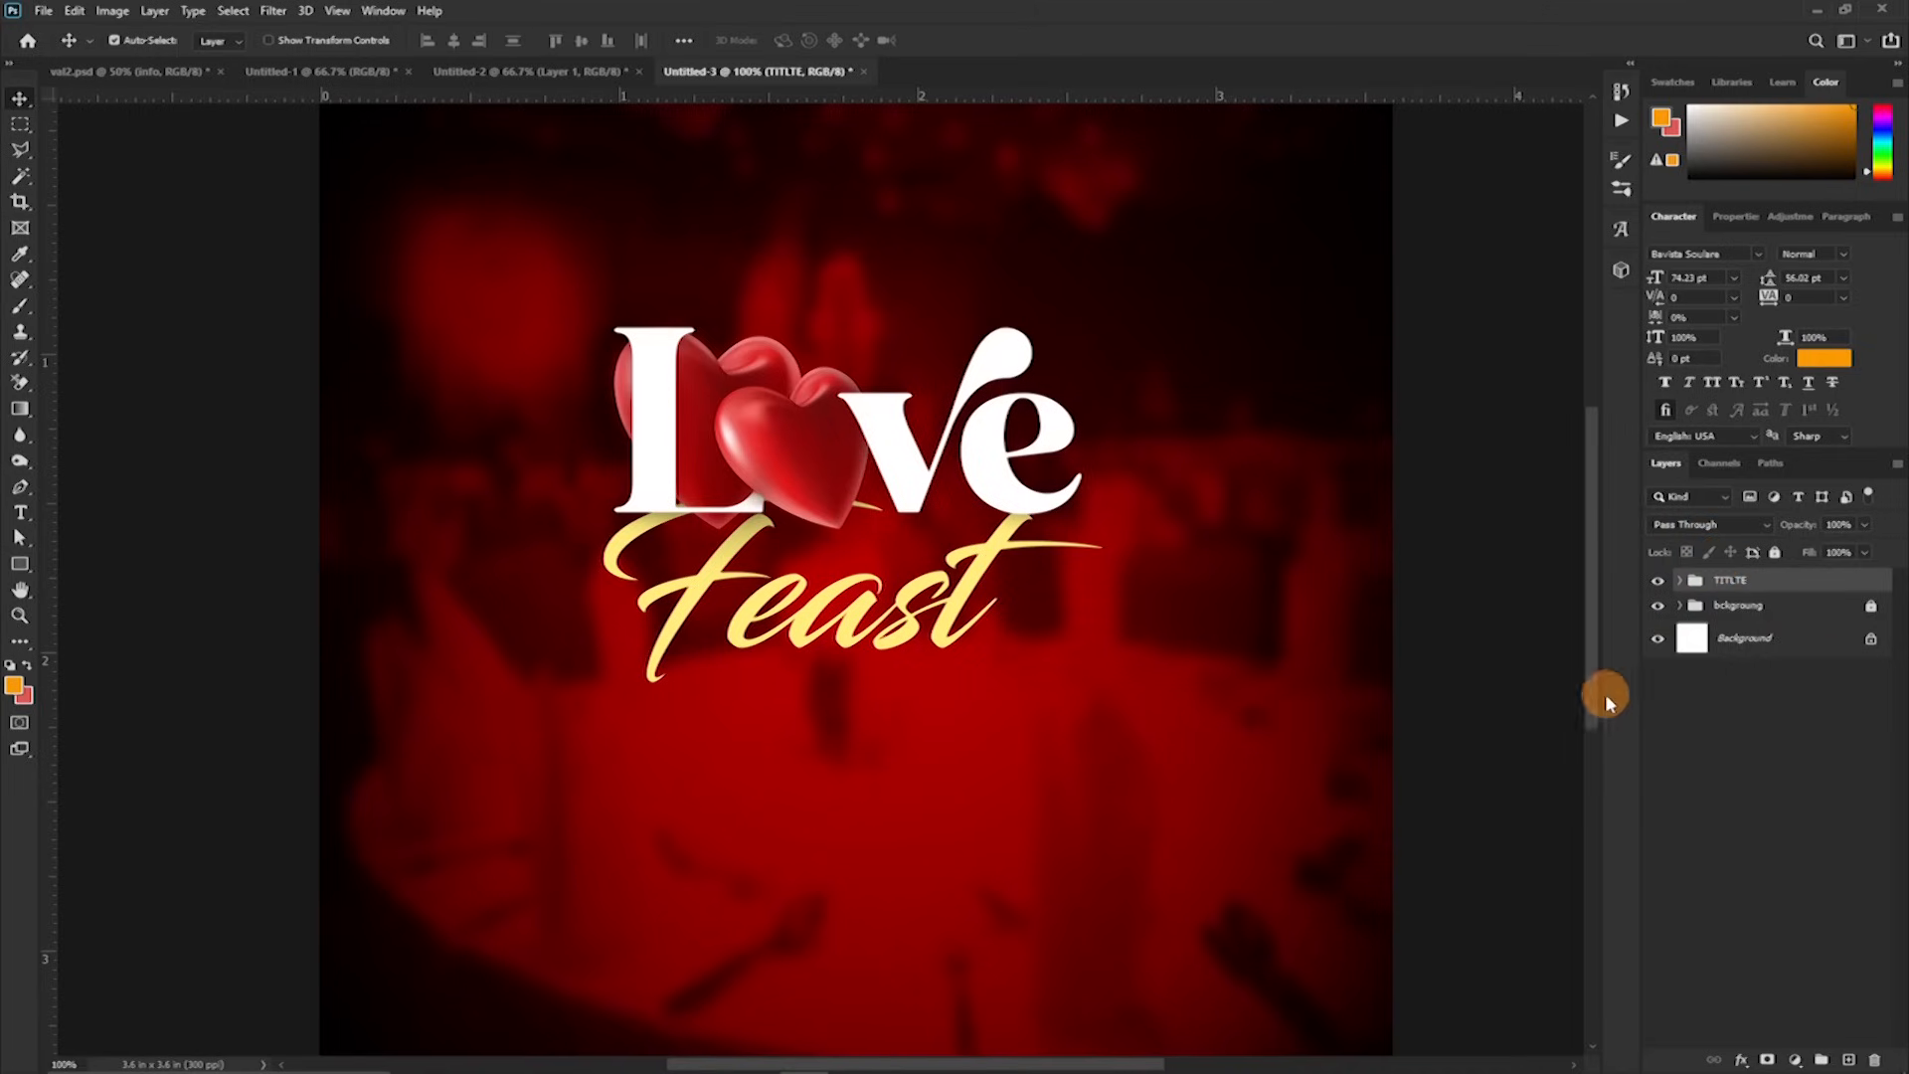
Step: Scale the "TITLTE" group to about 116% and place it slightly above the flyer's centre
key(ctrl+t)
drag(853, 316, 851, 275)
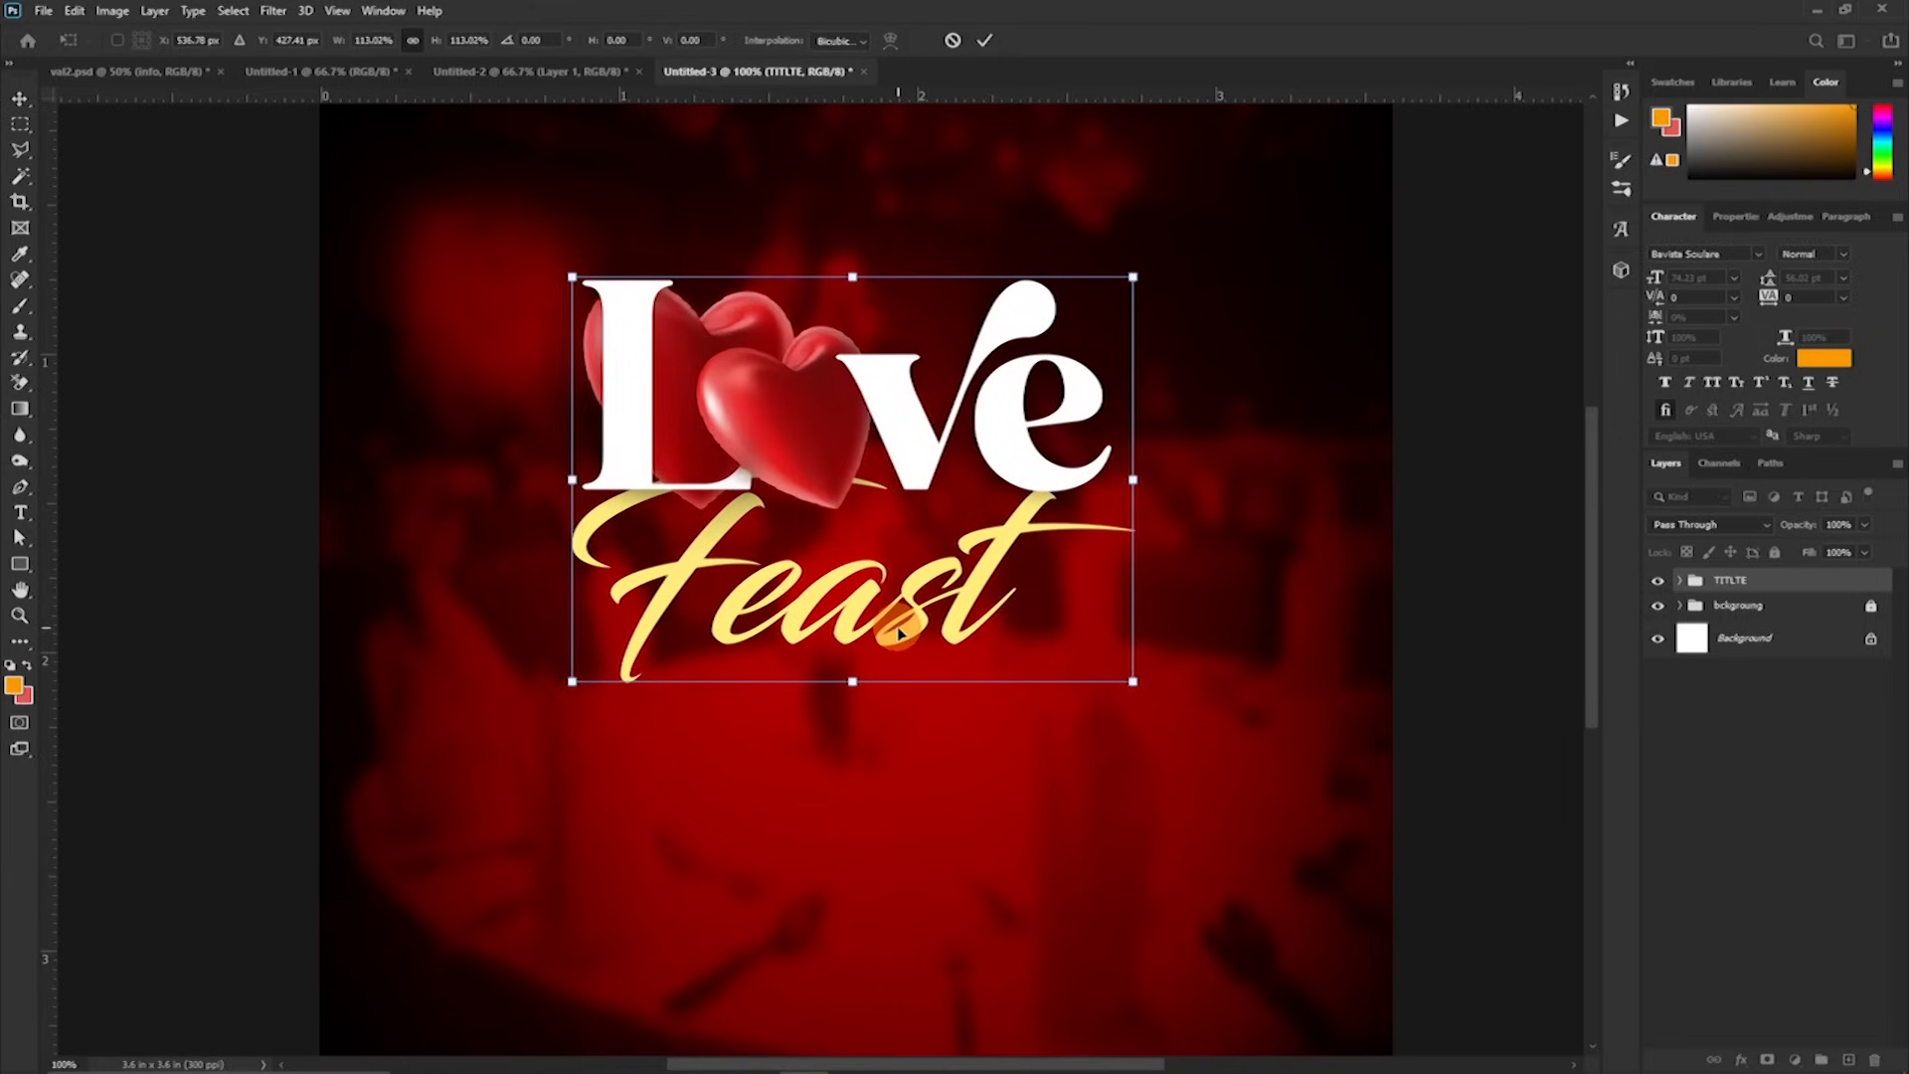
key(ctrl+minus)
drag(820, 638, 819, 648)
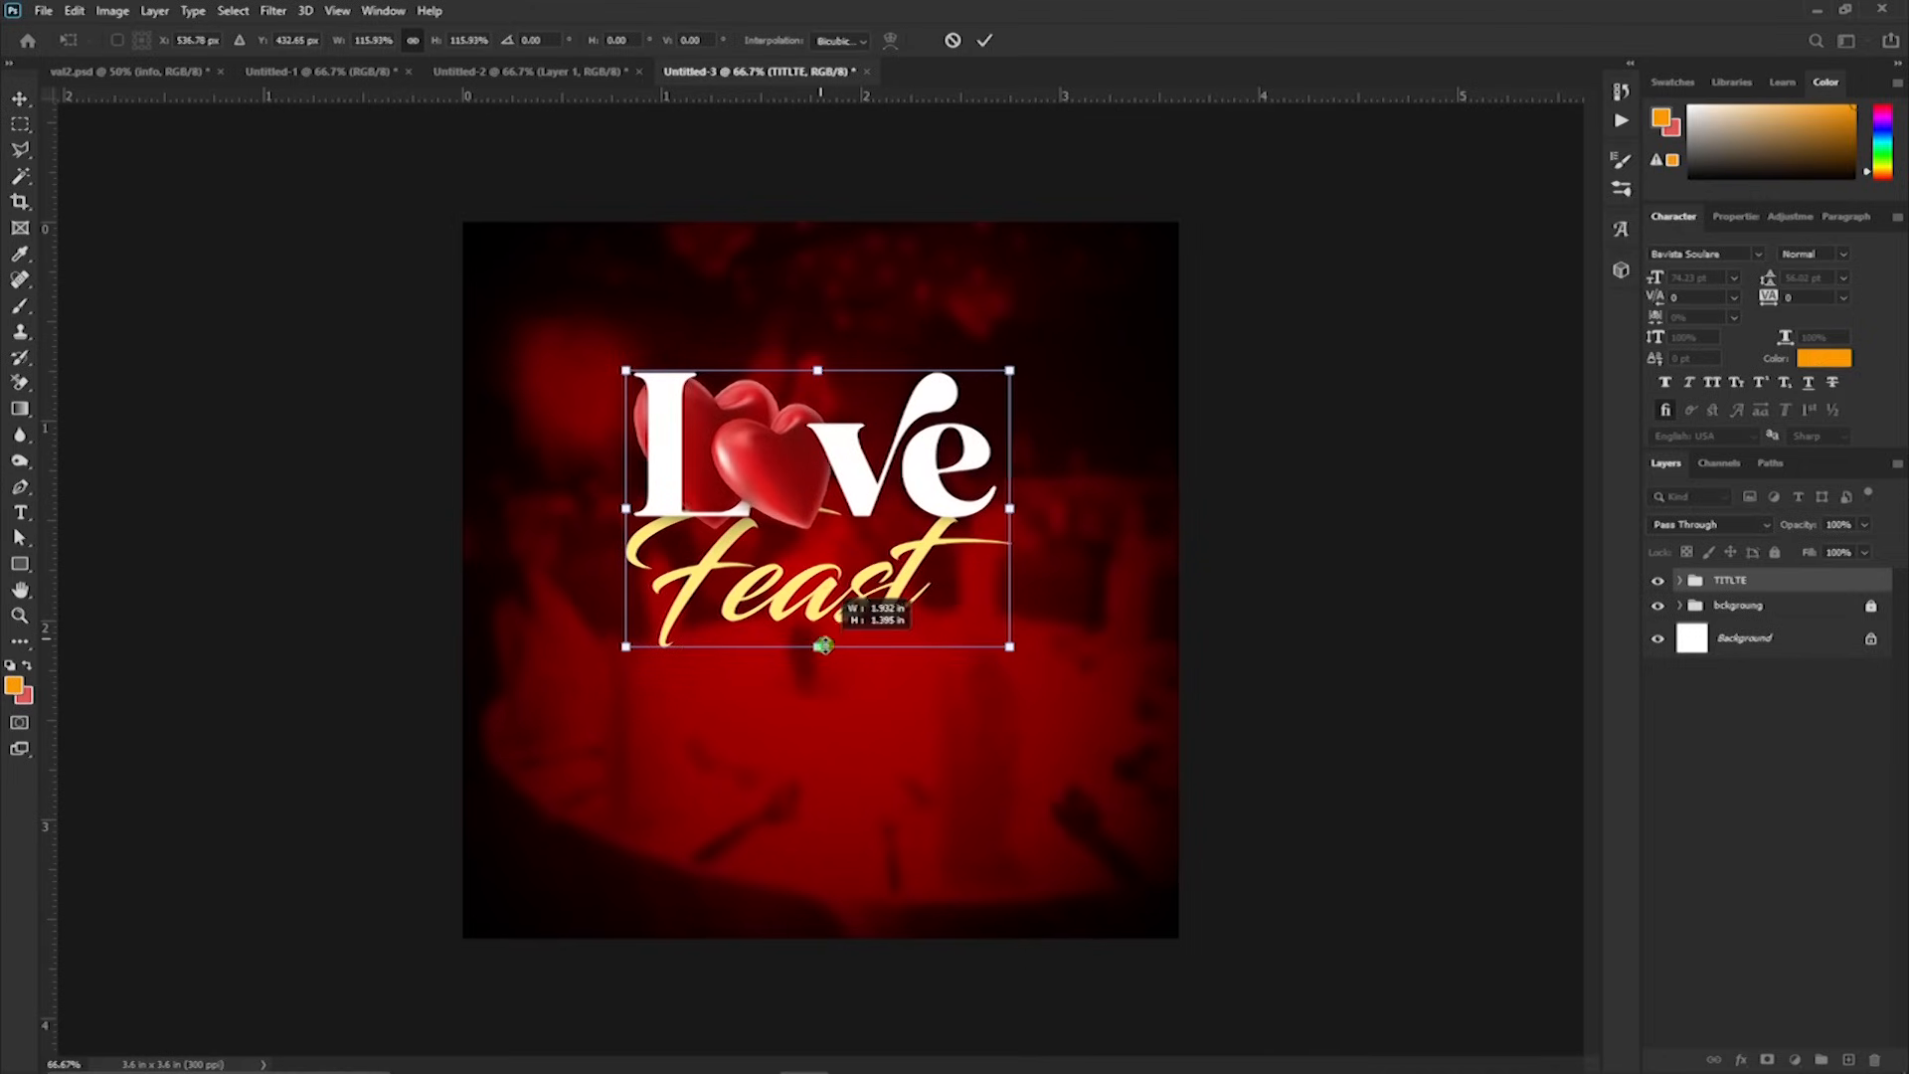
drag(816, 502, 821, 505)
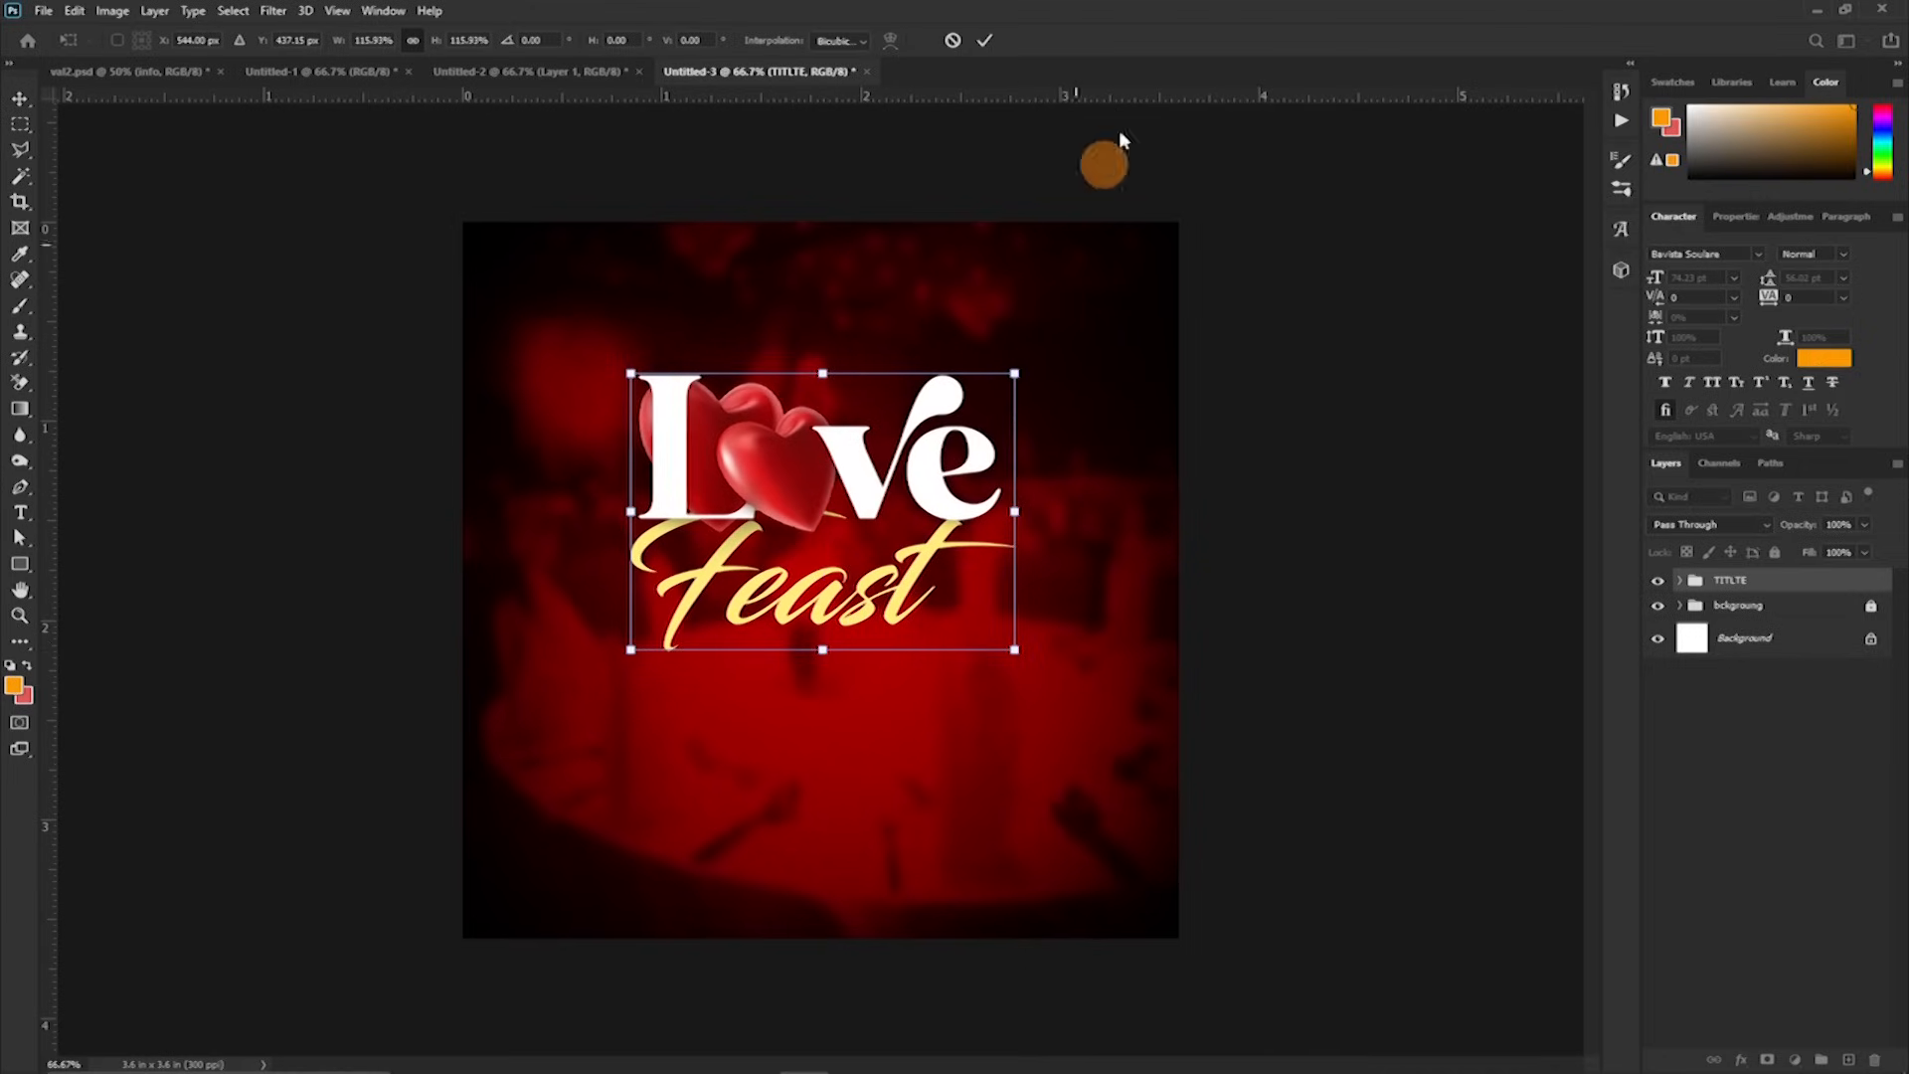
click(997, 43)
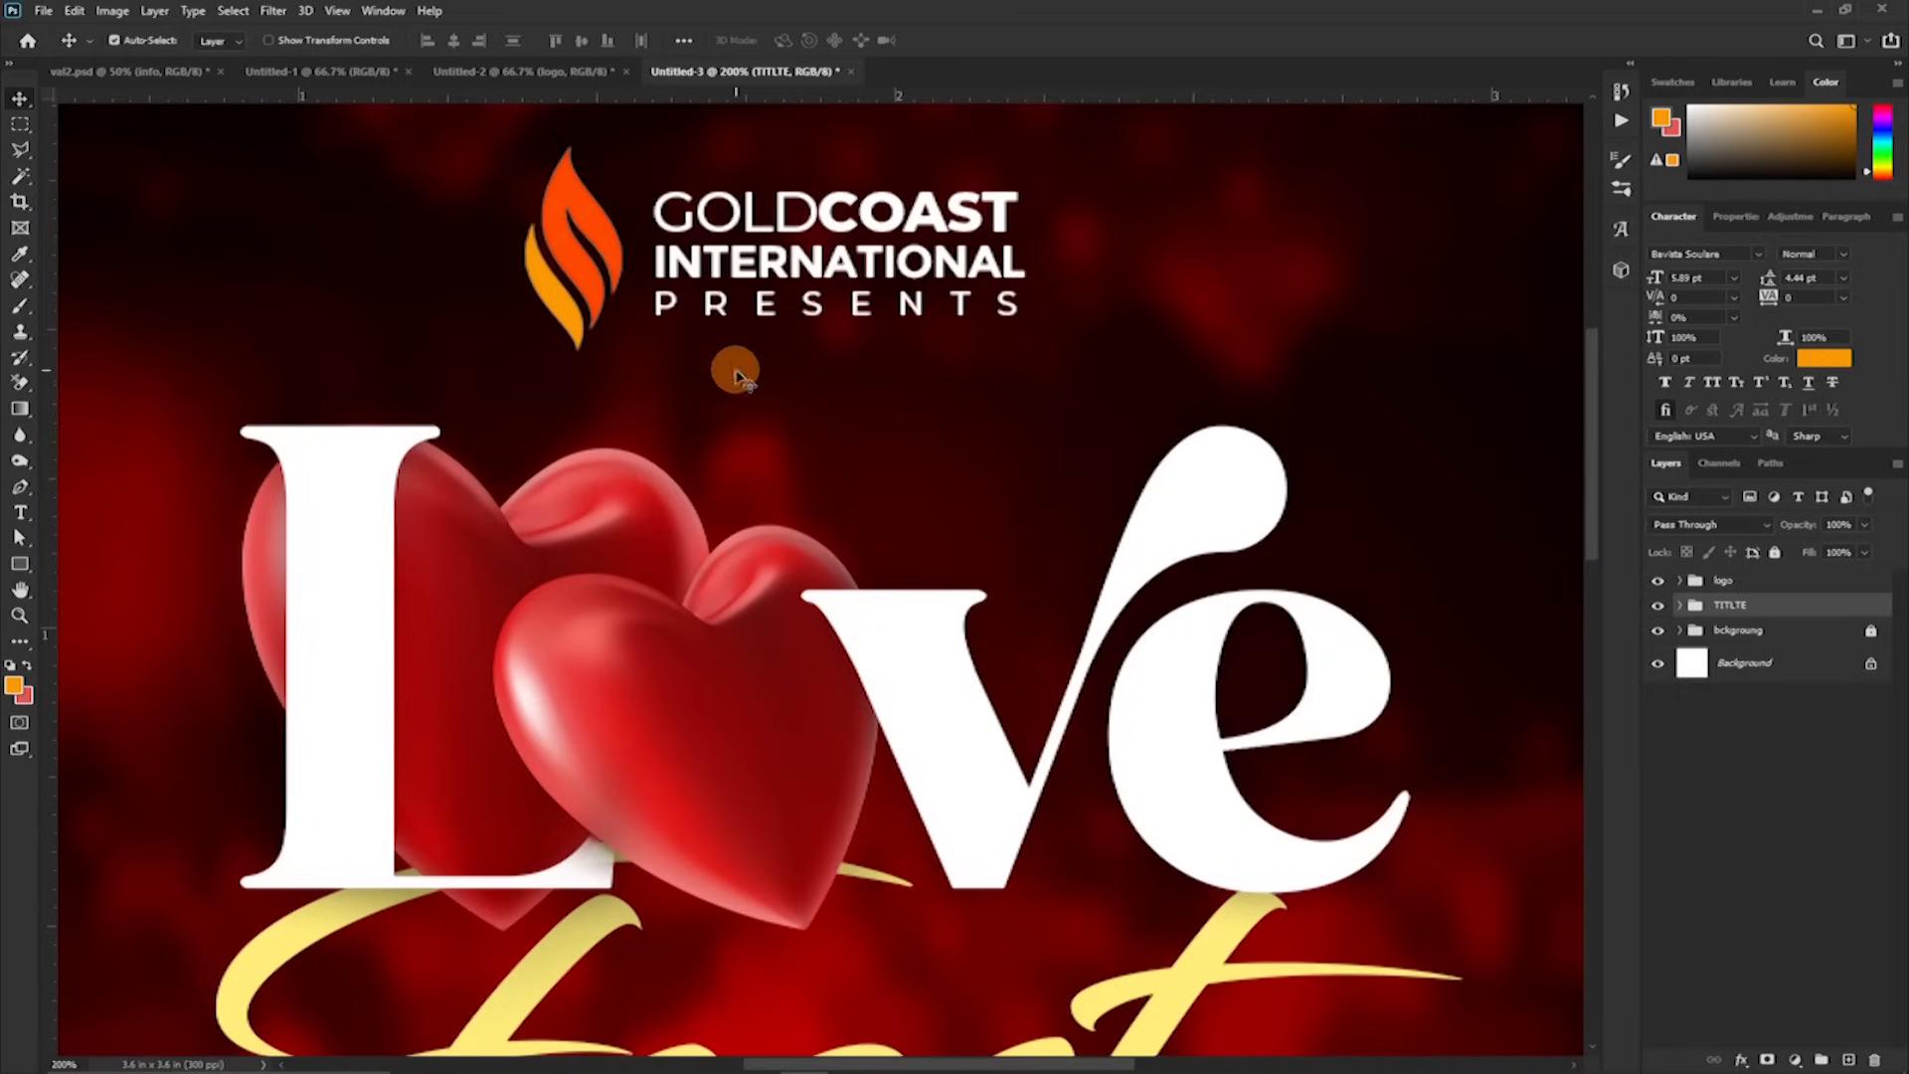
Step: Examine the logo placement above the title and the empty area beneath "Feast"
key(ctrl+minus)
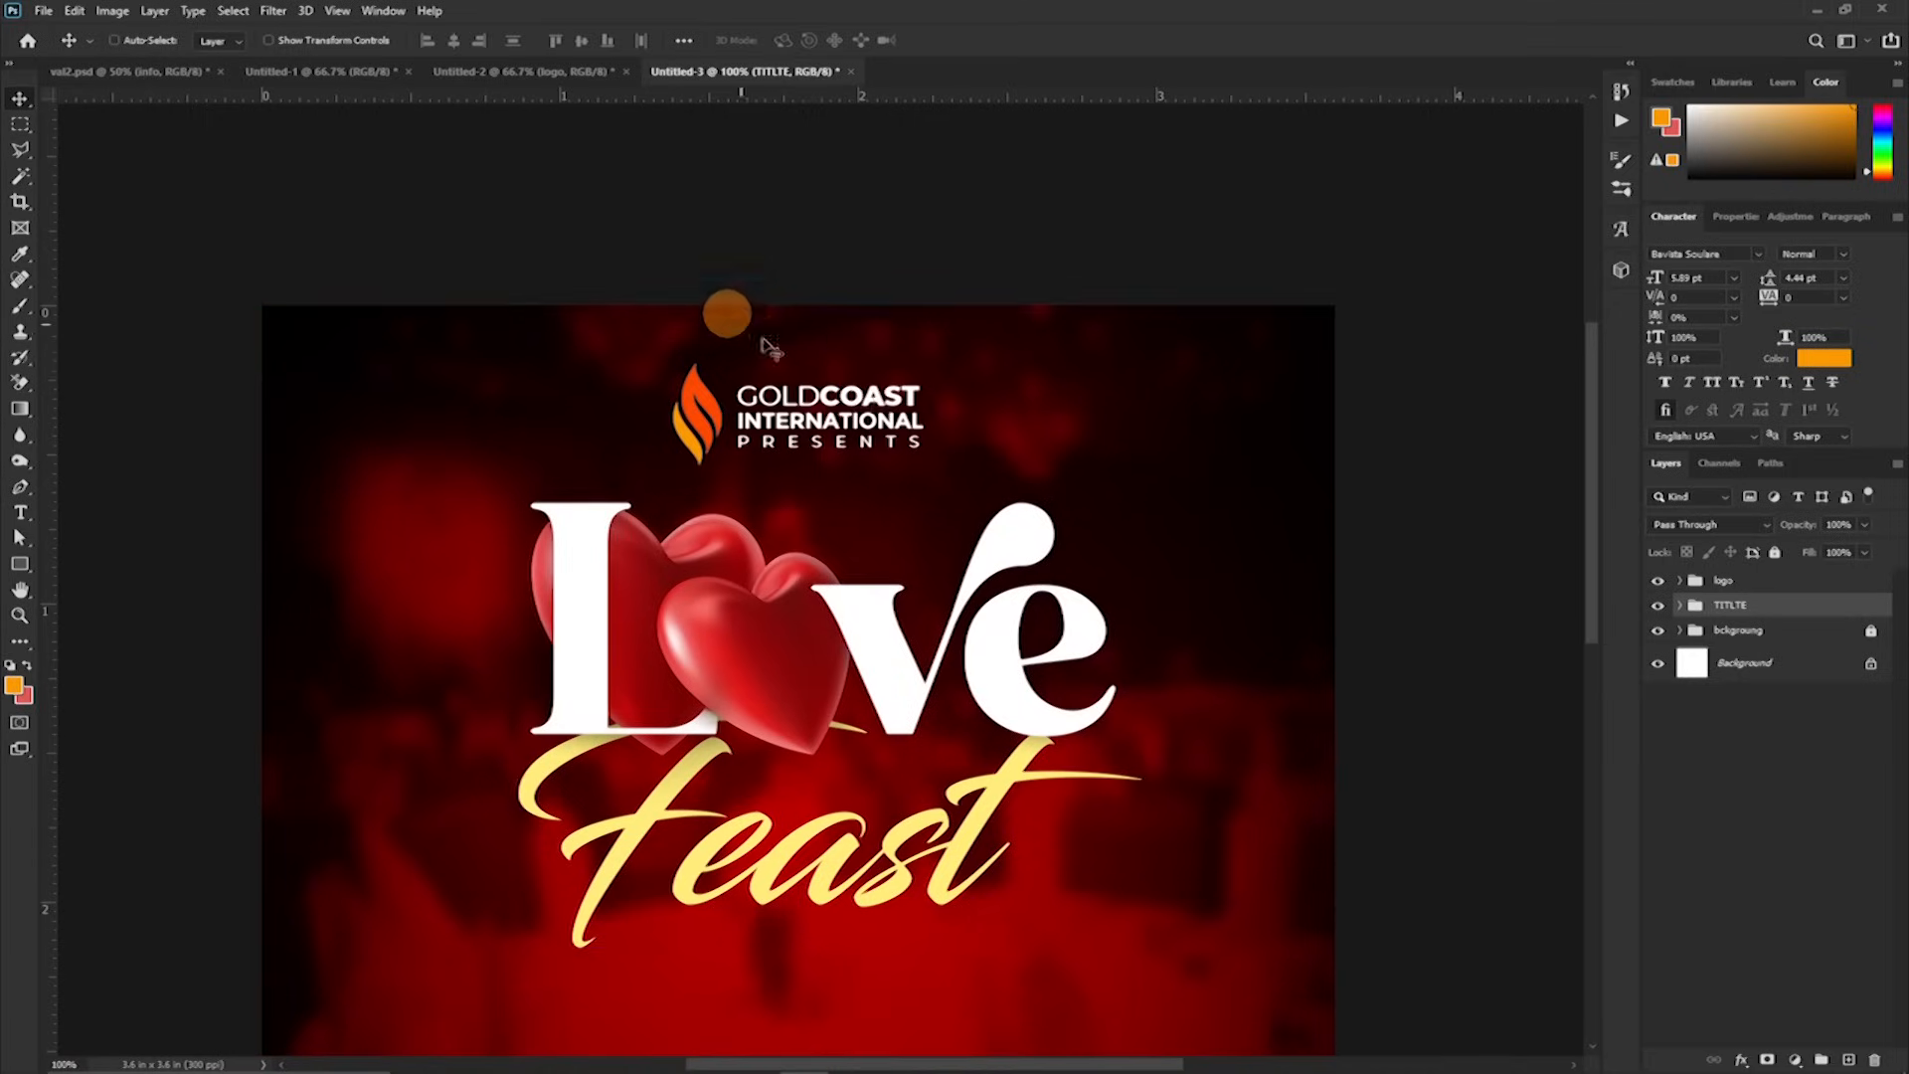
drag(919, 639, 946, 233)
drag(896, 558, 806, 498)
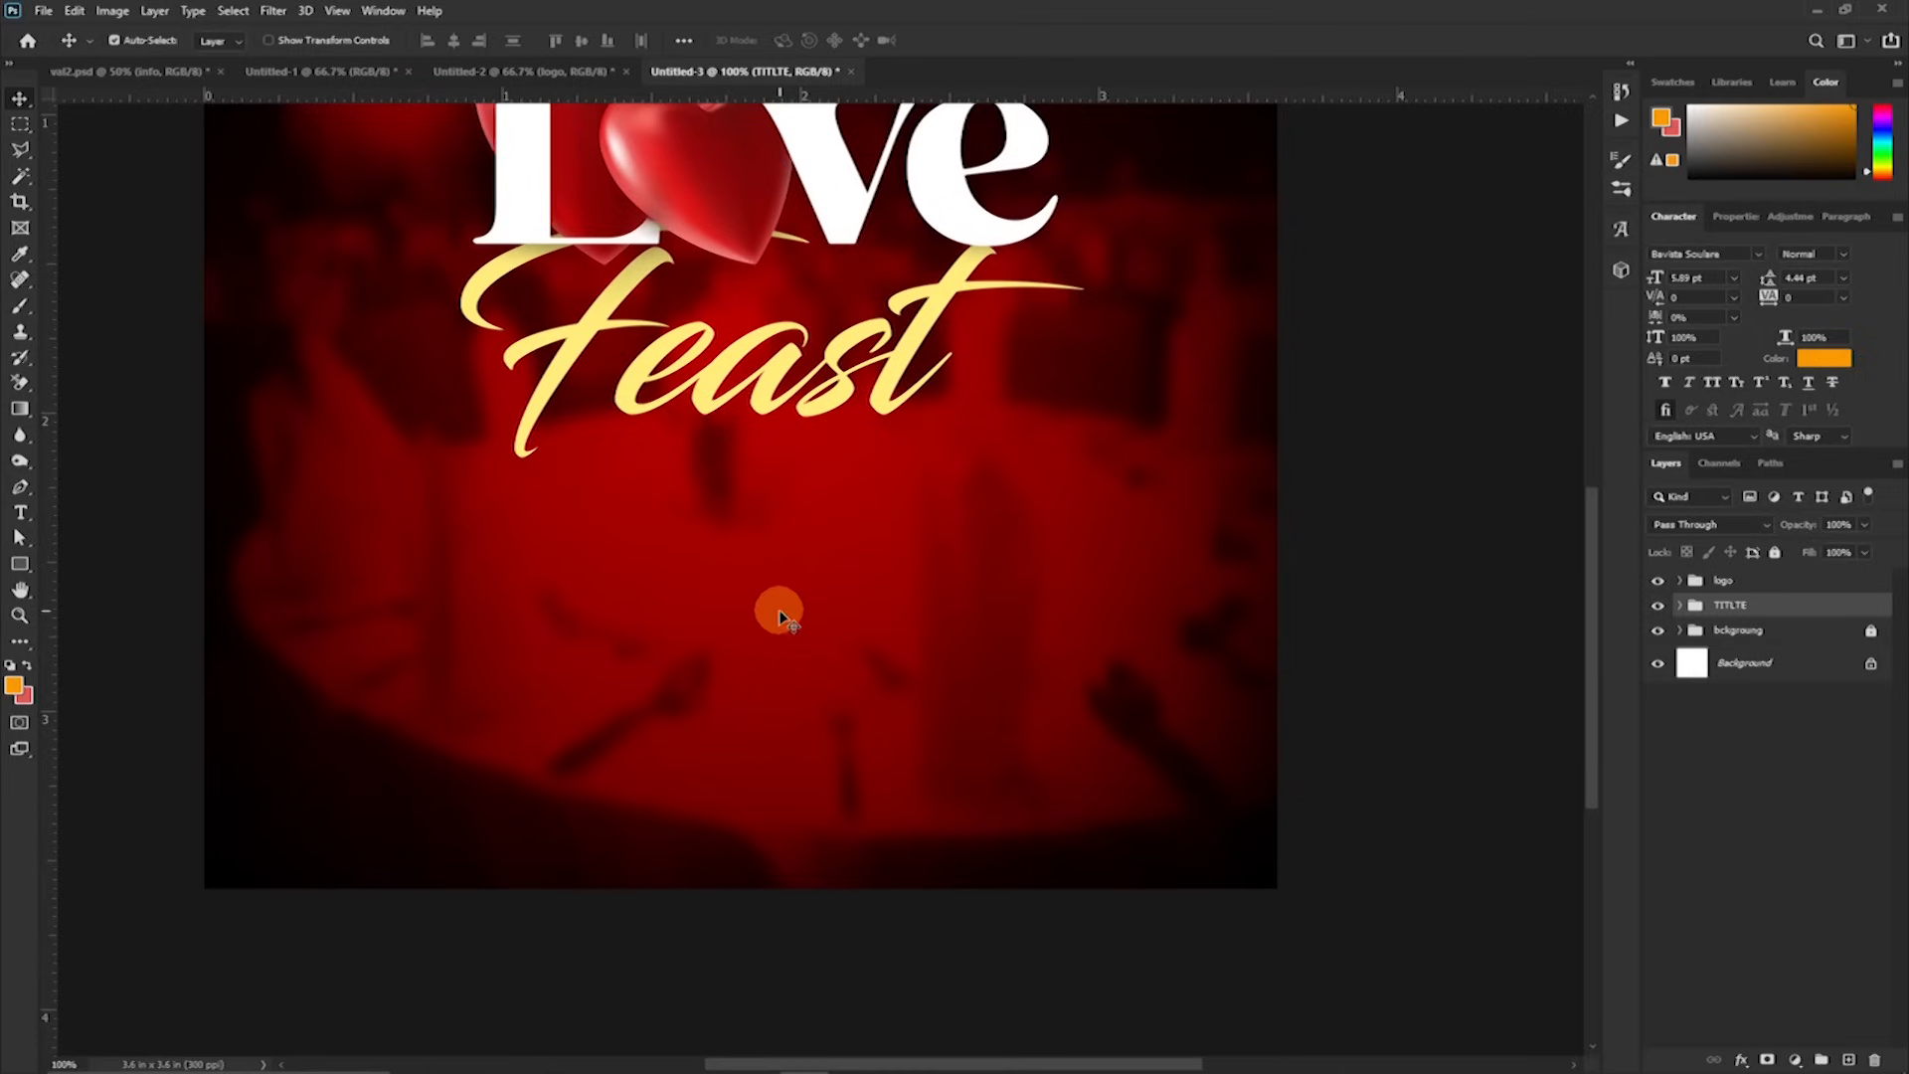
scroll(780, 610, up, 5)
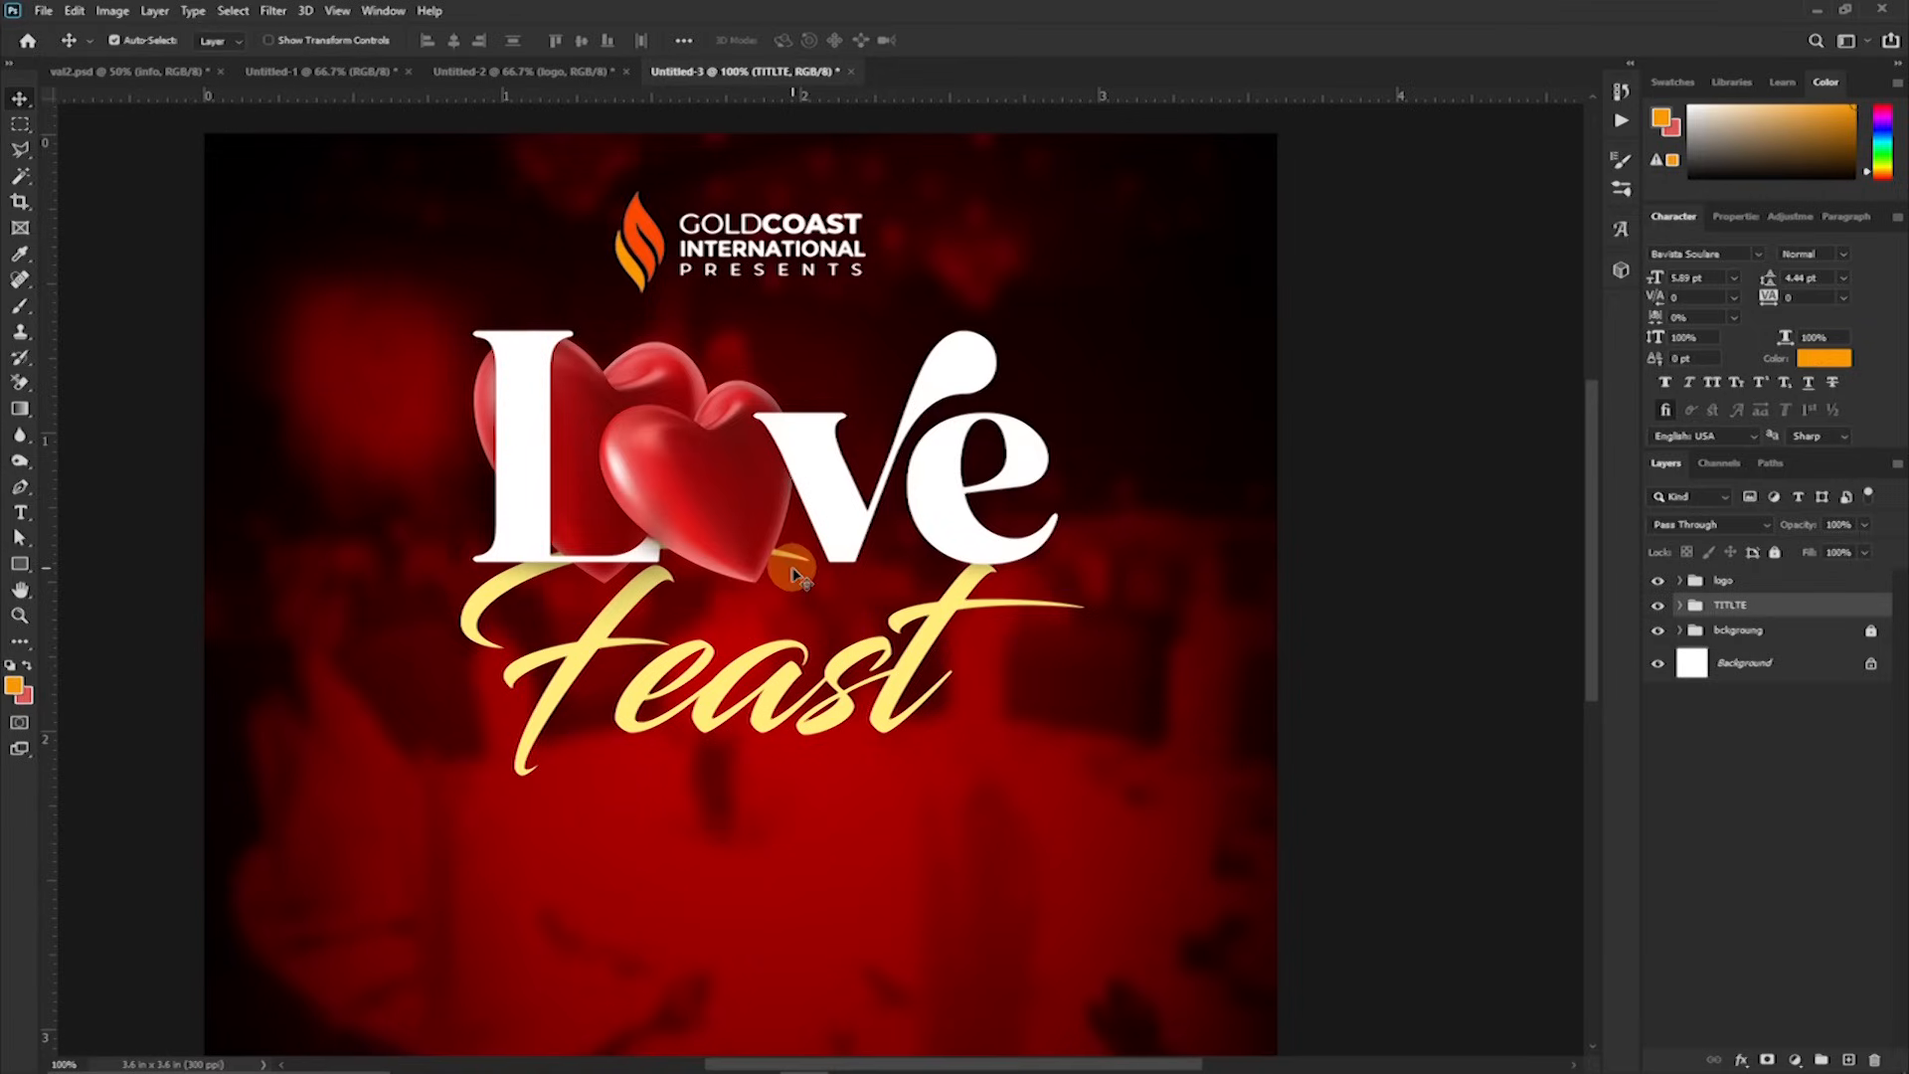
scroll(795, 575, down, 3)
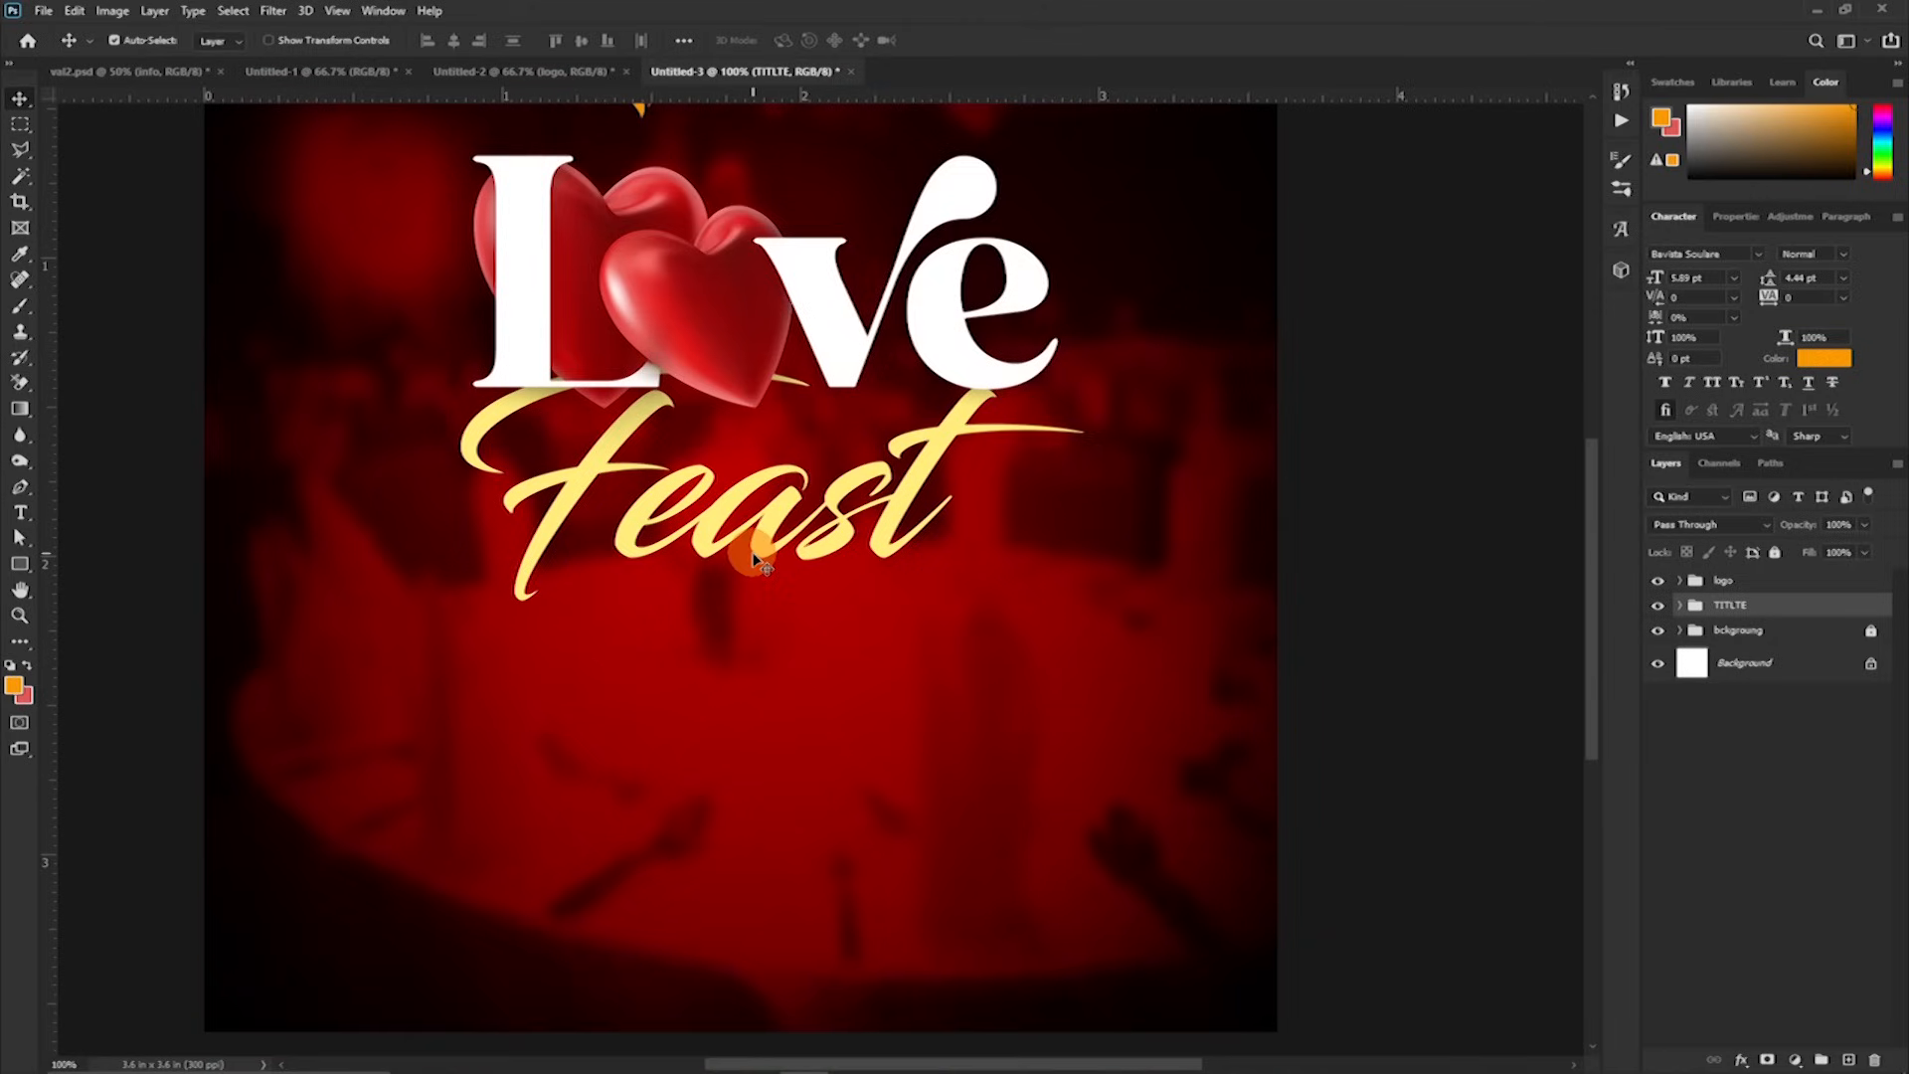
scroll(740, 567, down, 2)
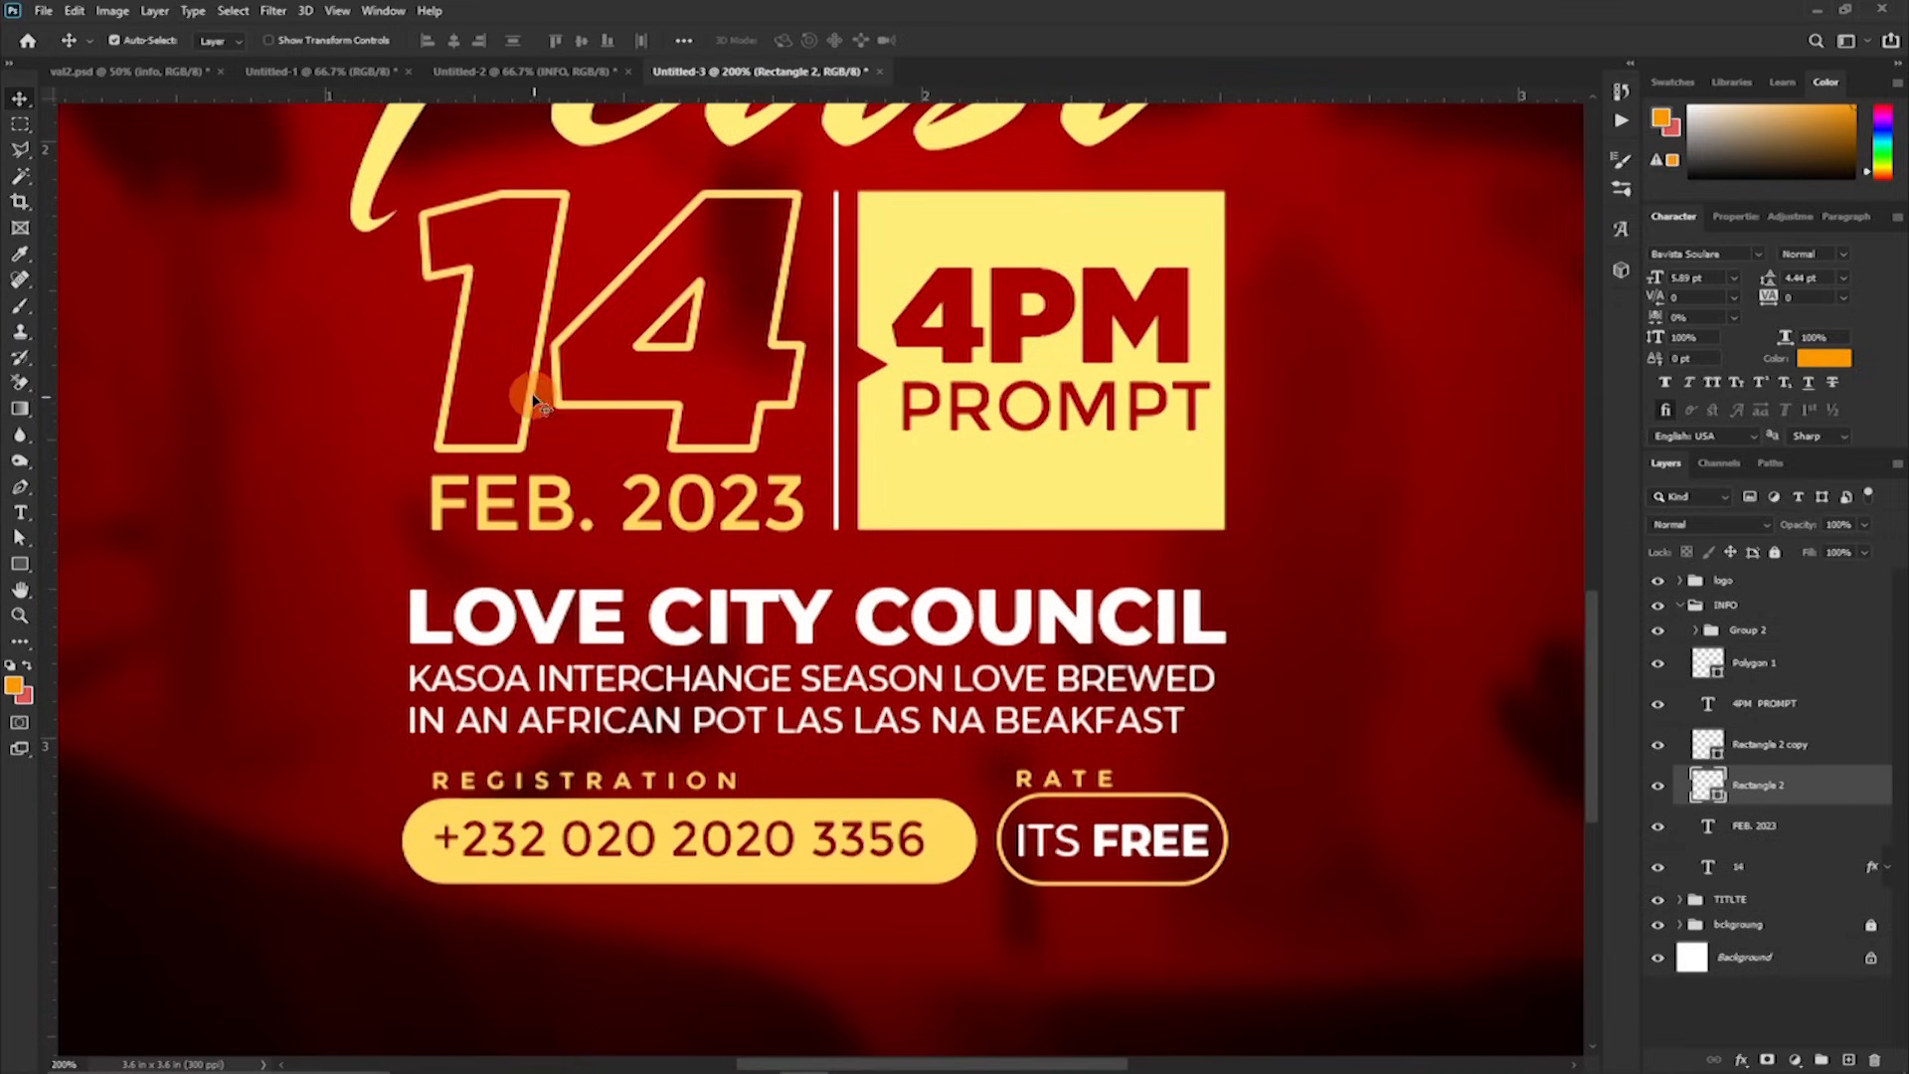
Step: Add a sample text "14" in the empty area beside the date and set its font to Gotham Ultra Italic
drag(511, 400, 915, 418)
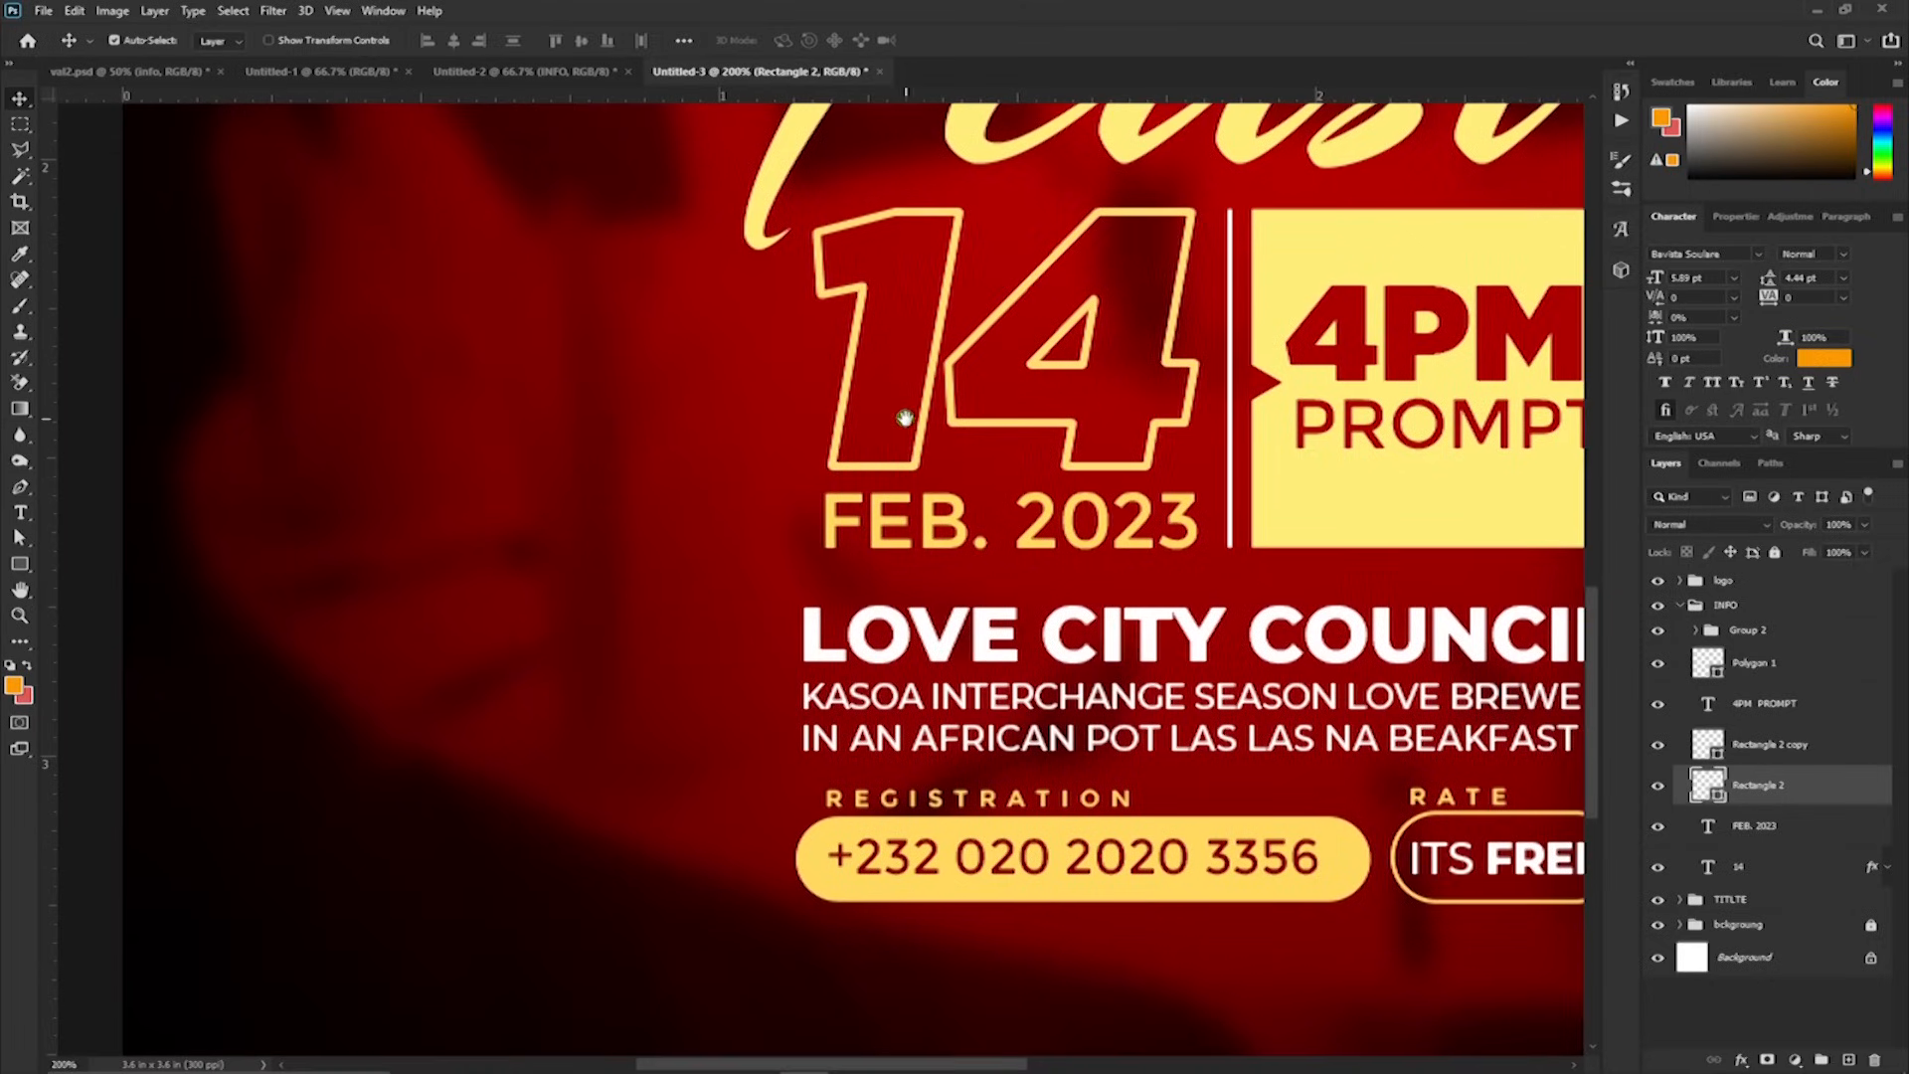
click(21, 512)
click(261, 433)
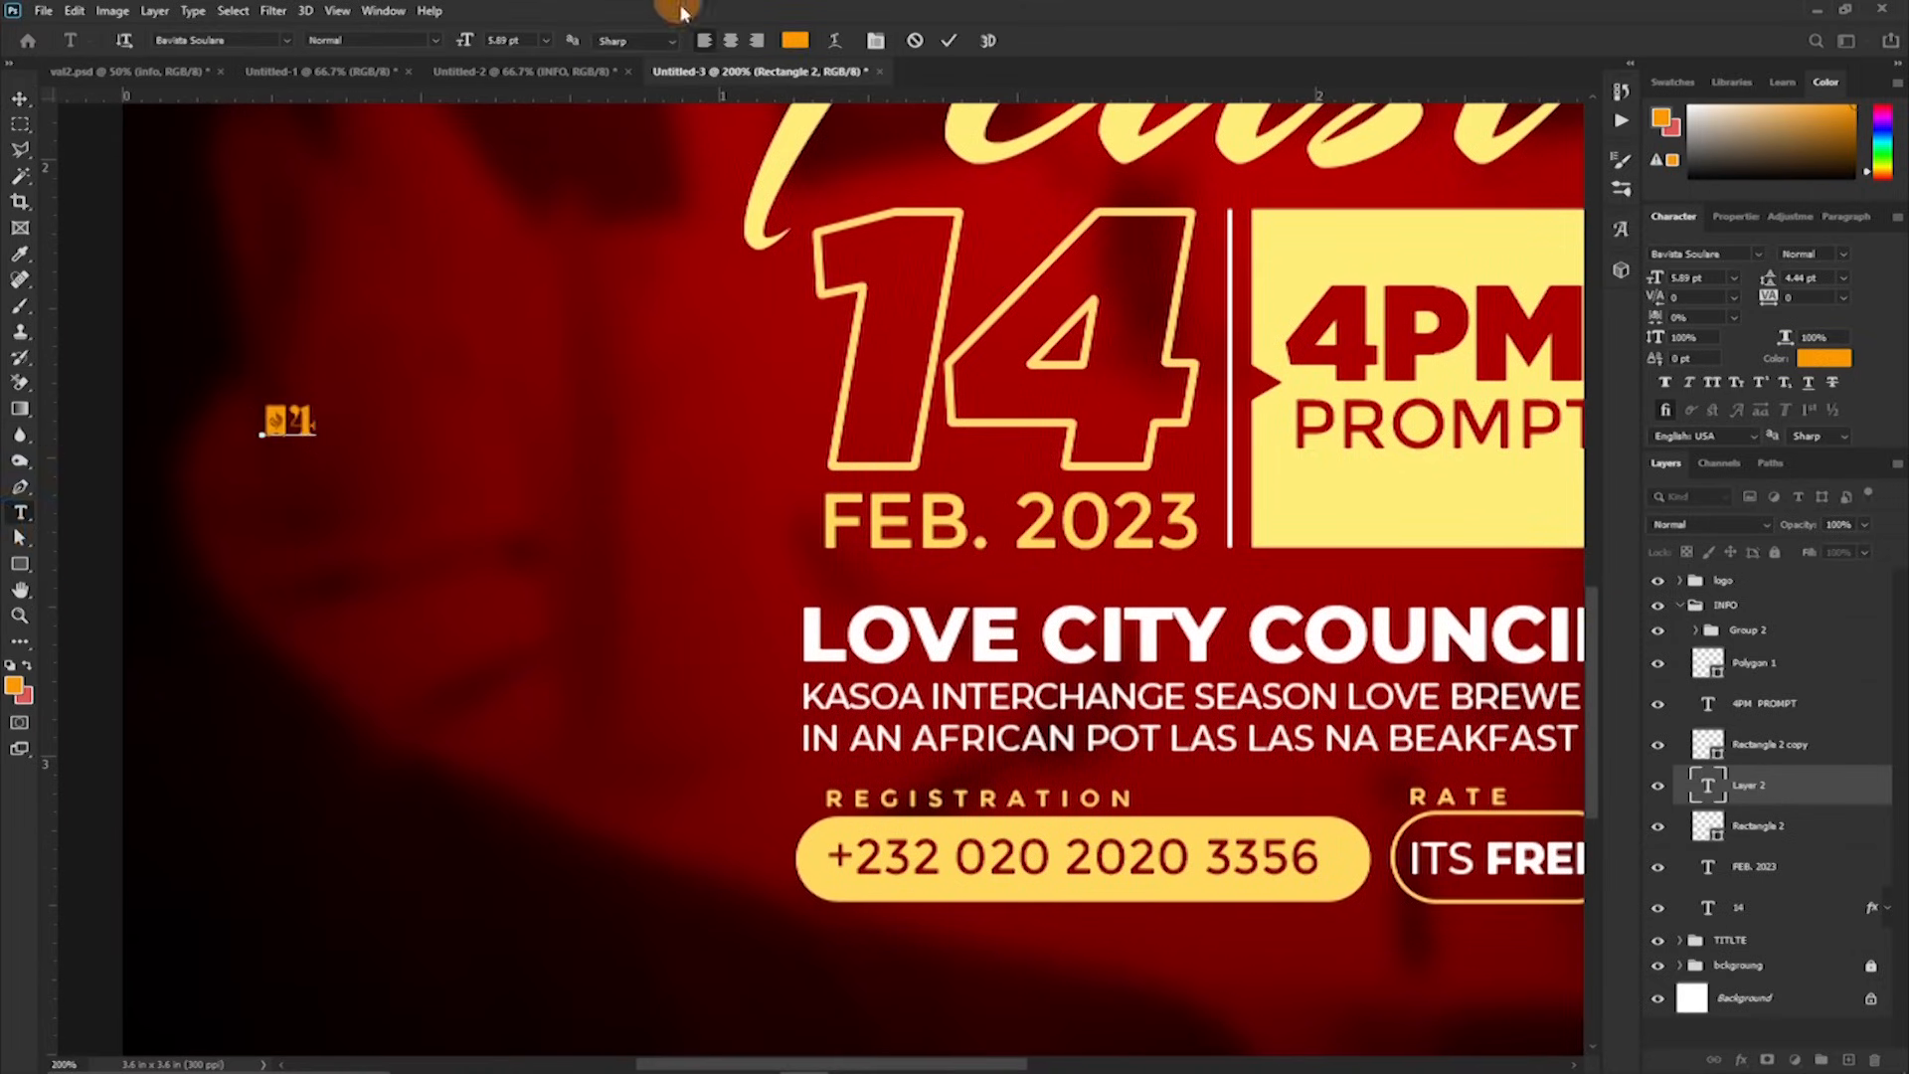
click(948, 40)
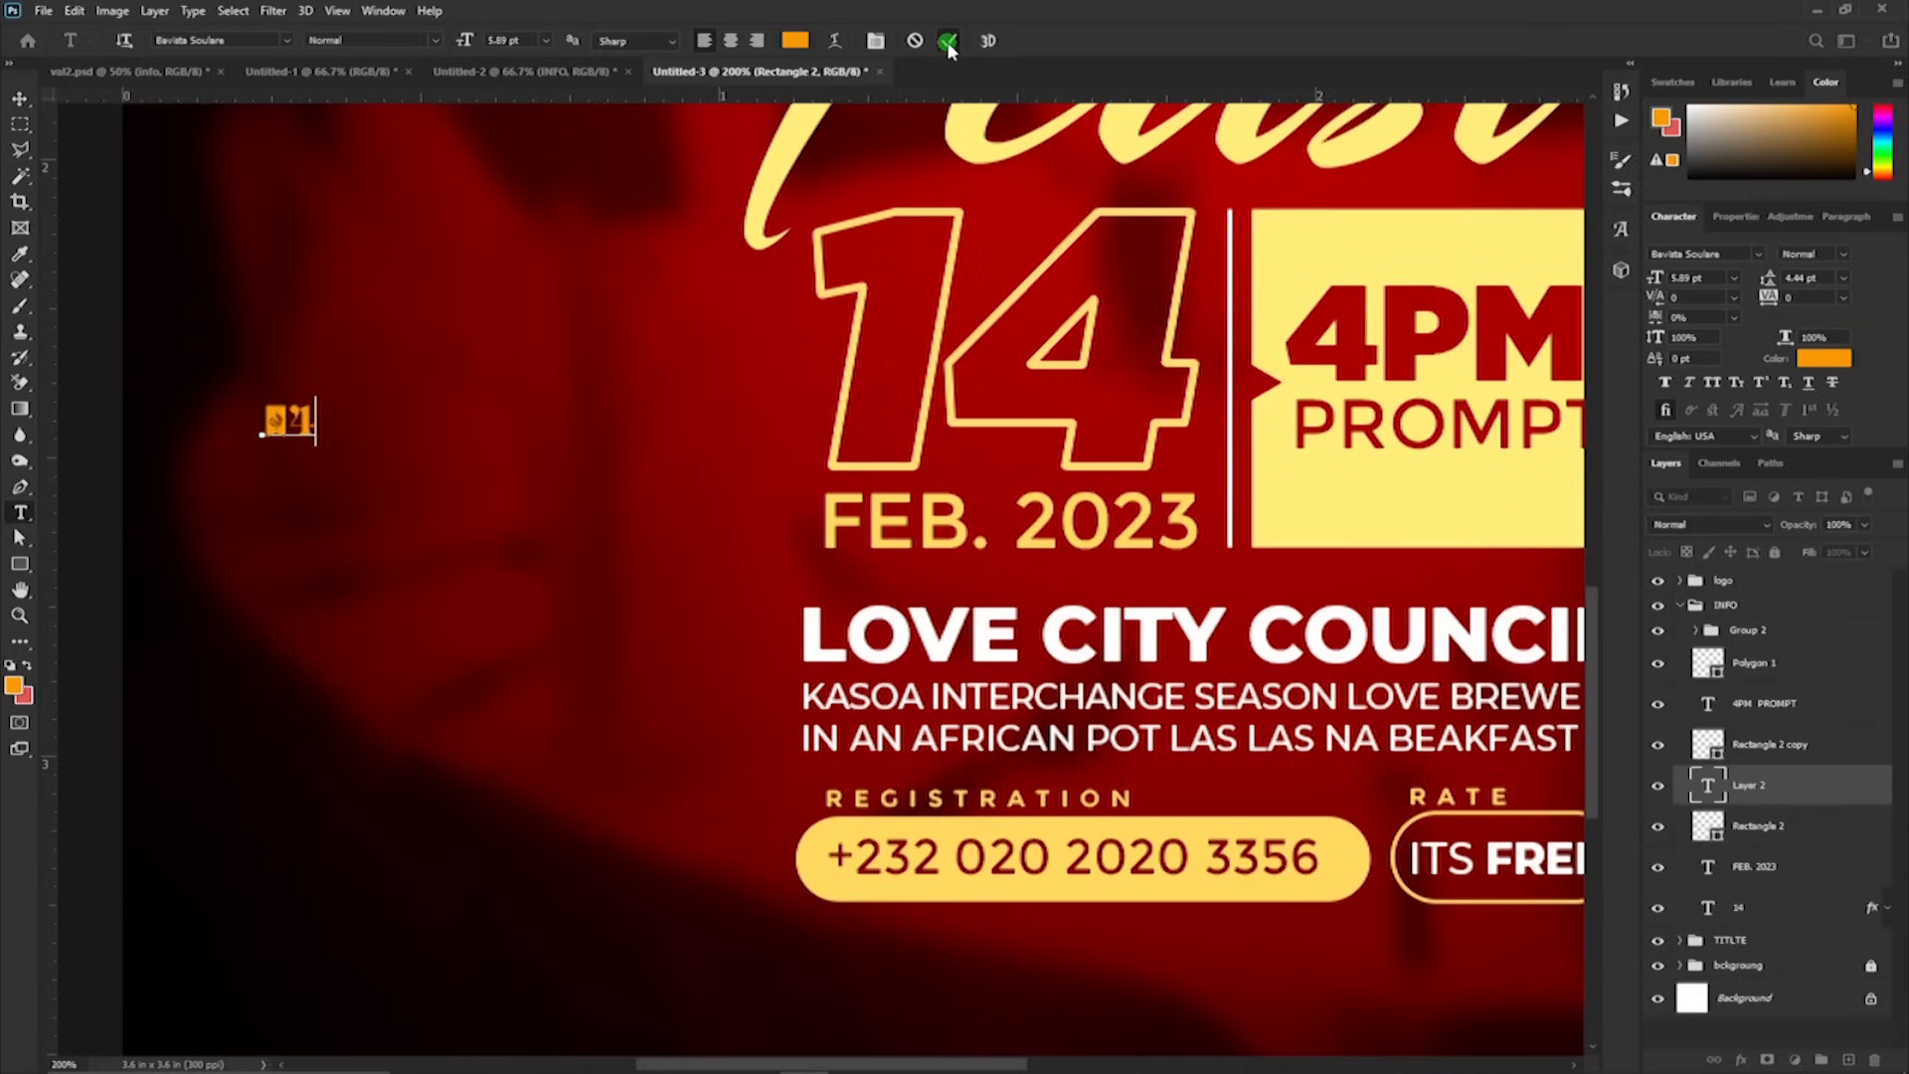
click(1758, 255)
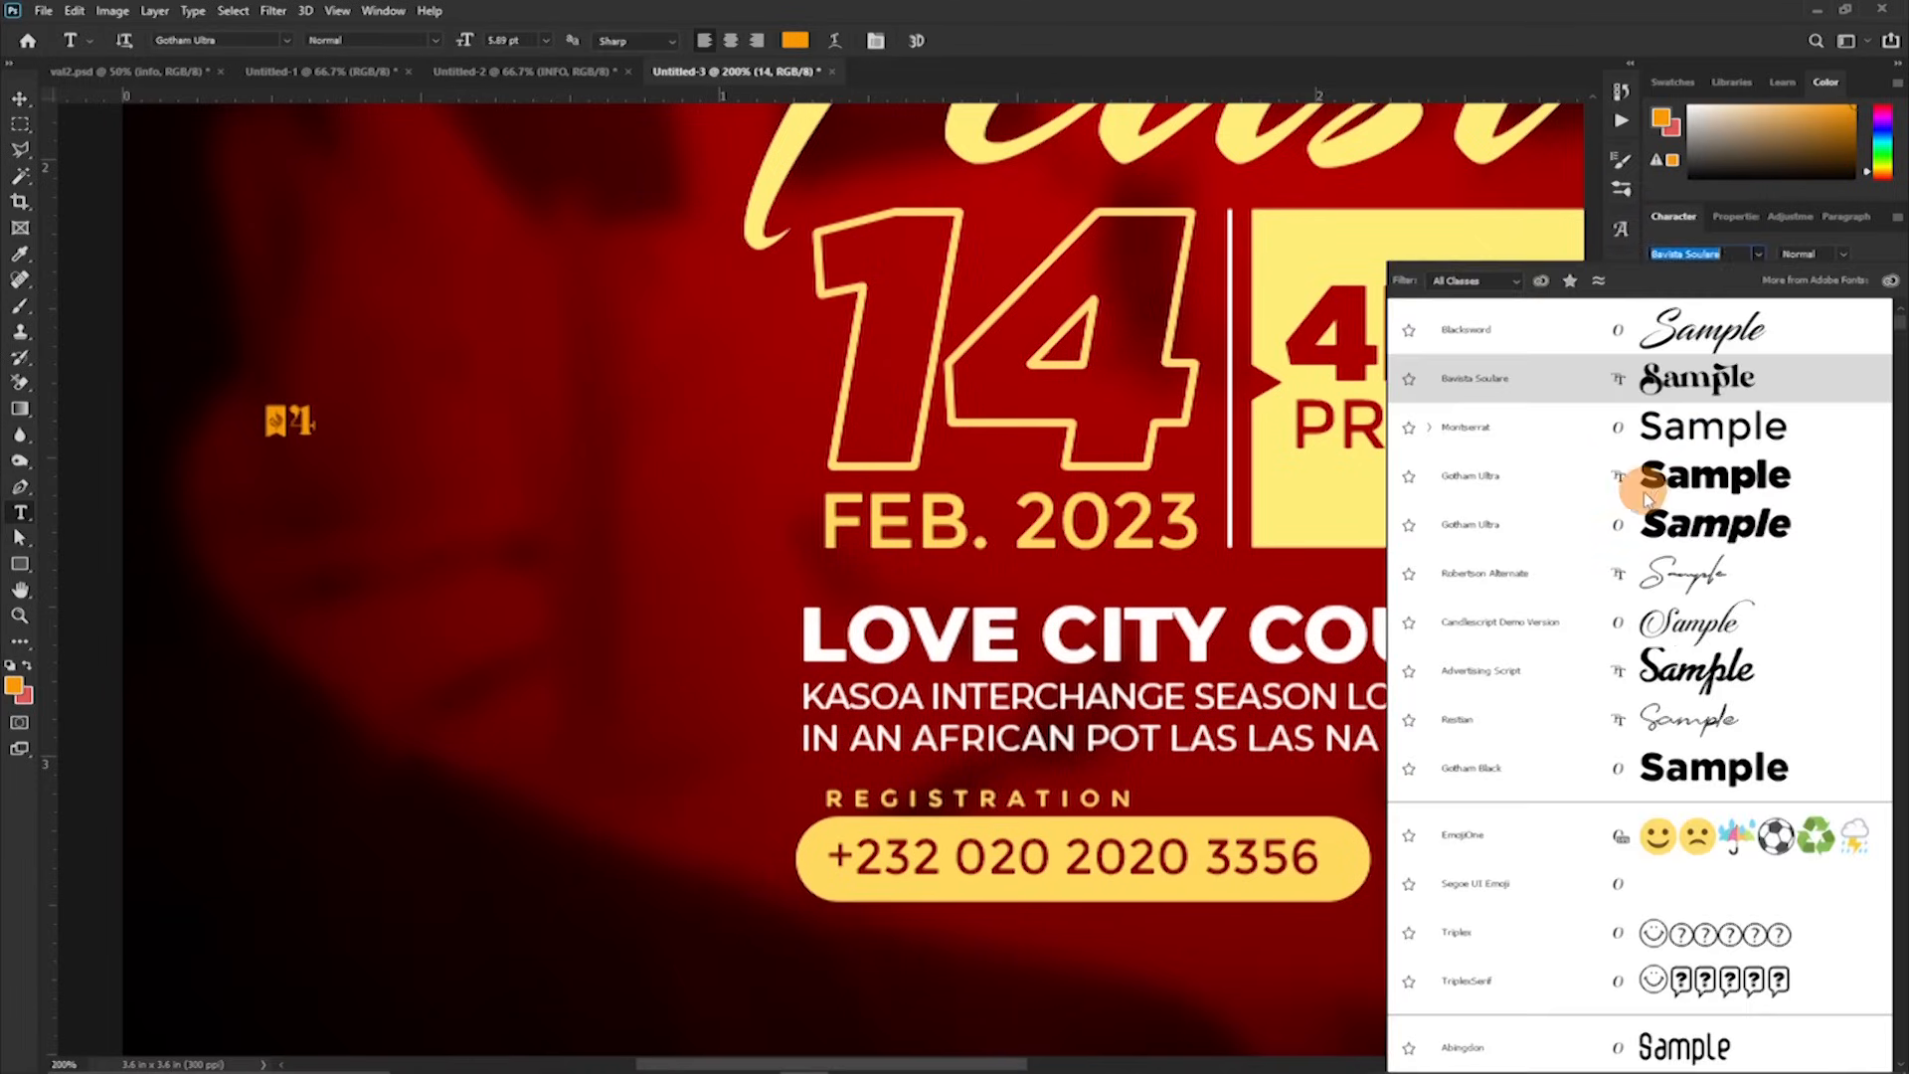
click(1682, 532)
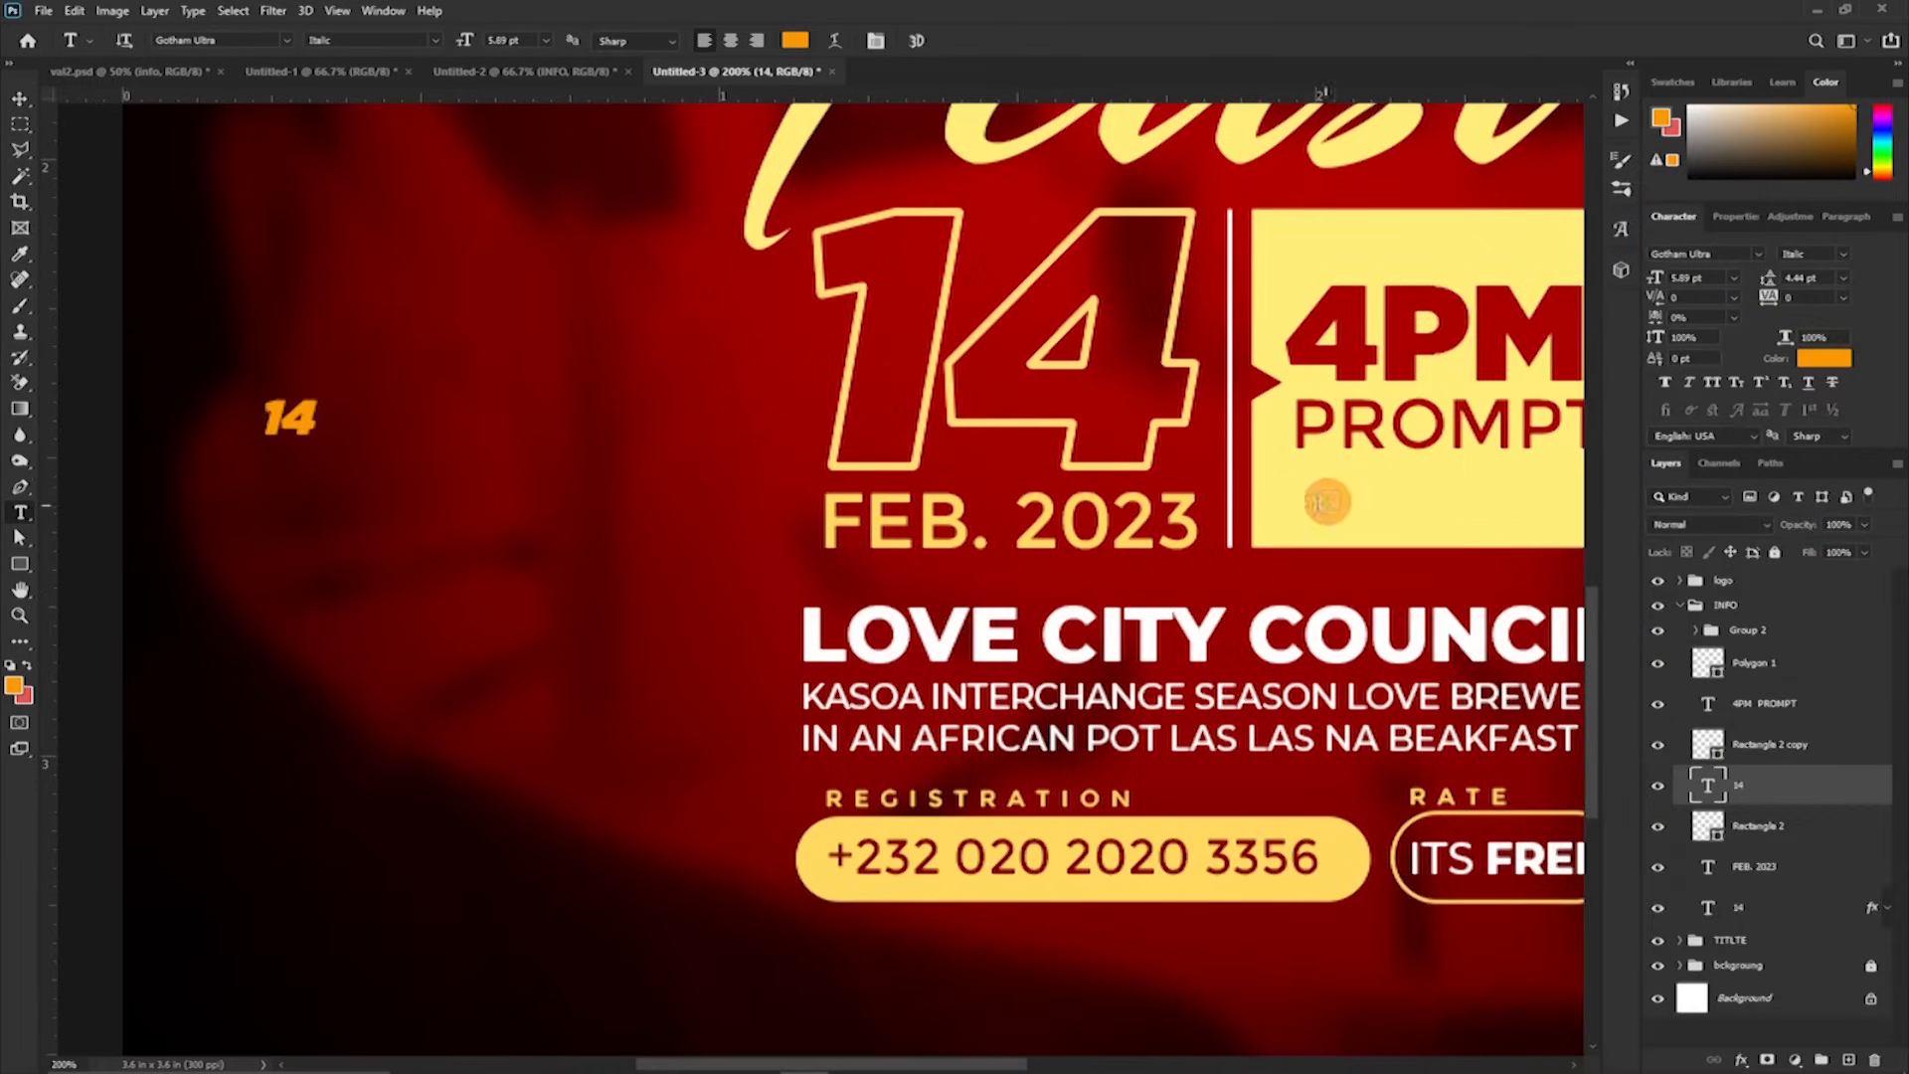
Step: Enlarge the sample "14" to about 34.5 pt and keep it beside the outlined date
key(ctrl+t)
drag(315, 443, 553, 783)
drag(496, 482, 450, 433)
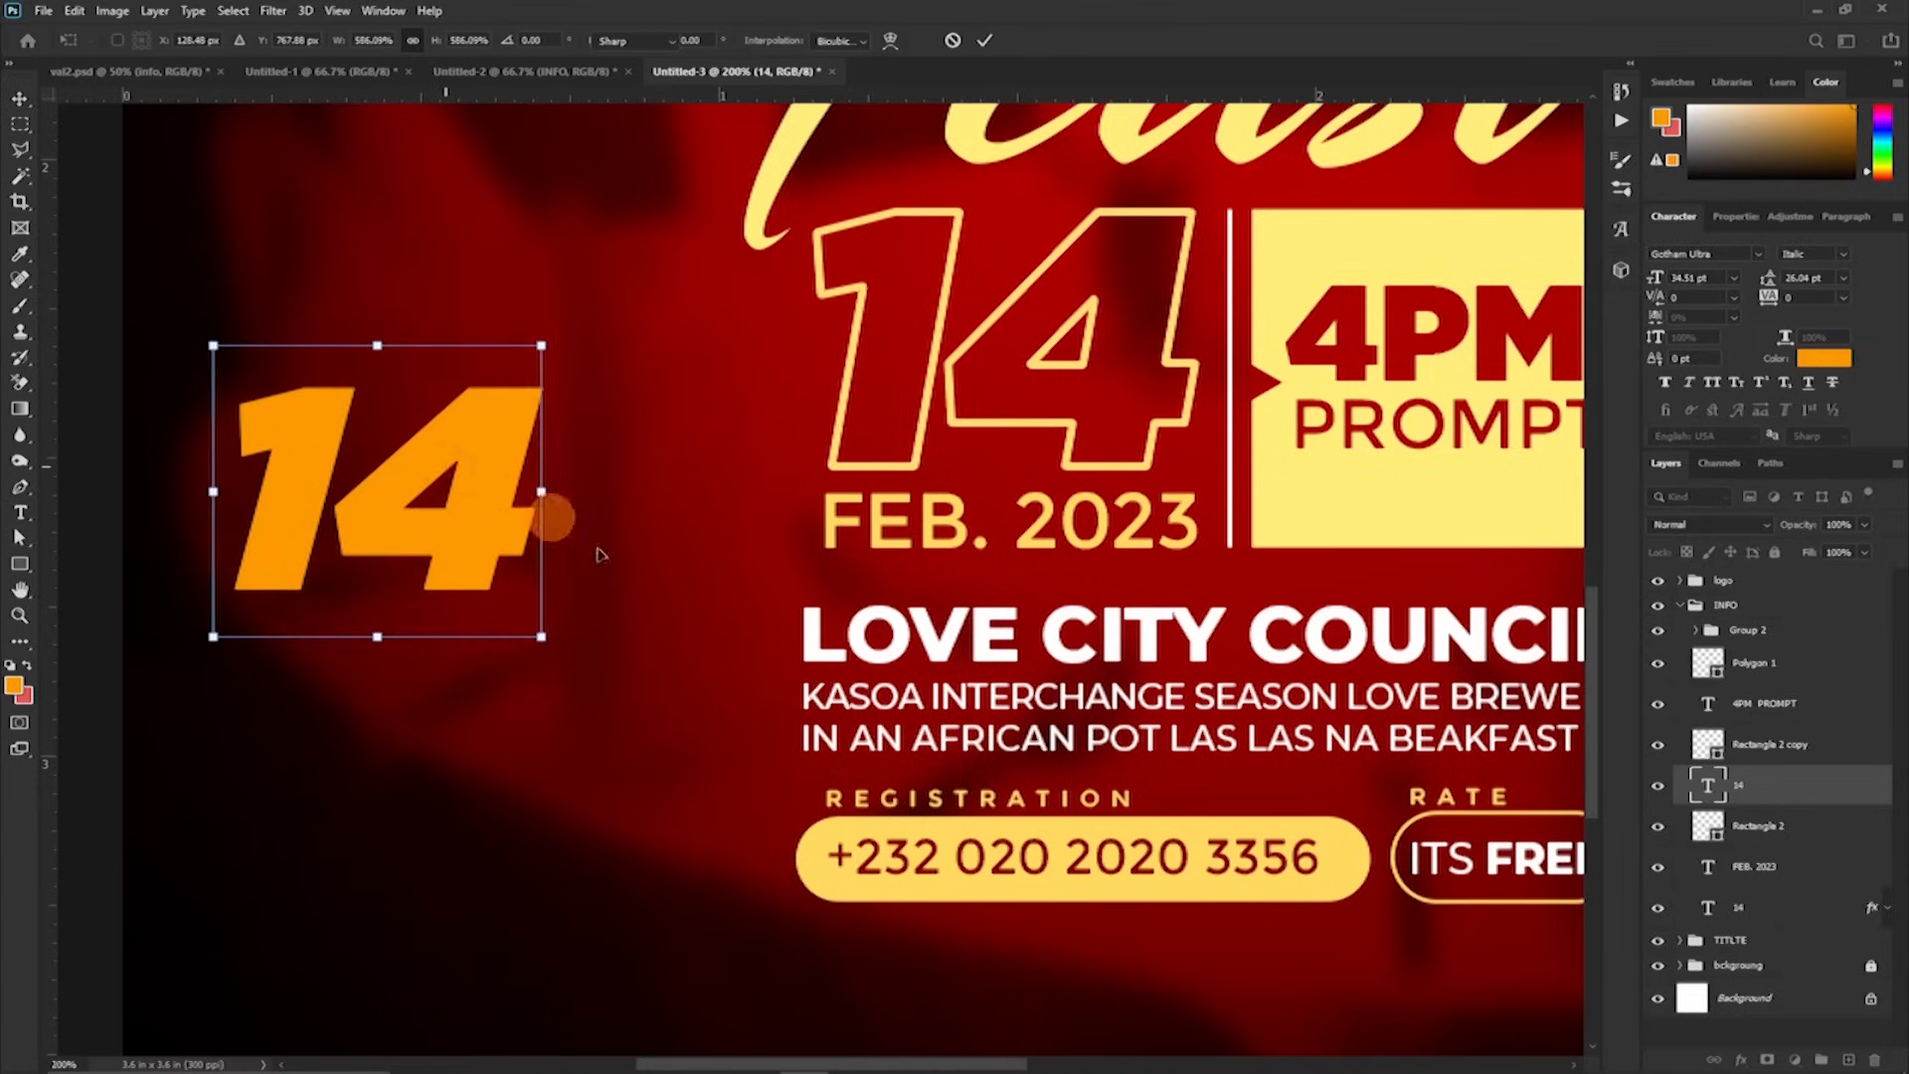
key(Return)
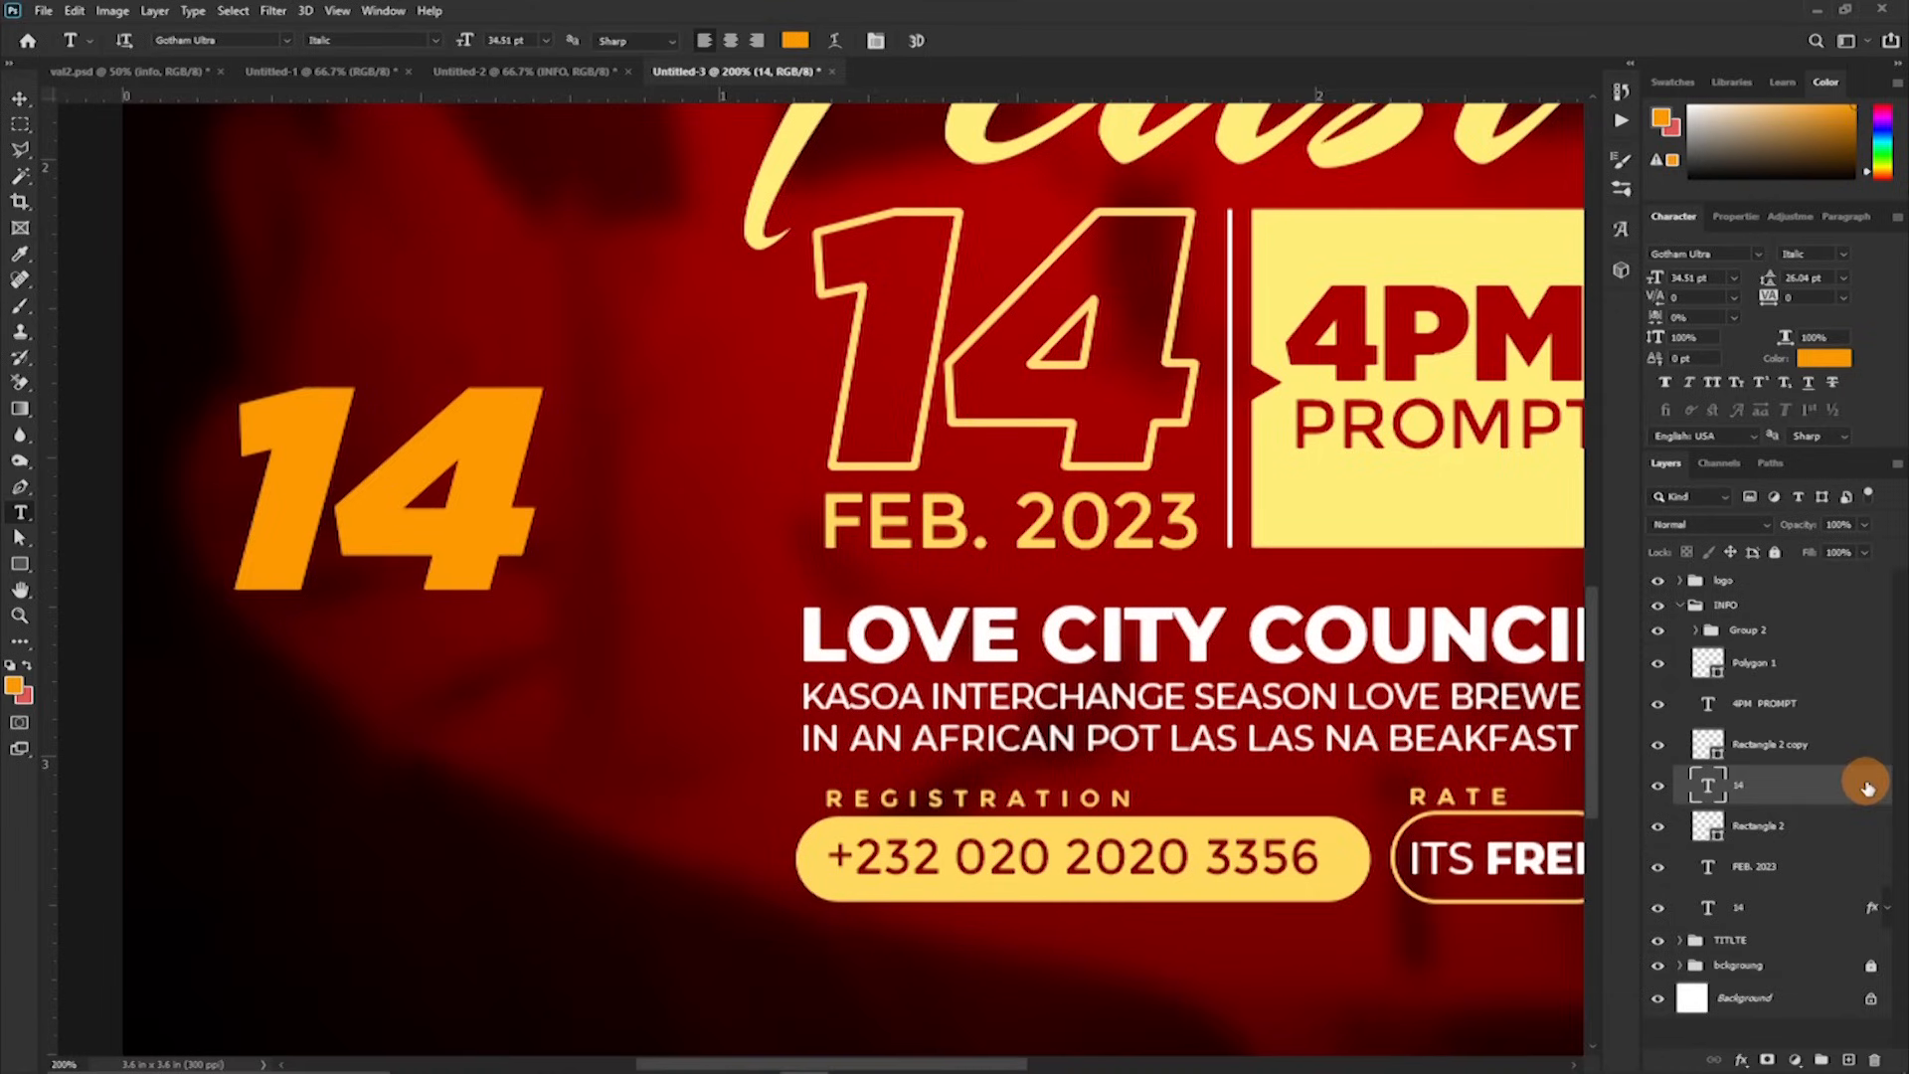
Step: Give the sample "14" a 4 px centred stroke in white (ffffff)
double_click(1864, 789)
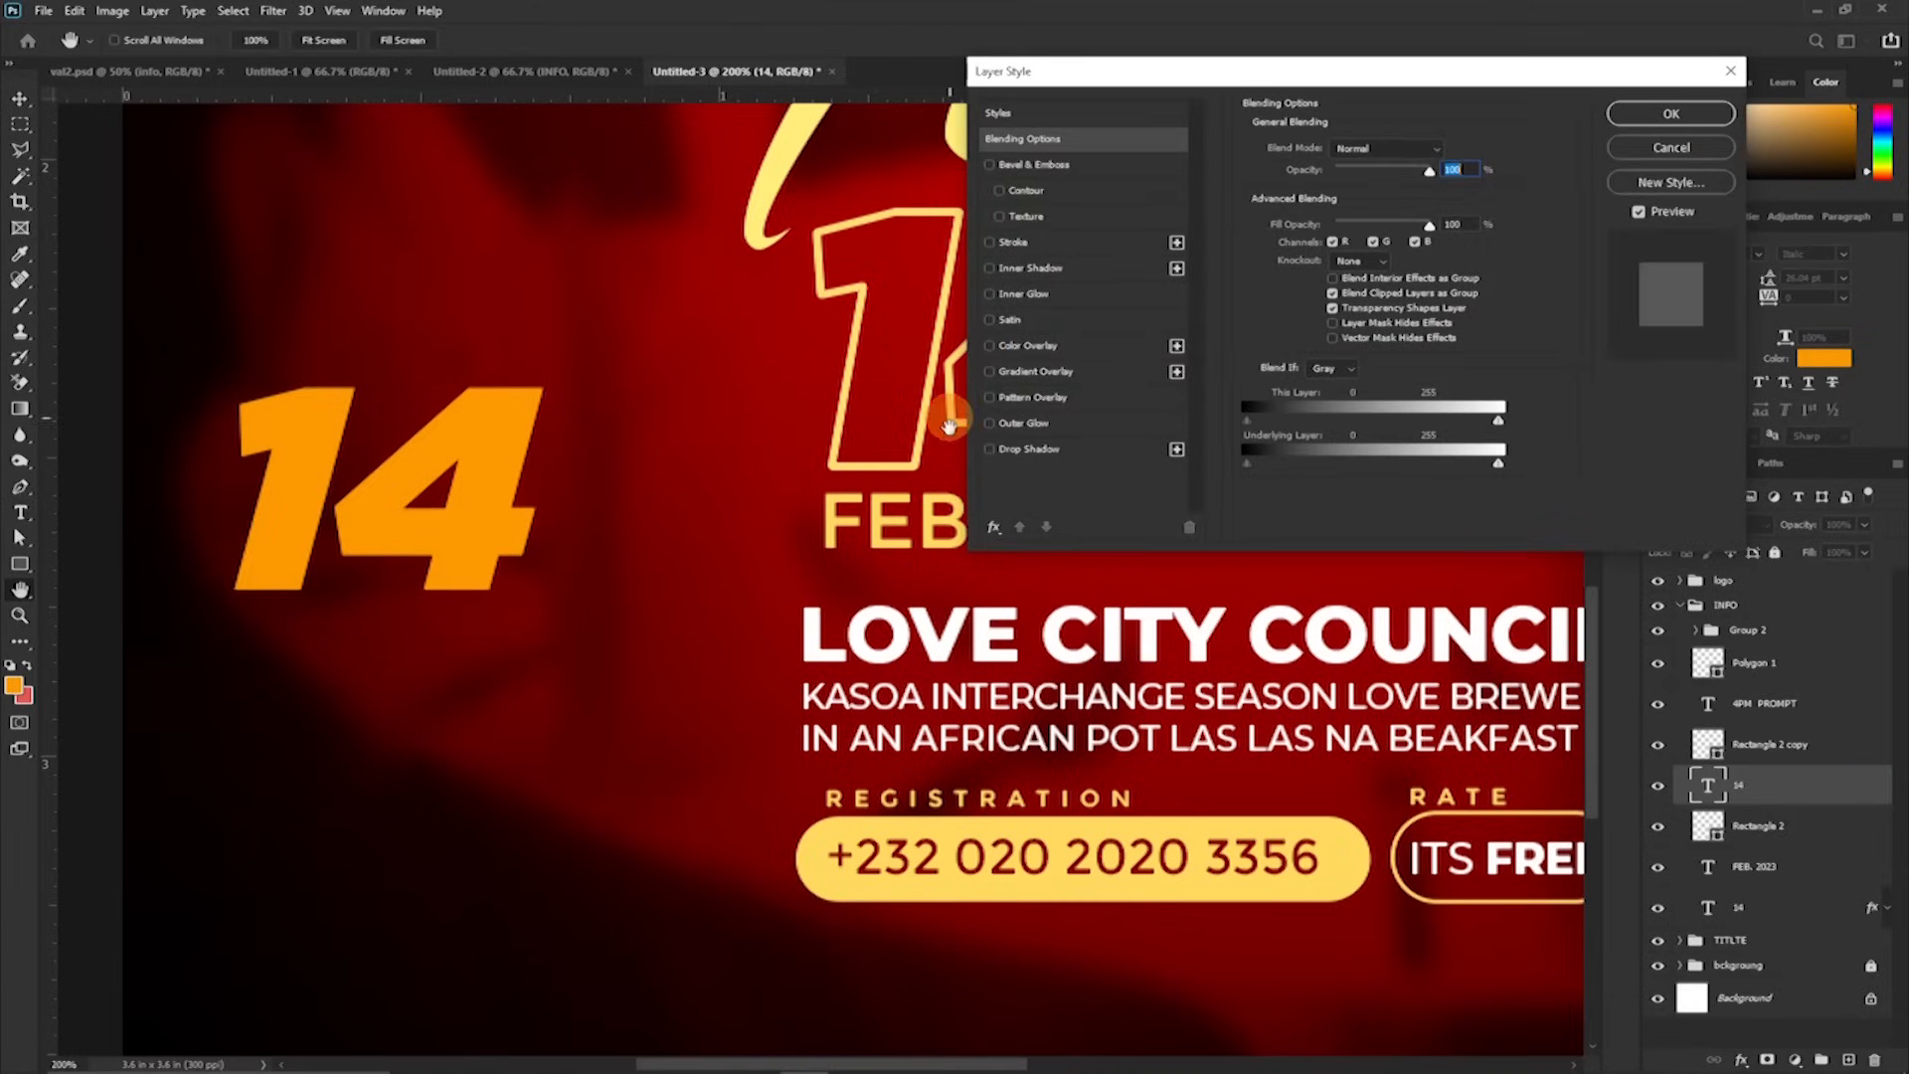
click(990, 243)
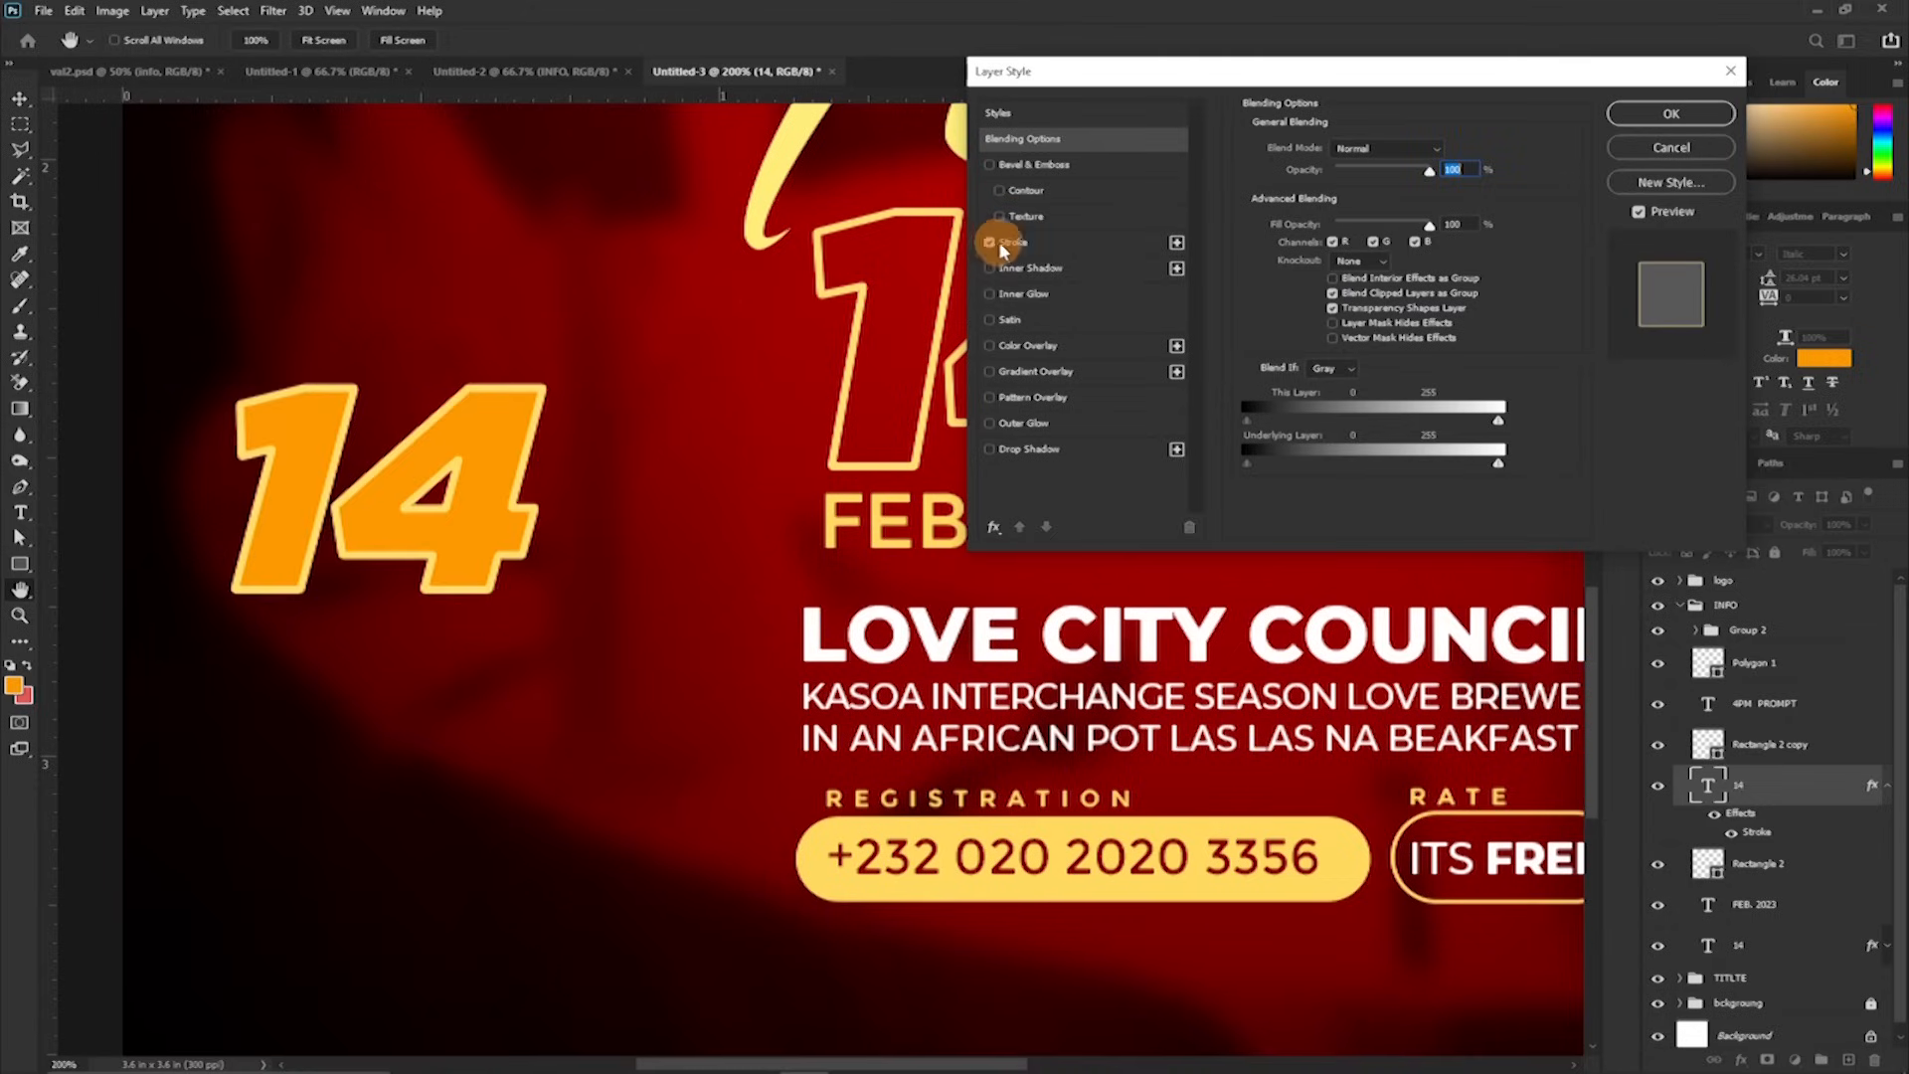
click(1019, 246)
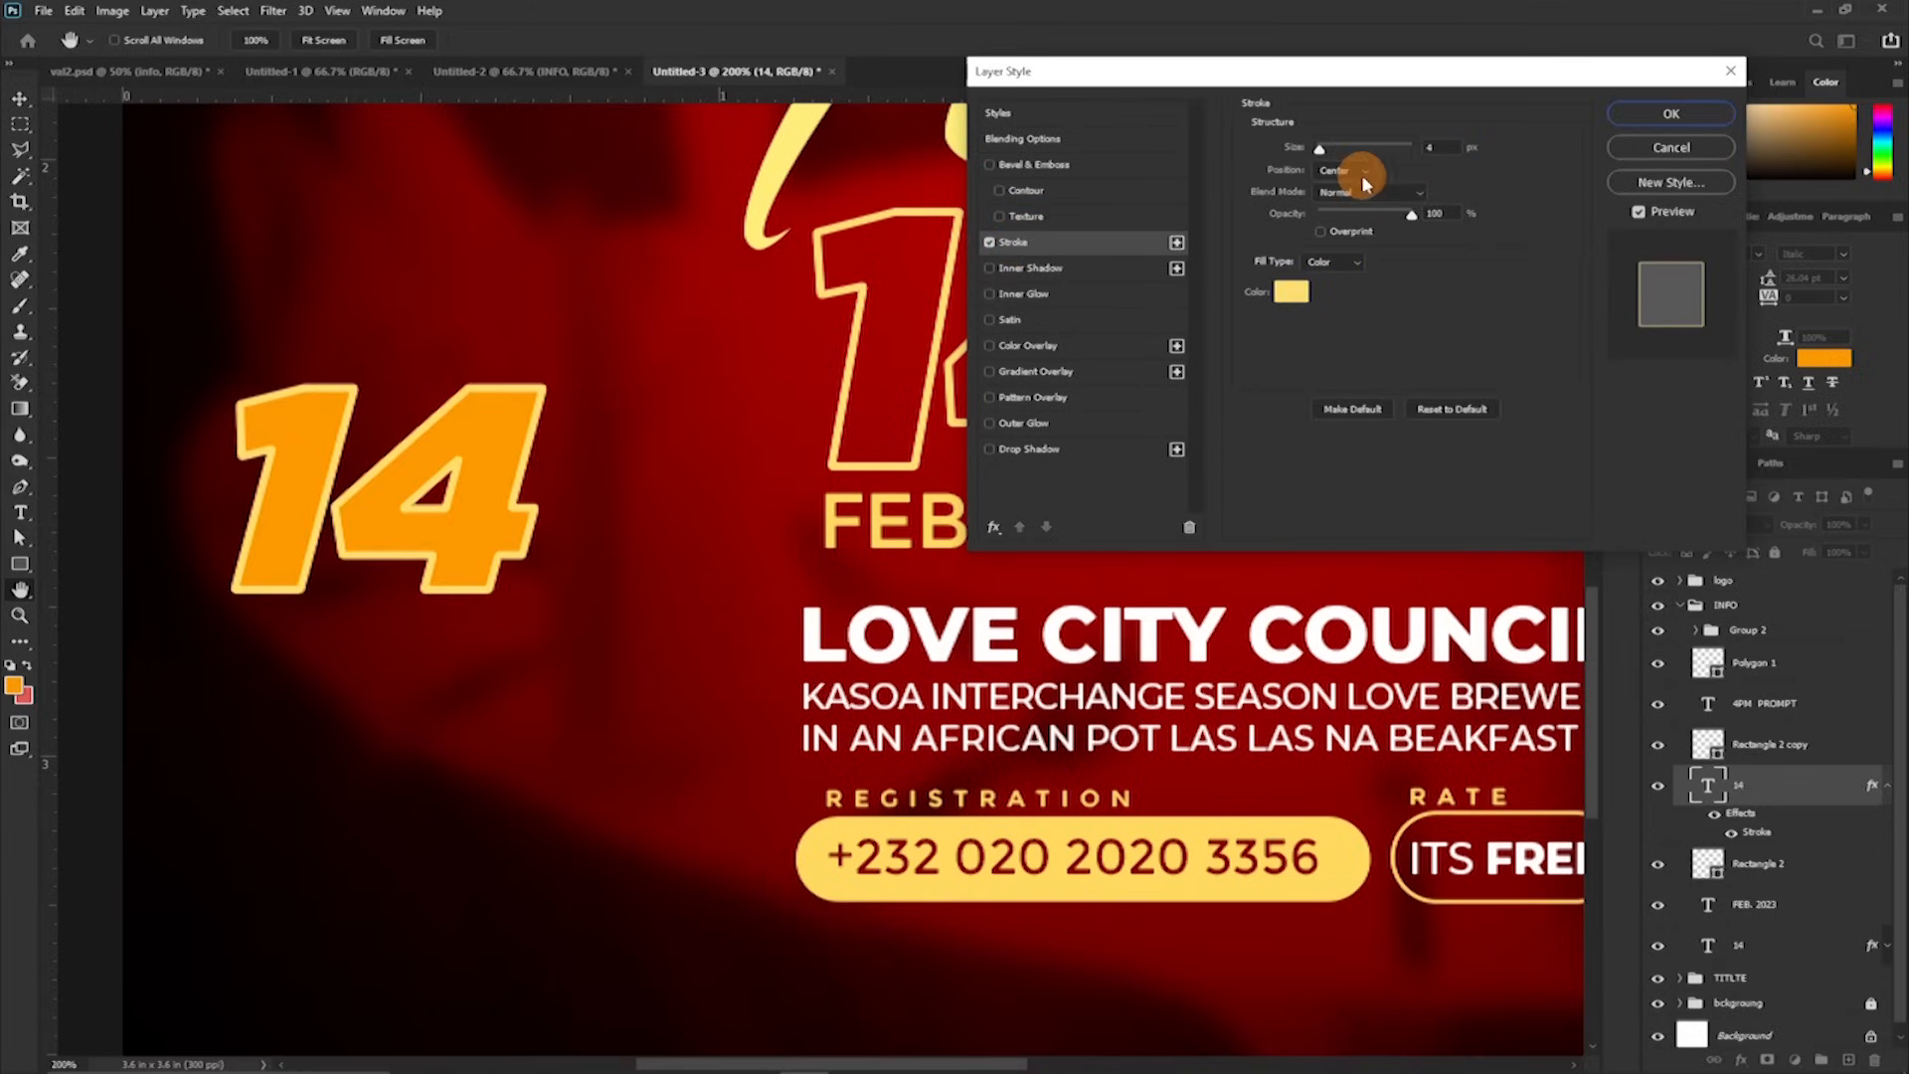
click(1367, 172)
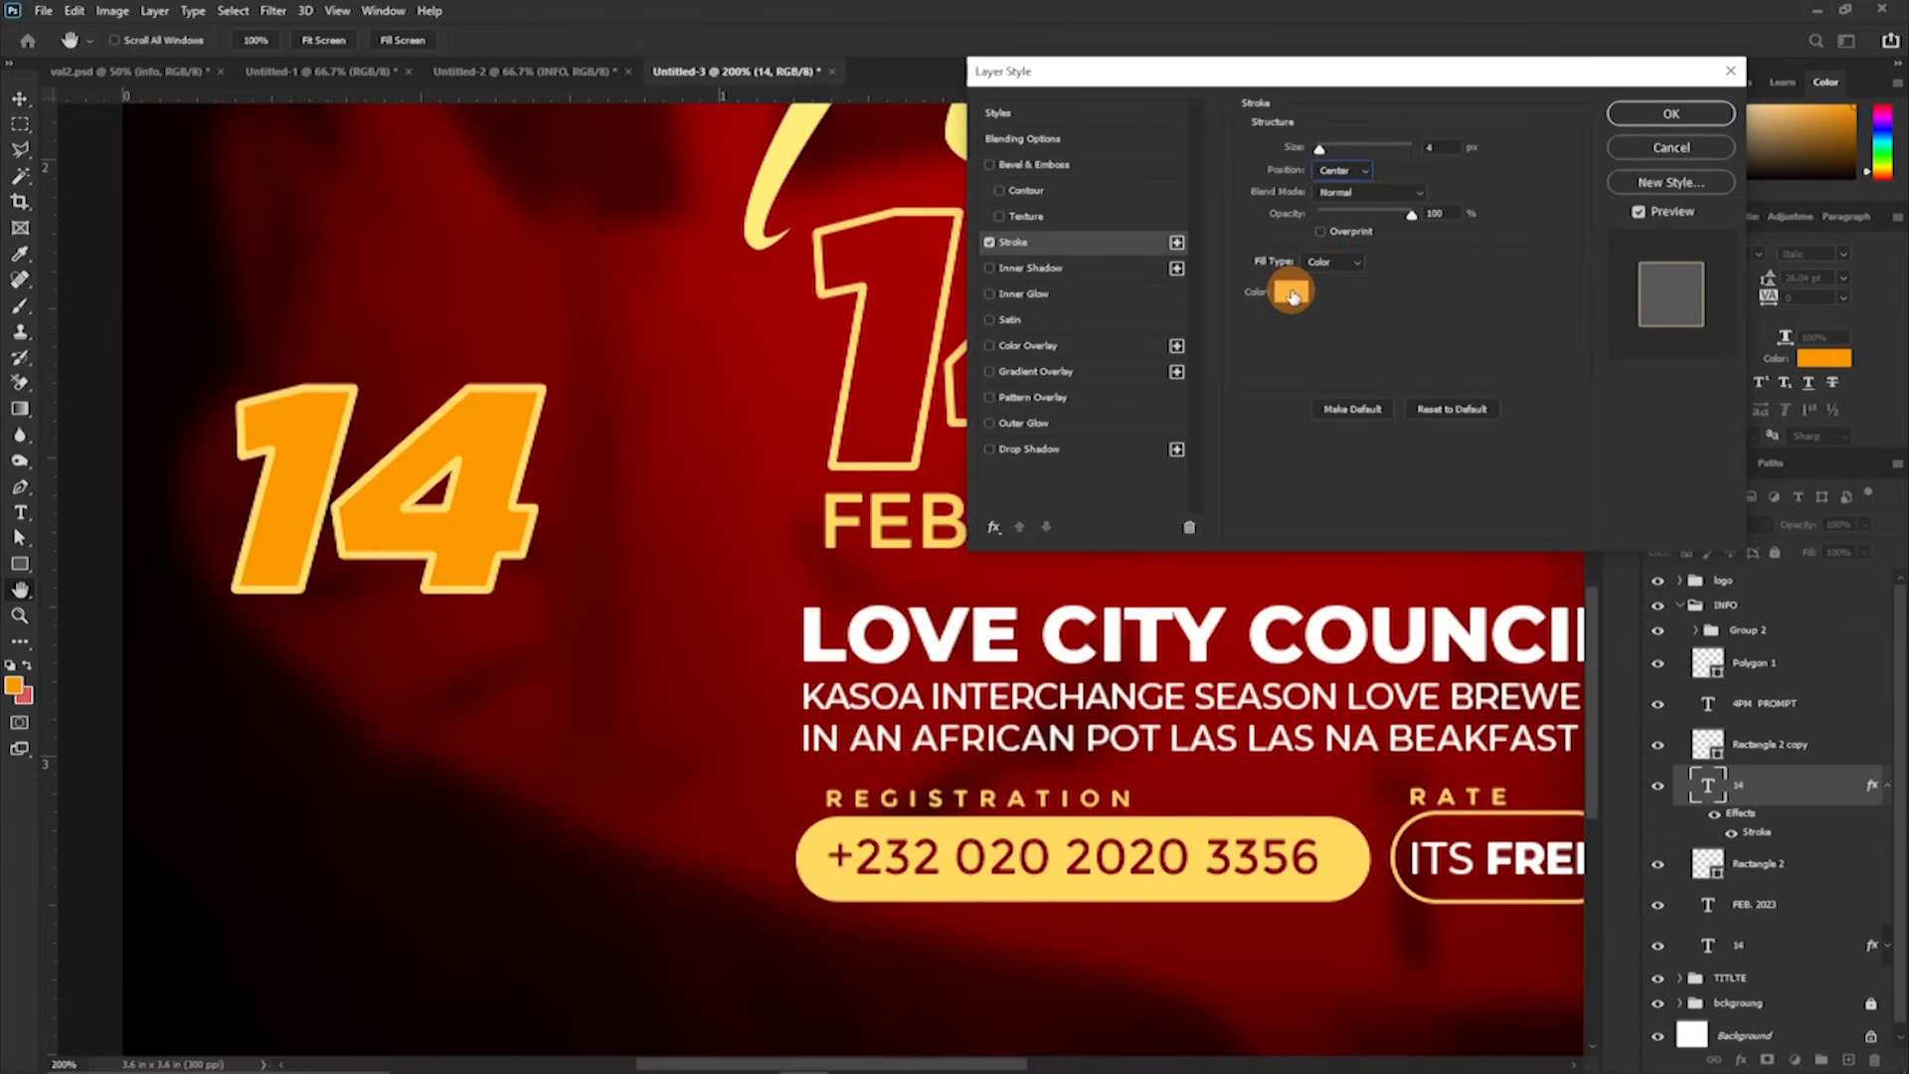
click(1291, 292)
click(1307, 259)
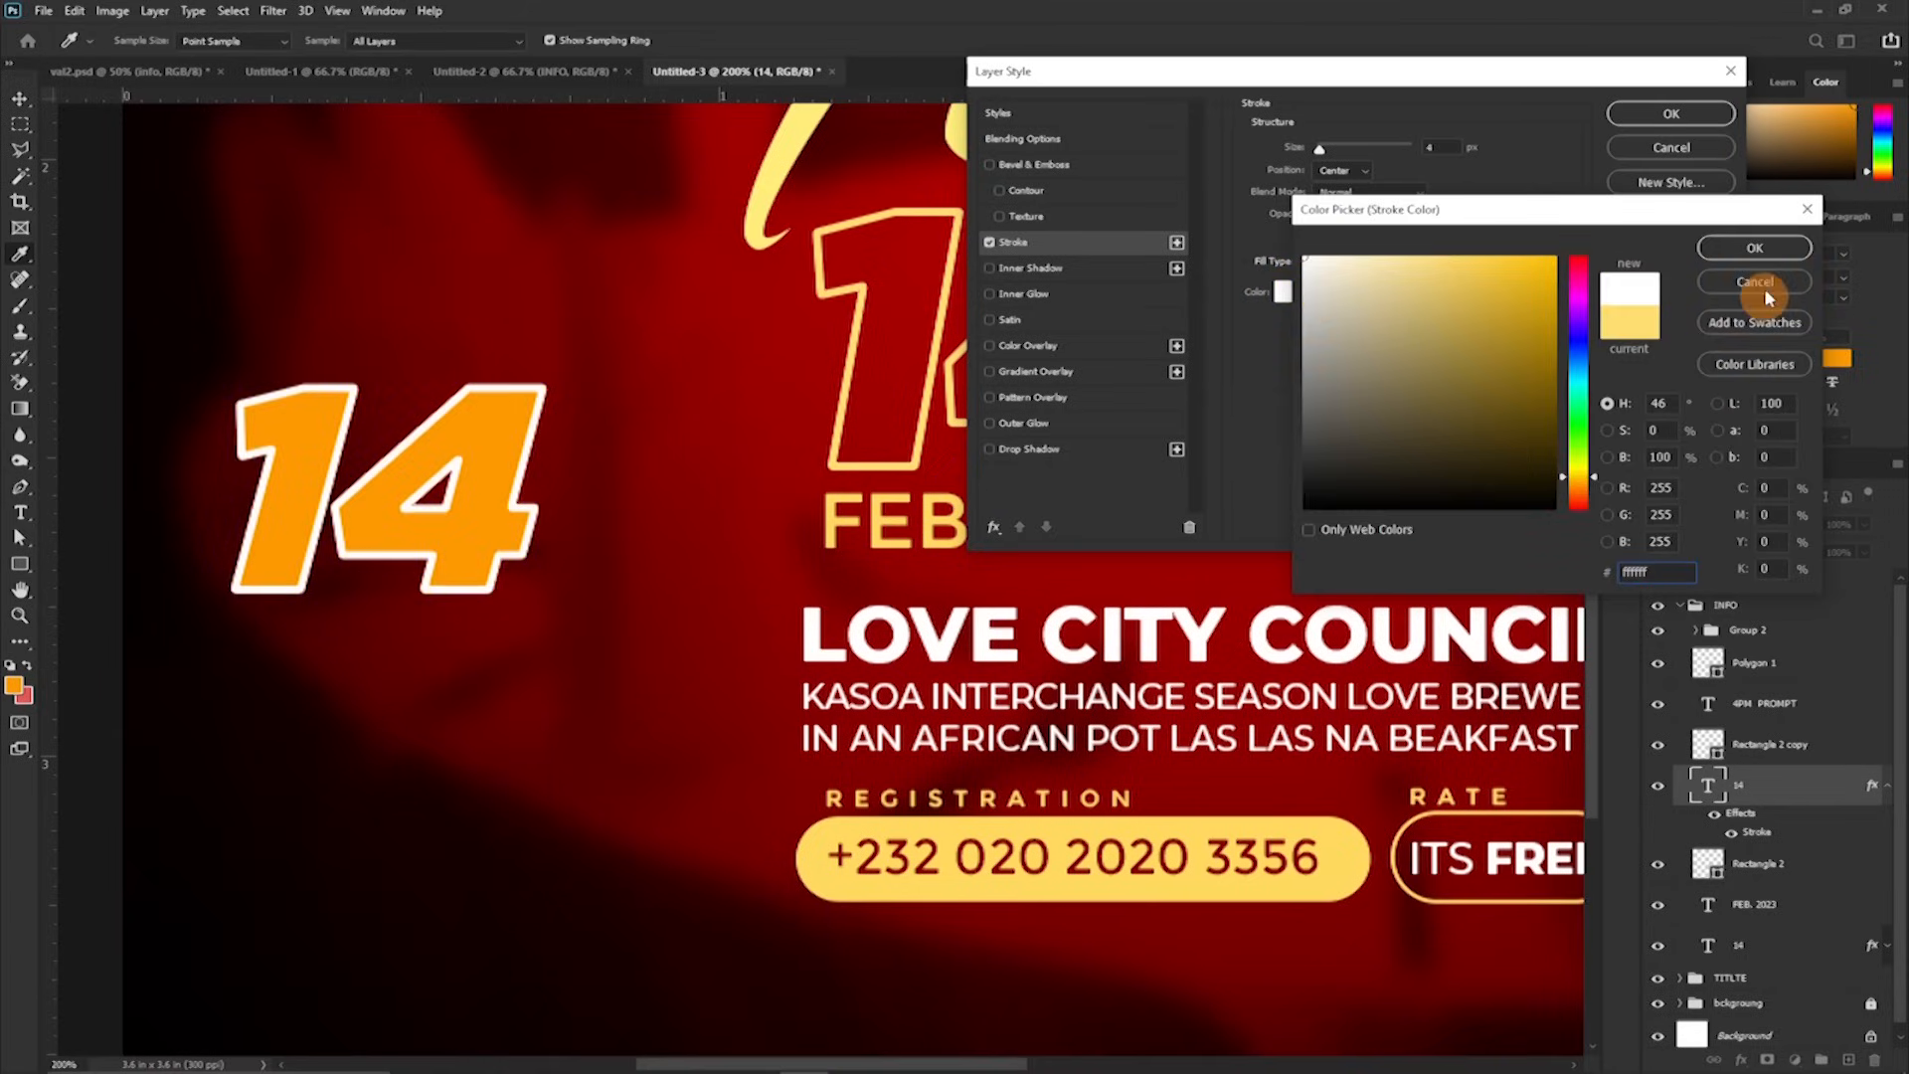
click(1765, 249)
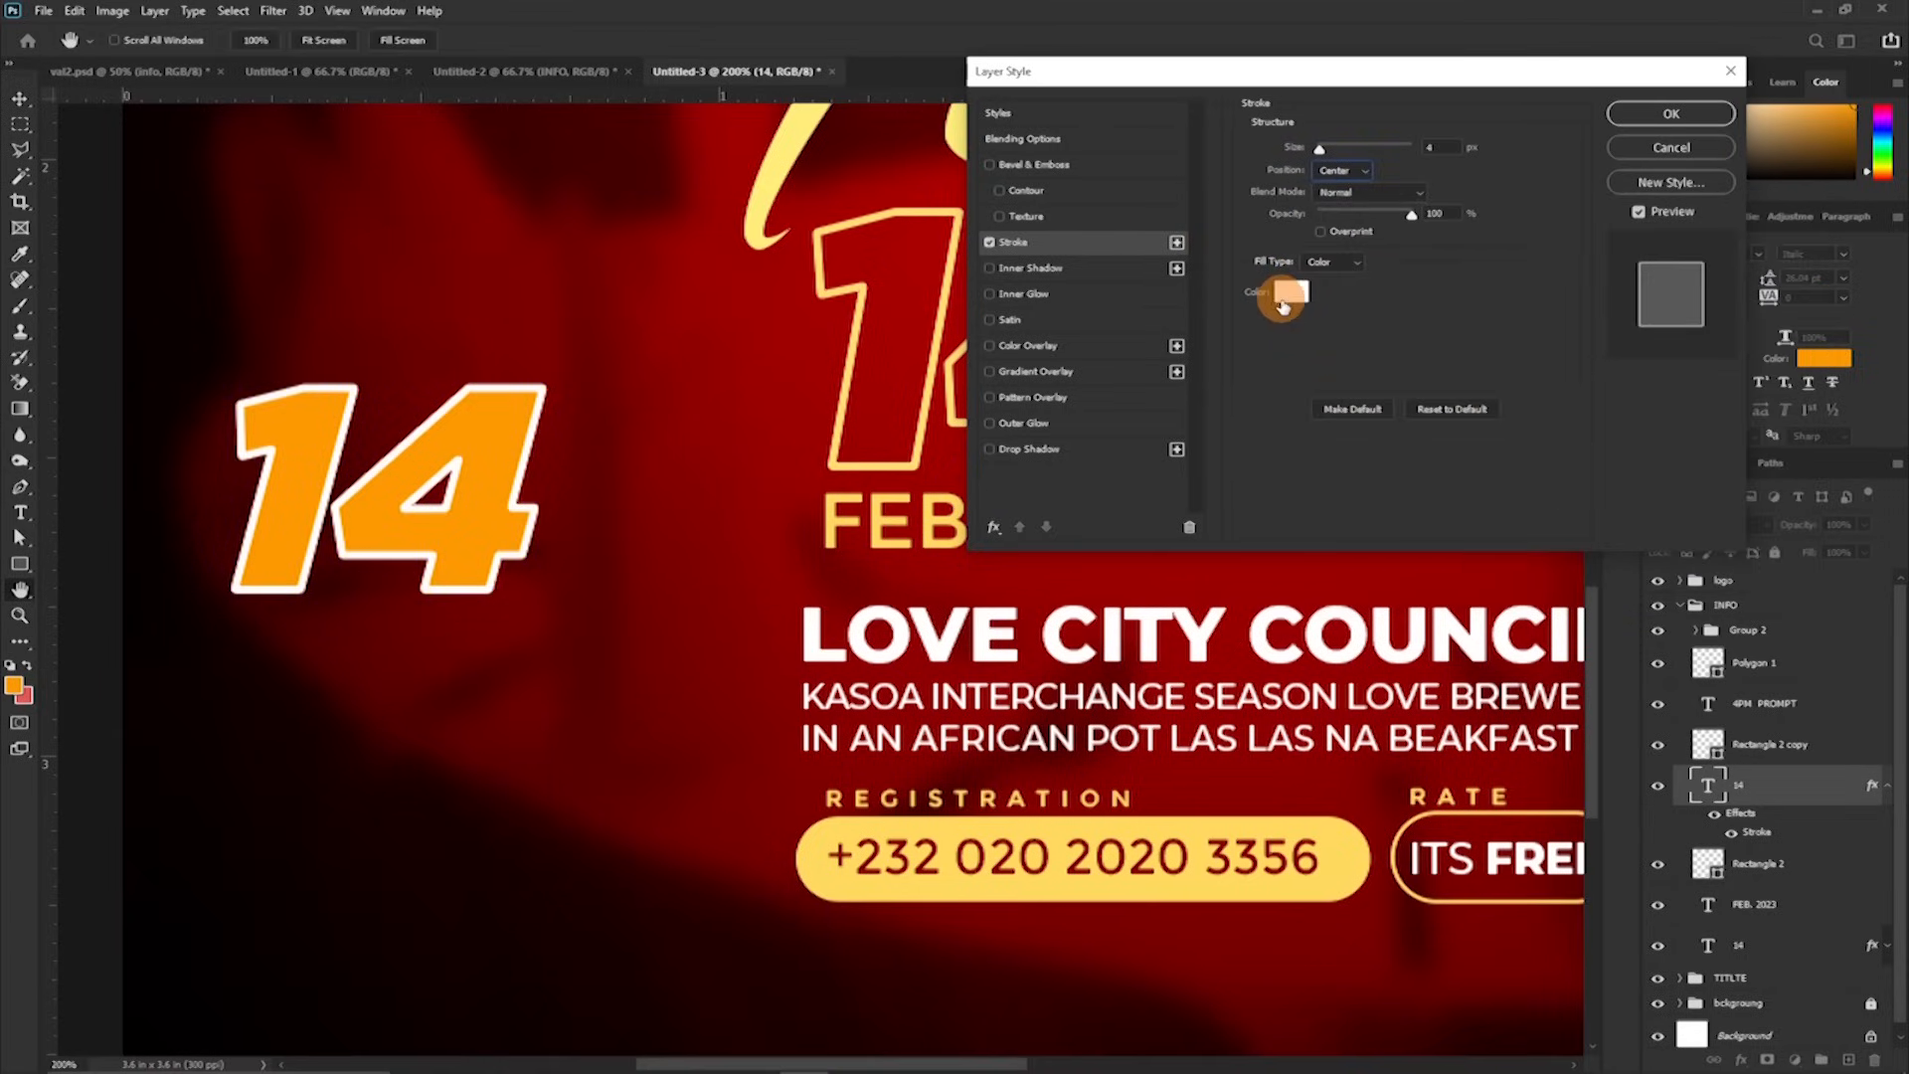
Step: Set the sample "14" layer's fill opacity to 0% in its blending options and apply the layer style
click(1034, 141)
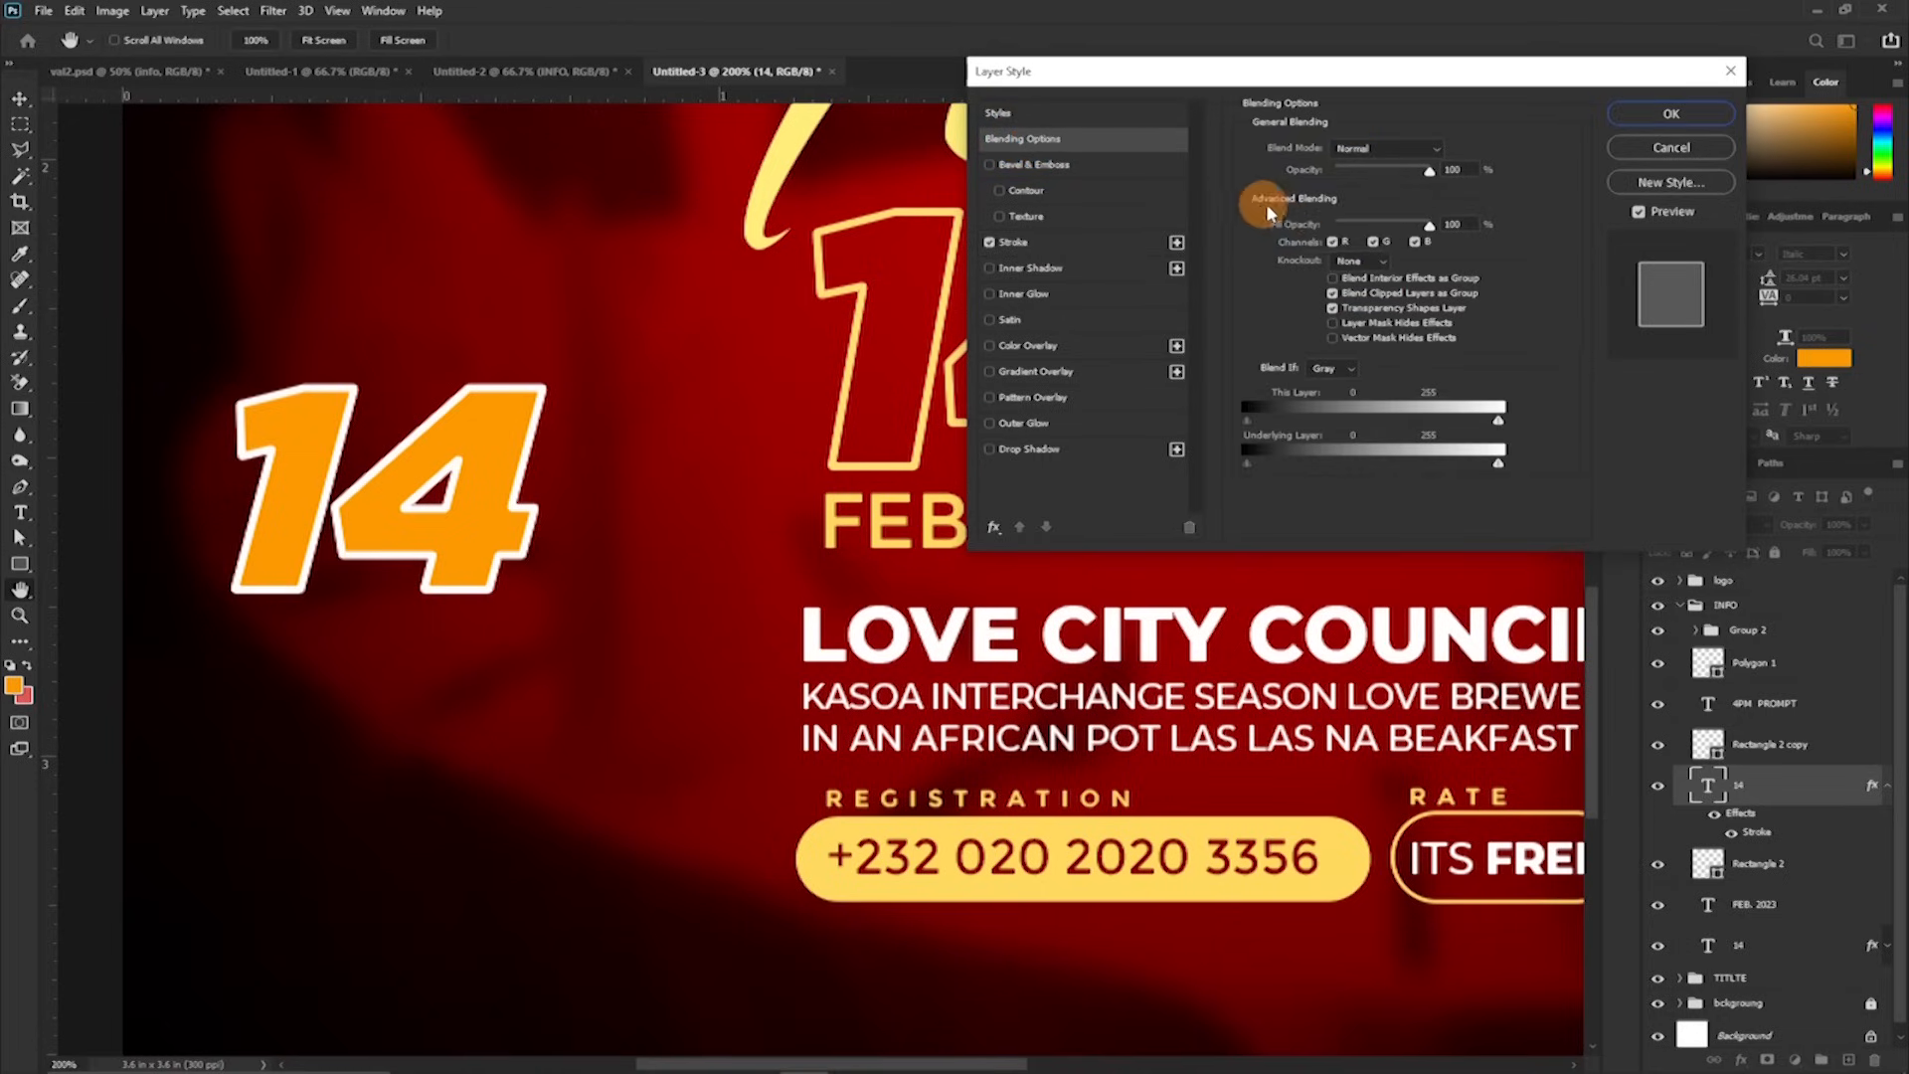
drag(1429, 231, 1188, 217)
drag(1026, 225, 960, 290)
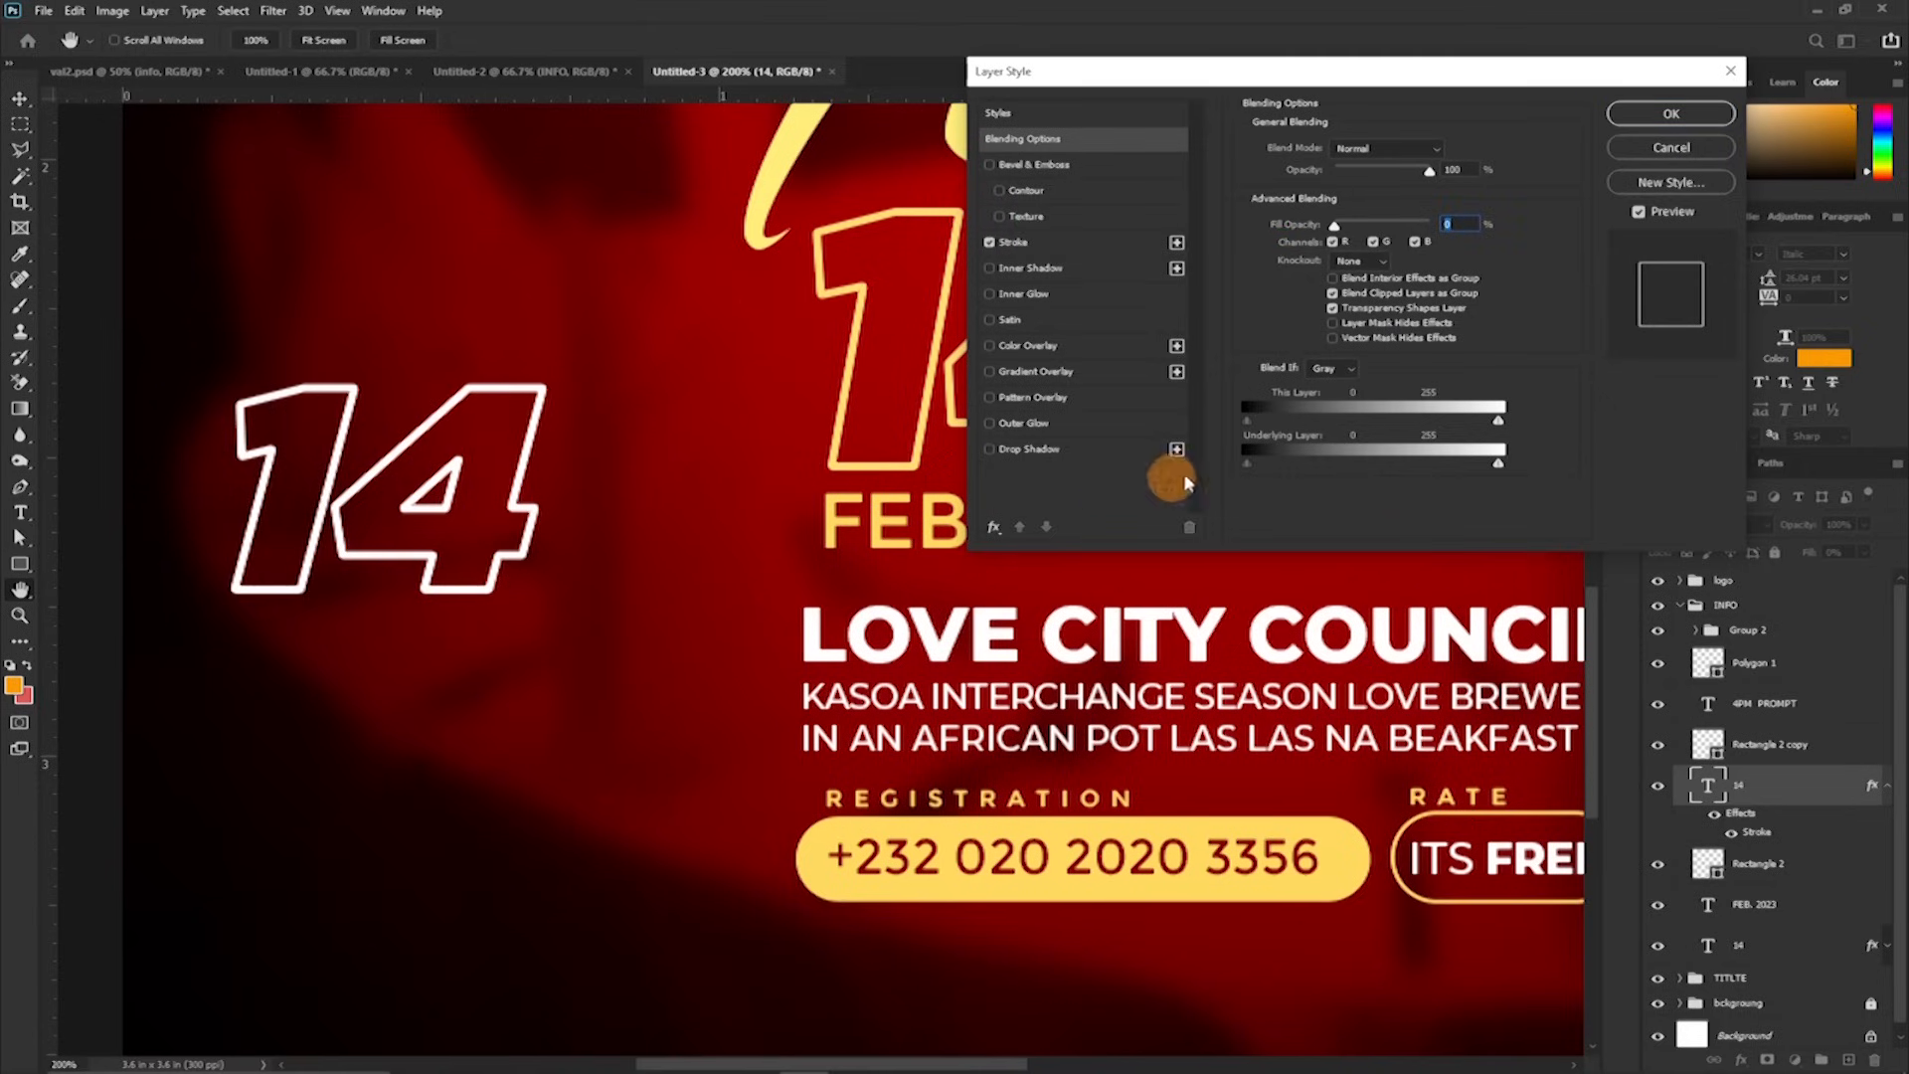
click(1671, 113)
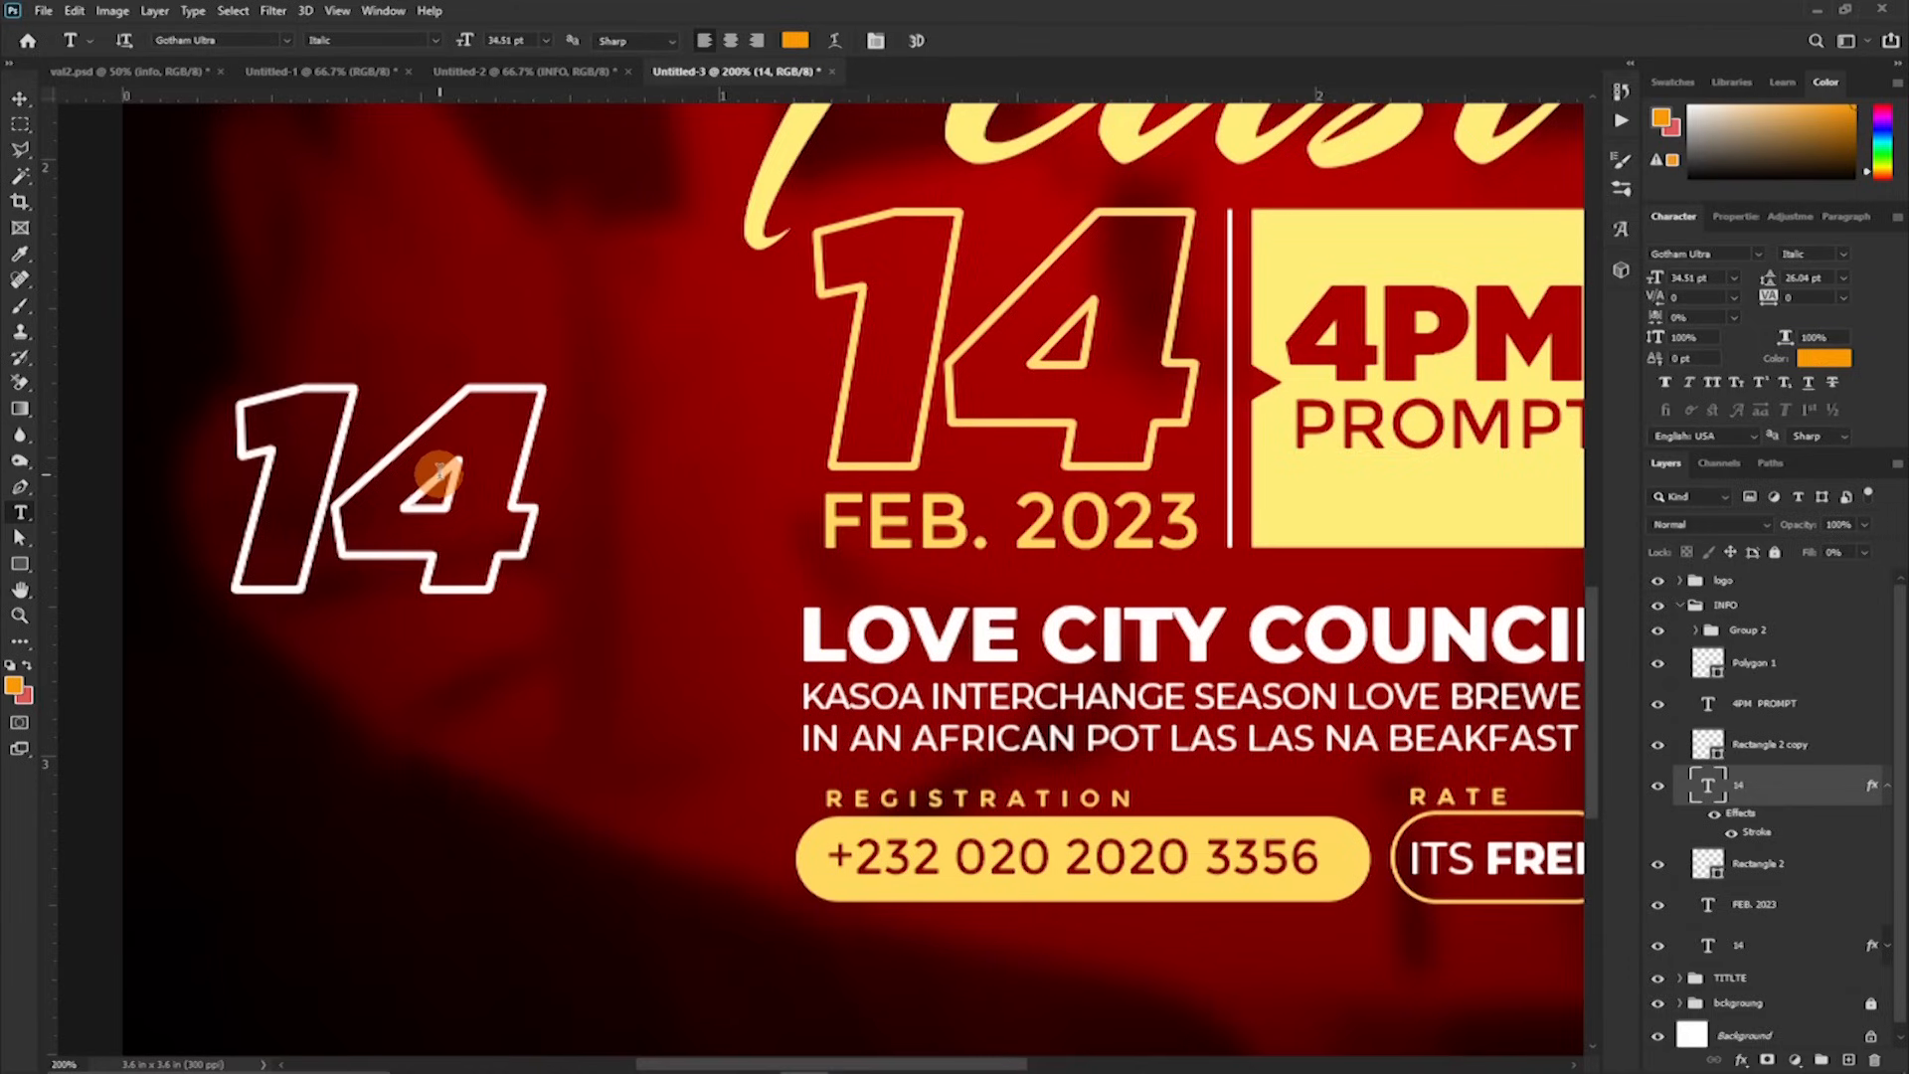
Step: Delete the white-outlined sample "14" and return to the view of the whole flyer
click(19, 100)
drag(444, 476, 382, 427)
key(Delete)
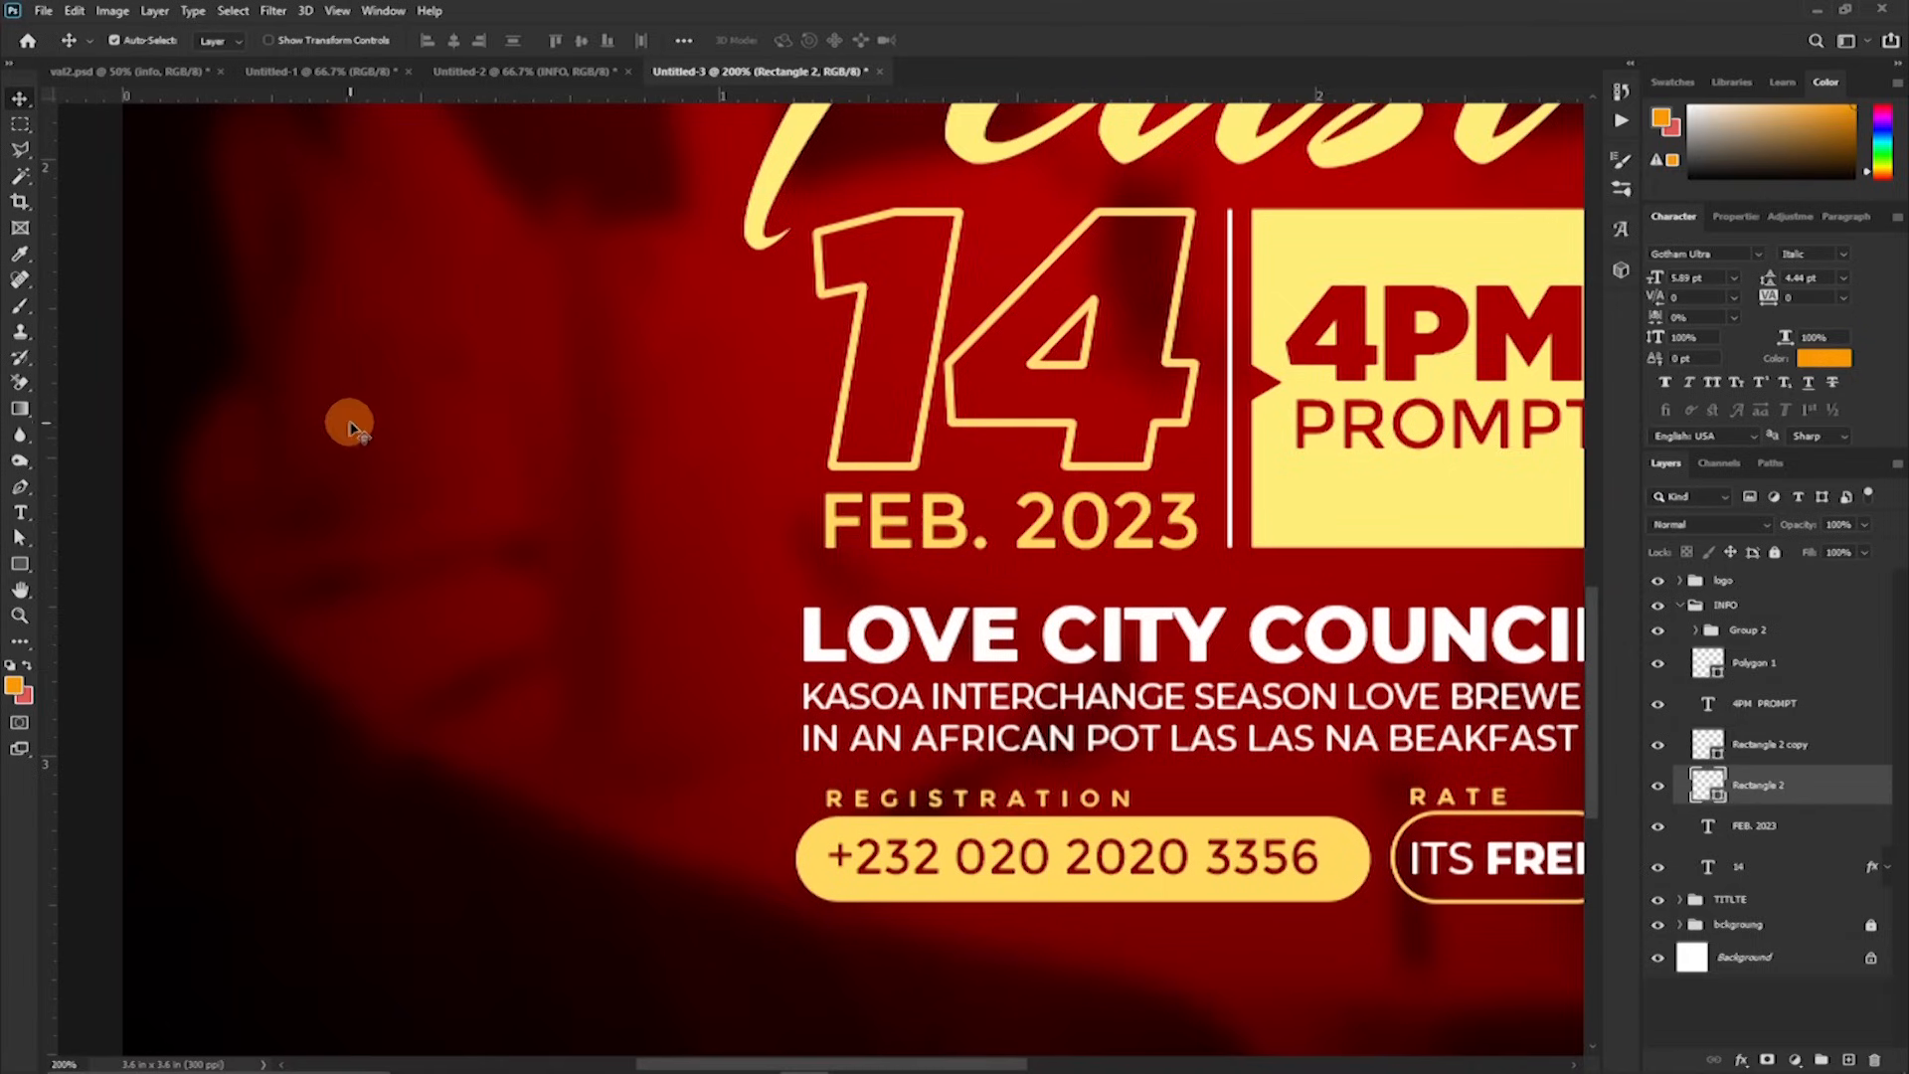
key(ctrl+minus)
key(ctrl+minus)
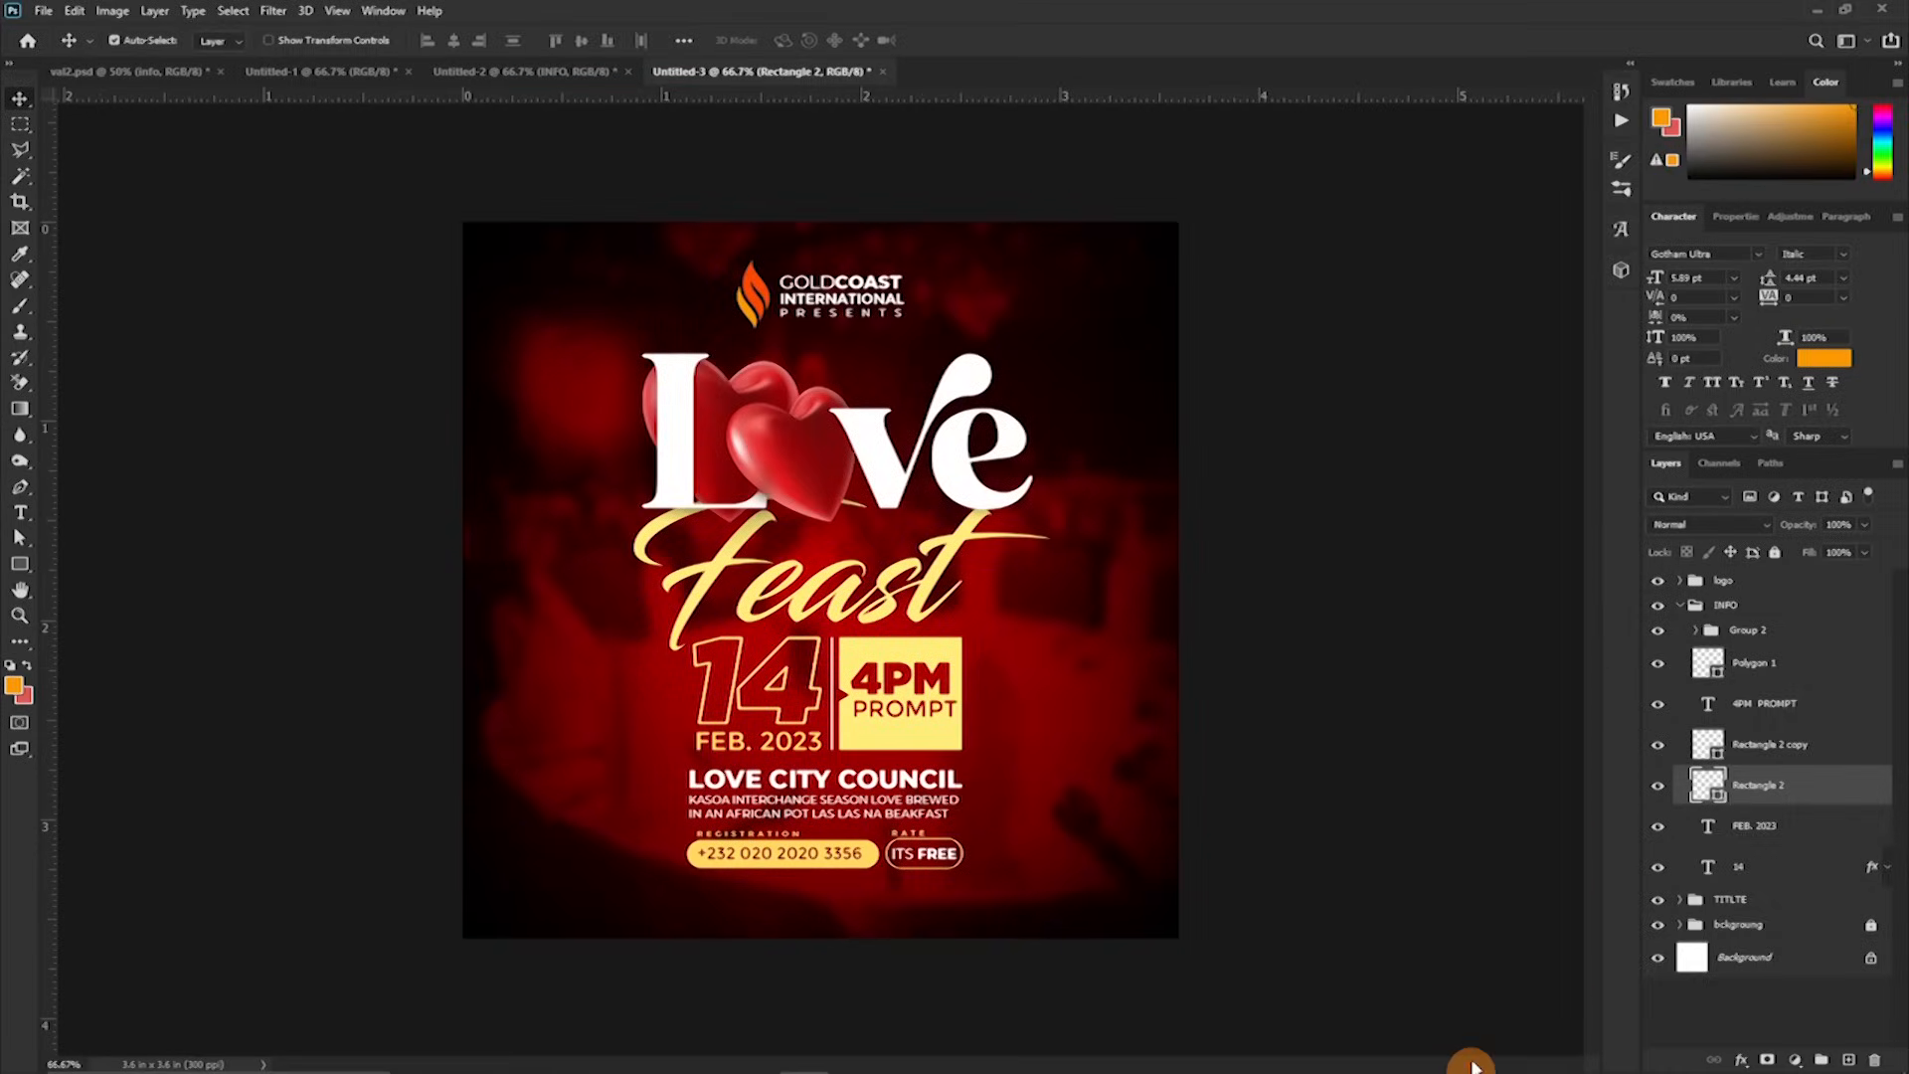